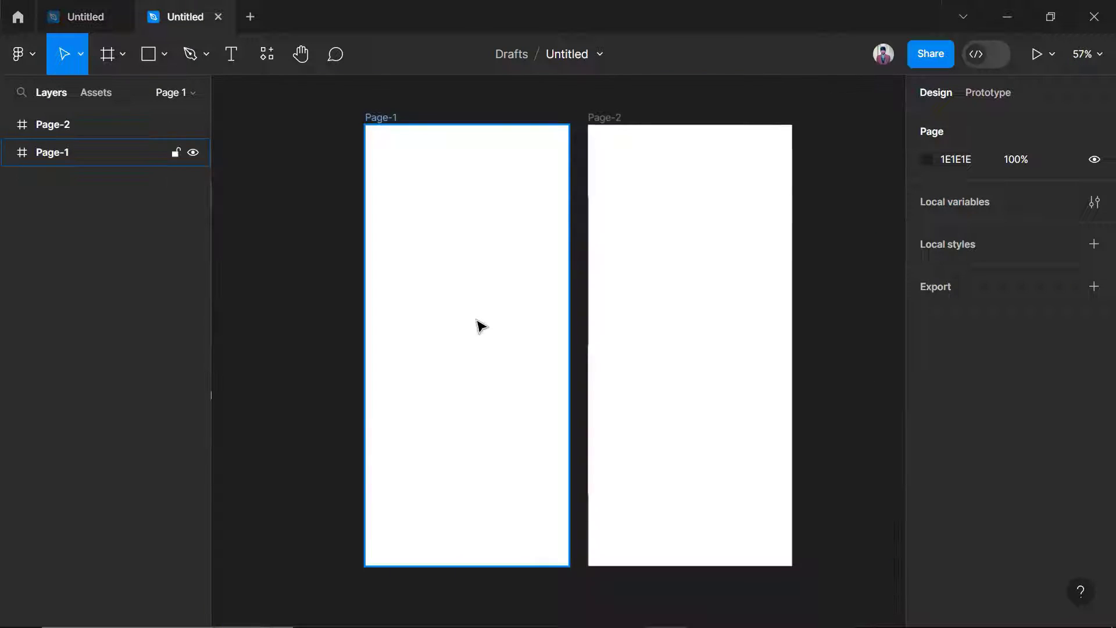
# Set the corner radius of both the Page-1 and Page-2 frames to 50.
pyautogui.click(482, 326)
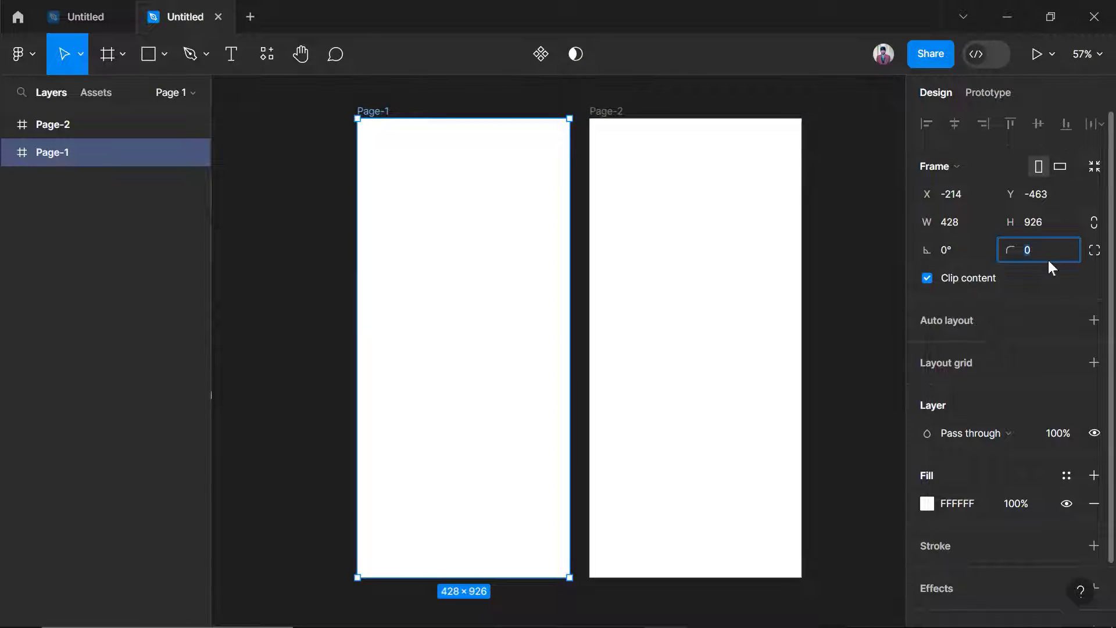
pyautogui.write('50')
pyautogui.press('Return')
pyautogui.click(793, 250)
pyautogui.click(1049, 249)
pyautogui.write('5')
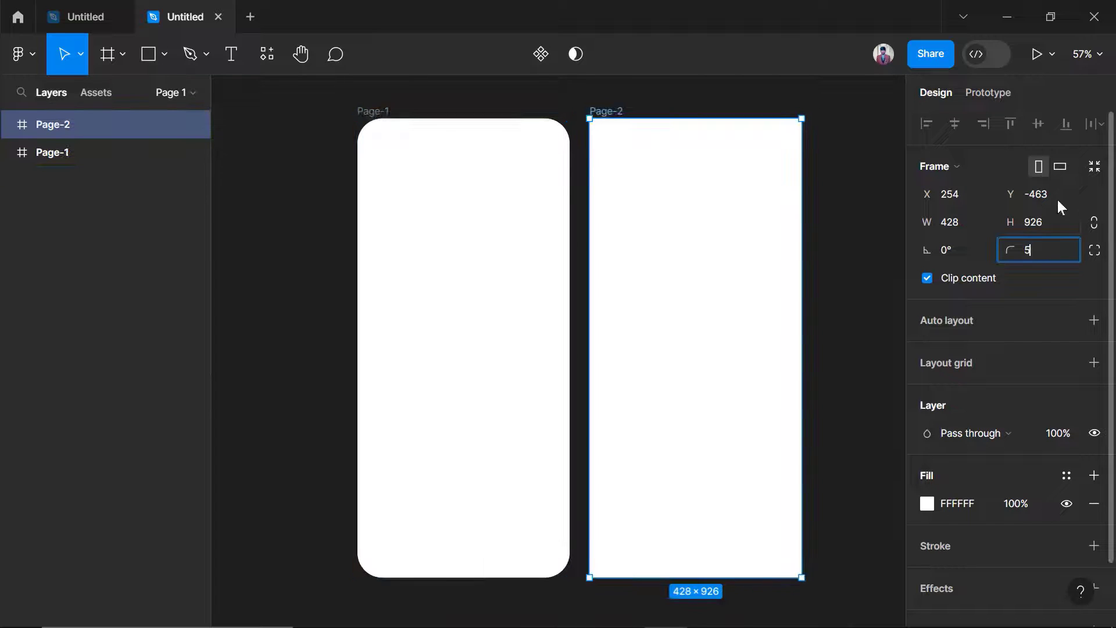
pyautogui.write('0')
pyautogui.press('Return')
pyautogui.click(870, 277)
pyautogui.scroll(-2, 810, 239)
pyautogui.scroll(3, 808, 239)
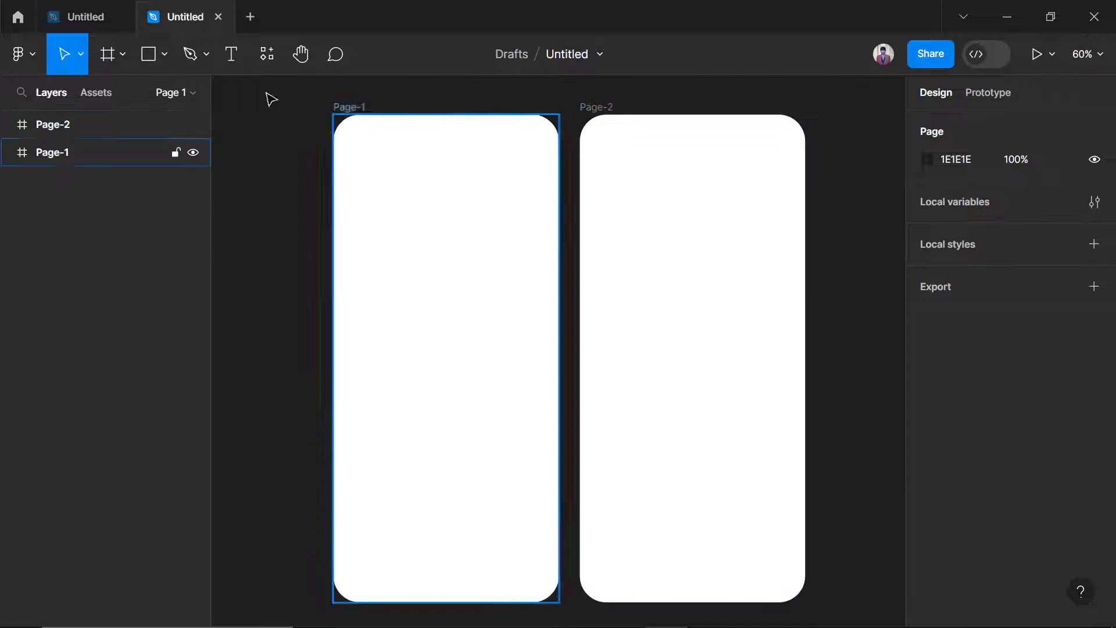
# Copy the light bulb photo from the reference file and paste it into the Page-1 frame of the design file.
pyautogui.click(86, 16)
pyautogui.scroll(-5, 261, 254)
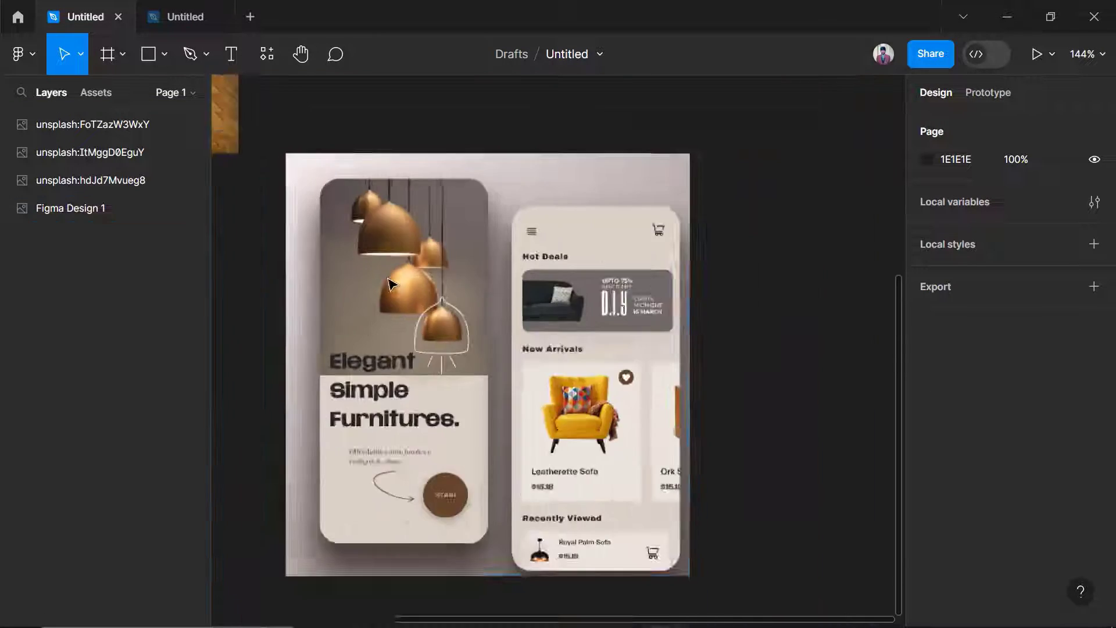
pyautogui.click(393, 383)
pyautogui.click(185, 16)
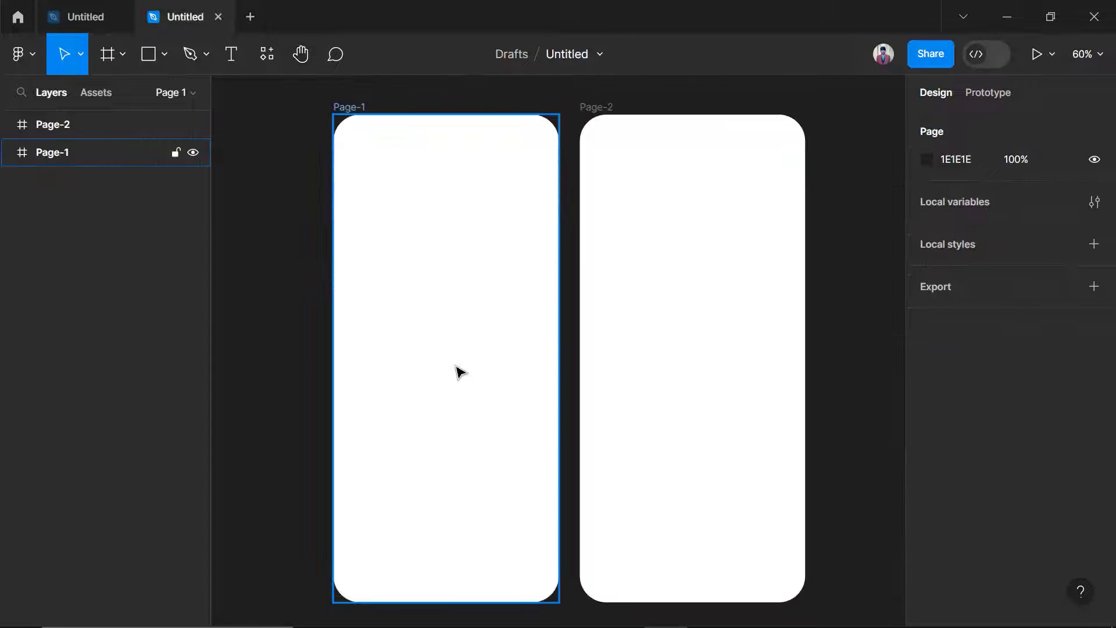
pyautogui.hotkey('ctrl', 'v')
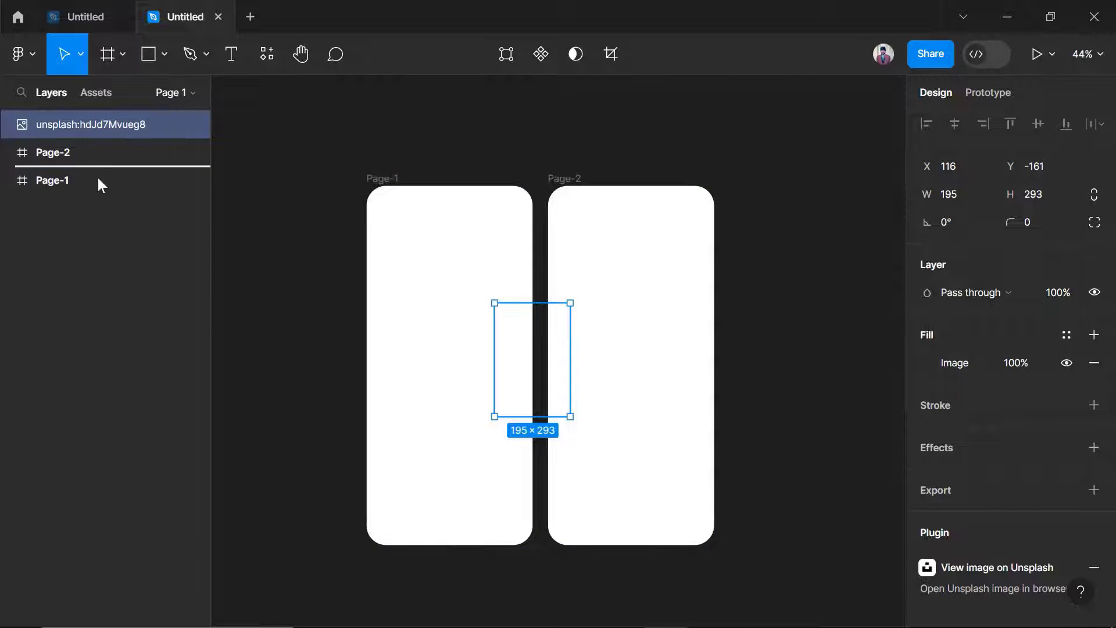
pyautogui.moveTo(99, 185); pyautogui.dragTo(100, 183)
# Align the light bulb photo with Page-1's upper-left corner and enlarge it to 428 × 539 to span the frame's width.
pyautogui.moveTo(515, 368); pyautogui.dragTo(394, 220)
pyautogui.scroll(4, 411, 309)
pyautogui.moveTo(460, 291); pyautogui.dragTo(622, 459)
pyautogui.click(641, 419)
pyautogui.scroll(-3, 601, 423)
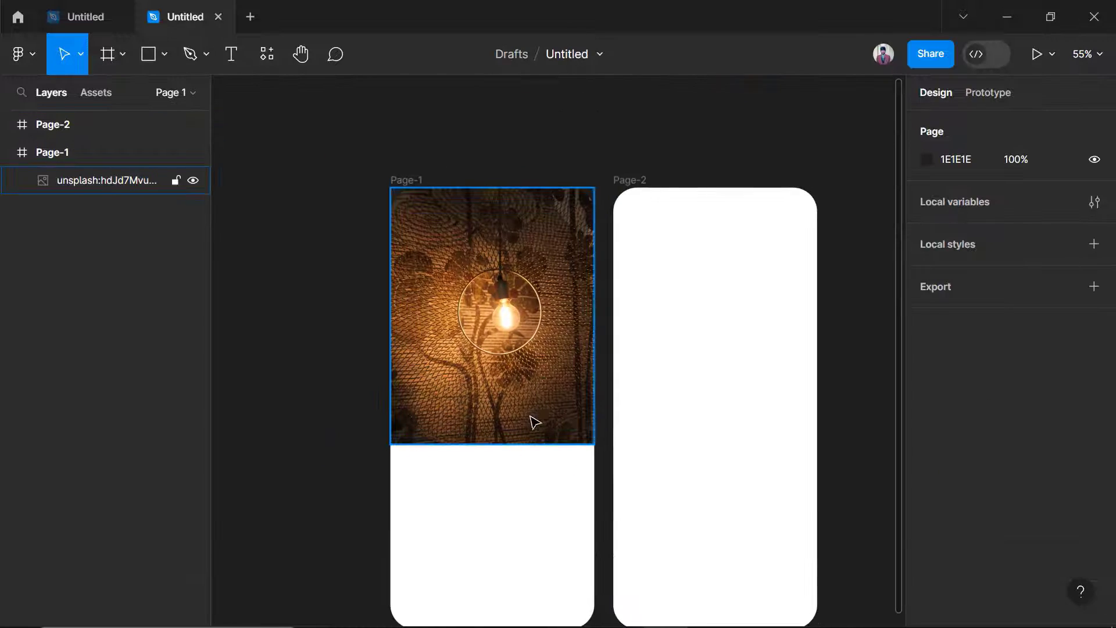
# Lower the light bulb photo's fill opacity to 86%.
pyautogui.click(530, 417)
pyautogui.click(1011, 475)
pyautogui.press('Down')
pyautogui.press('Down')
pyautogui.press('Down')
pyautogui.press('Down')
pyautogui.press('Down')
pyautogui.press('Down')
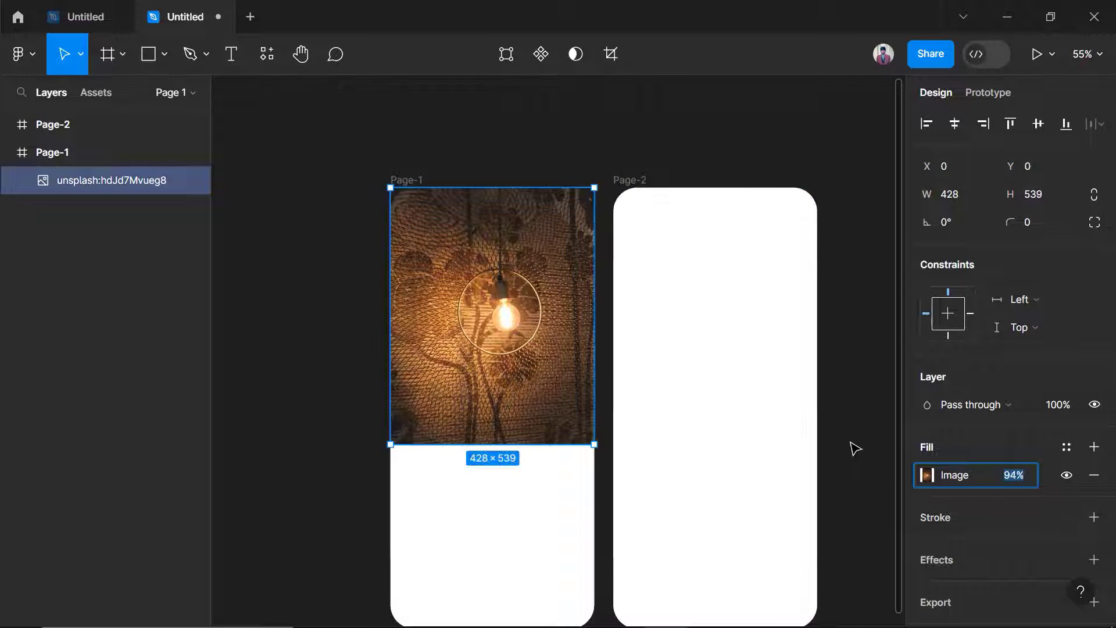
pyautogui.press('Down')
pyautogui.press('Down')
pyautogui.press('Down')
pyautogui.press('Down')
pyautogui.press('Down')
pyautogui.press('Down')
pyautogui.click(840, 394)
pyautogui.scroll(-3, 533, 431)
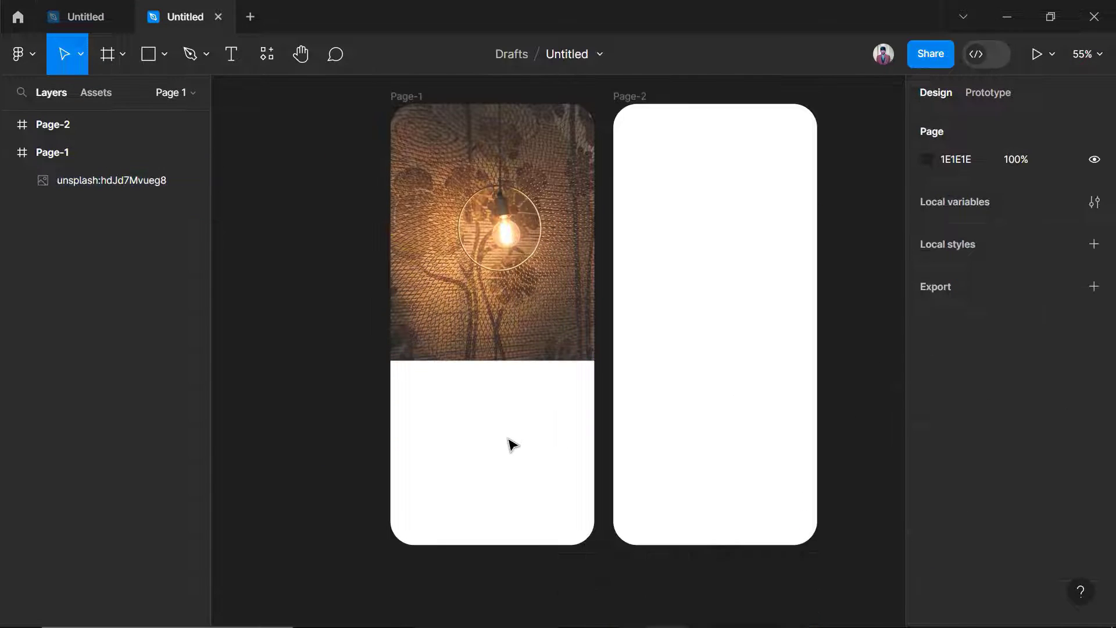
# Give the Page-1 frame a linear gradient fill from light grey to white FFFFFF, with the white stop at 88% opacity.
pyautogui.click(53, 152)
pyautogui.click(928, 503)
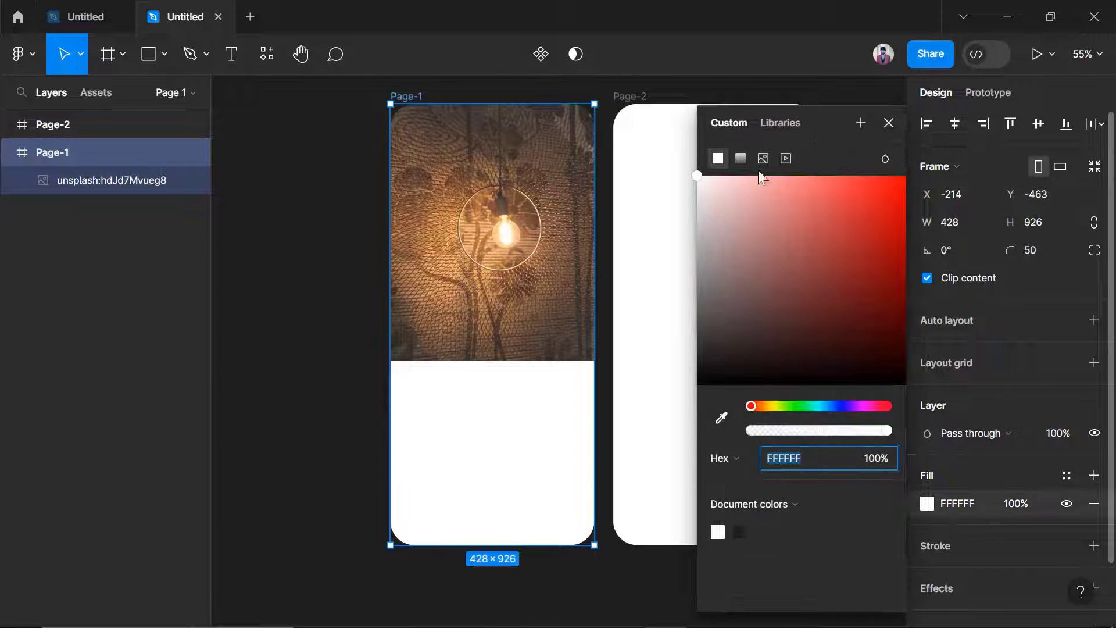
pyautogui.click(741, 157)
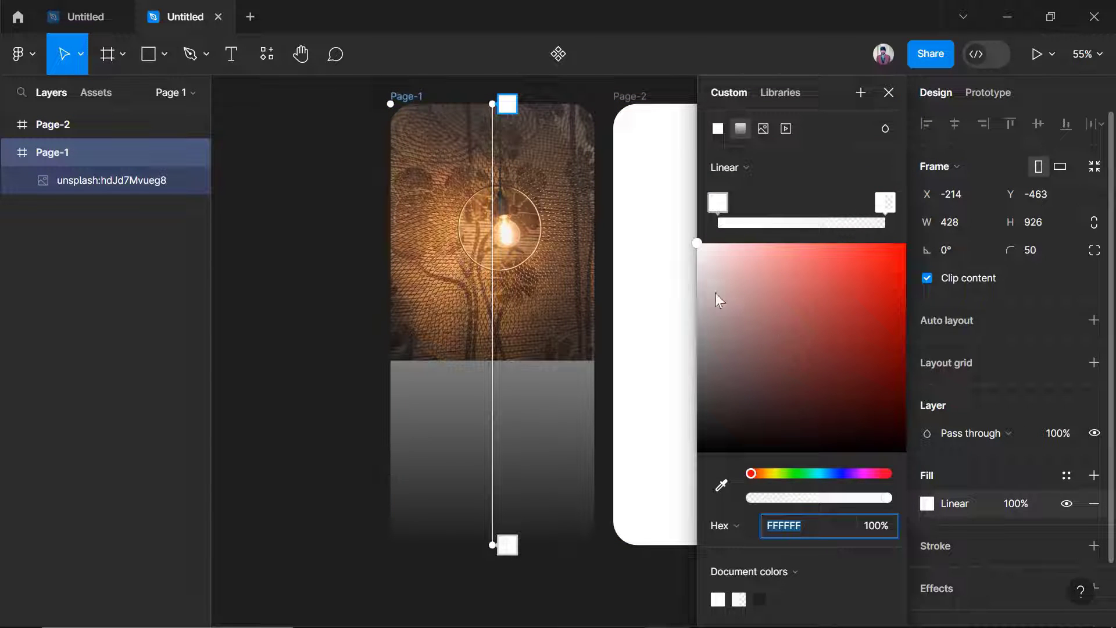
pyautogui.moveTo(699, 251); pyautogui.dragTo(683, 278)
pyautogui.click(885, 203)
pyautogui.click(700, 278)
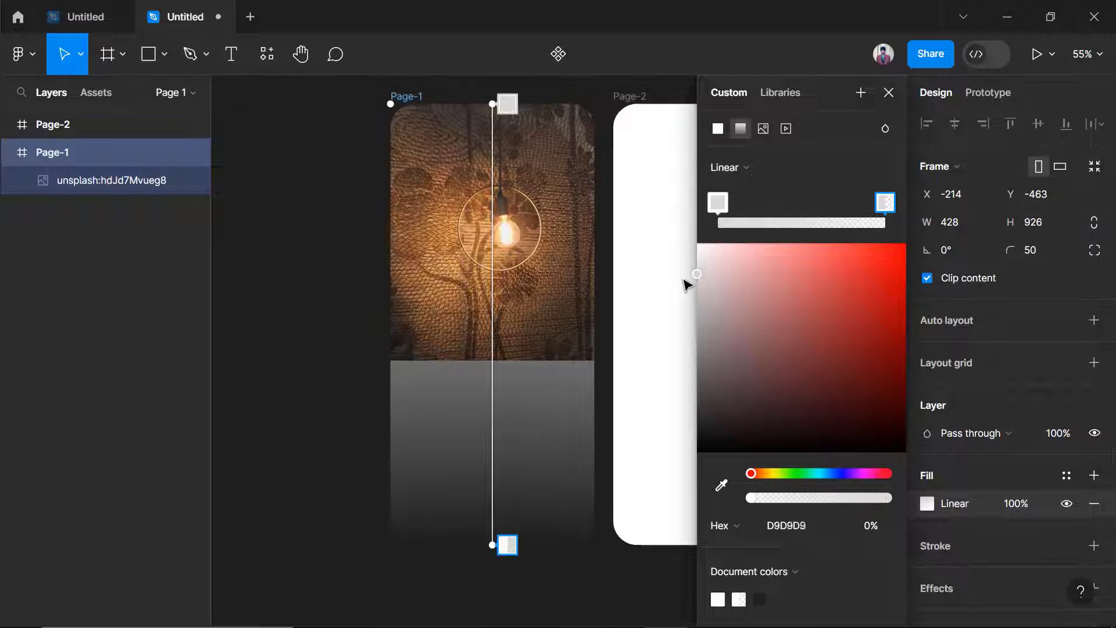
pyautogui.moveTo(837, 499)
pyautogui.mouseDown()
pyautogui.moveTo(877, 498)
pyautogui.moveTo(861, 471)
pyautogui.moveTo(870, 470)
pyautogui.mouseUp()
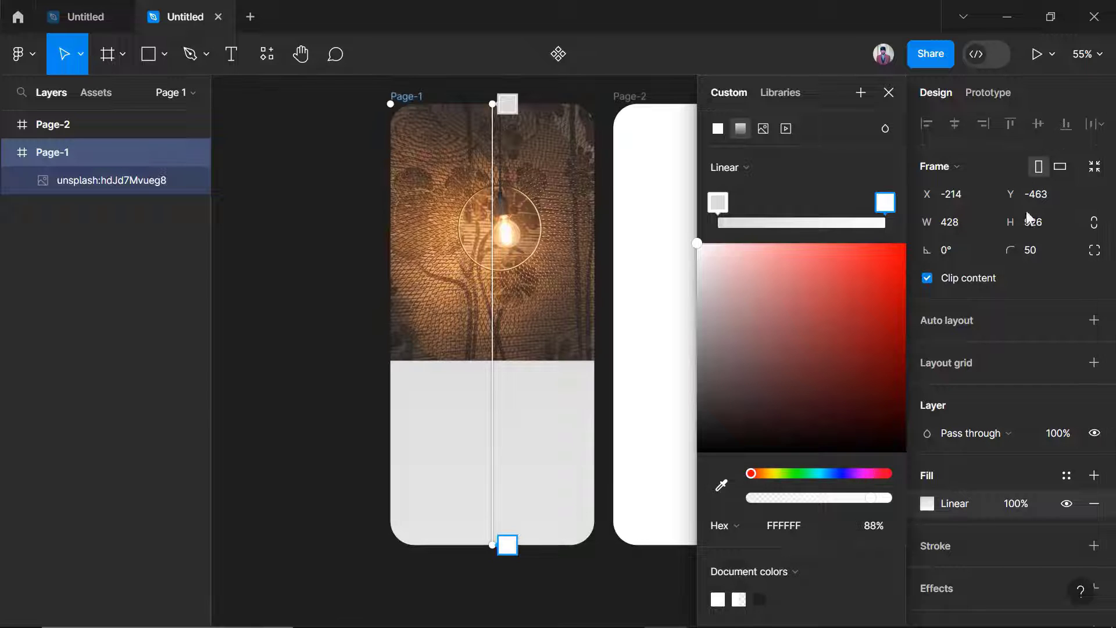
pyautogui.click(889, 93)
# Add a text box about 295 × 92 below the photo on Page-1 reading "Elegant", matching the reference heading's wording and capitalization.
pyautogui.click(87, 16)
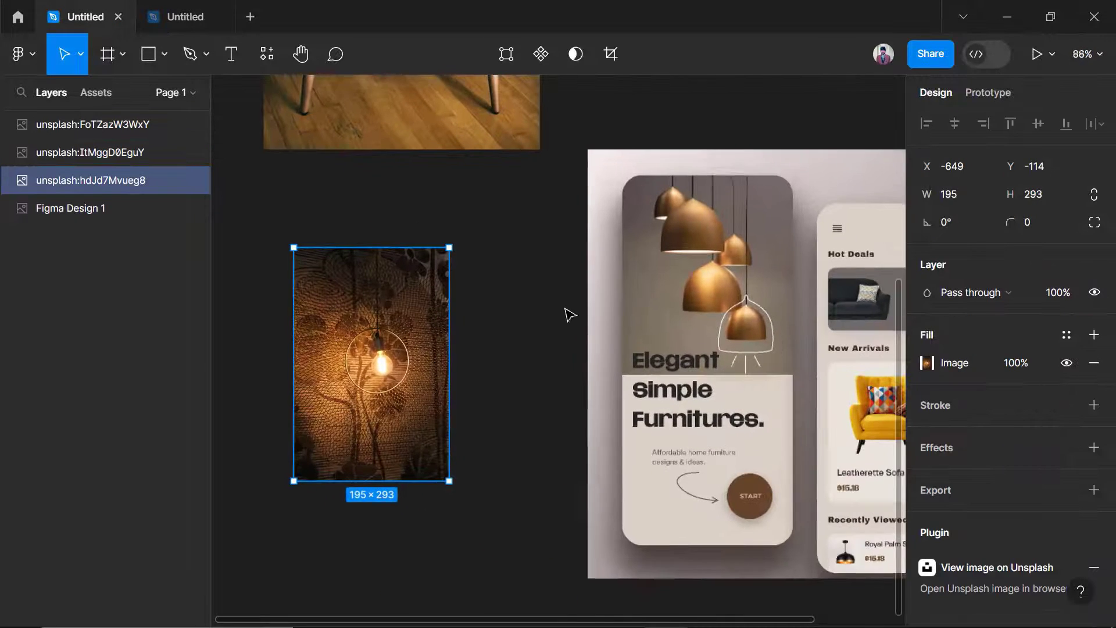
pyautogui.scroll(5, 742, 348)
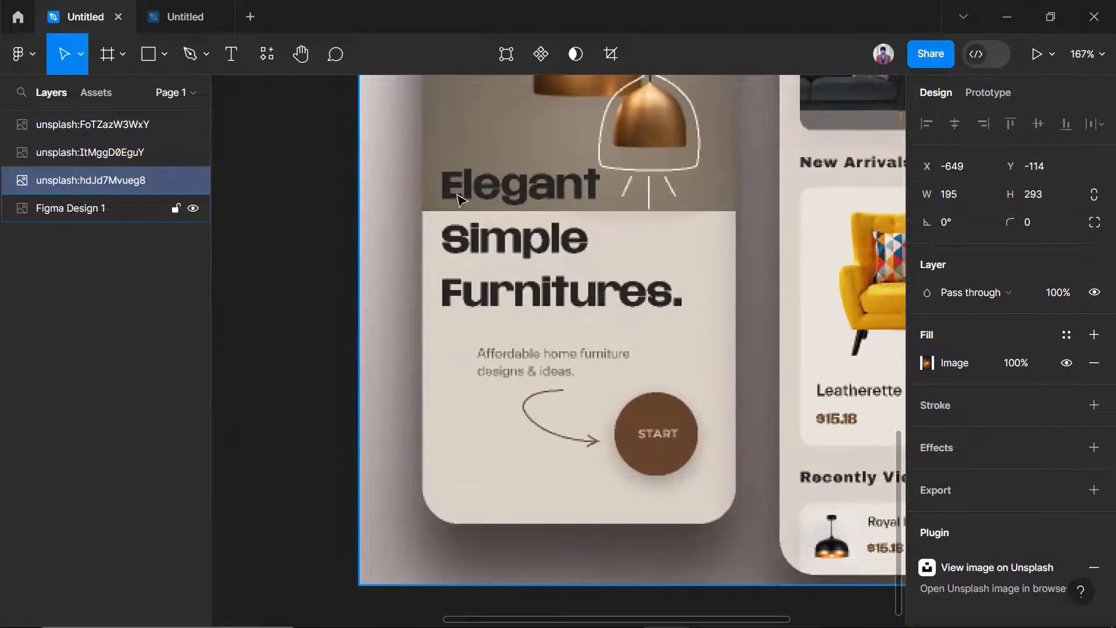
pyautogui.click(140, 10)
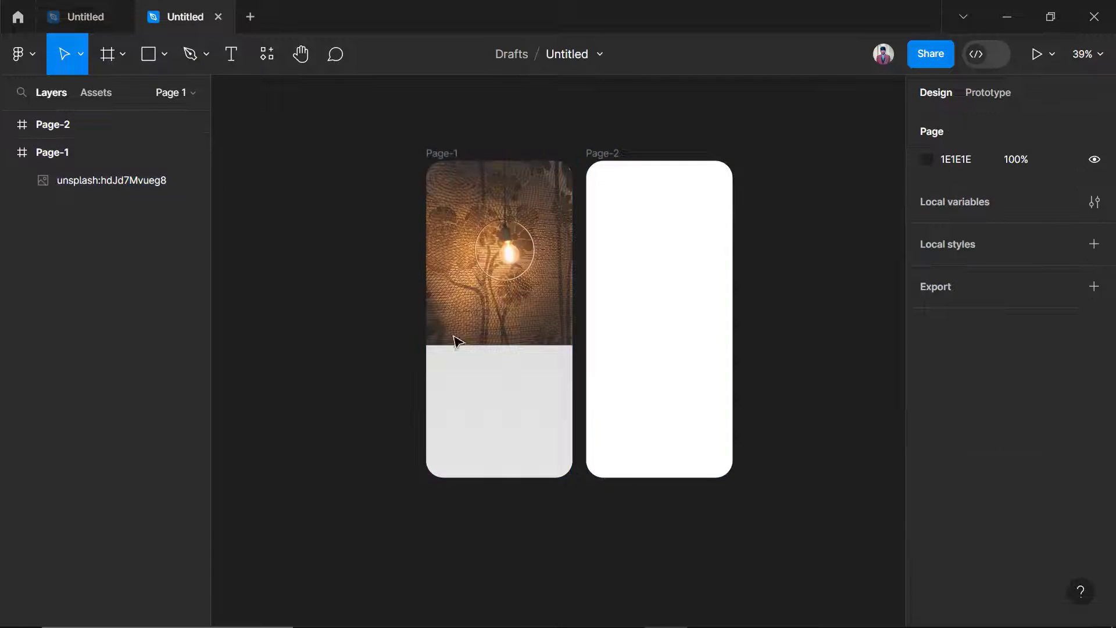
pyautogui.scroll(4, 442, 361)
pyautogui.click(92, 182)
pyautogui.click(231, 54)
pyautogui.scroll(1, 326, 384)
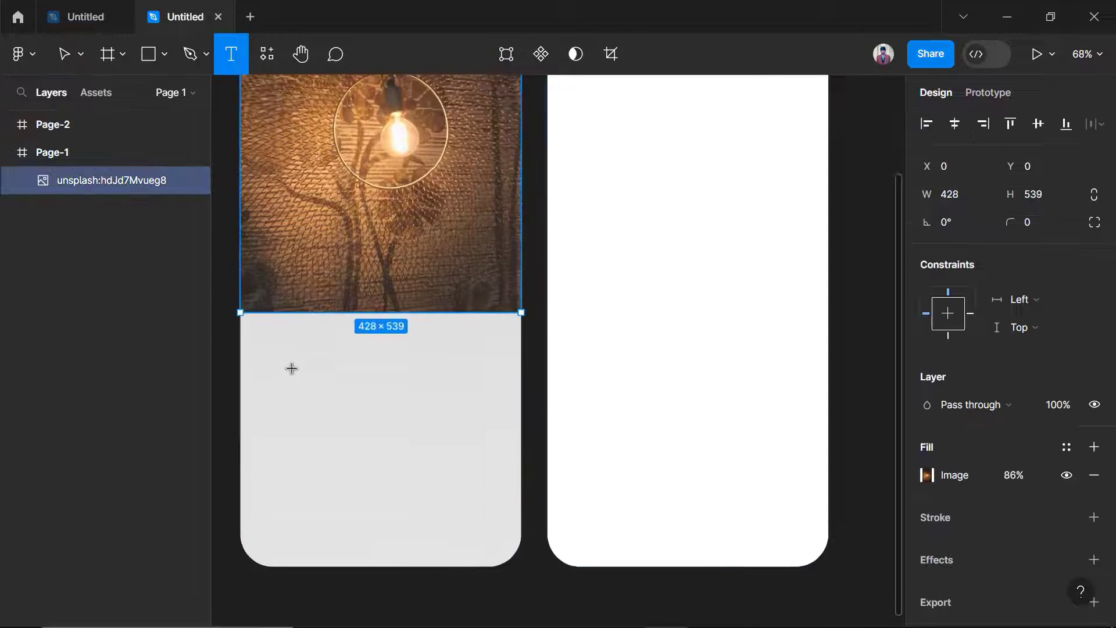
pyautogui.scroll(2, 328, 401)
pyautogui.moveTo(284, 341); pyautogui.dragTo(514, 413)
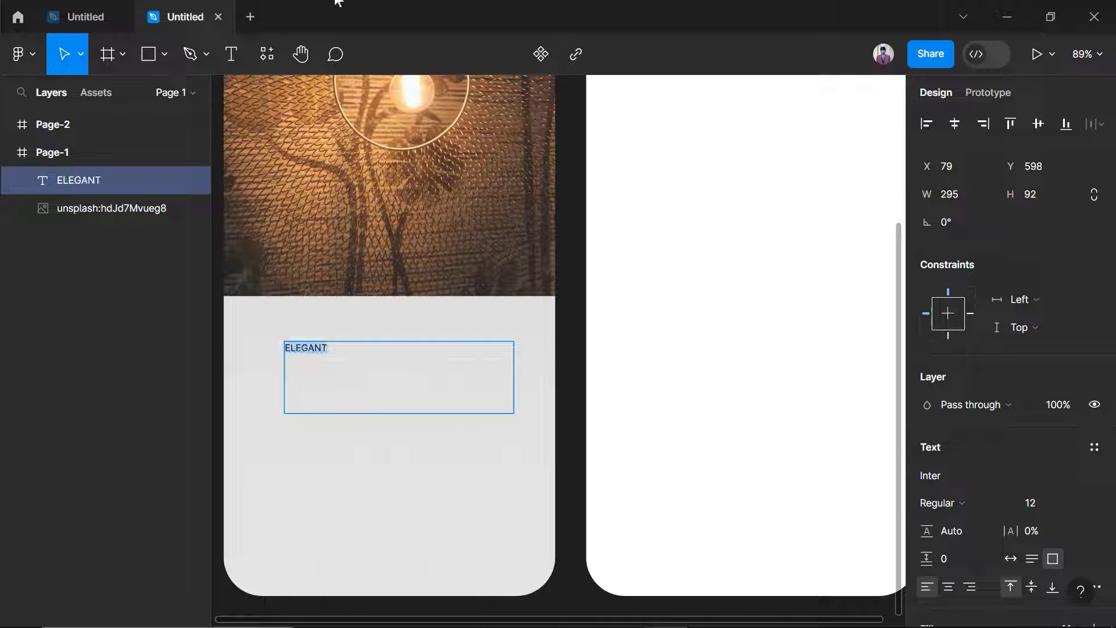
pyautogui.click(85, 16)
pyautogui.click(172, 7)
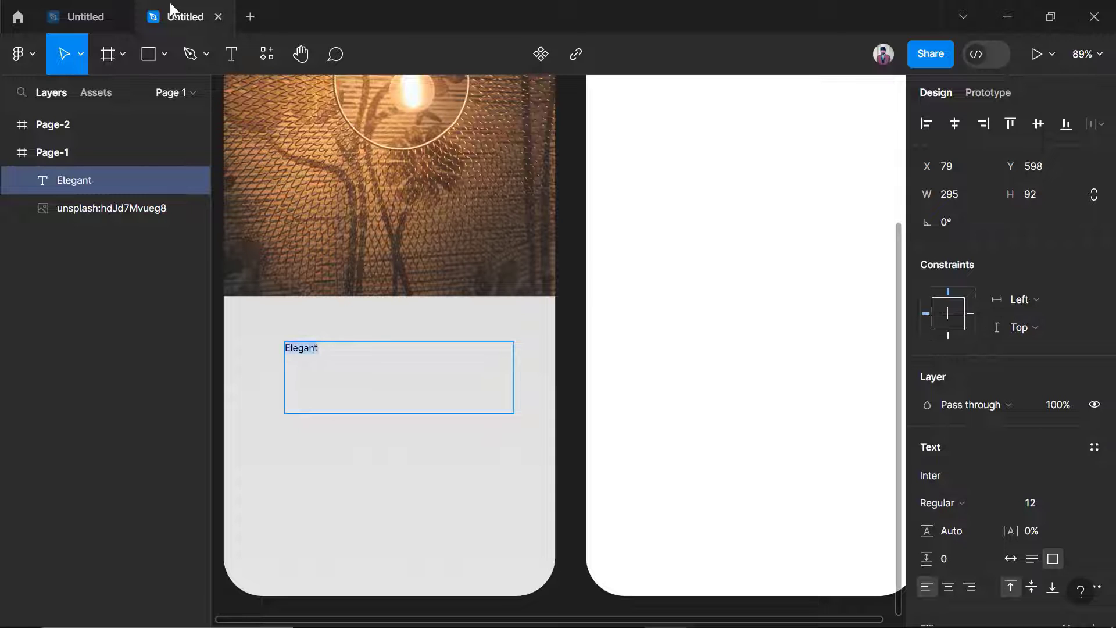
# Try the Guaraldo Personal Use, Gurajada and Gidugu fonts on the "Elegant" text.
pyautogui.click(956, 476)
pyautogui.scroll(6, 771, 501)
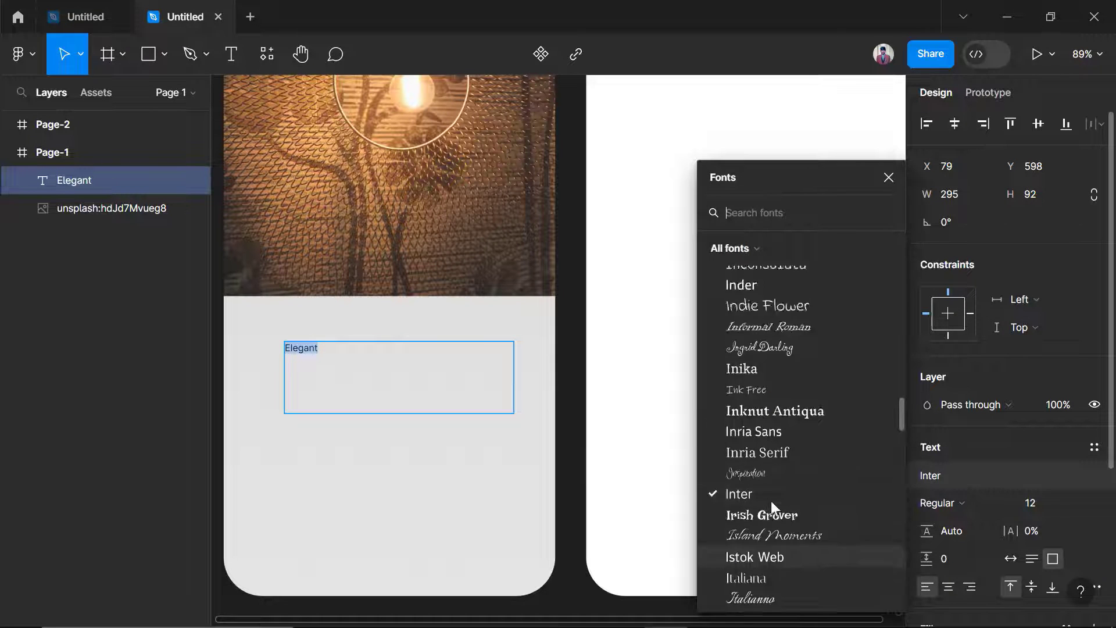
pyautogui.scroll(8, 771, 501)
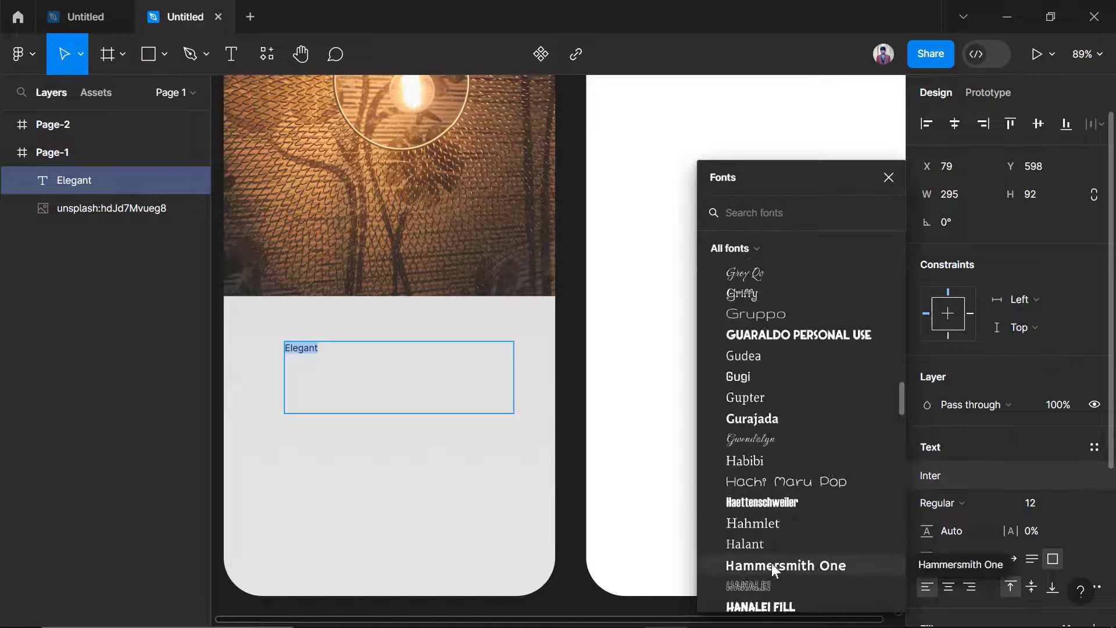
pyautogui.click(799, 334)
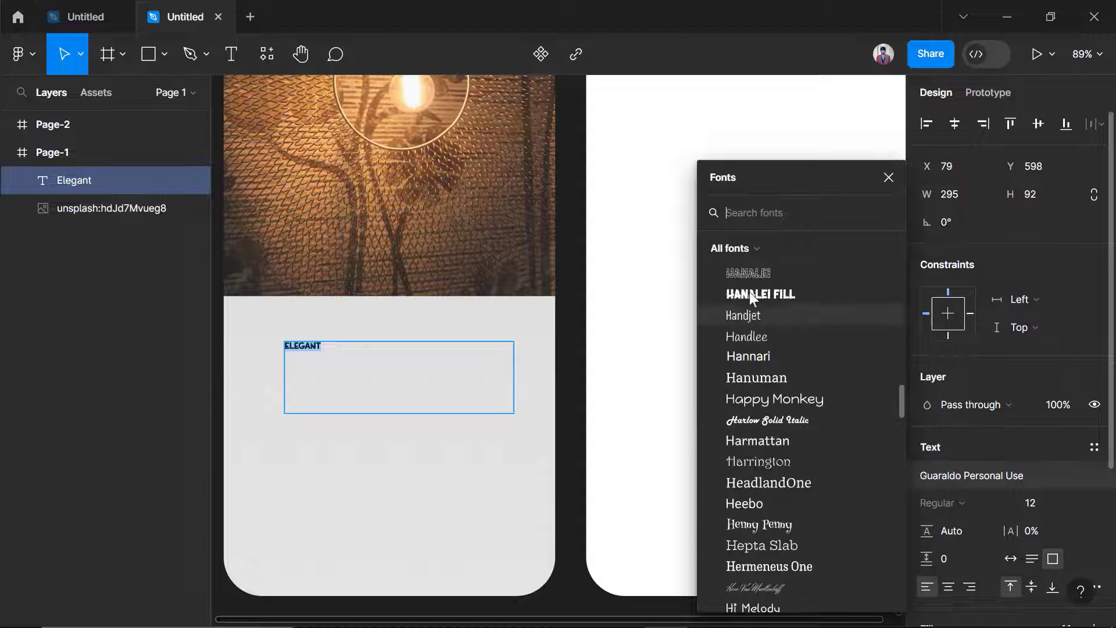
pyautogui.click(780, 521)
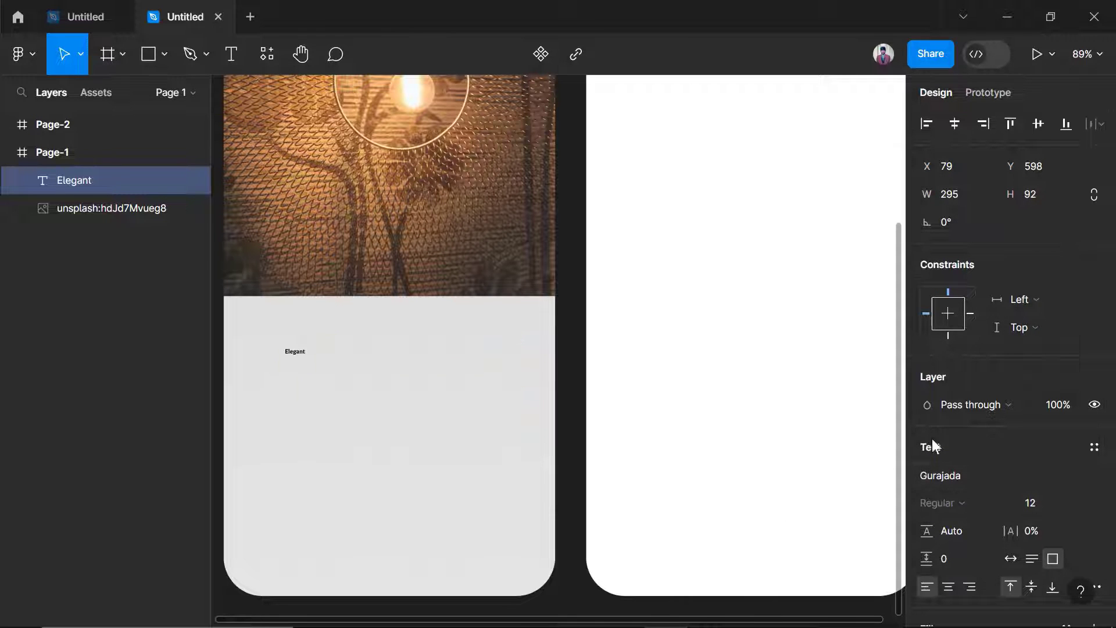
pyautogui.click(921, 474)
pyautogui.scroll(10, 814, 436)
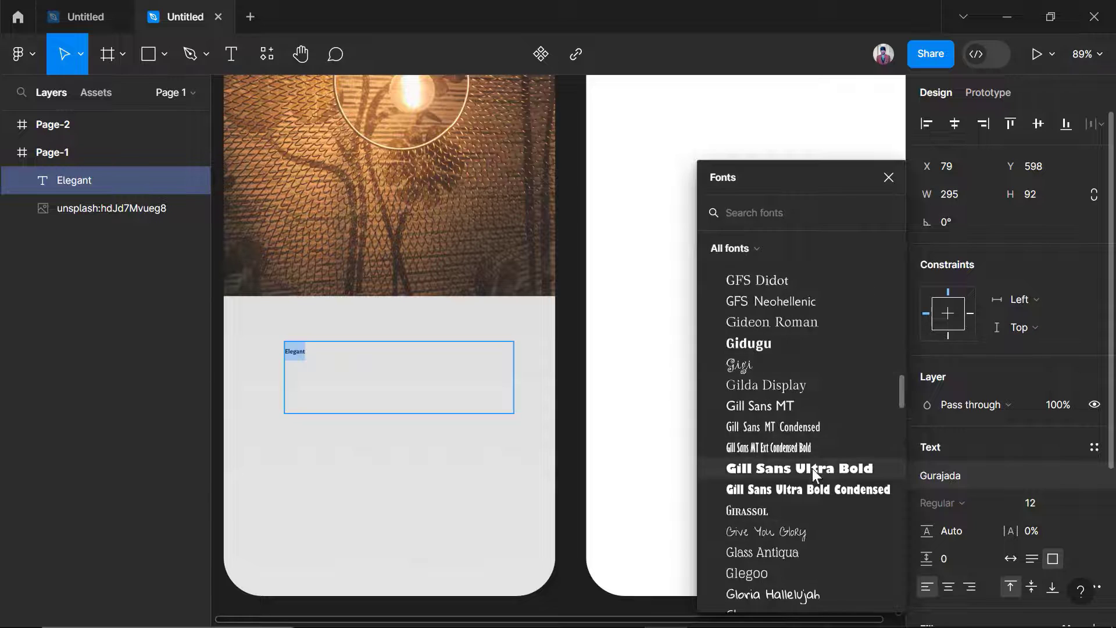
pyautogui.click(812, 468)
pyautogui.click(954, 480)
pyautogui.click(796, 303)
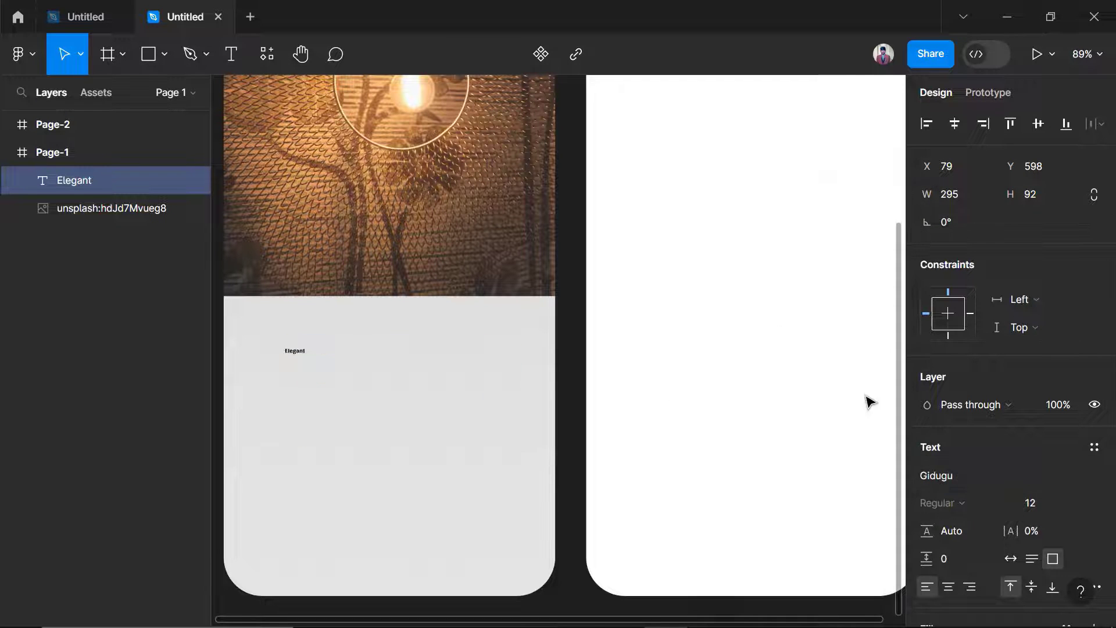
# Set the "Elegant" text to the Fredoka One font at size 40.
pyautogui.click(931, 475)
pyautogui.click(791, 323)
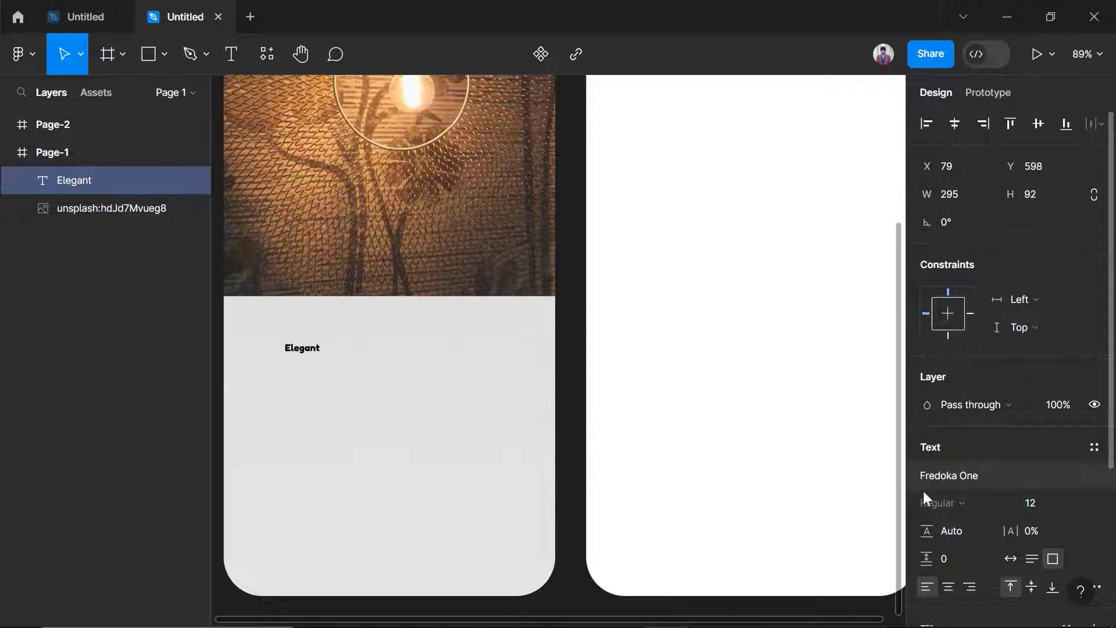
pyautogui.write('30')
pyautogui.press('Return')
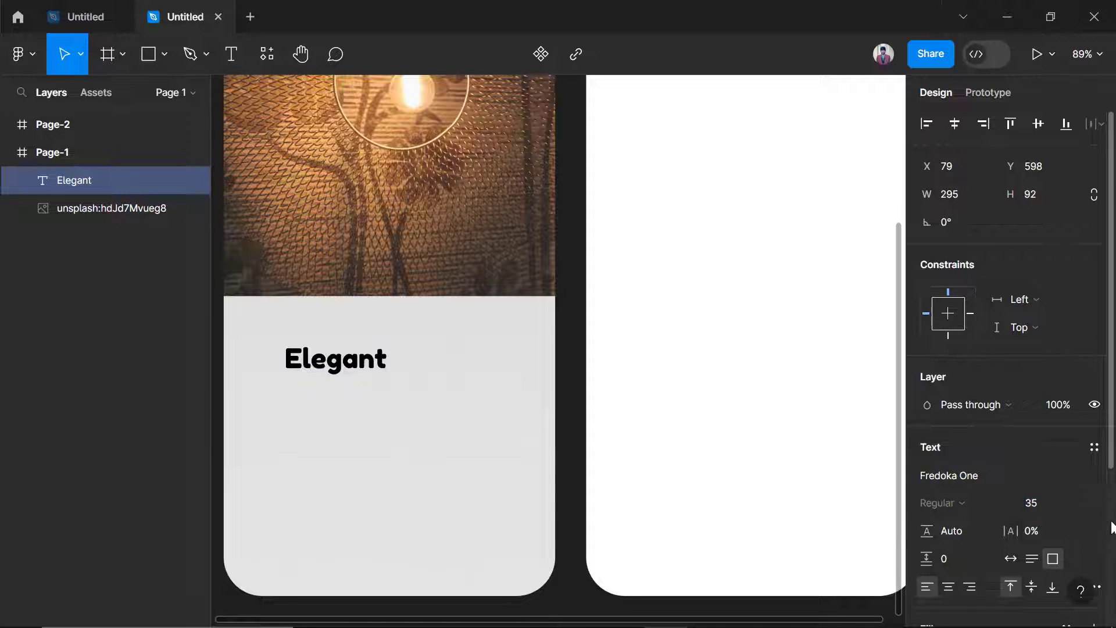
pyautogui.click(1030, 504)
pyautogui.write('40')
pyautogui.press('Return')
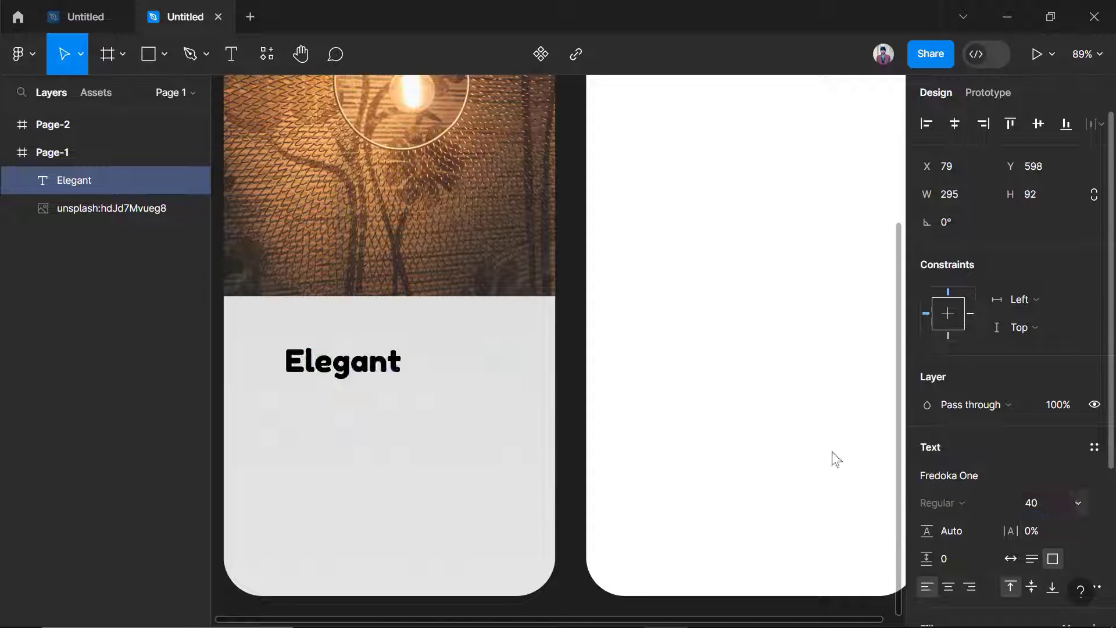
# Shrink the "Elegant" text box to about 160 × 38 and place it across the photo's lower edge, following the reference design.
pyautogui.click(488, 431)
pyautogui.moveTo(513, 413); pyautogui.dragTo(325, 322)
pyautogui.click(85, 16)
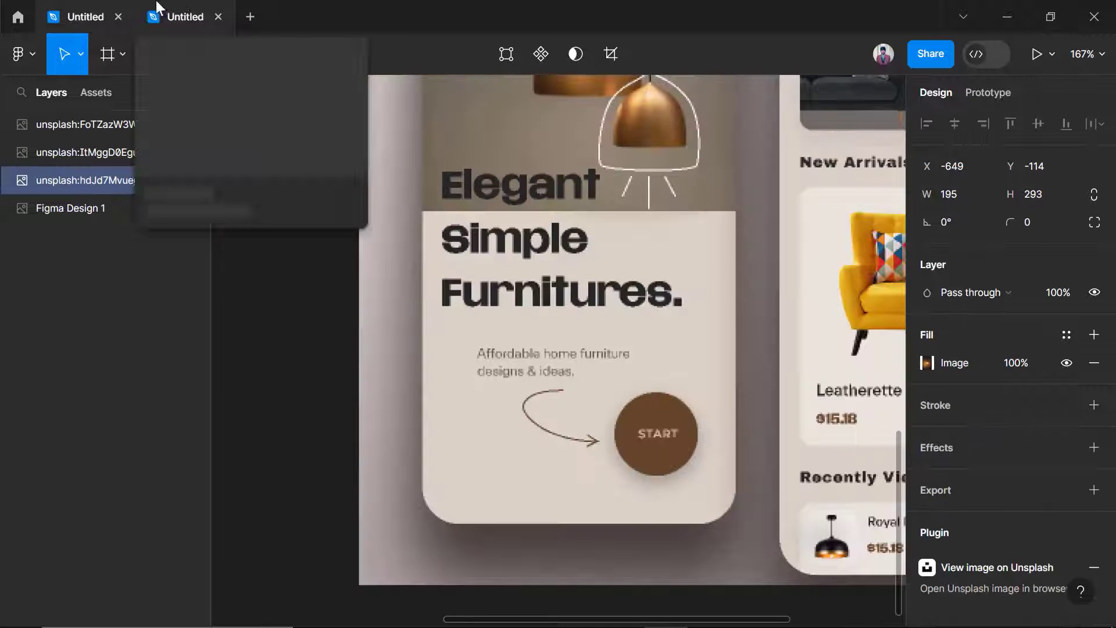
pyautogui.click(157, 7)
# Set the "Elegant" text's fill to black at 95% opacity.
pyautogui.scroll(-3, 1000, 494)
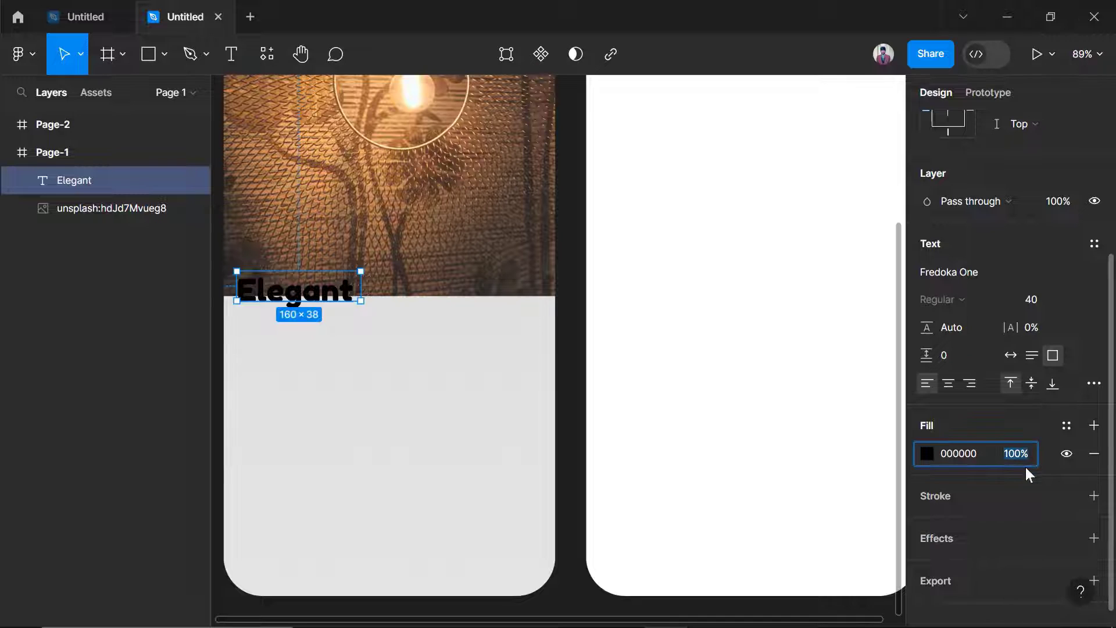
pyautogui.write('95')
pyautogui.press('Return')
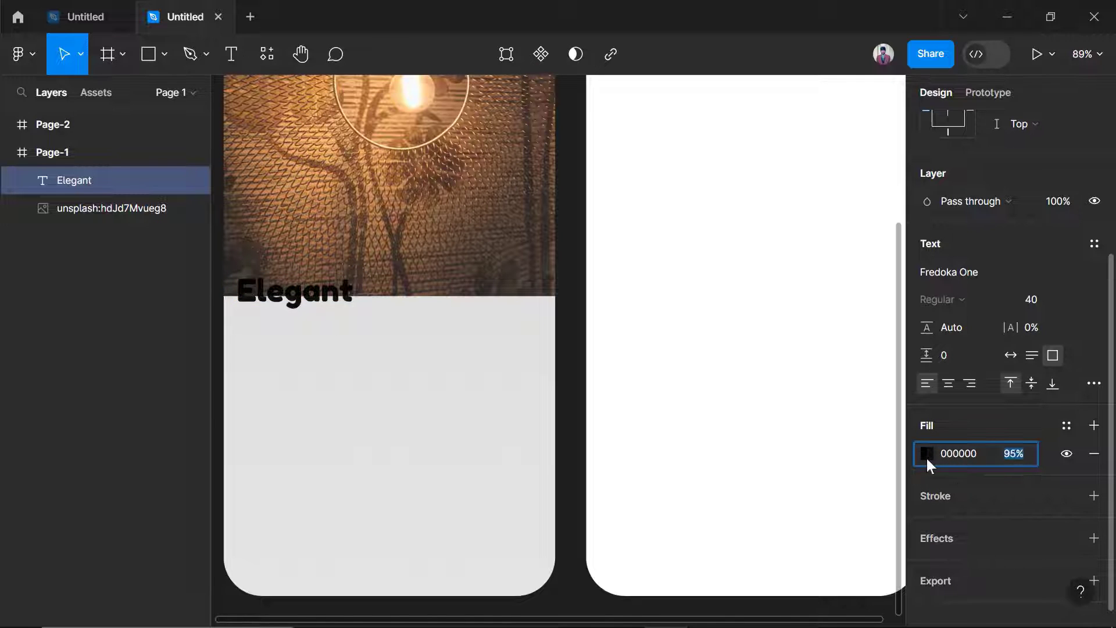
pyautogui.click(927, 458)
pyautogui.moveTo(701, 374); pyautogui.dragTo(568, 413)
pyautogui.click(279, 337)
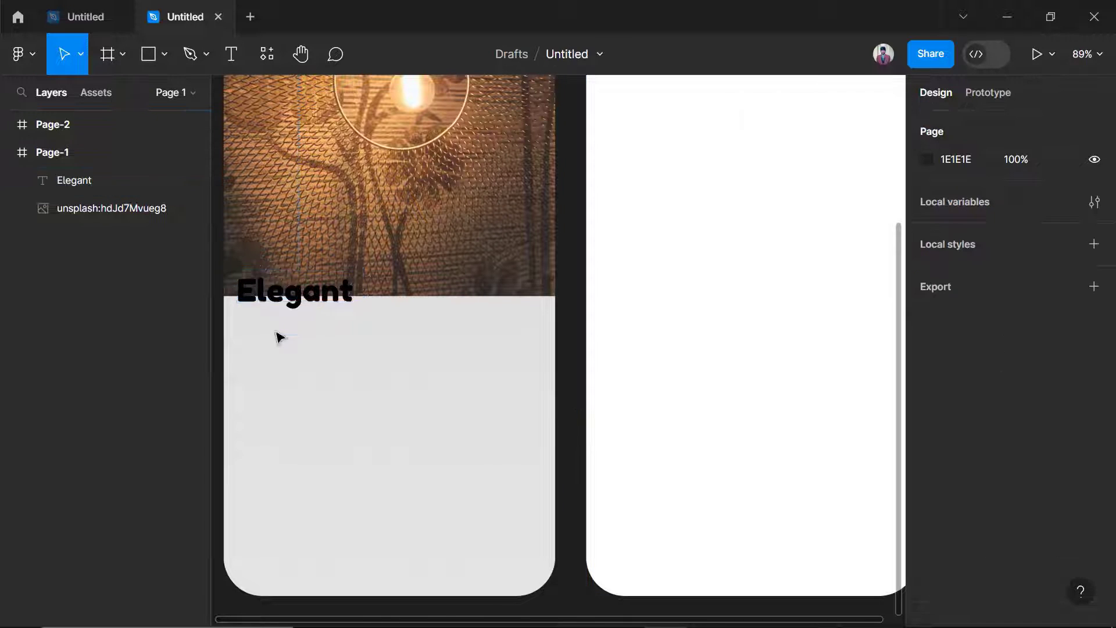
# Nudge the "Elegant" text to X 16, Y 509 and set its box to 164 wide by 45 high.
pyautogui.moveTo(279, 296)
pyautogui.mouseDown()
pyautogui.moveTo(288, 292)
pyautogui.moveTo(278, 297)
pyautogui.mouseUp()
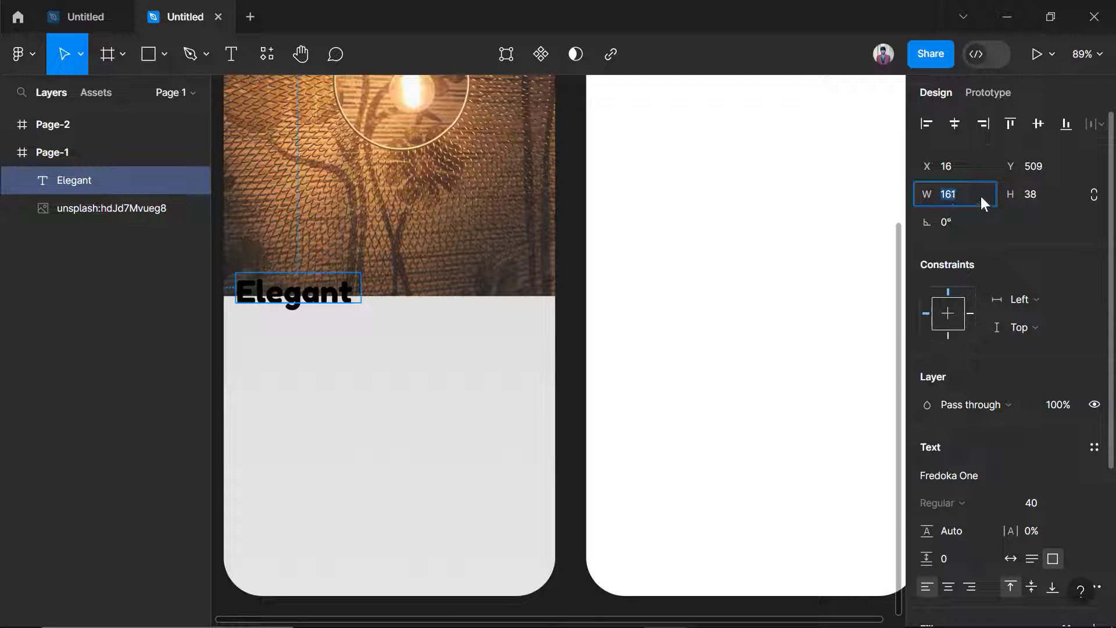
pyautogui.write('164')
pyautogui.press('Return')
pyautogui.press('Tab')
pyautogui.write('48')
pyautogui.press('Return')
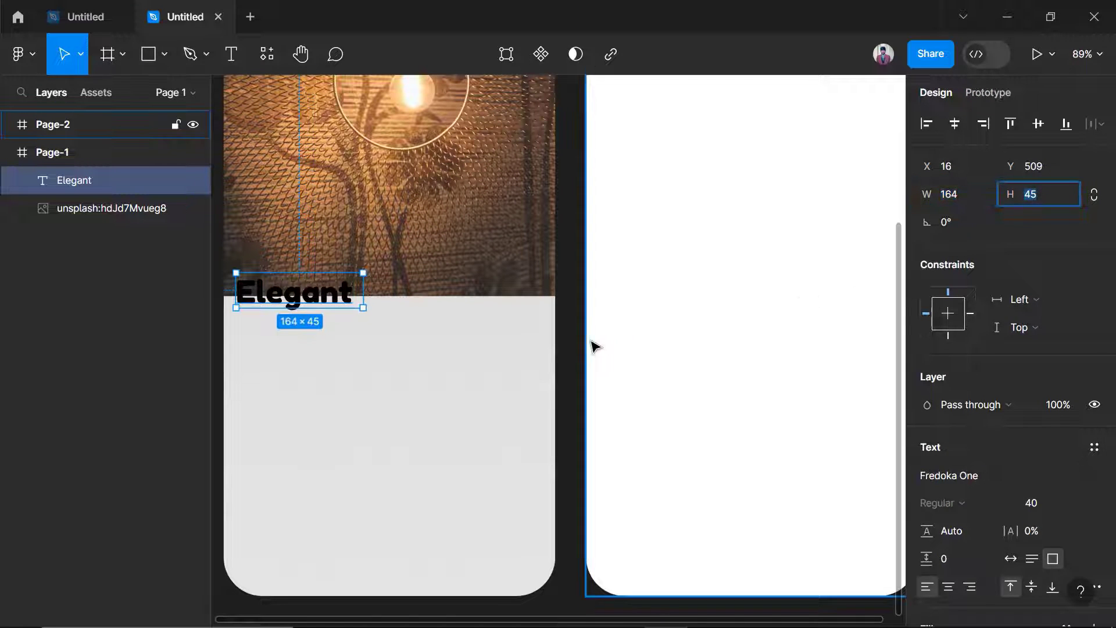
pyautogui.press('Escape')
# Check the reference design, duplicate the "Elegant" text directly below at Y 557 and change the copy to "Simple".
pyautogui.click(88, 6)
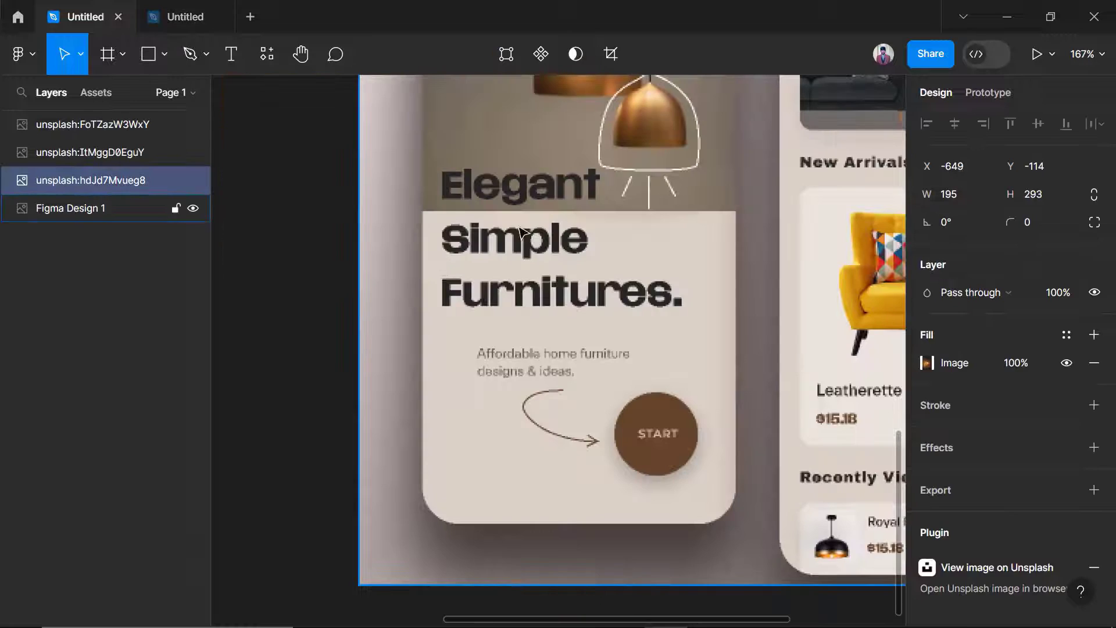
pyautogui.click(175, 16)
pyautogui.click(294, 291)
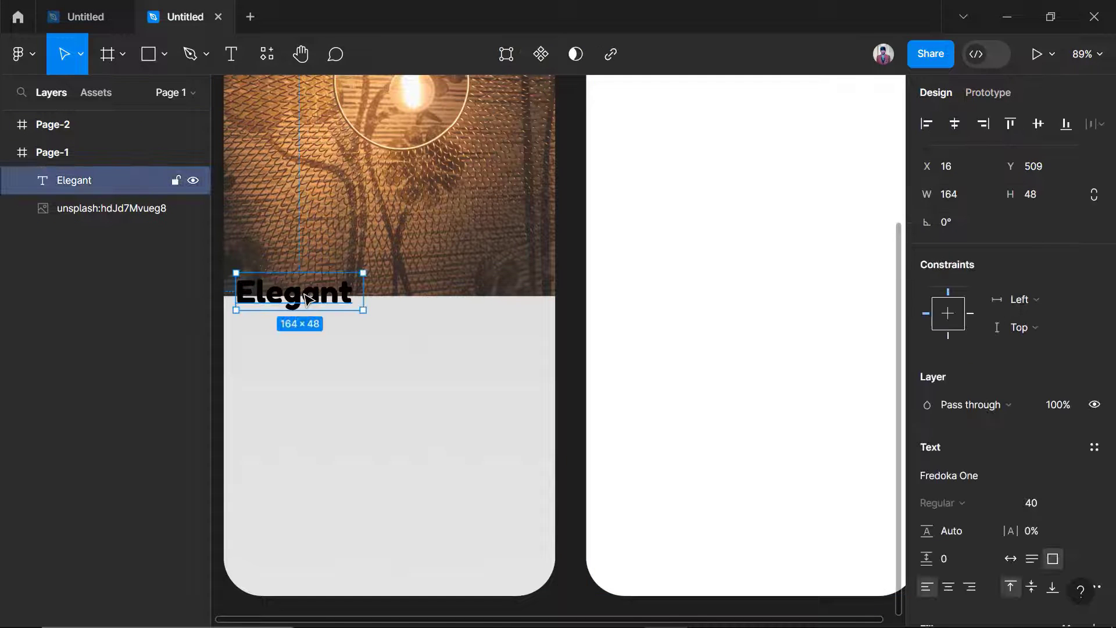
pyautogui.hotkey('ctrl', 'd')
pyautogui.moveTo(298, 297); pyautogui.dragTo(299, 334)
pyautogui.doubleClick(298, 334)
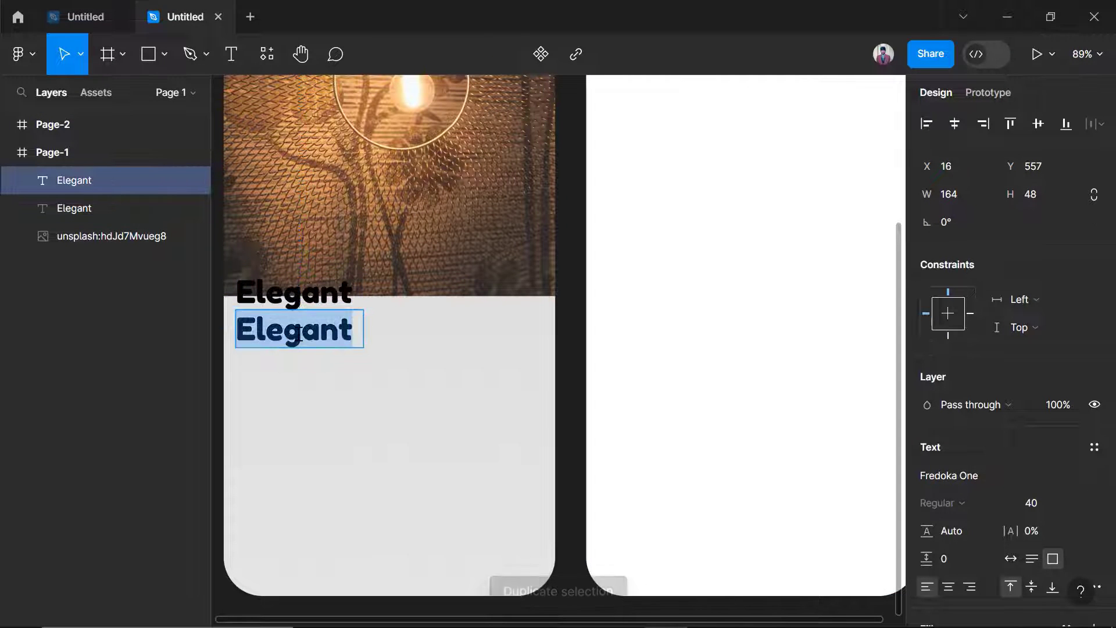
pyautogui.write('Simple')
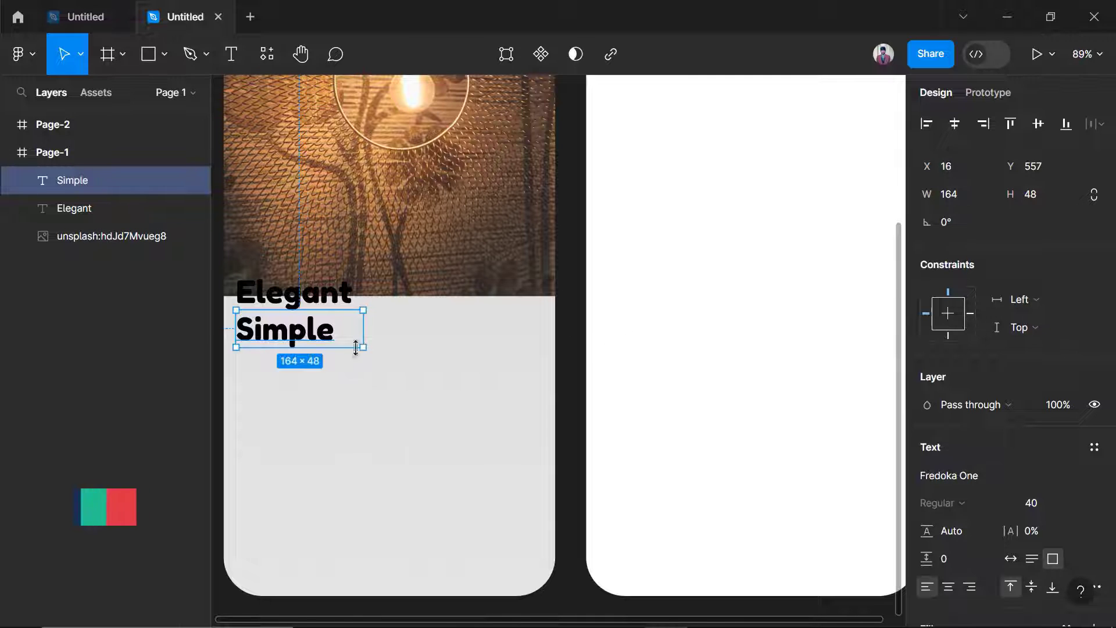
# Duplicate the "Simple" text below it at Y 609, change the copy to "Furniture" and size its box to about 191 × 44.
pyautogui.click(82, 6)
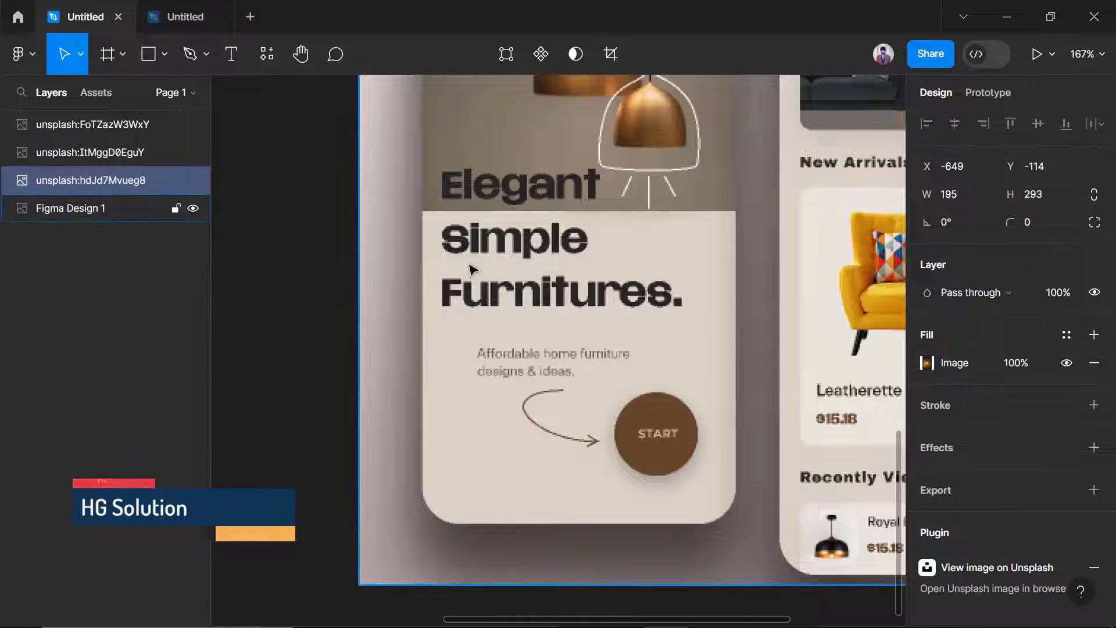
pyautogui.click(227, 9)
pyautogui.hotkey('ctrl', 'd')
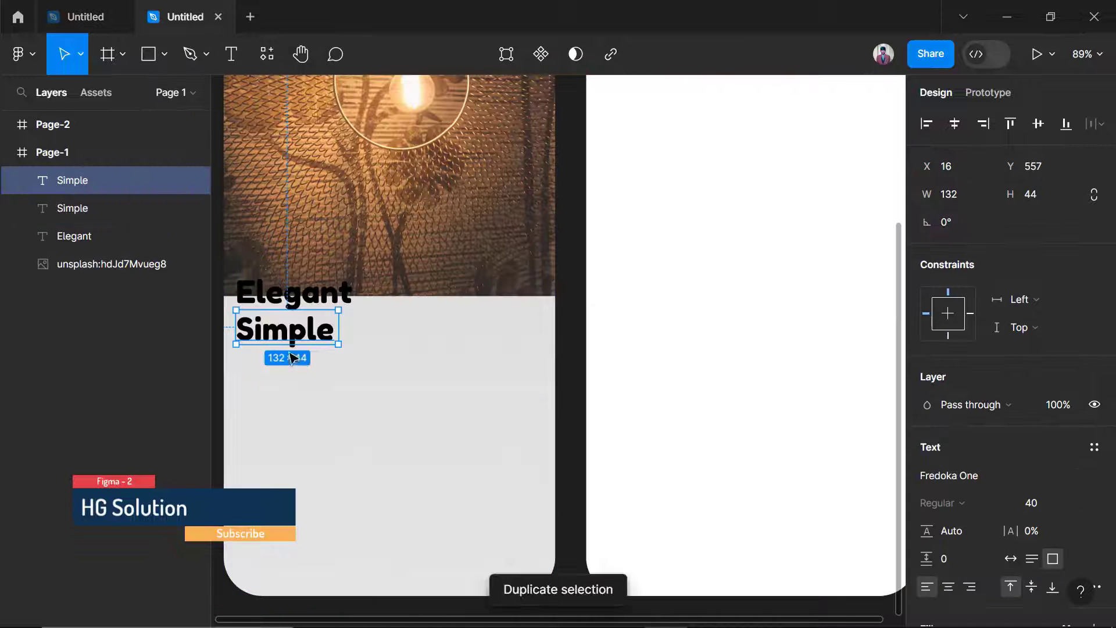
pyautogui.moveTo(288, 333); pyautogui.dragTo(445, 372)
pyautogui.doubleClick(320, 376)
pyautogui.write('Furniture')
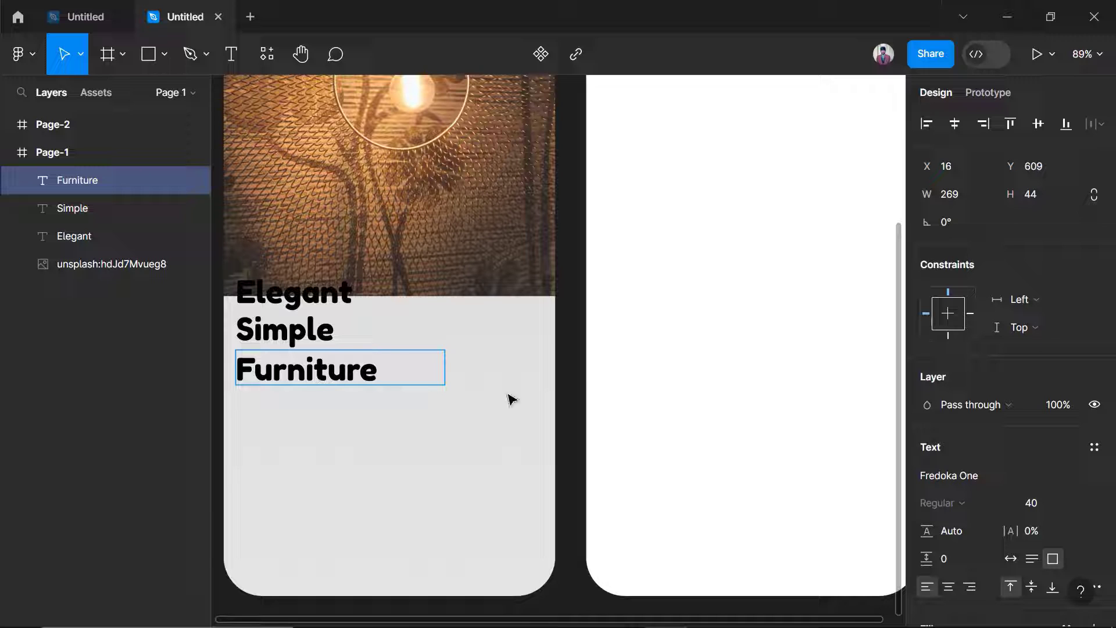
pyautogui.press('Escape')
pyautogui.moveTo(445, 369); pyautogui.dragTo(399, 374)
# Set the "Furniture" text's fill to dark grey 2E2E2E.
pyautogui.scroll(-4, 948, 472)
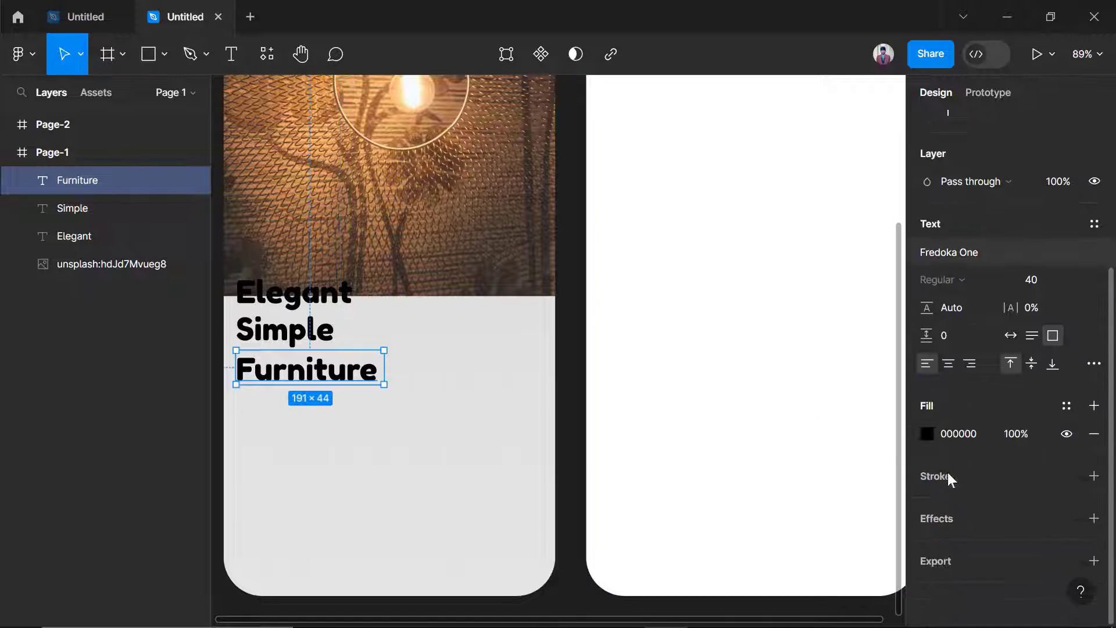
pyautogui.click(925, 432)
pyautogui.moveTo(698, 359); pyautogui.dragTo(697, 347)
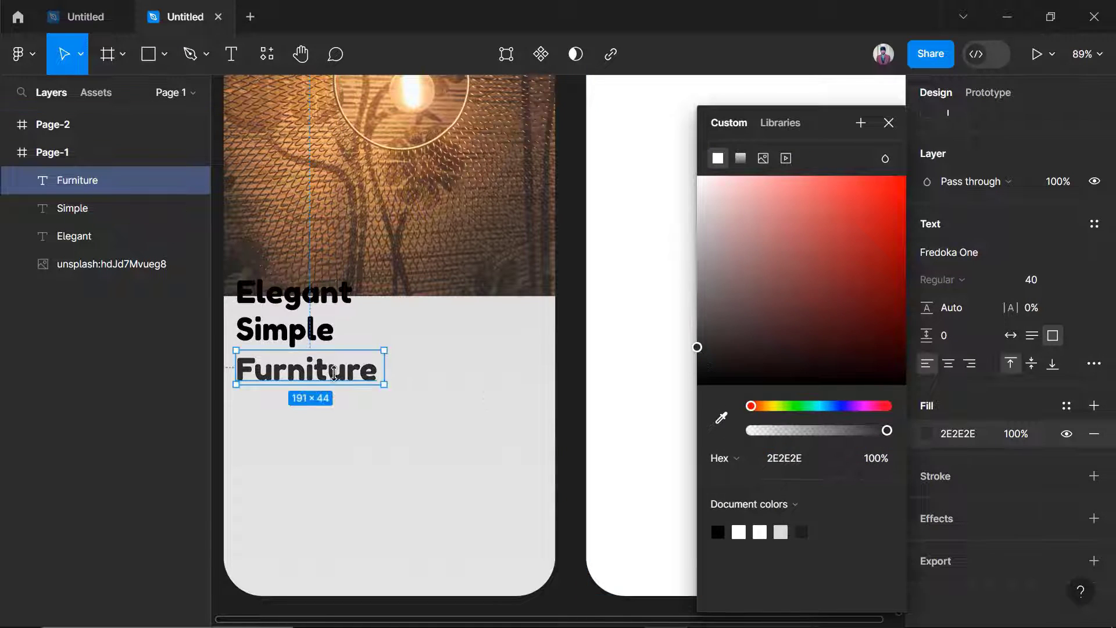
pyautogui.click(312, 331)
pyautogui.click(326, 370)
# Copy the "Furniture" text's fill colour 2E2E2E to the "Simple" and "Elegant" texts.
pyautogui.click(959, 433)
pyautogui.hotkey('ctrl', 'c')
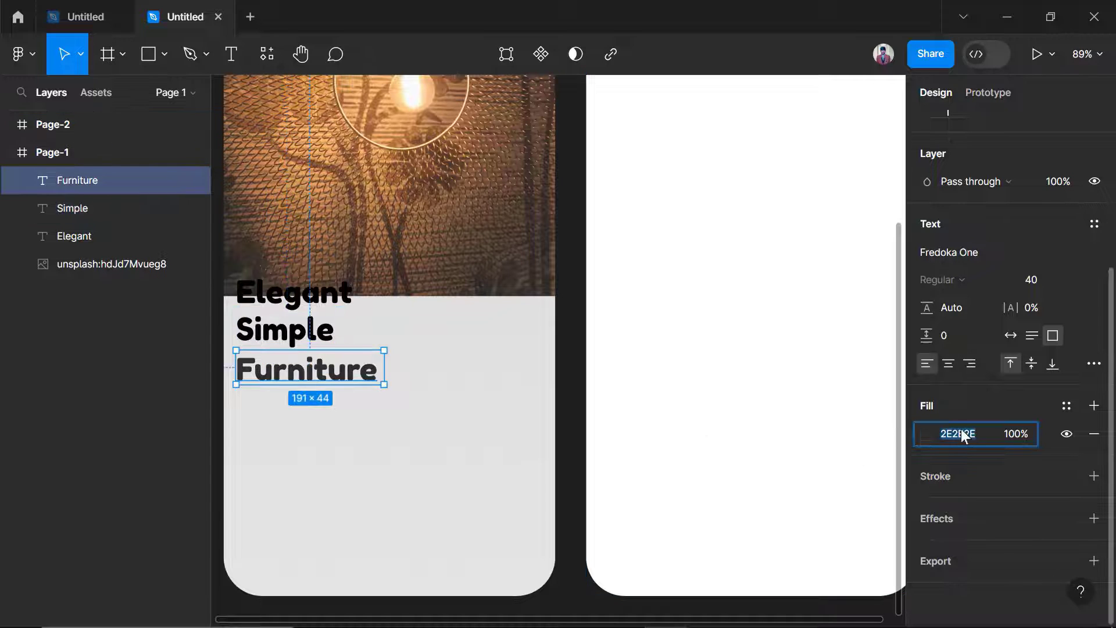
pyautogui.click(311, 340)
pyautogui.click(968, 435)
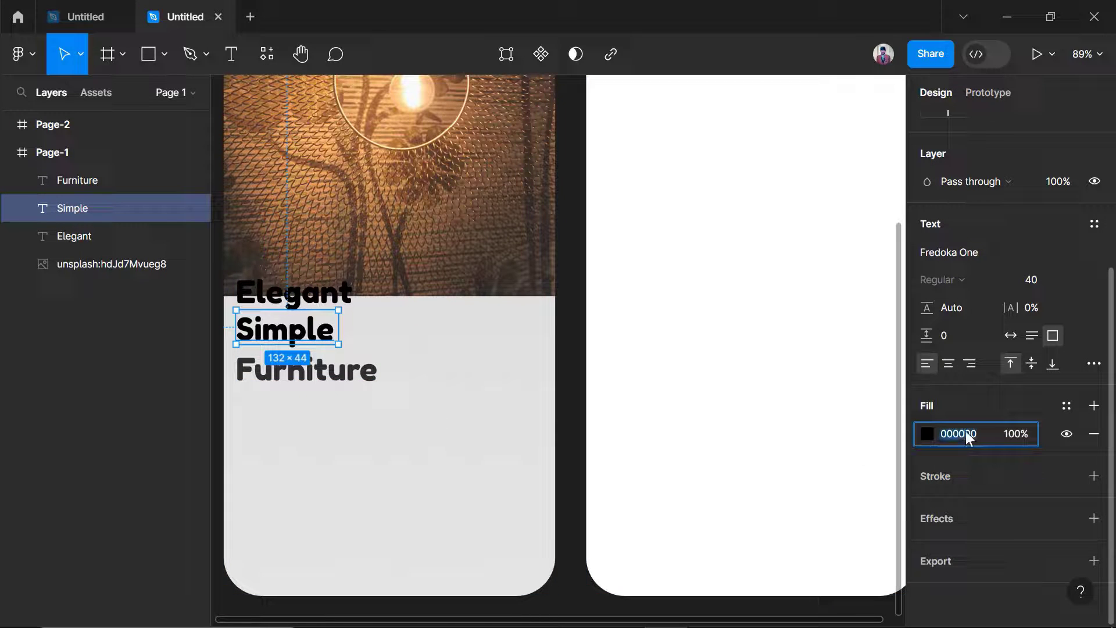
pyautogui.hotkey('ctrl', 'v')
pyautogui.click(576, 438)
pyautogui.click(291, 299)
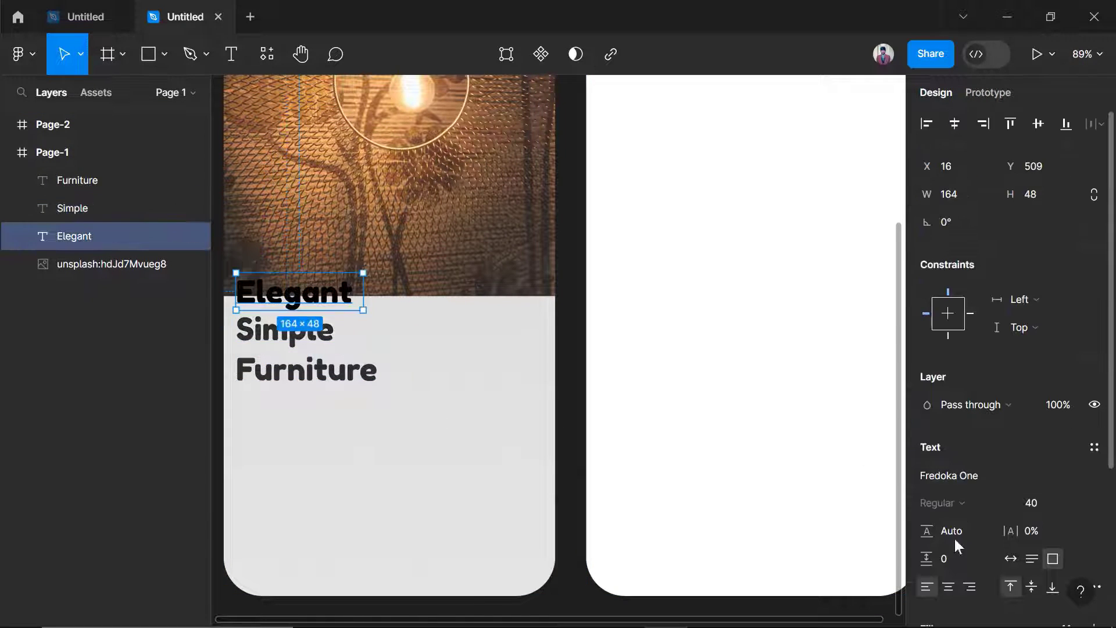
pyautogui.scroll(-4, 958, 553)
pyautogui.click(957, 454)
pyautogui.hotkey('ctrl', 'v')
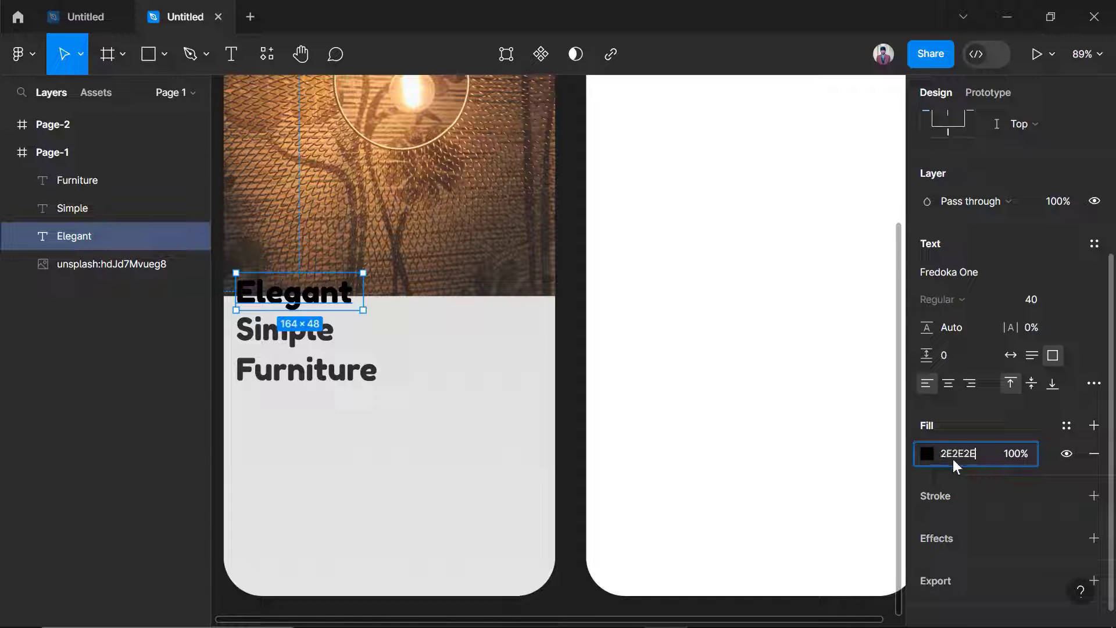
pyautogui.press('Return')
# Try the lamp photo's image fill at 100% opacity and settle on 90%.
pyautogui.click(413, 256)
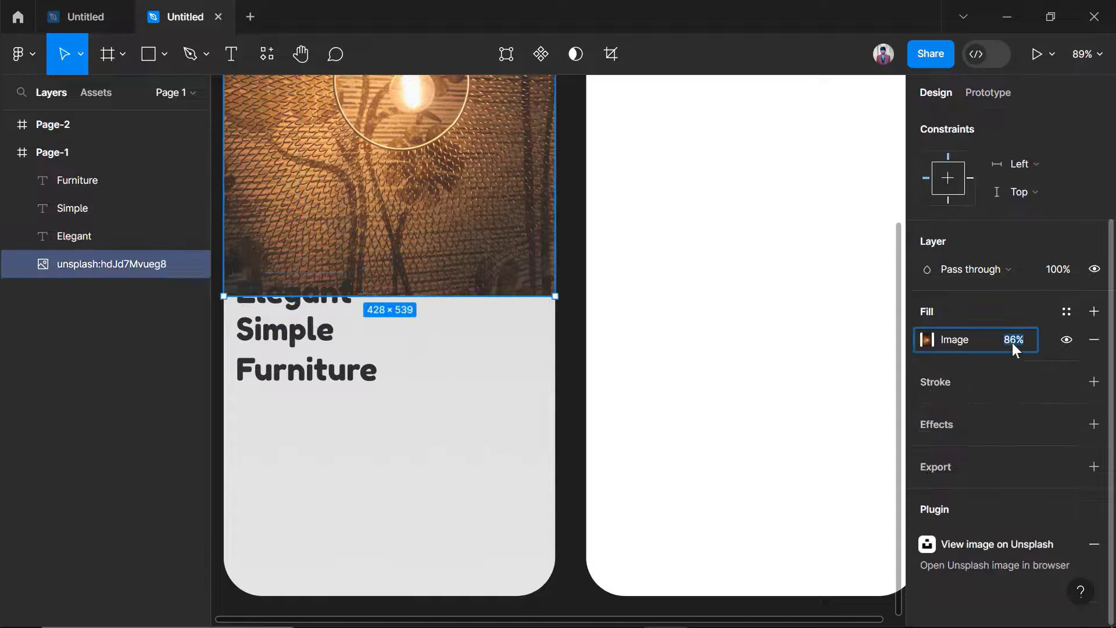
pyautogui.write('100')
pyautogui.press('Return')
pyautogui.click(926, 339)
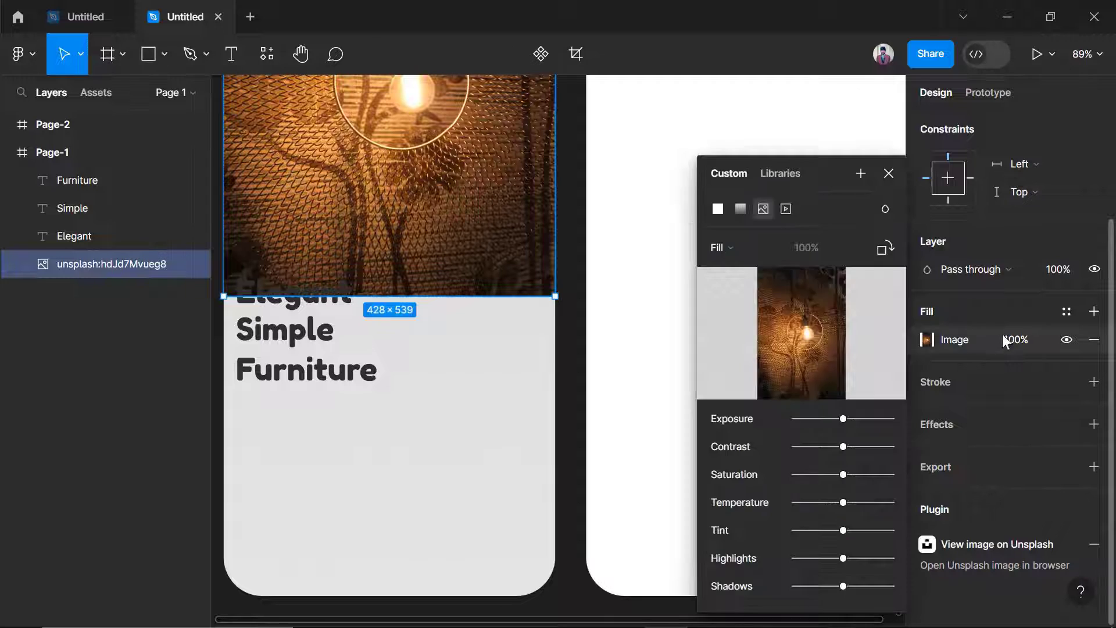
pyautogui.click(1002, 340)
pyautogui.write('90')
pyautogui.press('Return')
# Lower the lamp photo's contrast to the minimum, raise its saturation slightly and fine-tune the other image adjustments.
pyautogui.click(925, 343)
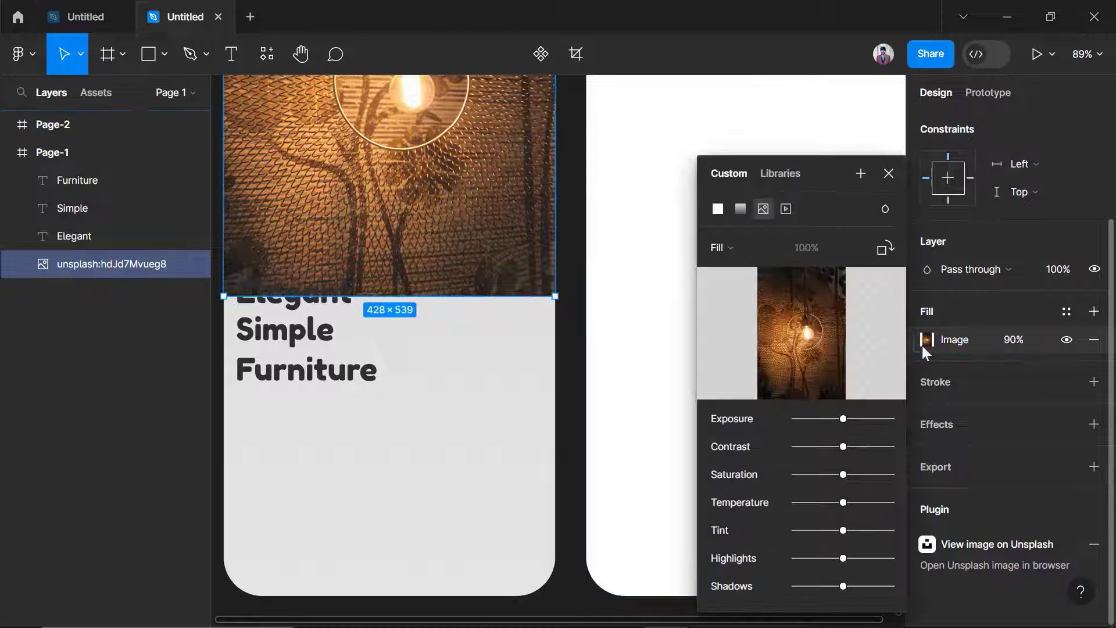
pyautogui.moveTo(843, 446); pyautogui.dragTo(947, 453)
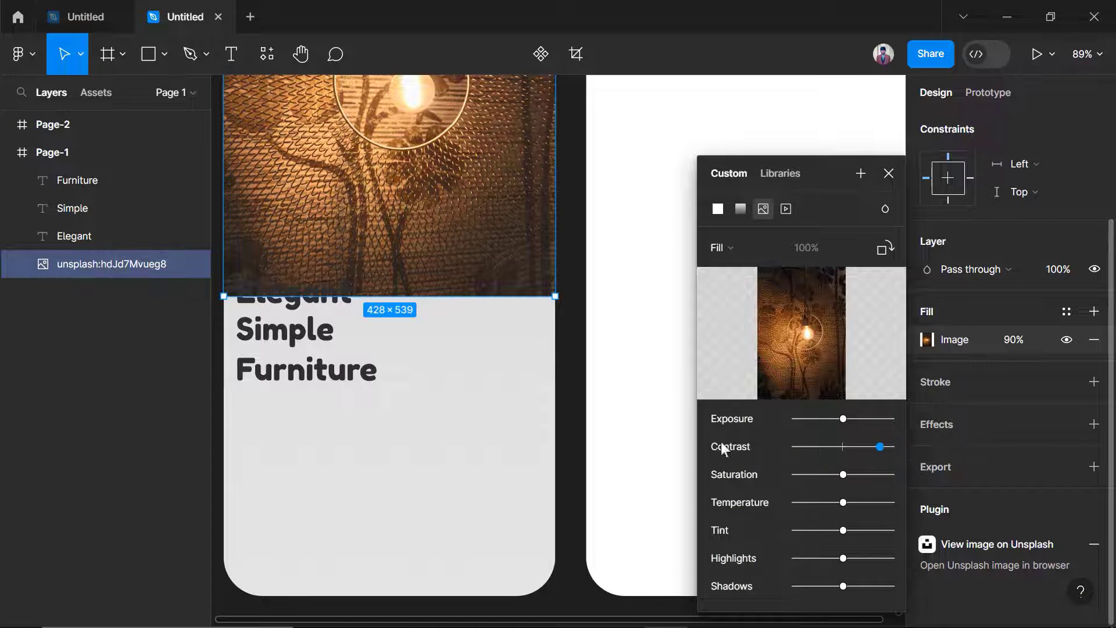
pyautogui.moveTo(721, 441); pyautogui.dragTo(742, 439)
pyautogui.moveTo(842, 419)
pyautogui.mouseDown()
pyautogui.moveTo(826, 420)
pyautogui.moveTo(852, 420)
pyautogui.moveTo(829, 417)
pyautogui.moveTo(843, 417)
pyautogui.mouseUp()
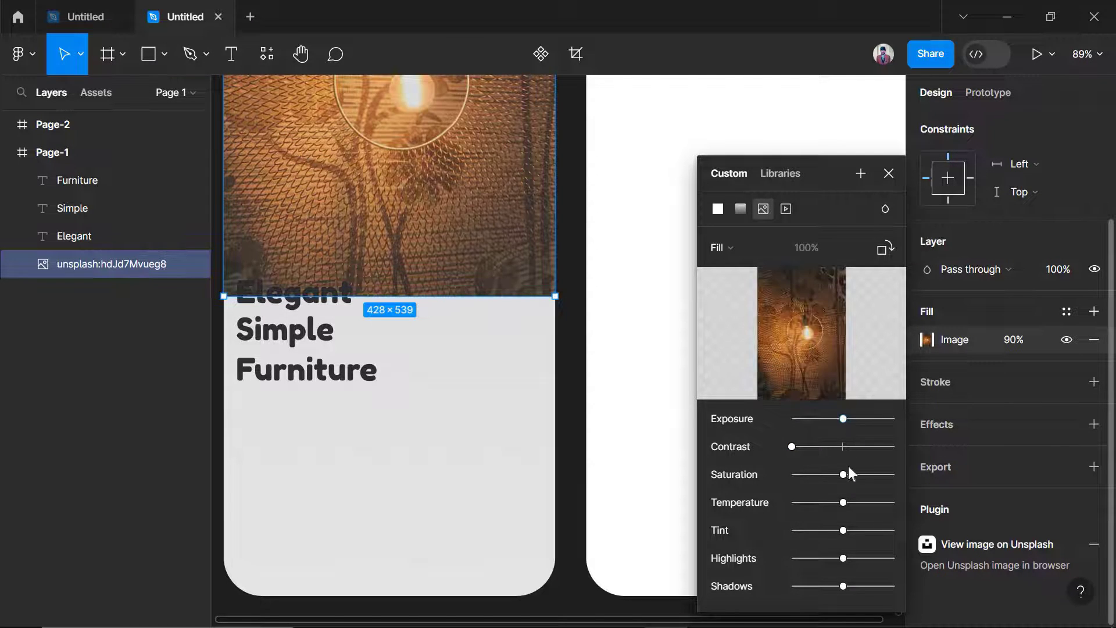
pyautogui.moveTo(845, 474); pyautogui.dragTo(802, 475)
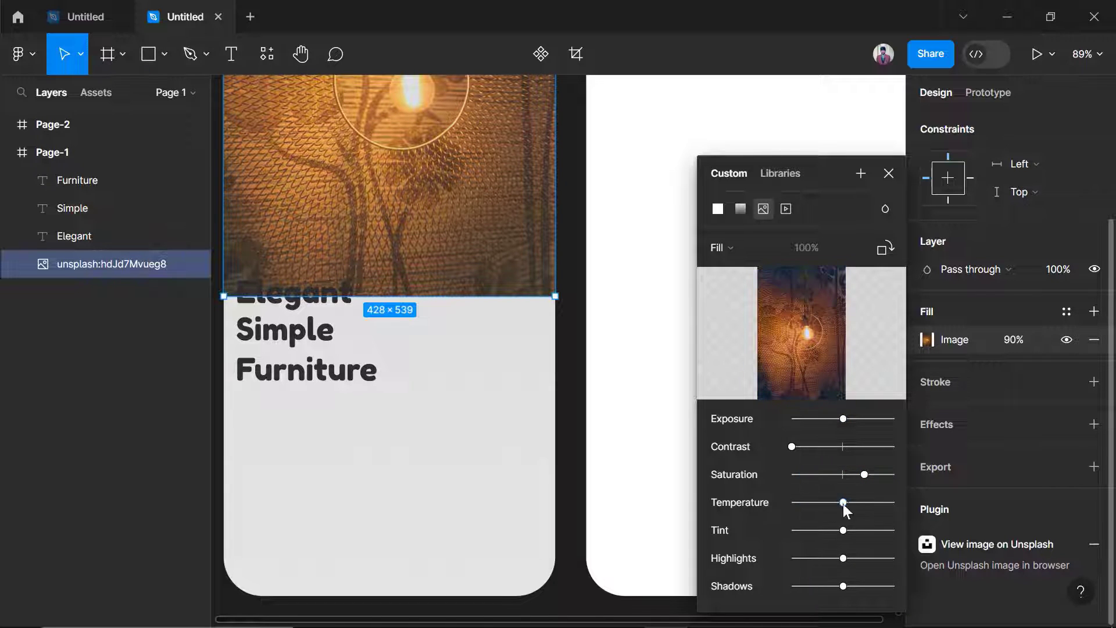
pyautogui.moveTo(850, 561)
pyautogui.mouseDown()
pyautogui.moveTo(854, 550)
pyautogui.moveTo(785, 539)
pyautogui.moveTo(843, 530)
pyautogui.moveTo(820, 587)
pyautogui.moveTo(853, 562)
pyautogui.mouseUp()
pyautogui.click(889, 173)
# Change the "Elegant" text's font to Franklin Gothic Heavy, Regular.
pyautogui.scroll(2, 496, 358)
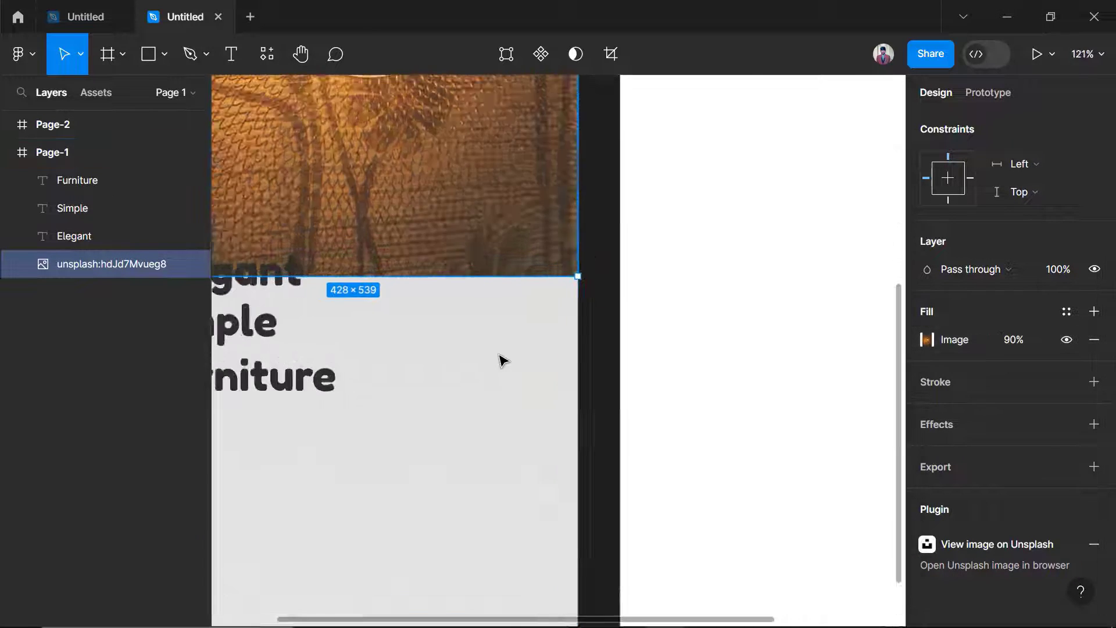
pyautogui.scroll(-5, 499, 359)
pyautogui.scroll(3, 511, 340)
pyautogui.click(760, 347)
pyautogui.scroll(4, 321, 308)
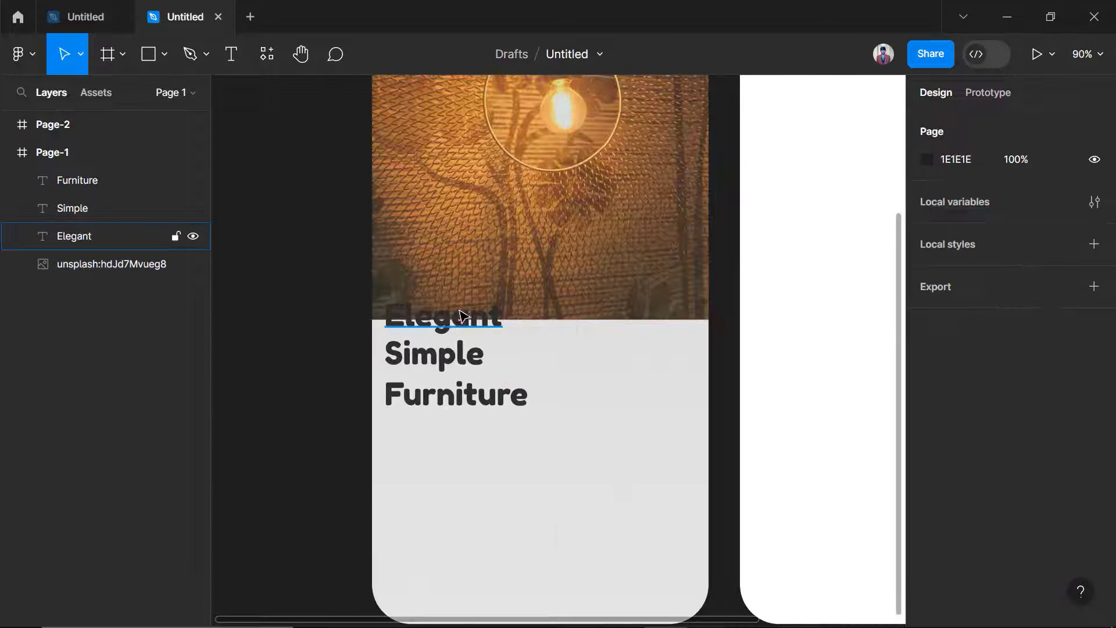
pyautogui.click(460, 315)
pyautogui.moveTo(459, 314); pyautogui.dragTo(453, 320)
pyautogui.scroll(-1, 501, 337)
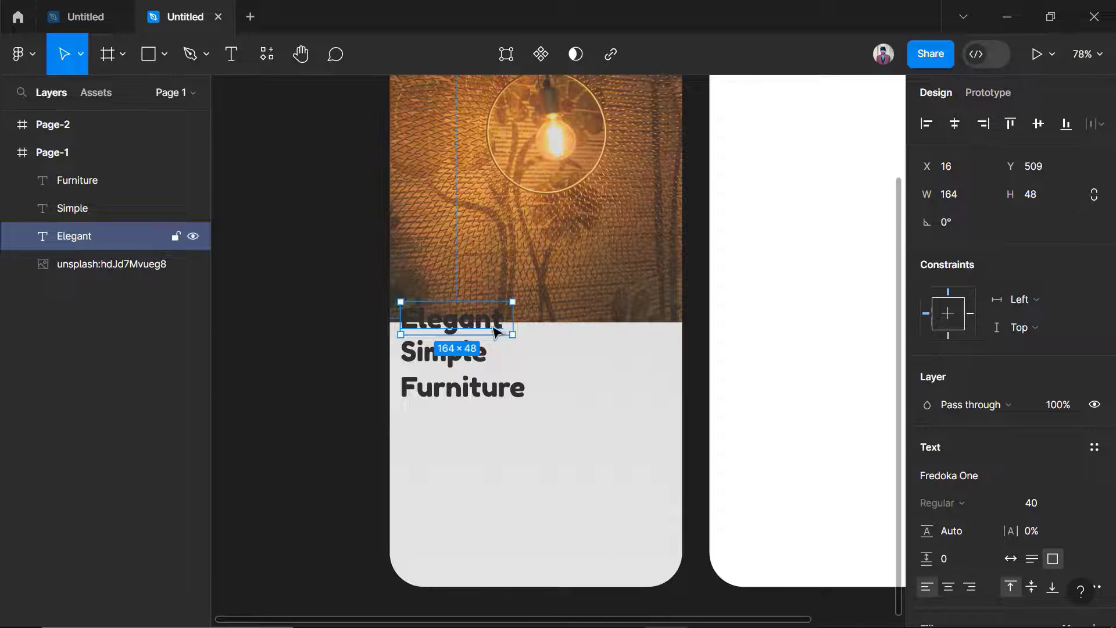
pyautogui.doubleClick(496, 333)
pyautogui.click(950, 475)
pyautogui.click(791, 290)
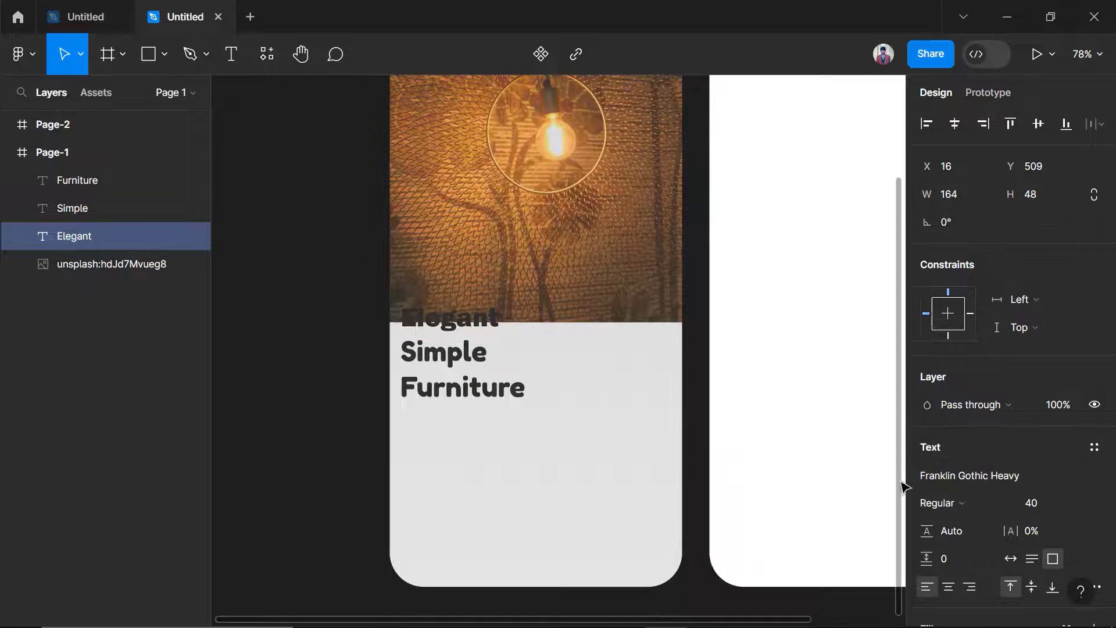
pyautogui.click(946, 504)
# Set the "Elegant" text's size to 50, widen its box to about 191 × 48 and move it up to Y 501.
pyautogui.click(1015, 510)
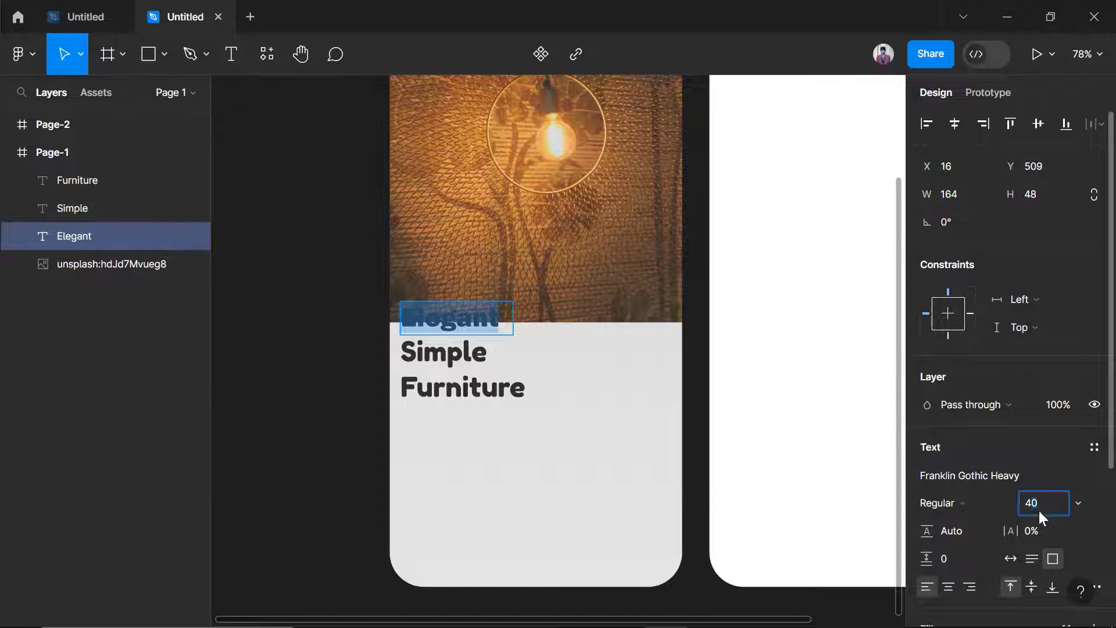
pyautogui.write('50')
pyautogui.press('Return')
pyautogui.press('Escape')
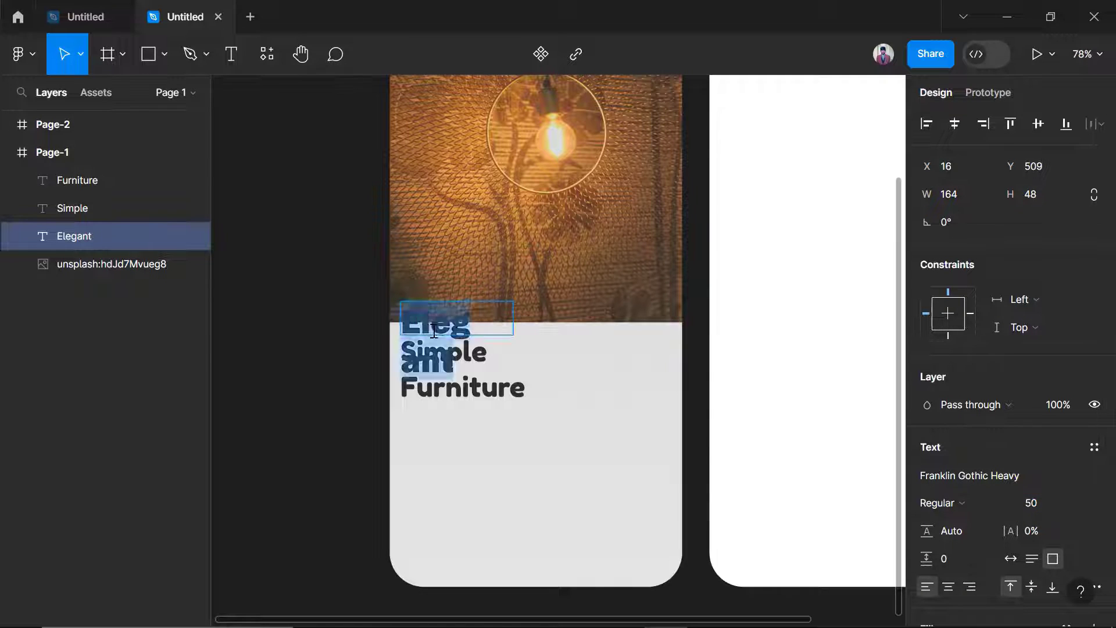
pyautogui.moveTo(504, 326)
pyautogui.mouseDown()
pyautogui.moveTo(540, 321)
pyautogui.moveTo(493, 330)
pyautogui.mouseUp()
# Darken the "Elegant" text's fill to 1F1F1F.
pyautogui.scroll(-4, 1042, 463)
pyautogui.click(929, 436)
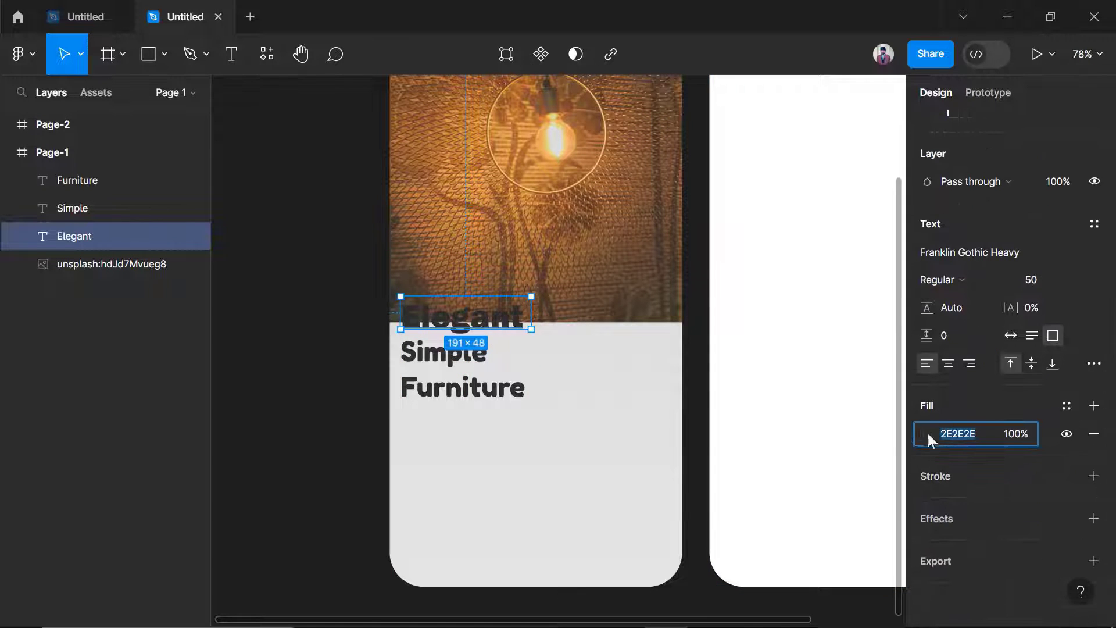
pyautogui.click(927, 435)
pyautogui.click(700, 371)
pyautogui.click(494, 326)
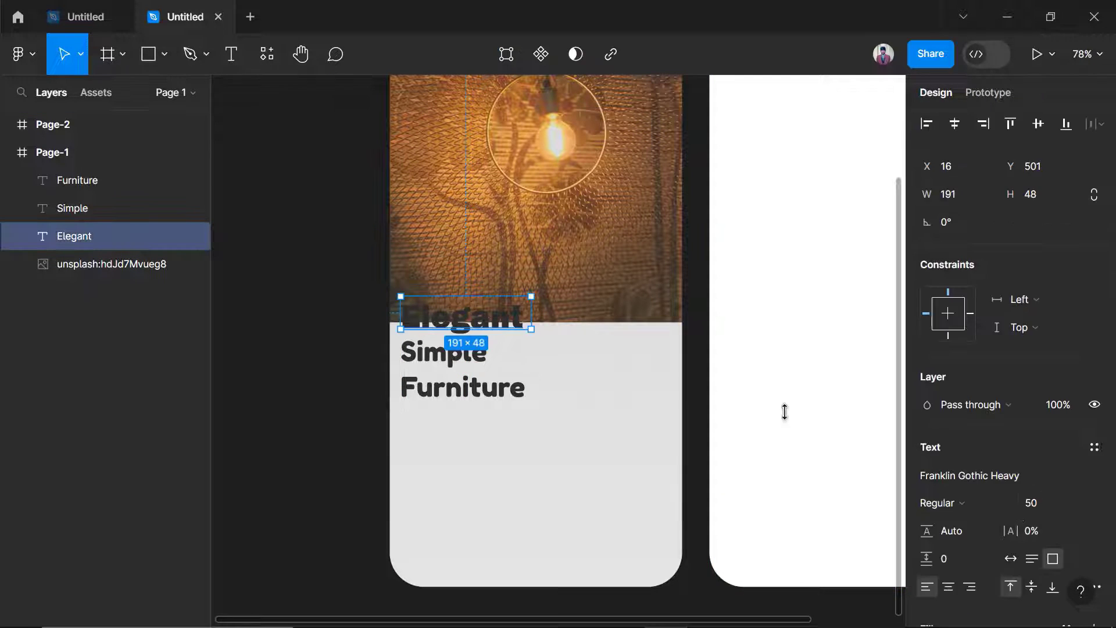
pyautogui.scroll(-4, 940, 534)
pyautogui.click(927, 434)
pyautogui.moveTo(714, 356); pyautogui.dragTo(692, 374)
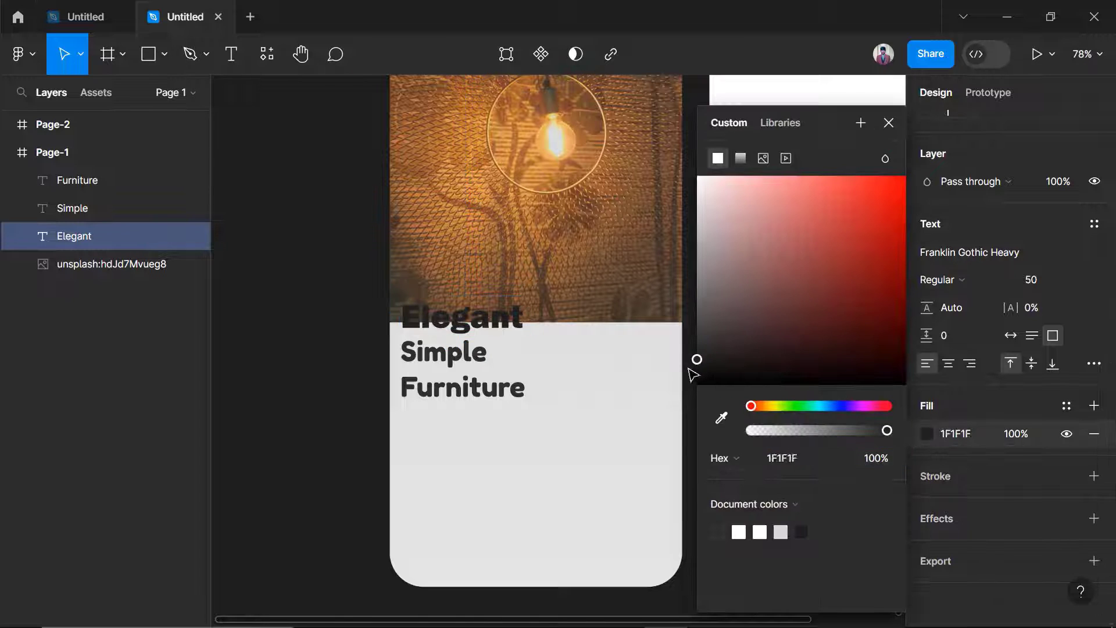
pyautogui.click(692, 374)
# Following the reference, add a text box about 230 × 70 below "Furniture" reading "Here you will get cheep furnitures.." at size 15.
pyautogui.scroll(-3, 425, 349)
pyautogui.scroll(1, 399, 319)
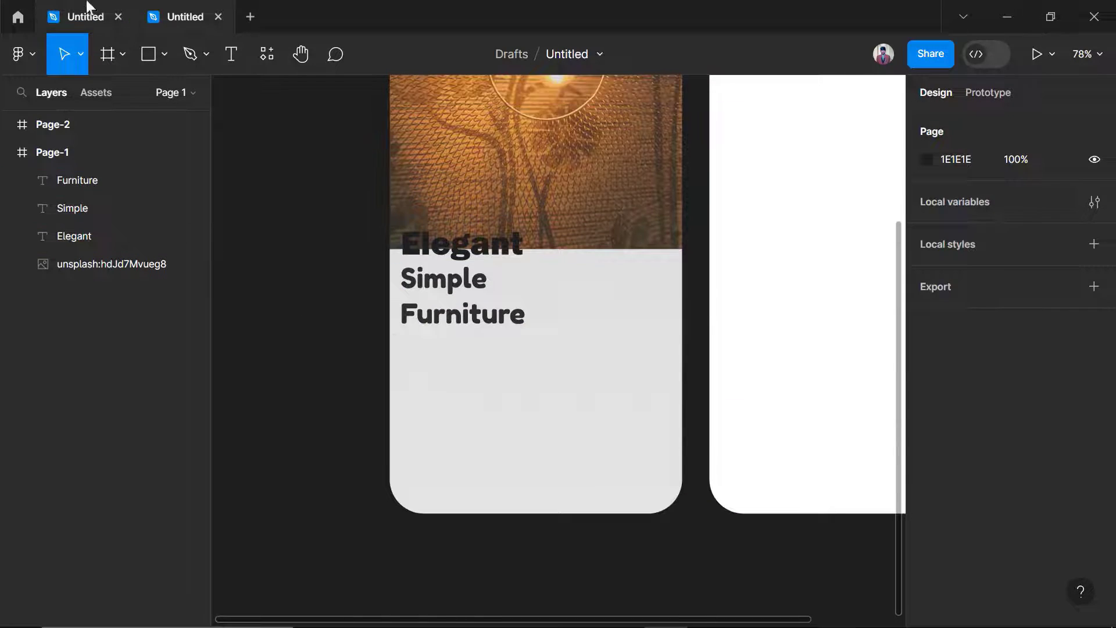
pyautogui.click(82, 9)
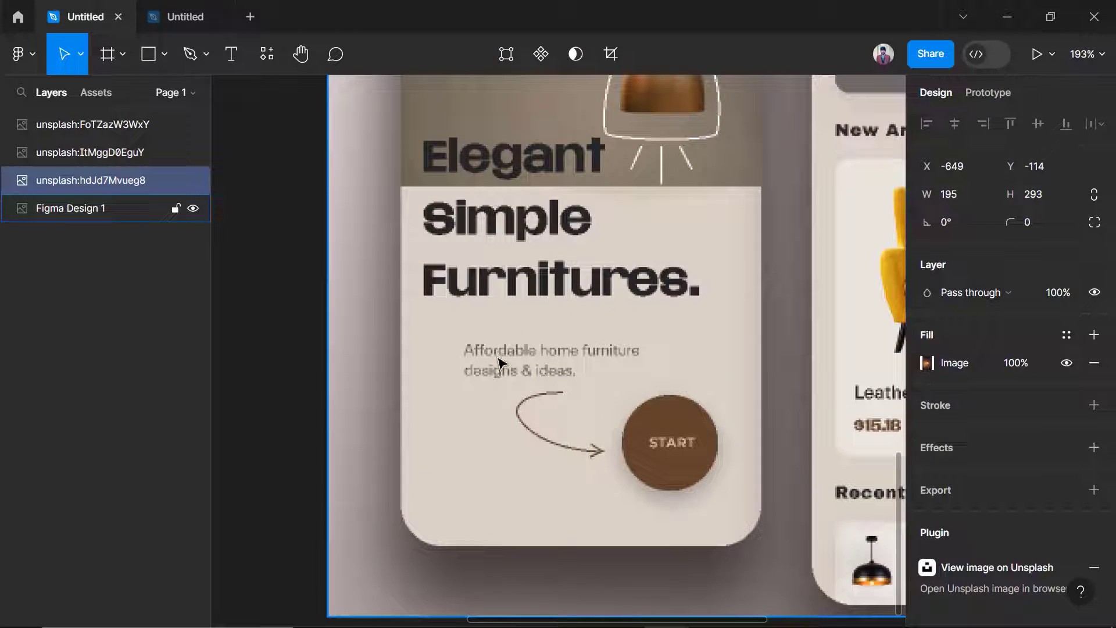
pyautogui.click(175, 12)
pyautogui.press('t')
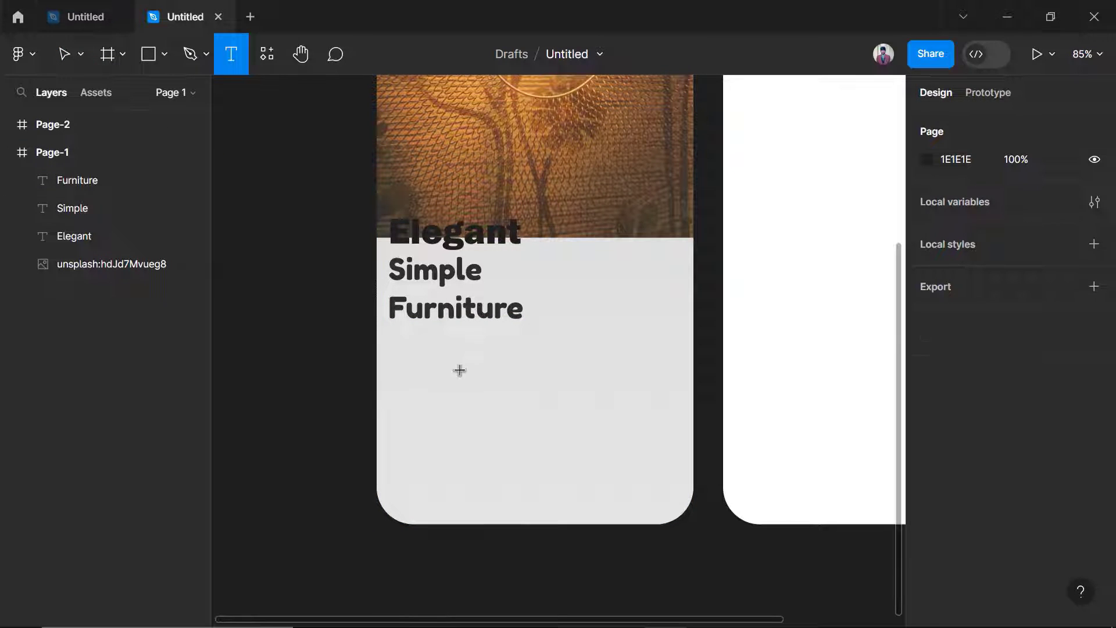
pyautogui.moveTo(441, 344); pyautogui.dragTo(613, 397)
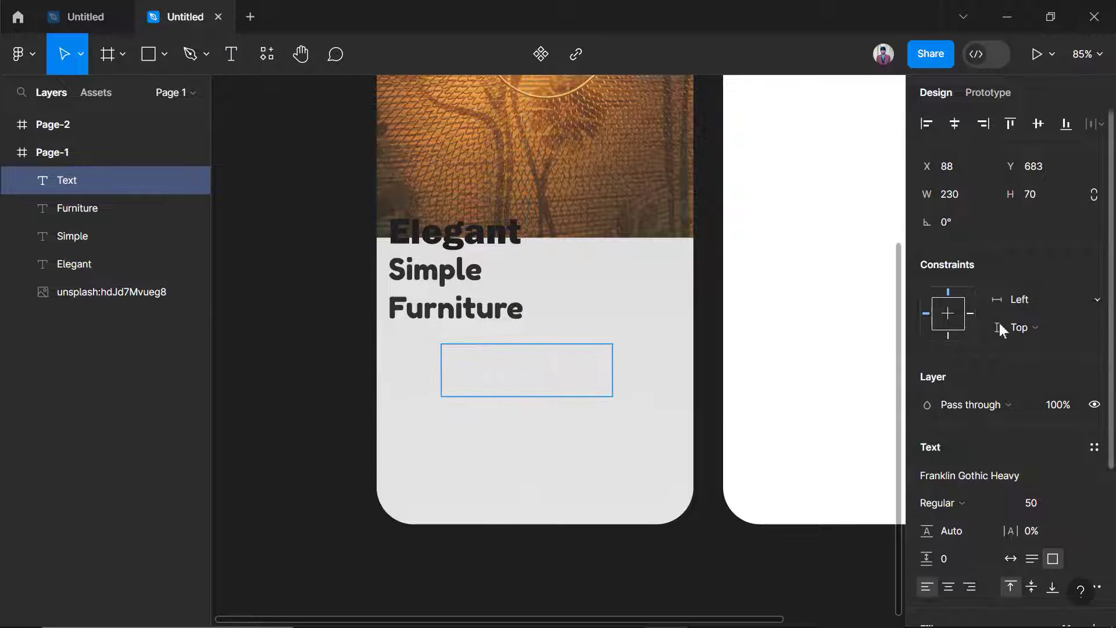
pyautogui.write('15')
pyautogui.press('Return')
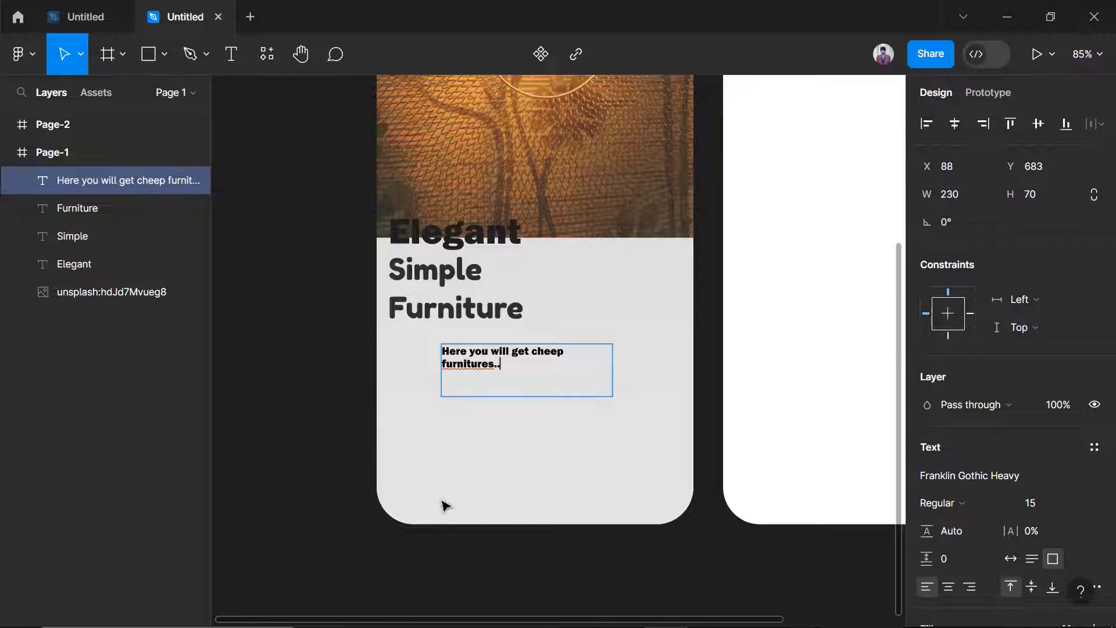
# Change the "Here you will get cheep furnitures.." text's font to Francois One.
pyautogui.hotkey('ctrl', 'a')
pyautogui.scroll(-4, 1007, 578)
pyautogui.click(956, 305)
pyautogui.click(970, 270)
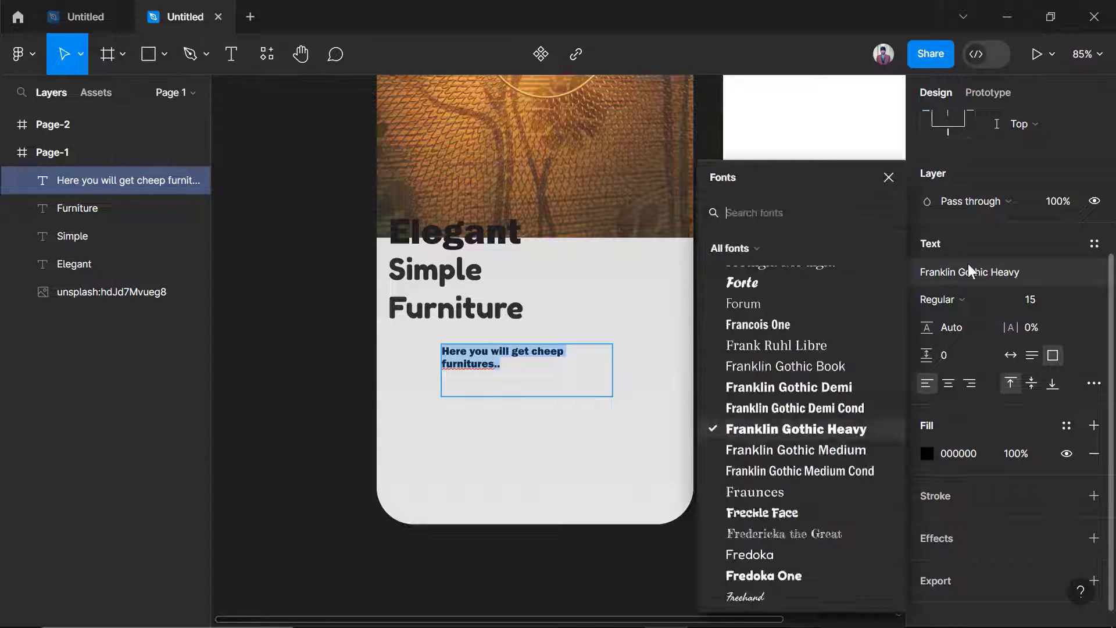
pyautogui.click(741, 324)
pyautogui.press('Escape')
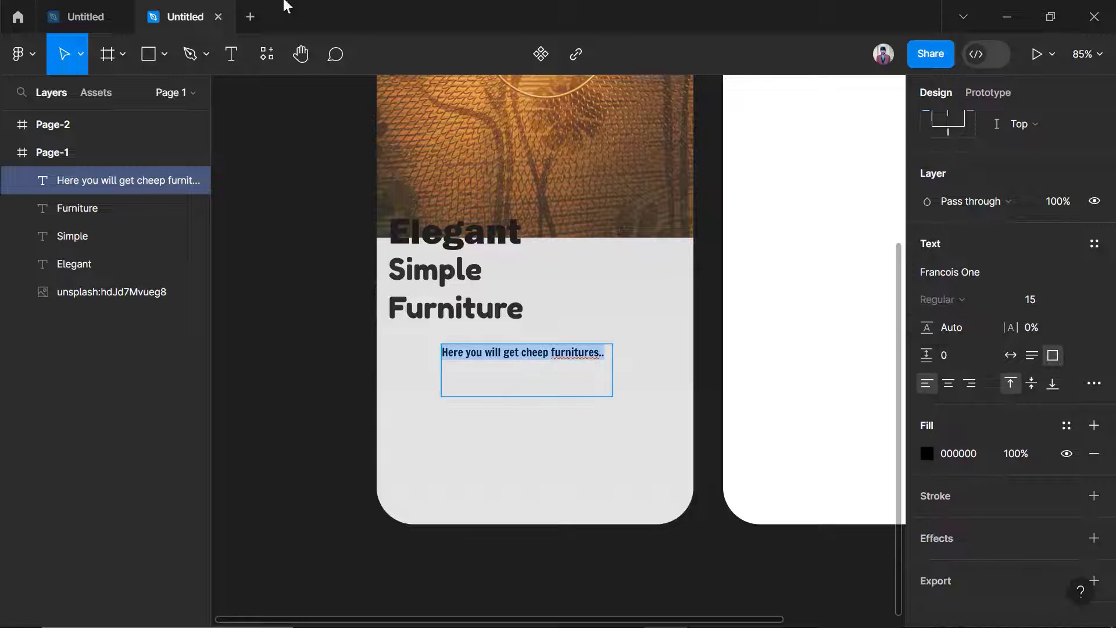
# Extend the tagline to read "Here you will get cheep furnitures and best designs idea..." and shift it slightly down and right.
pyautogui.click(85, 16)
pyautogui.hotkey('ctrl', 'Tab')
pyautogui.click(606, 360)
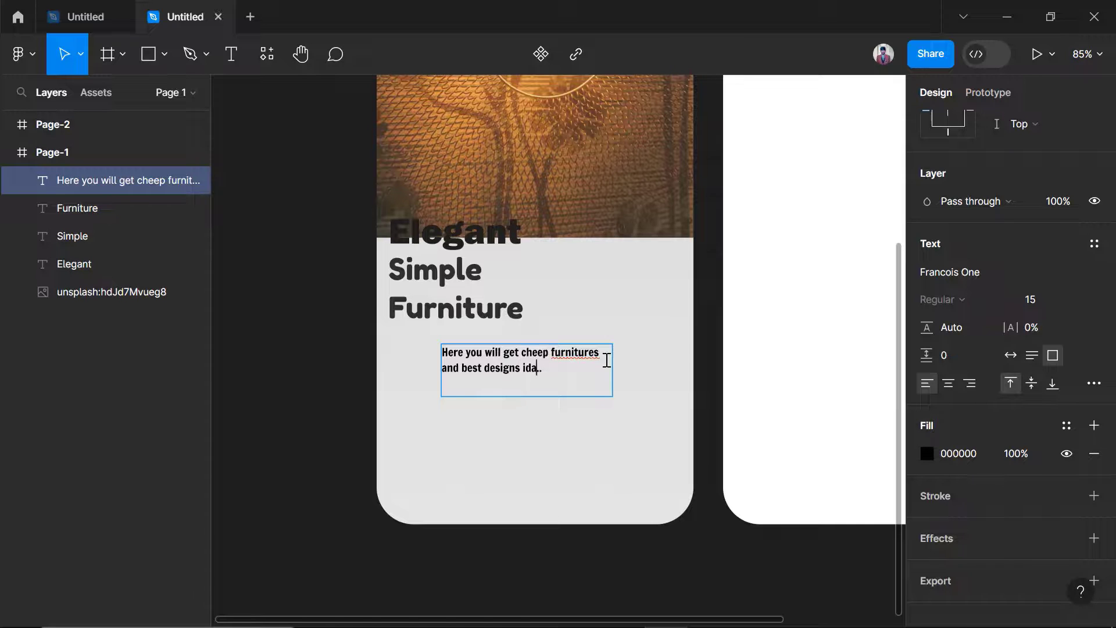
pyautogui.press('Escape')
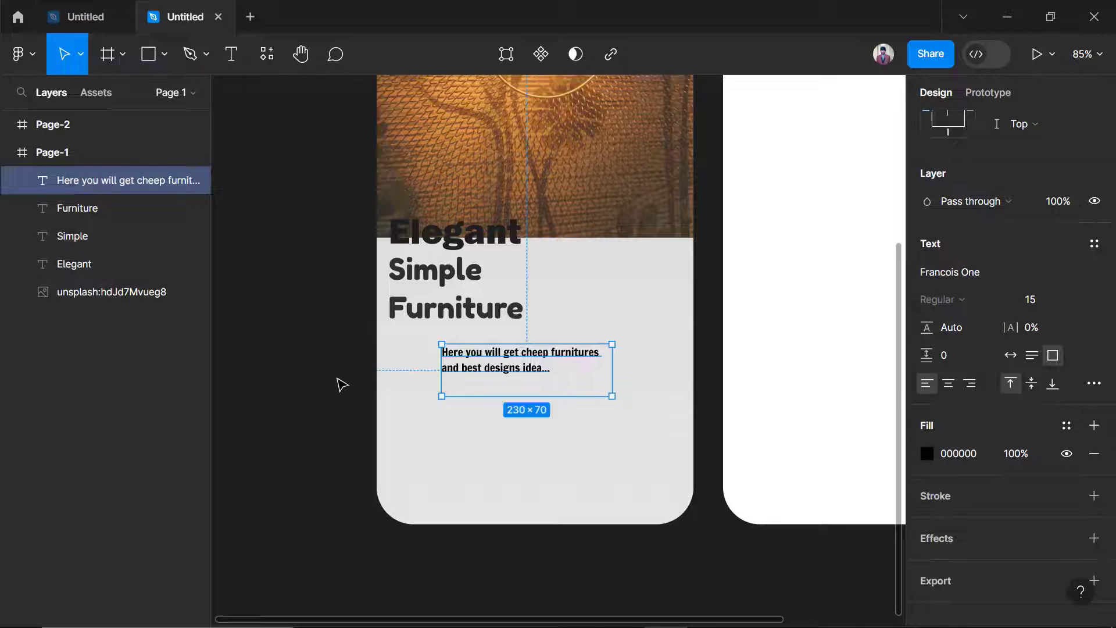
pyautogui.click(107, 13)
pyautogui.click(175, 23)
pyautogui.press('Escape')
pyautogui.moveTo(501, 364); pyautogui.dragTo(504, 377)
# Set the tagline's fill to 171717 and shorten its box to about 230 × 47.
pyautogui.scroll(-4, 957, 291)
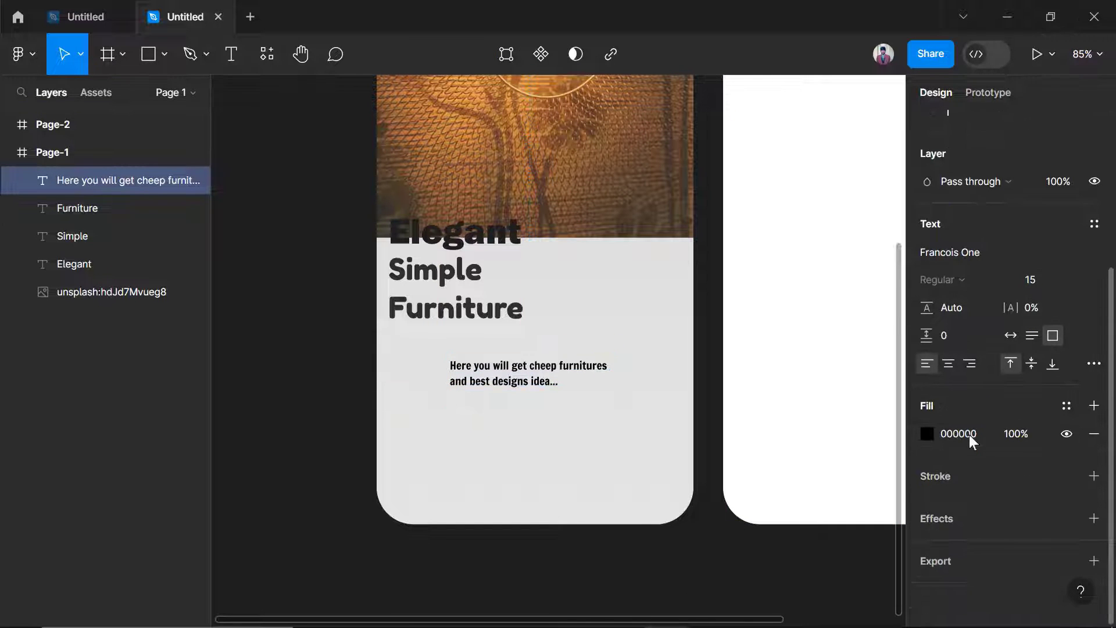
pyautogui.click(928, 434)
pyautogui.moveTo(701, 380); pyautogui.dragTo(697, 366)
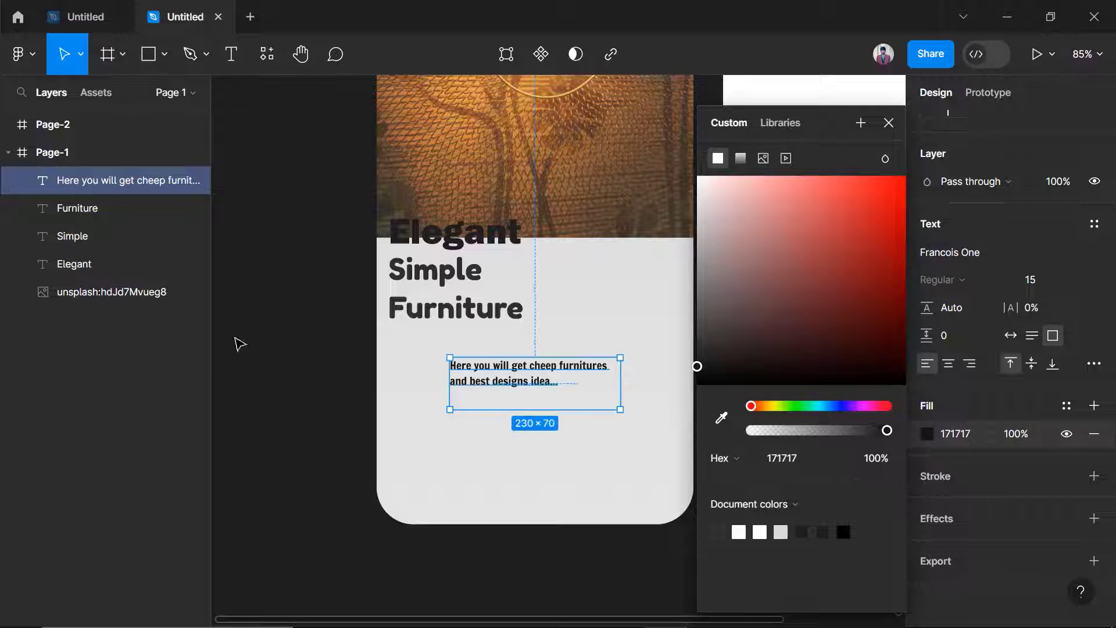
pyautogui.moveTo(528, 408)
pyautogui.mouseDown()
pyautogui.moveTo(528, 382)
pyautogui.moveTo(529, 393)
pyautogui.mouseUp()
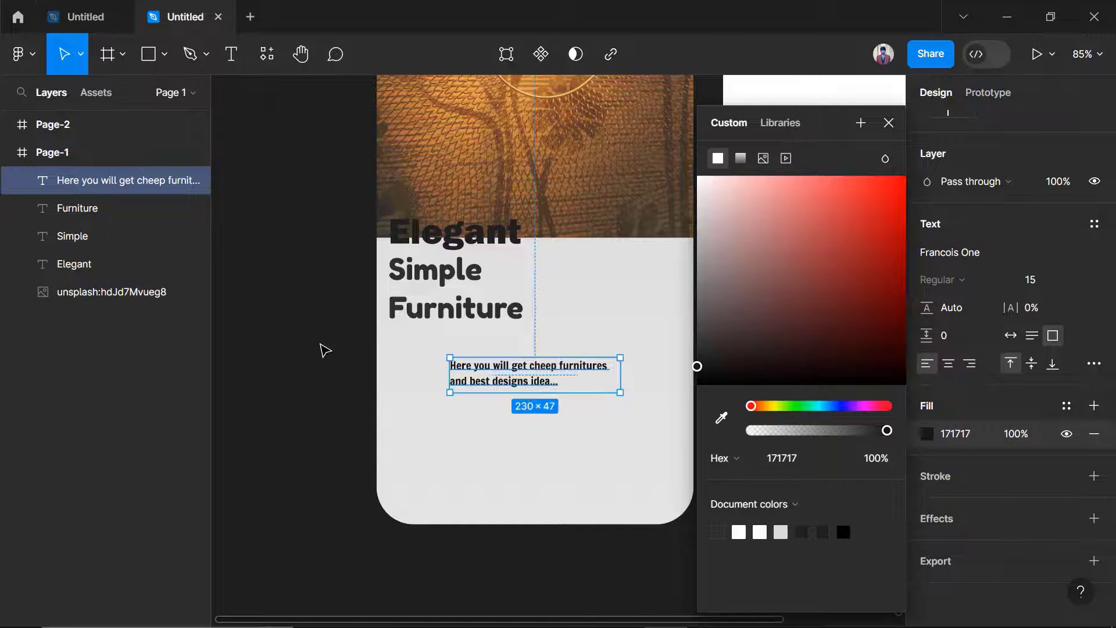
pyautogui.click(326, 351)
# Following the reference, draw a circle about 91 × 91 below the tagline on Page-1 and place it at about X 301, Y 774.
pyautogui.click(119, 8)
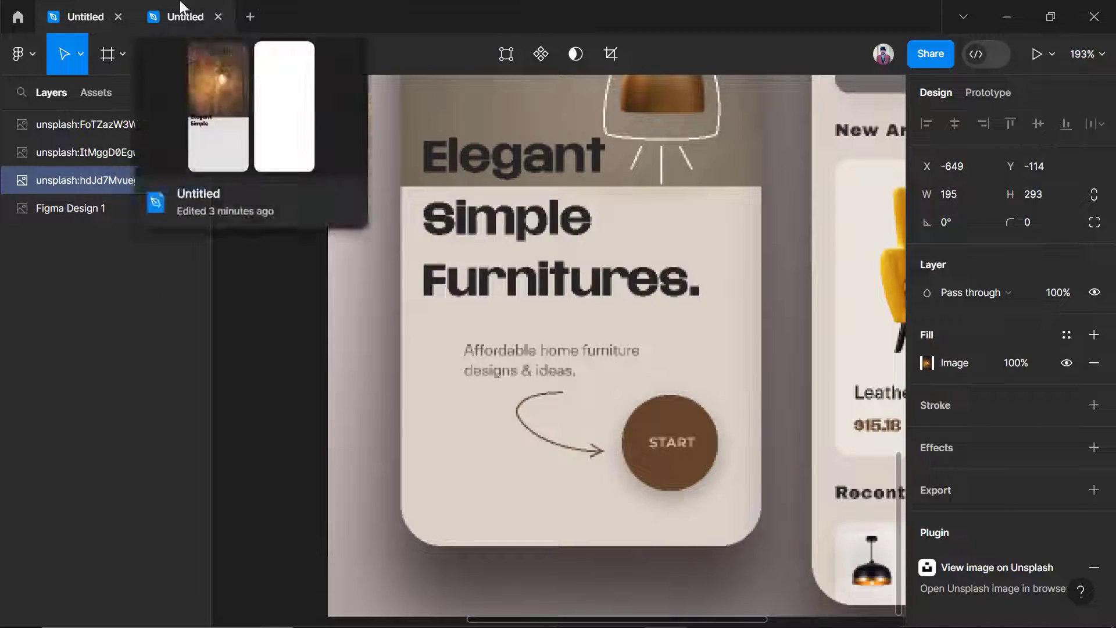
pyautogui.click(180, 6)
pyautogui.scroll(1, 725, 489)
pyautogui.click(165, 54)
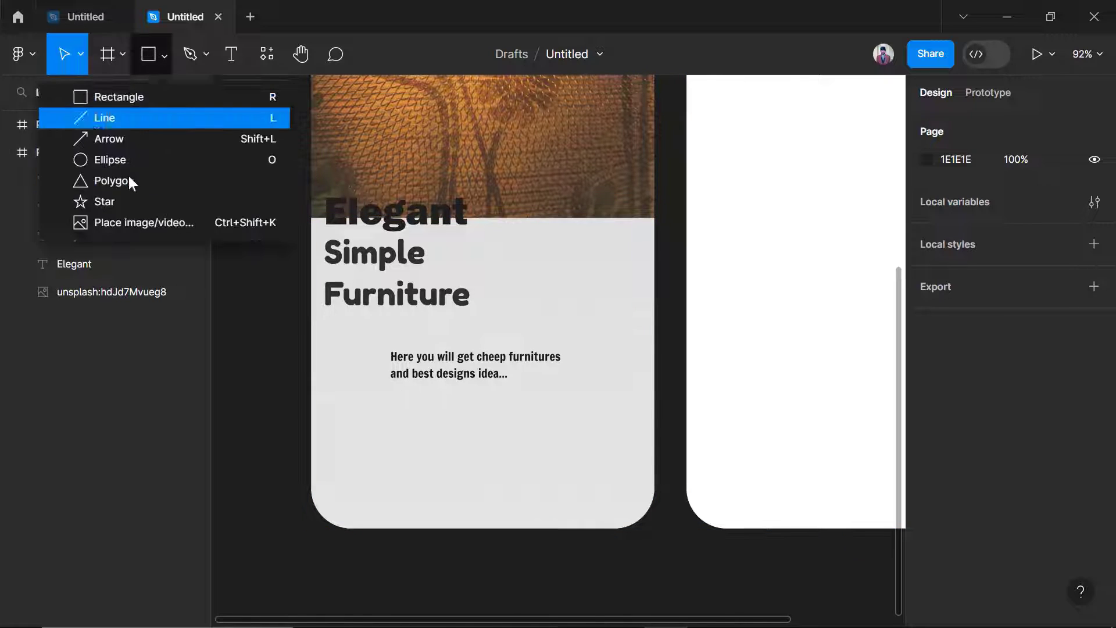
pyautogui.click(111, 159)
pyautogui.moveTo(532, 407); pyautogui.dragTo(601, 488)
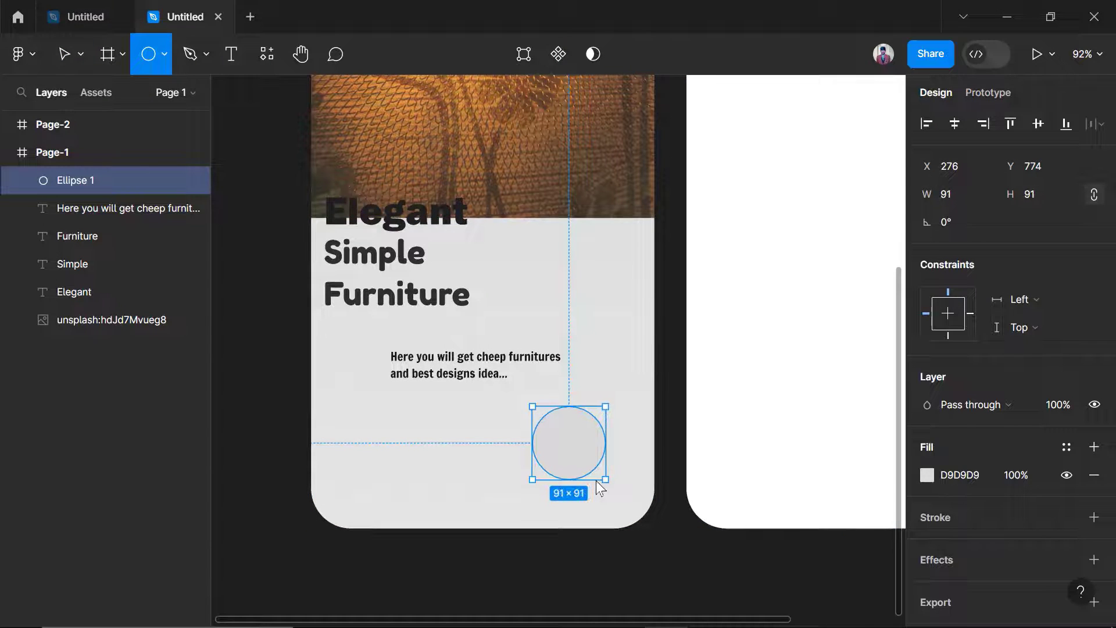
pyautogui.moveTo(568, 454); pyautogui.dragTo(588, 454)
pyautogui.scroll(-1, 997, 465)
# In the reference file, draw a helper rectangle about 25 × 22 beside the START button and fill it with the button's brown, 62442B.
pyautogui.click(928, 434)
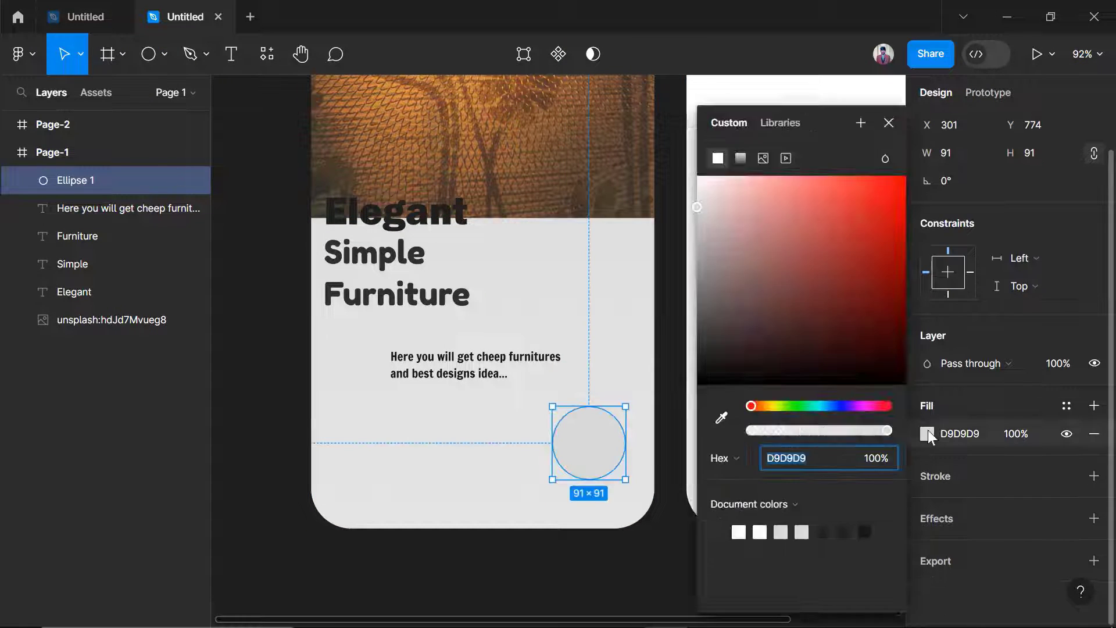
pyautogui.click(720, 418)
pyautogui.click(86, 16)
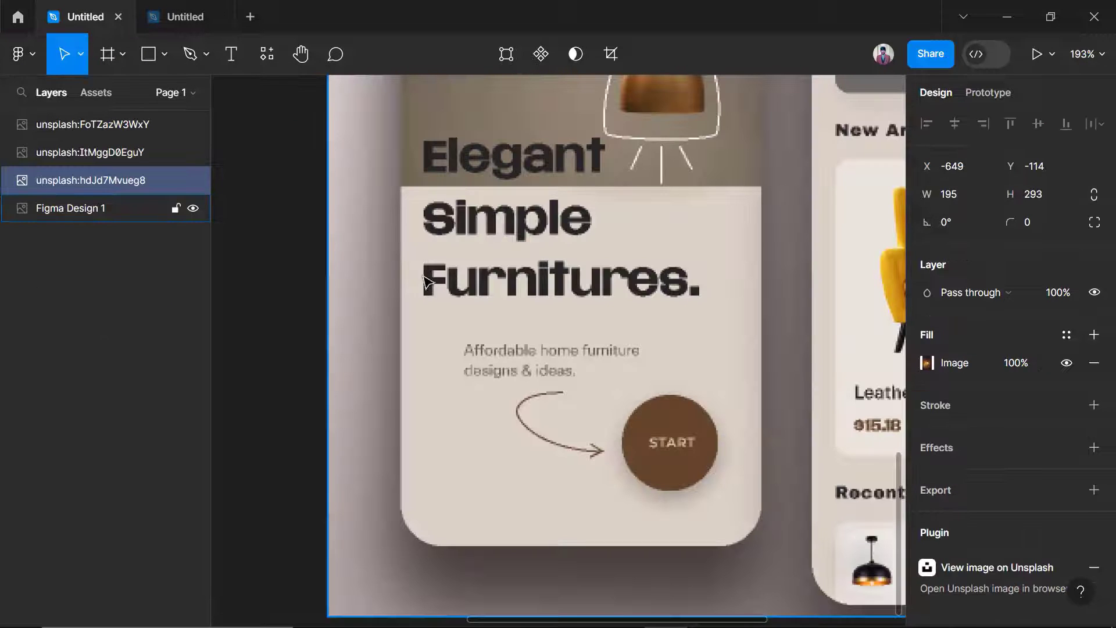
pyautogui.click(160, 58)
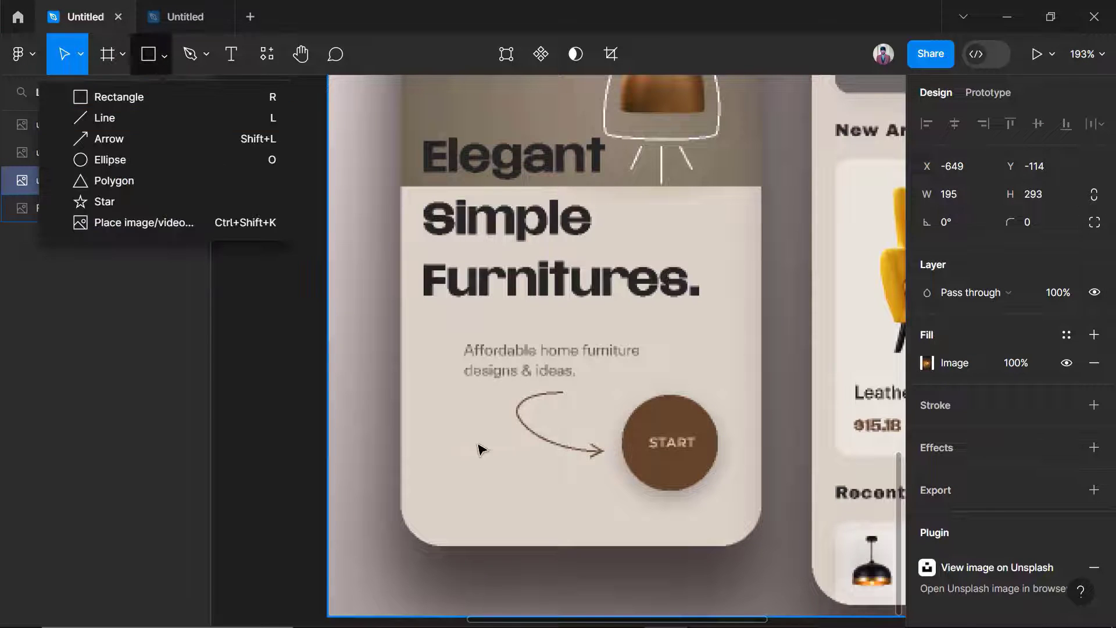
pyautogui.moveTo(443, 441); pyautogui.dragTo(475, 447)
pyautogui.click(139, 69)
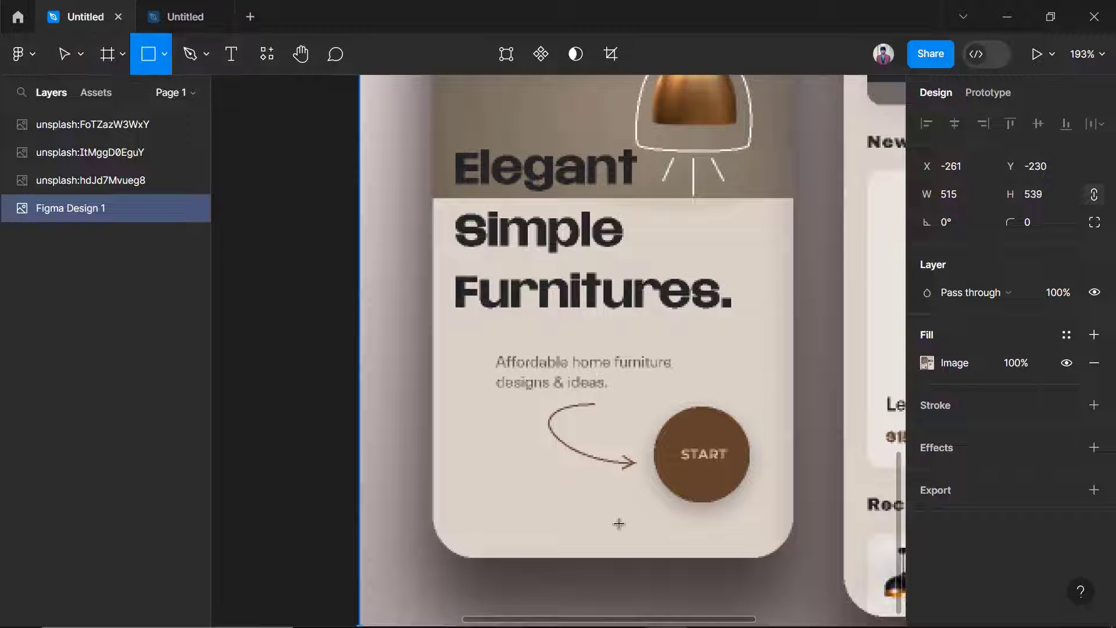
pyautogui.moveTo(517, 412); pyautogui.dragTo(558, 448)
pyautogui.click(928, 363)
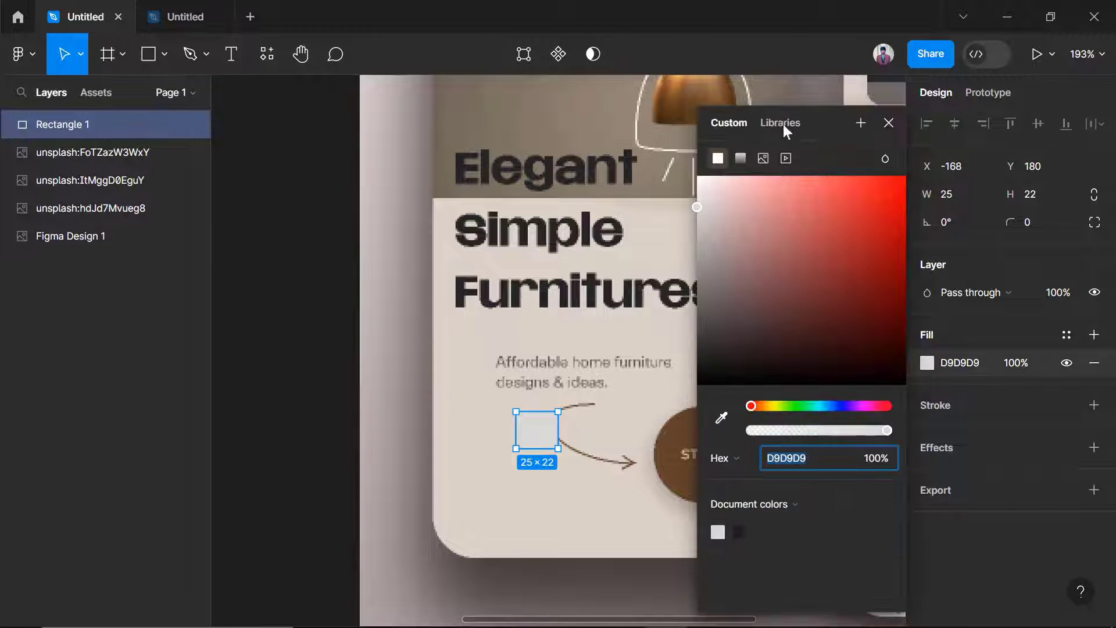
pyautogui.click(882, 97)
pyautogui.click(834, 100)
pyautogui.click(889, 430)
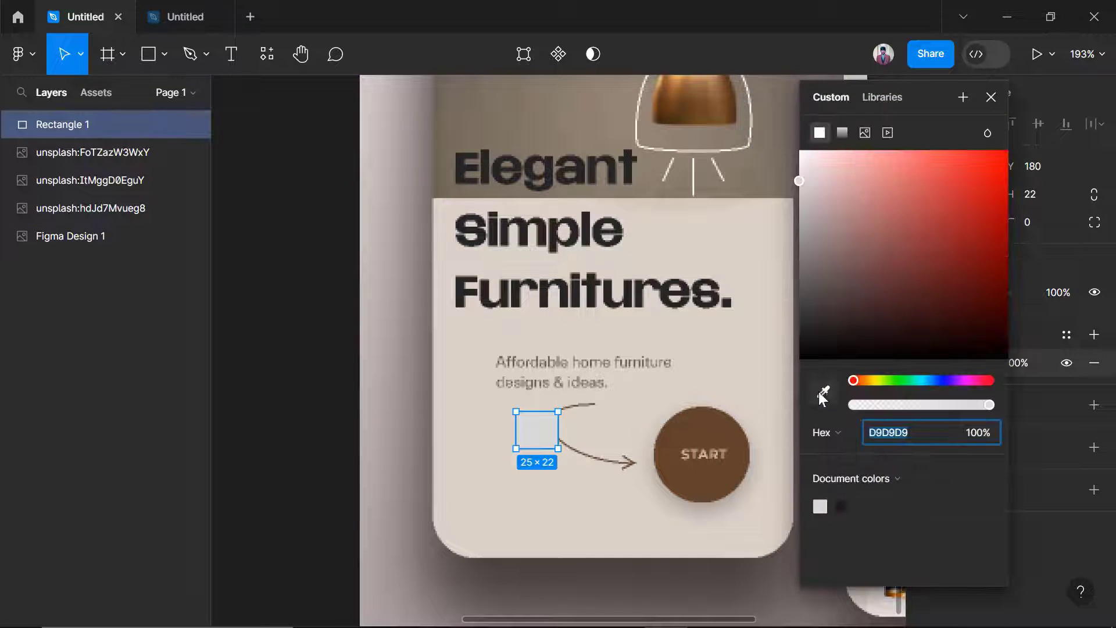
# Set the fill of the Page-1 circle to 62442B.
pyautogui.write('62442B')
pyautogui.press('Return')
pyautogui.click(984, 439)
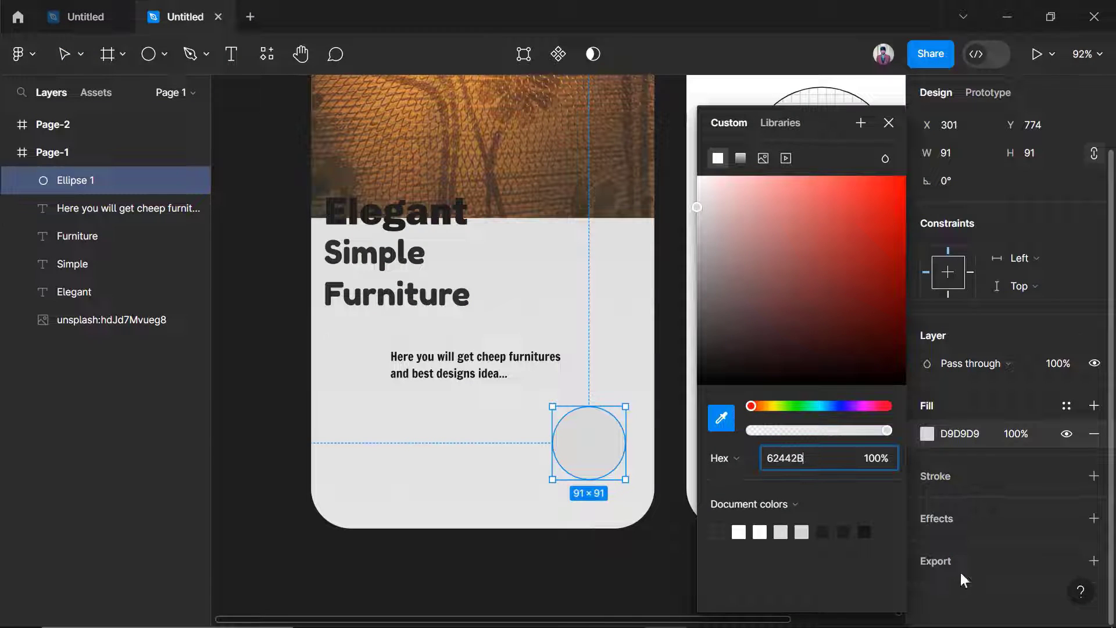
pyautogui.press('Return')
pyautogui.click(888, 123)
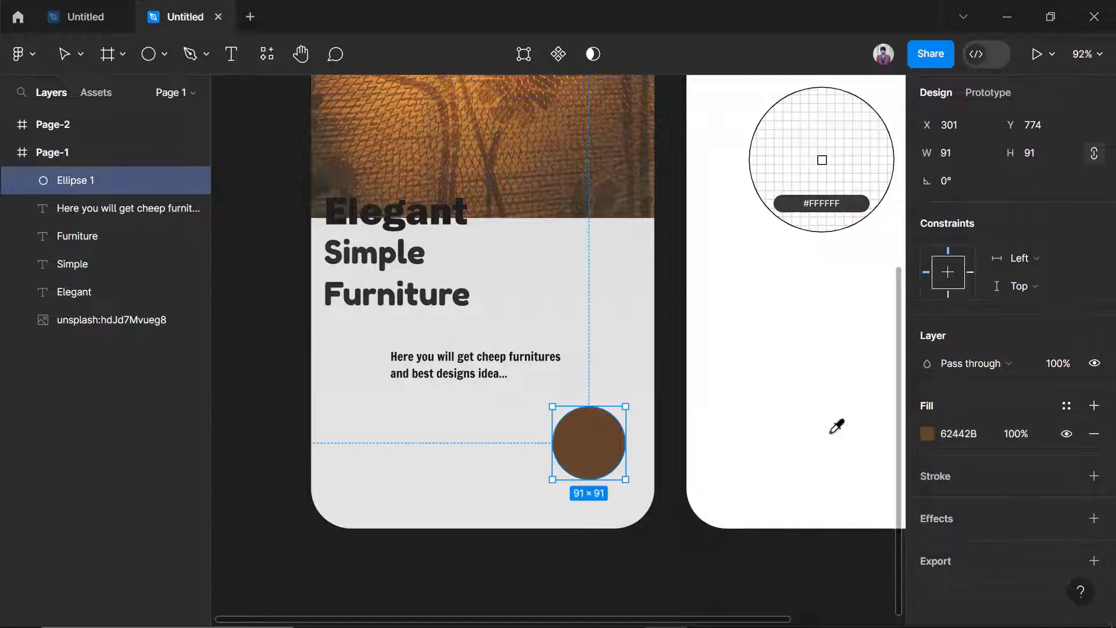
# Enlarge the brown circle to about 106 × 106 and move it to about X 276, Y 763.
pyautogui.click(69, 57)
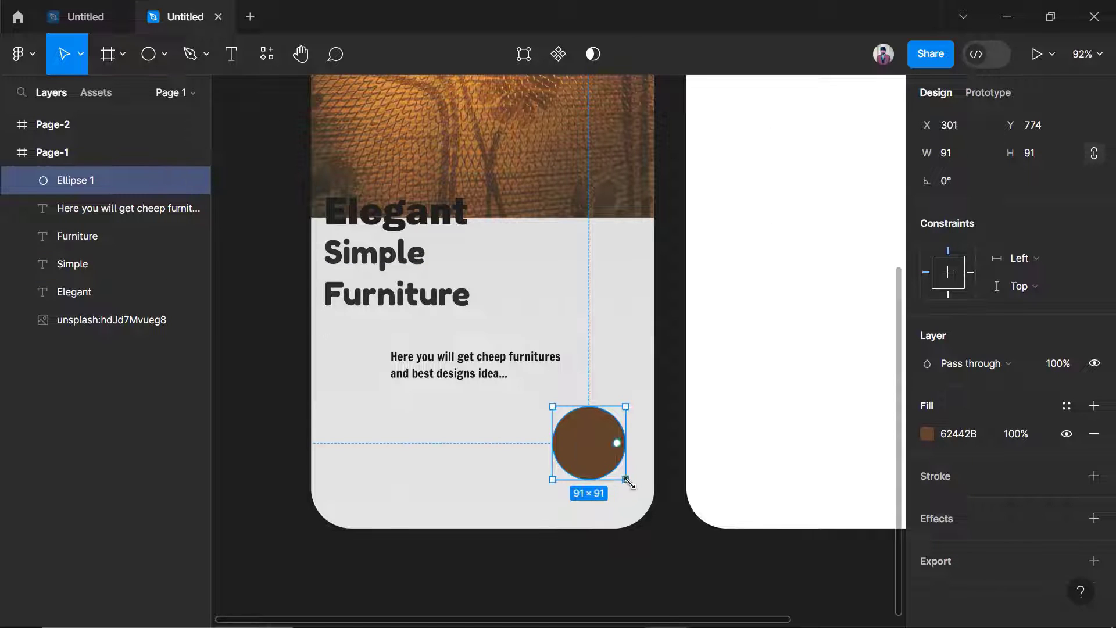
pyautogui.moveTo(627, 481); pyautogui.dragTo(635, 489)
pyautogui.moveTo(573, 448); pyautogui.dragTo(559, 436)
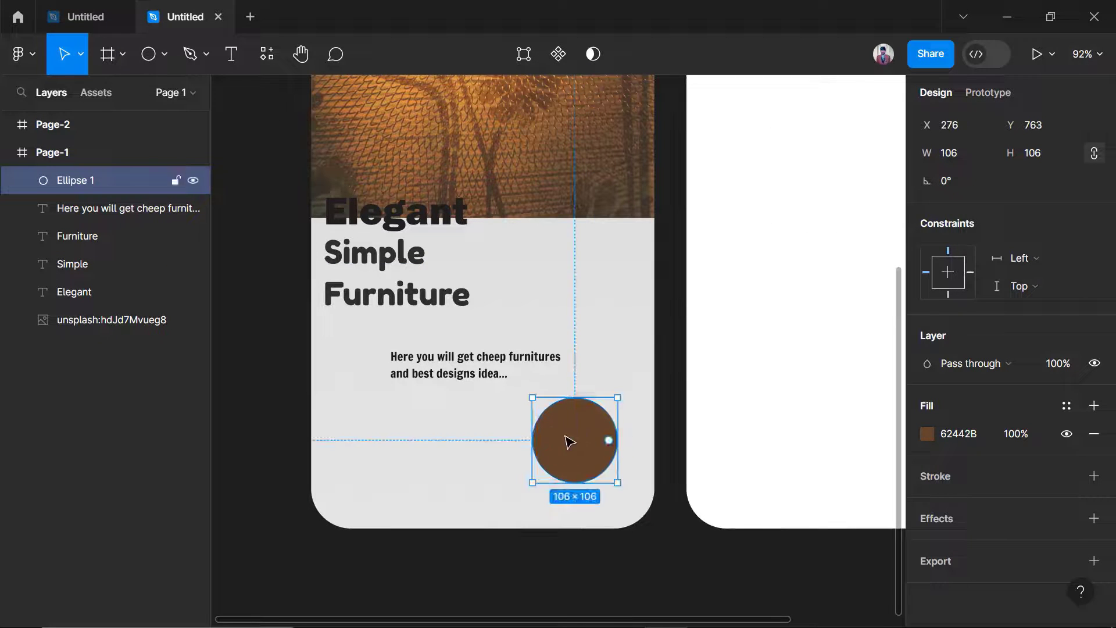
pyautogui.click(669, 426)
pyautogui.scroll(1, 575, 407)
# Following the reference, add the text "START" at size 25 inside the brown circle, in a box about 70 wide.
pyautogui.click(117, 16)
pyautogui.click(168, 17)
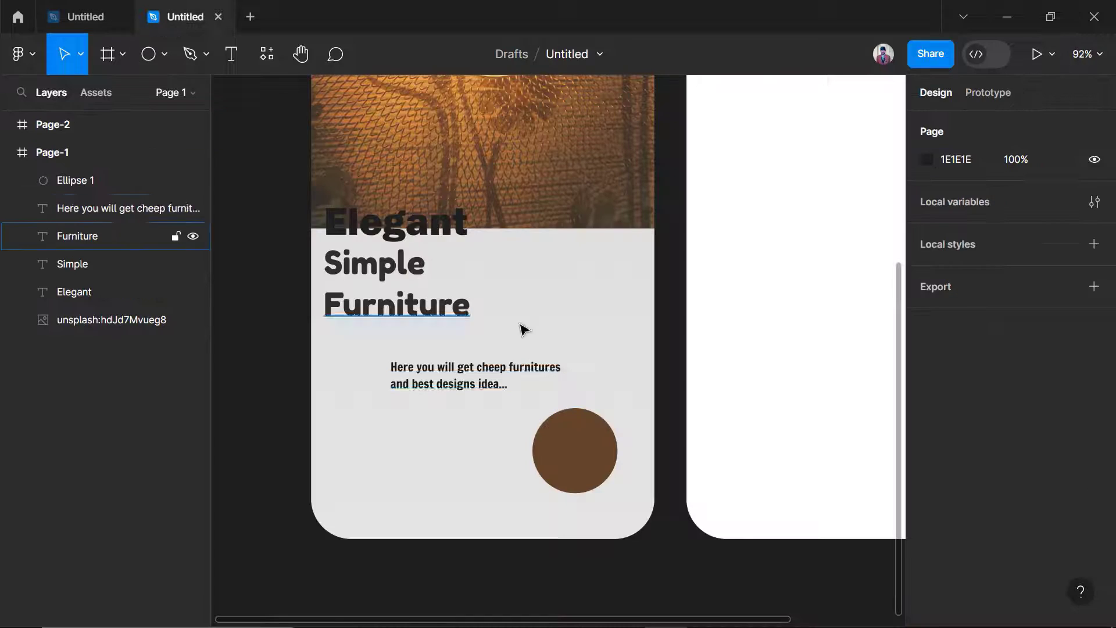
pyautogui.press('t')
pyautogui.moveTo(545, 428); pyautogui.dragTo(619, 461)
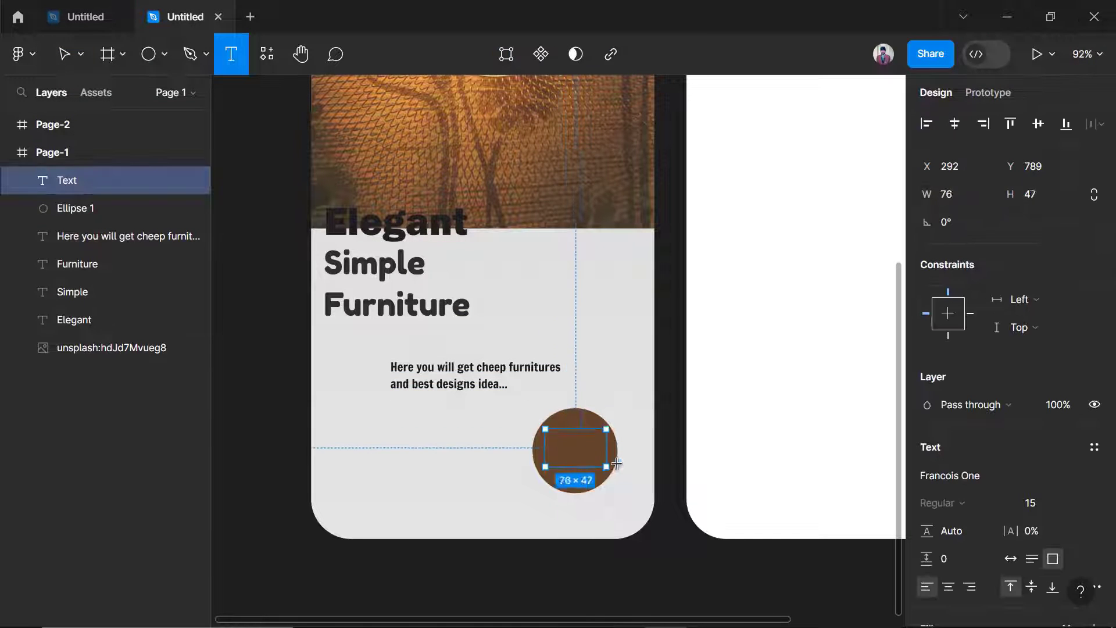
pyautogui.write('SA')
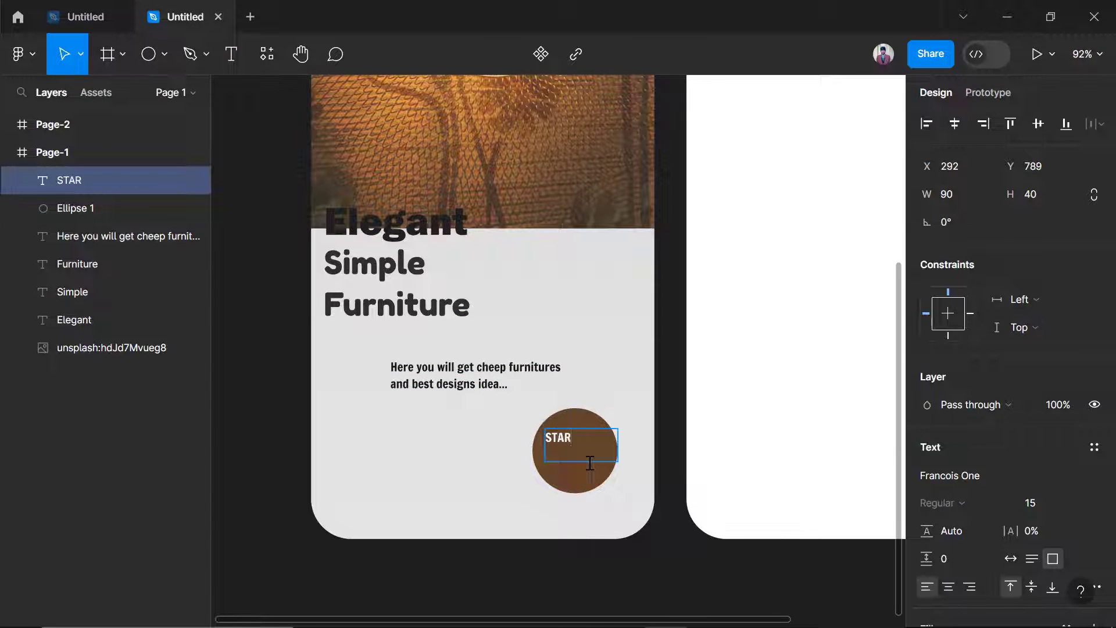
pyautogui.moveTo(618, 461); pyautogui.dragTo(607, 457)
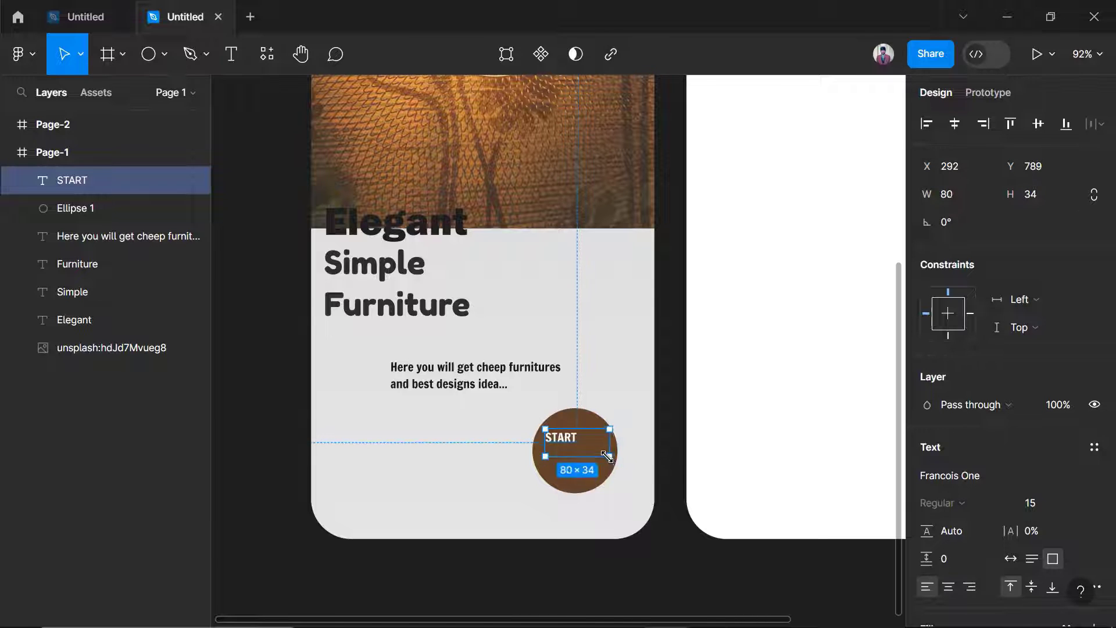
pyautogui.click(1031, 503)
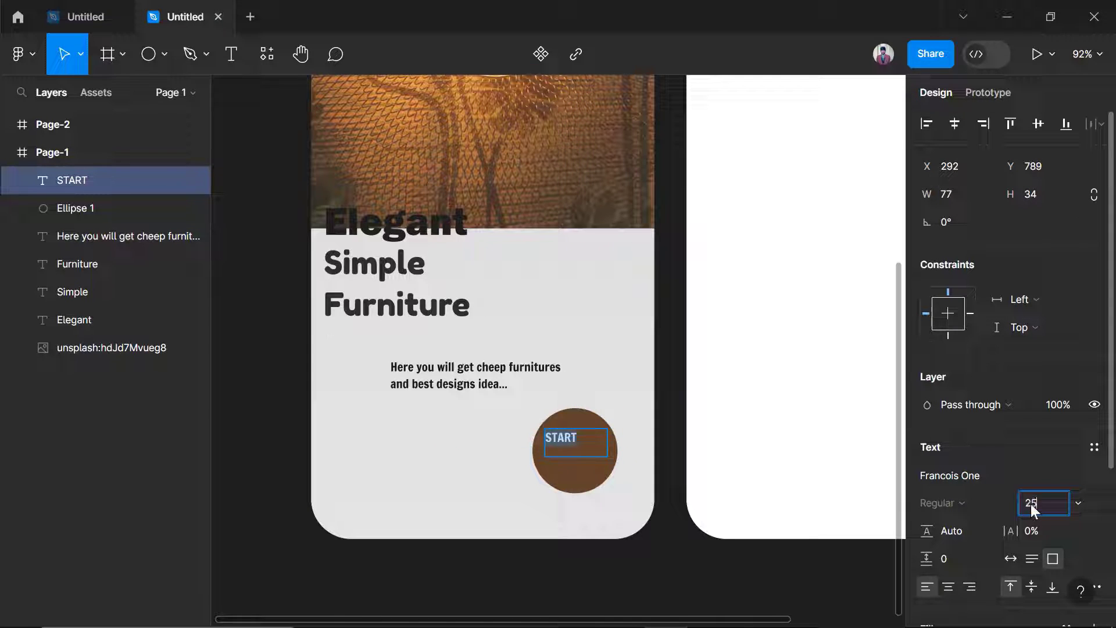
pyautogui.press('Return')
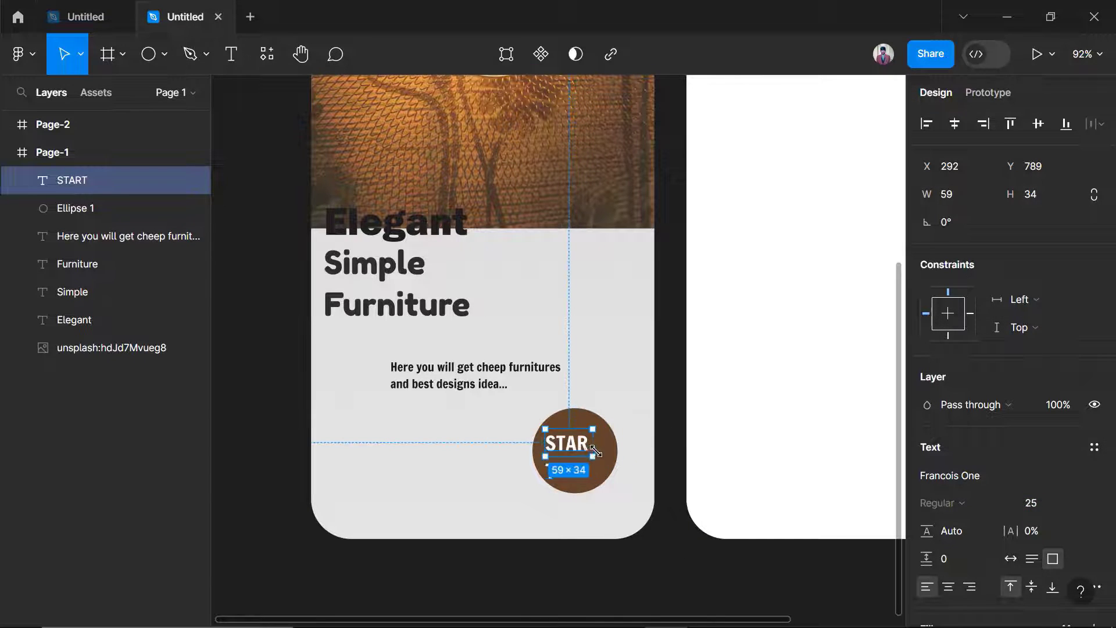
pyautogui.moveTo(595, 451); pyautogui.dragTo(603, 455)
# Center the "START" text horizontally and vertically on the brown circle.
pyautogui.keyDown('shift'); pyautogui.click(589, 476); pyautogui.keyUp('shift')
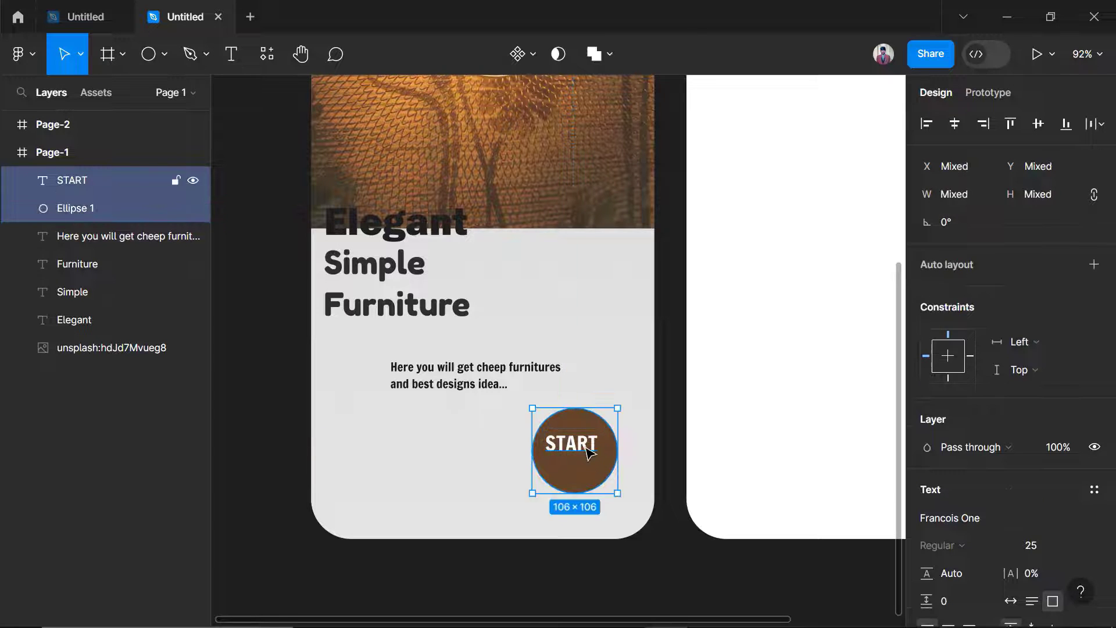
pyautogui.click(587, 448)
pyautogui.keyDown('shift'); pyautogui.click(581, 472); pyautogui.keyUp('shift')
pyautogui.click(956, 123)
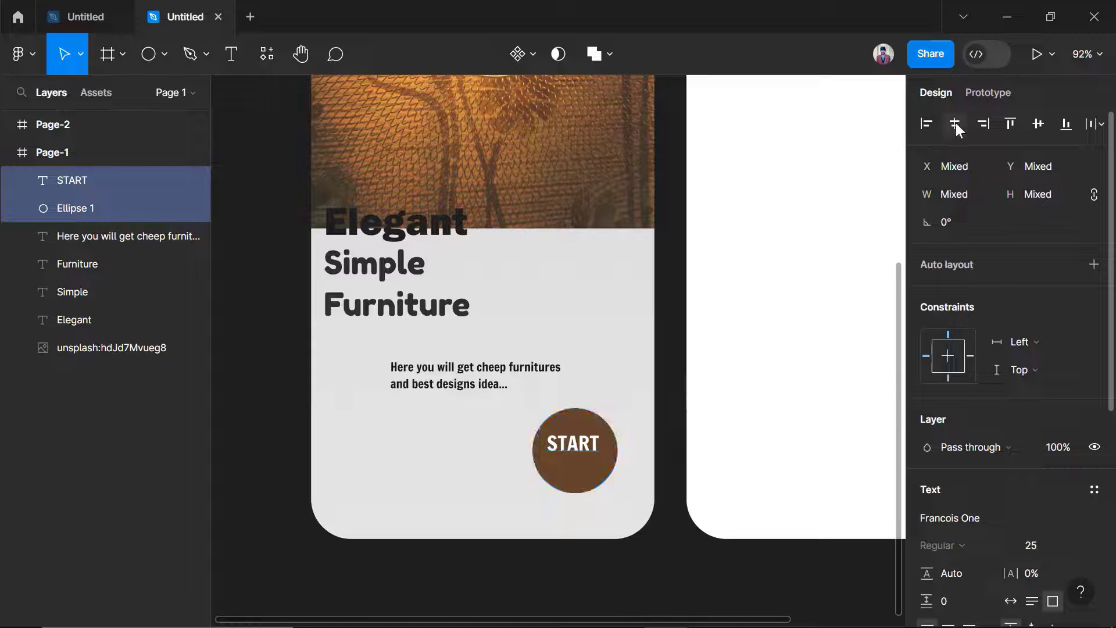
pyautogui.click(1034, 129)
pyautogui.click(670, 425)
pyautogui.click(605, 454)
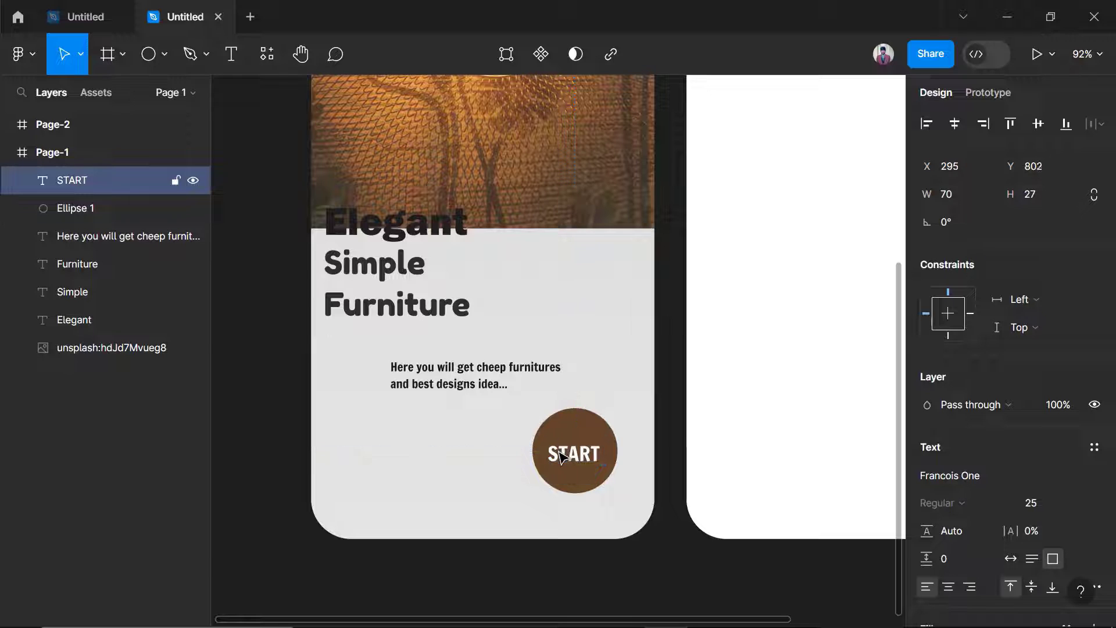
pyautogui.click(669, 493)
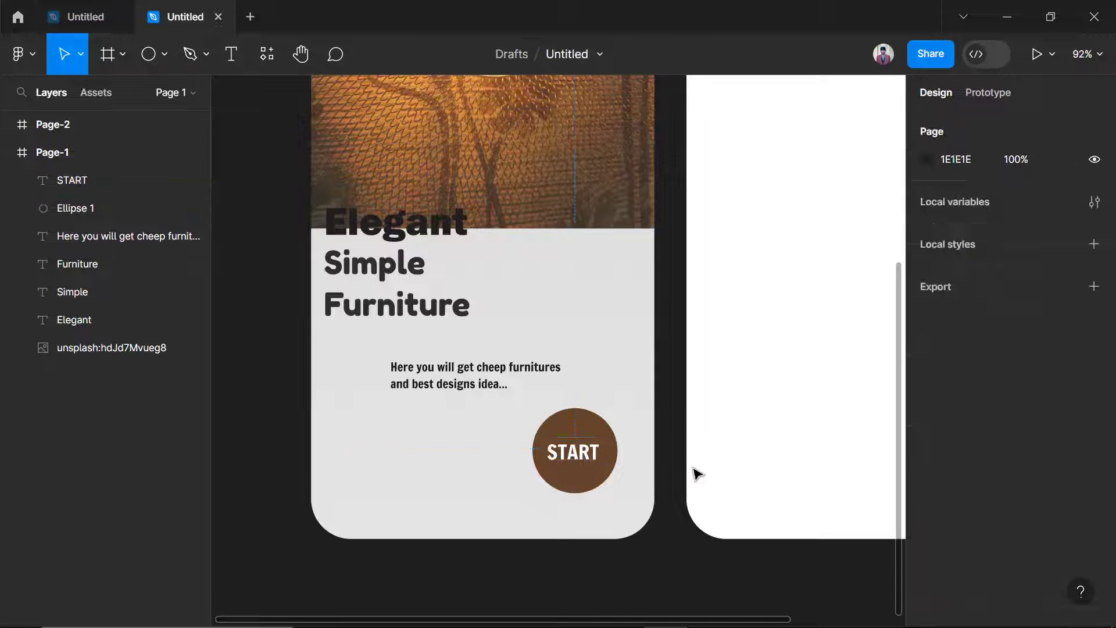
# Remove the brown fill from the helper rectangle in the reference file.
pyautogui.scroll(-1, 669, 471)
pyautogui.click(86, 16)
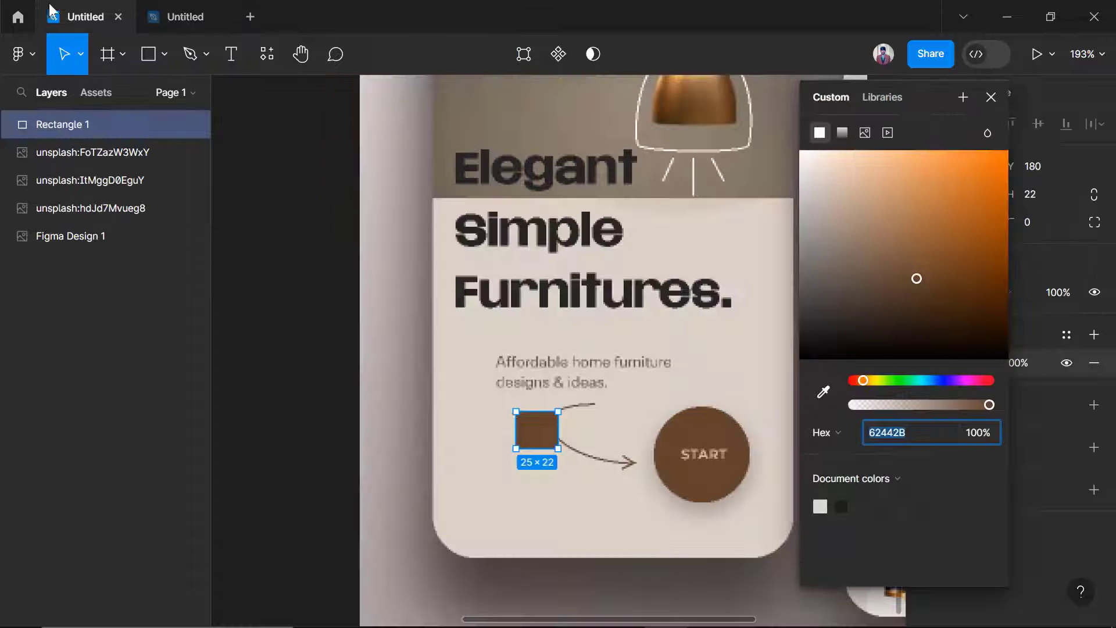
pyautogui.press('Delete')
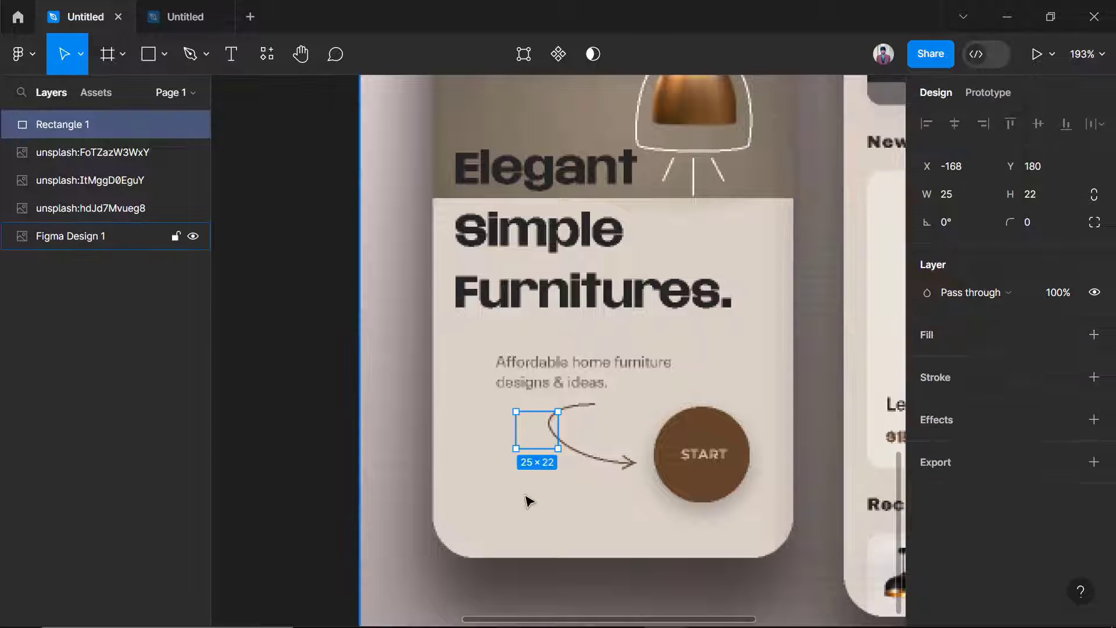
pyautogui.click(526, 431)
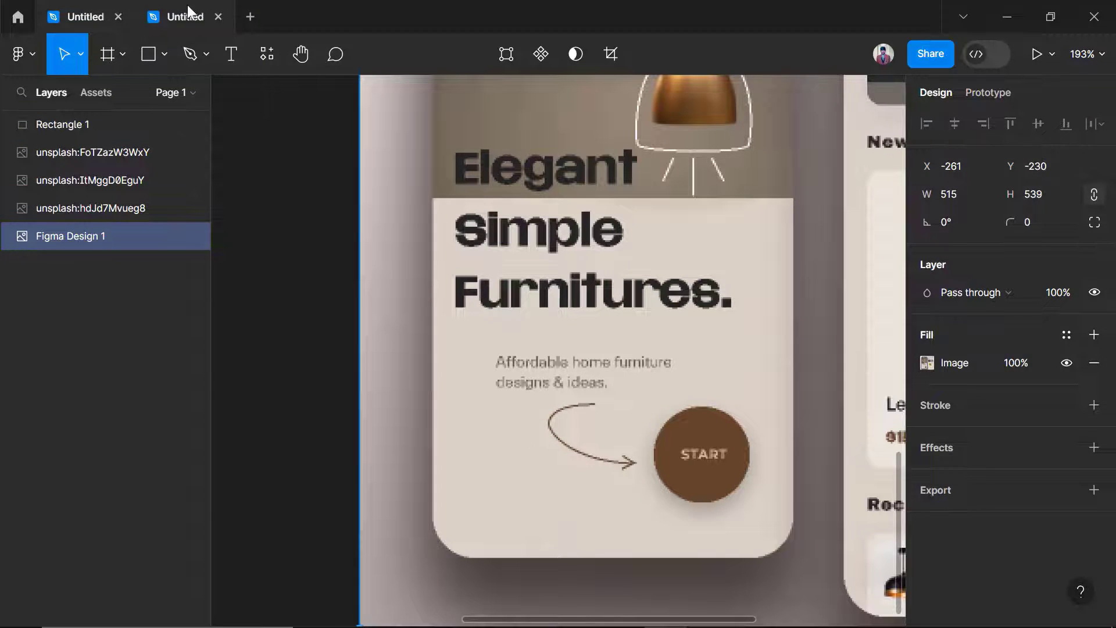
# On Page-1, draw a diagonal arrow about 98 long from below the tagline toward the START circle and open it for vector editing.
pyautogui.click(185, 14)
pyautogui.scroll(-3, 497, 542)
pyautogui.scroll(1, 535, 367)
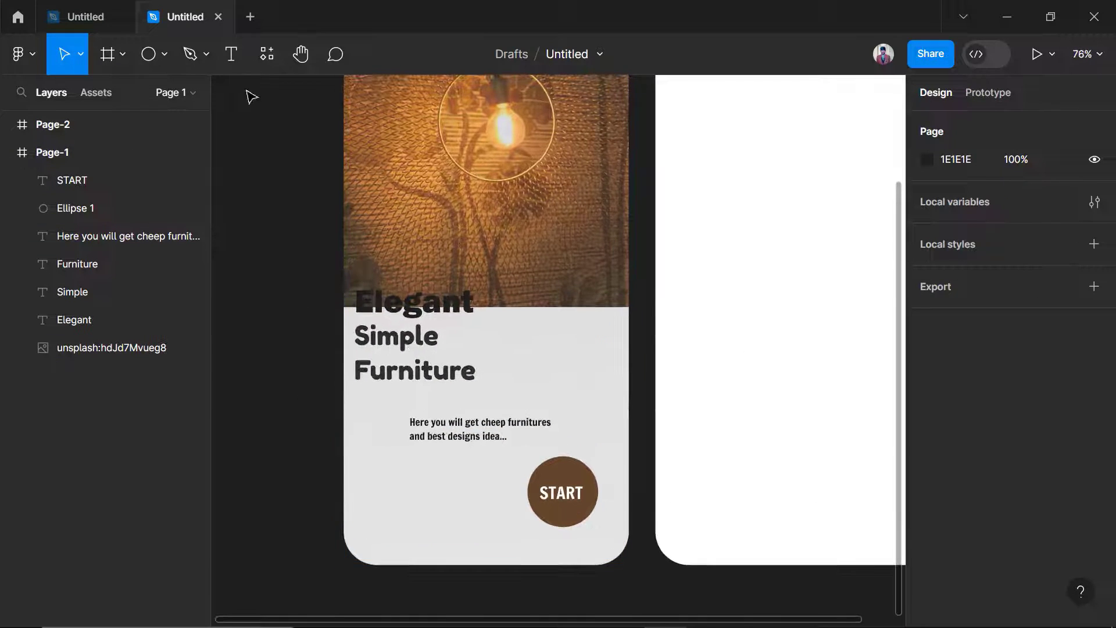
pyautogui.click(163, 54)
pyautogui.click(147, 140)
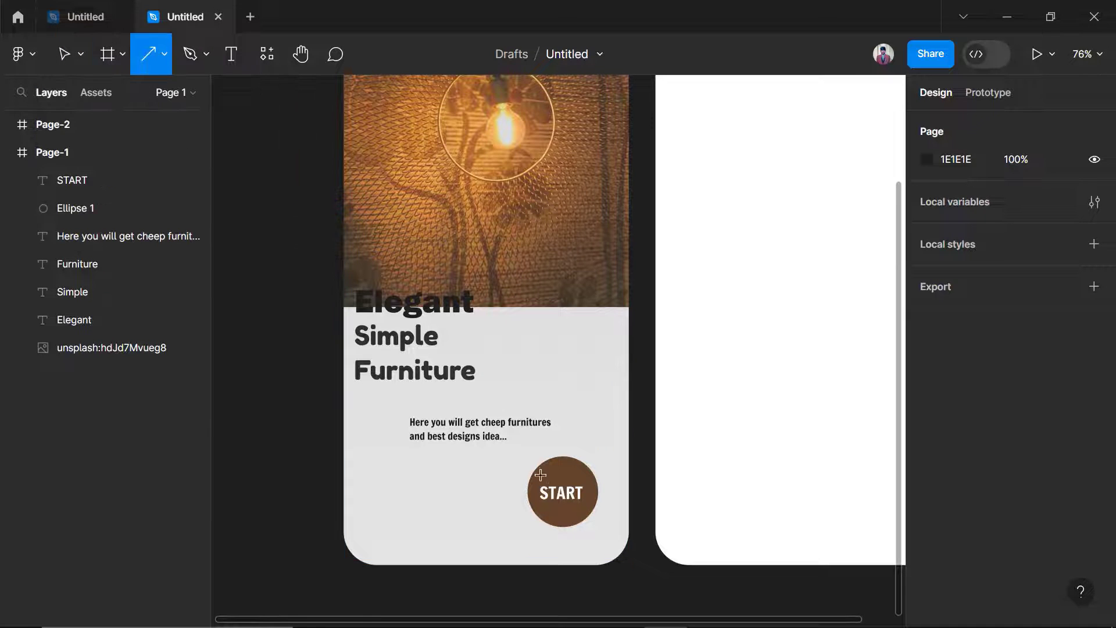
pyautogui.scroll(2, 540, 475)
pyautogui.moveTo(467, 440); pyautogui.dragTo(514, 504)
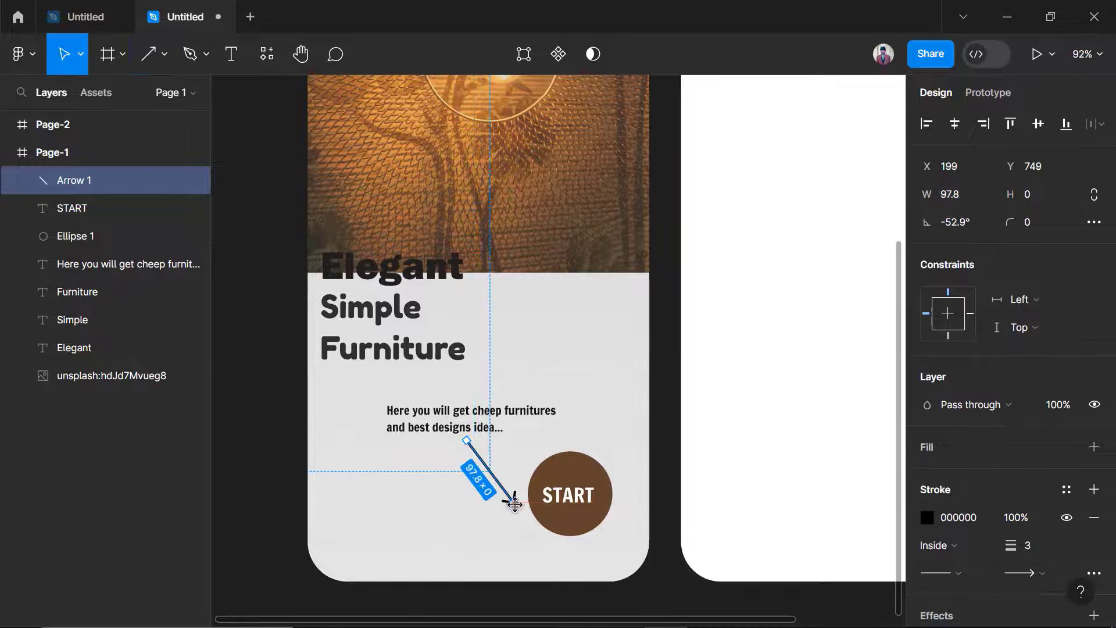
pyautogui.click(523, 54)
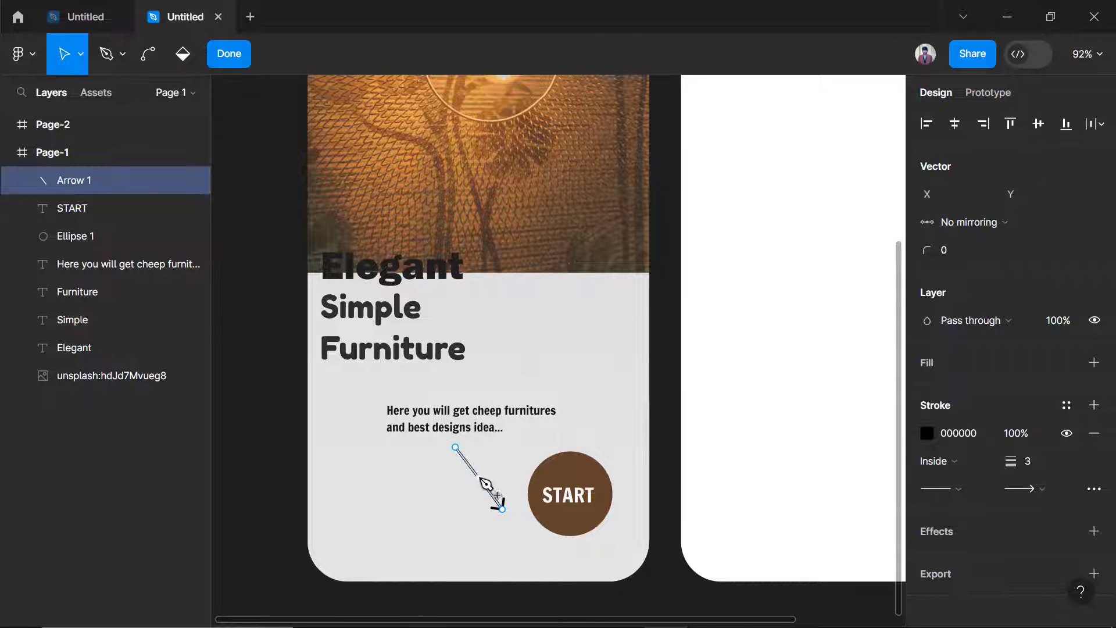
# Bend the straight arrow beside the START circle into a curve that sweeps down and toward the circle, and finish vector editing.
pyautogui.click(478, 478)
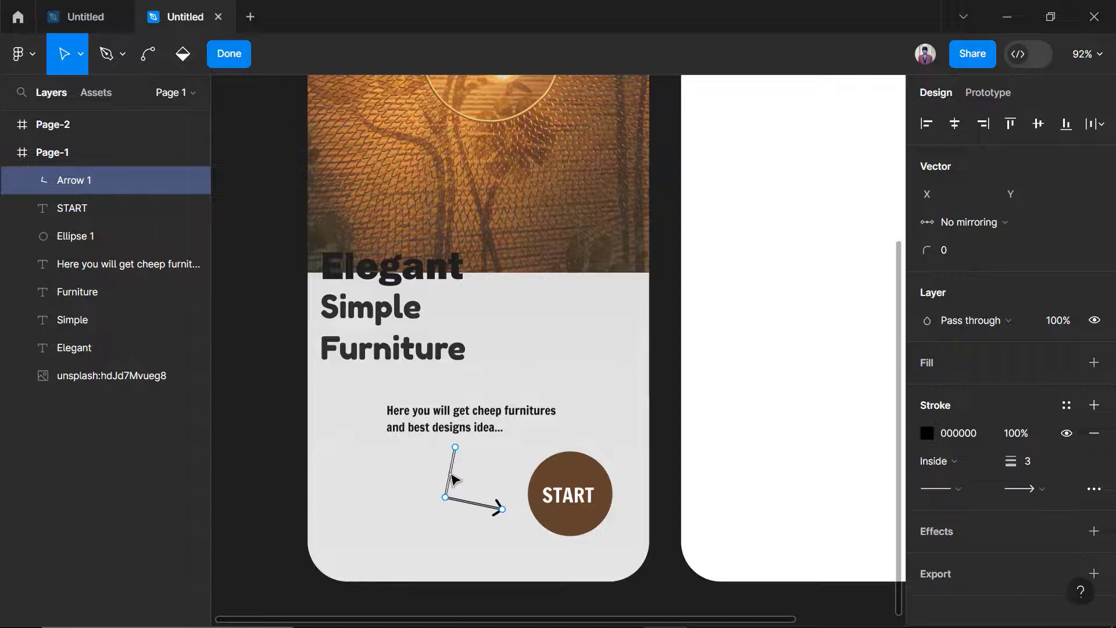
pyautogui.click(148, 53)
pyautogui.moveTo(446, 497); pyautogui.dragTo(465, 497)
pyautogui.hotkey('ctrl', 'z')
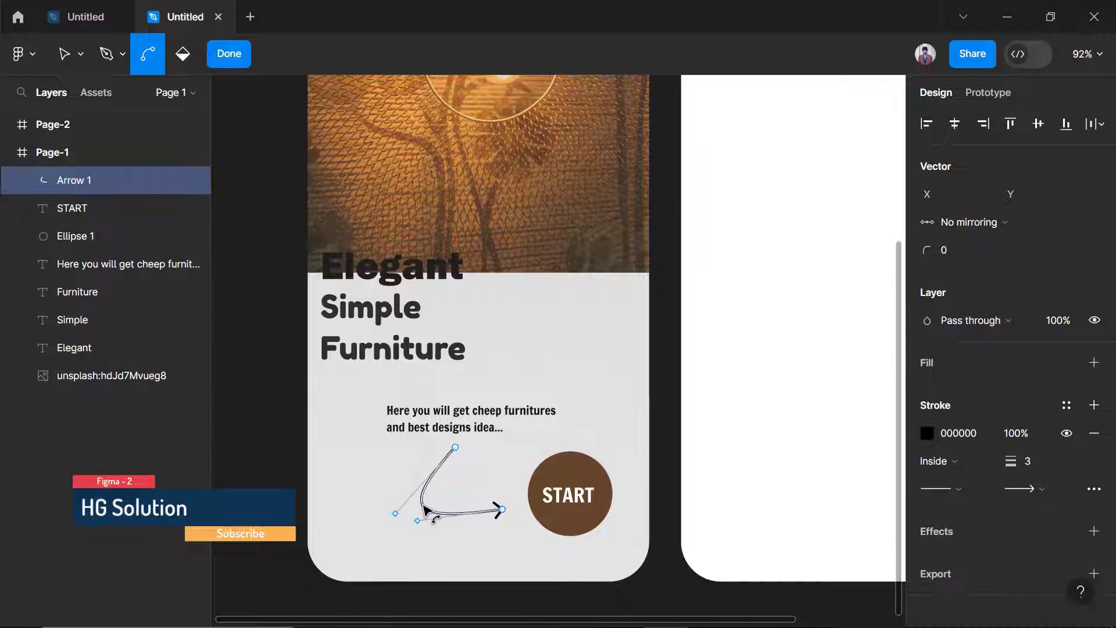
pyautogui.click(229, 54)
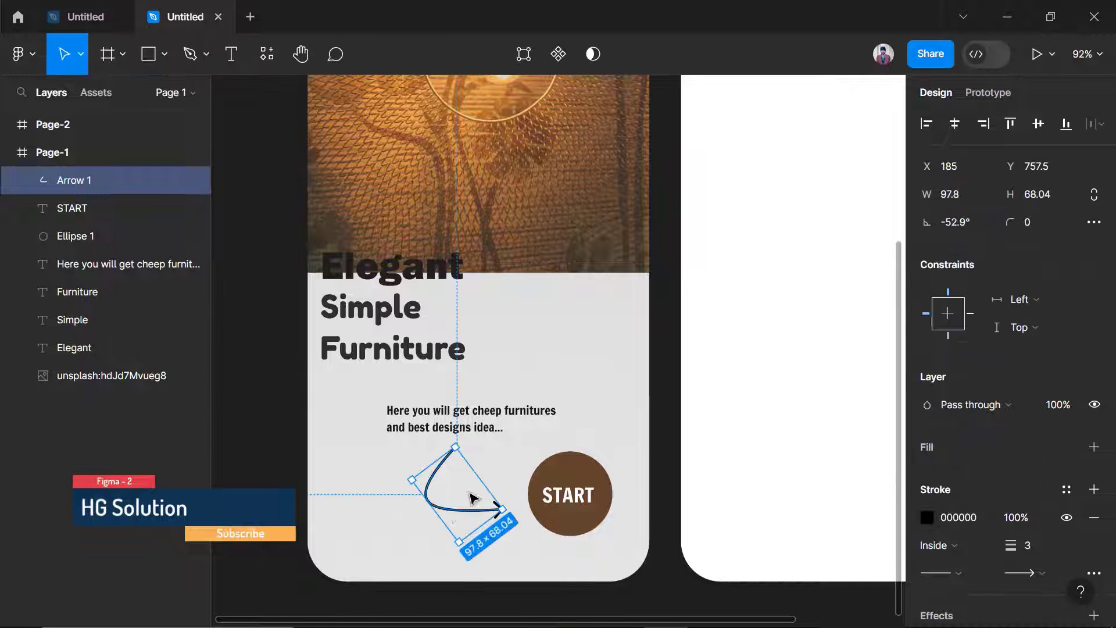
# Move the curved arrow slightly up toward the START circle and shift its starting point closer to the circle, ending at about 78 × 84.
pyautogui.moveTo(448, 502); pyautogui.dragTo(454, 498)
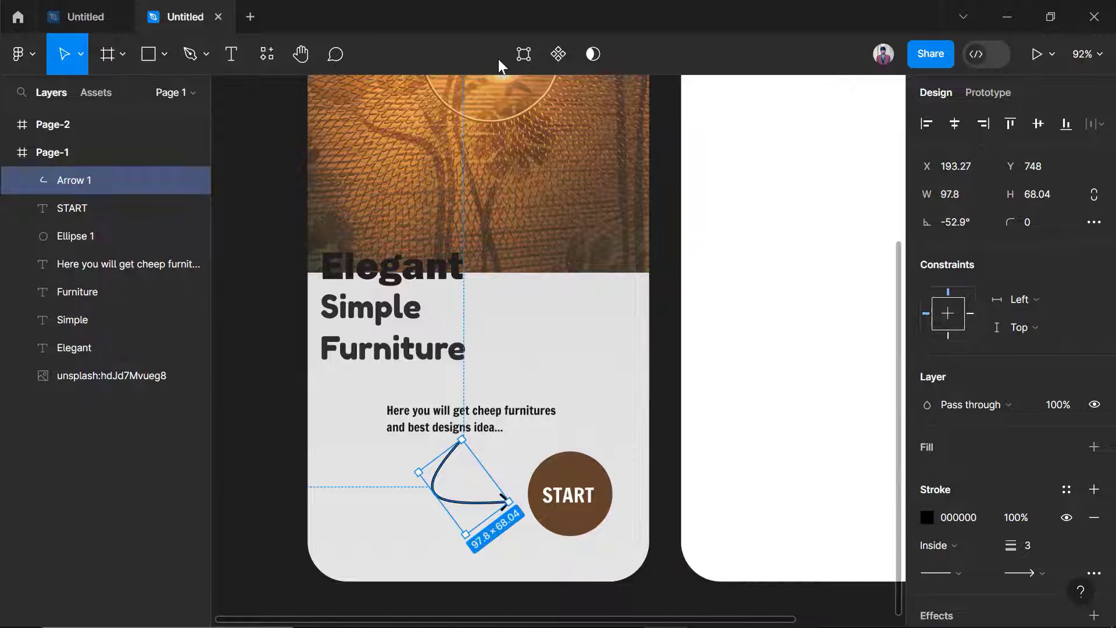
pyautogui.doubleClick(433, 509)
pyautogui.moveTo(459, 443); pyautogui.dragTo(467, 440)
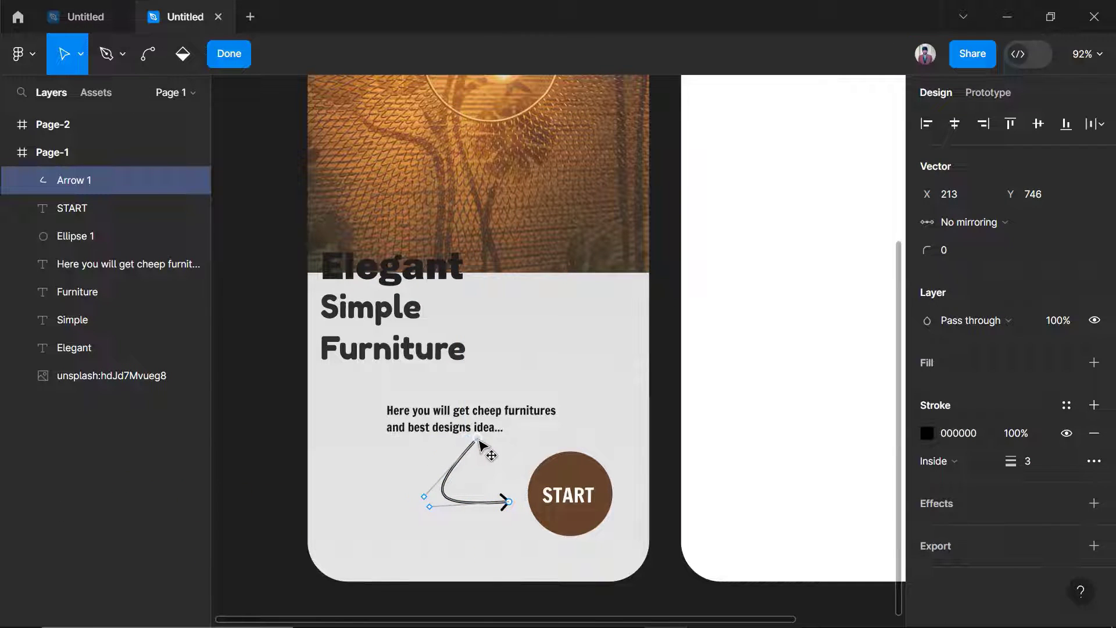
pyautogui.click(232, 52)
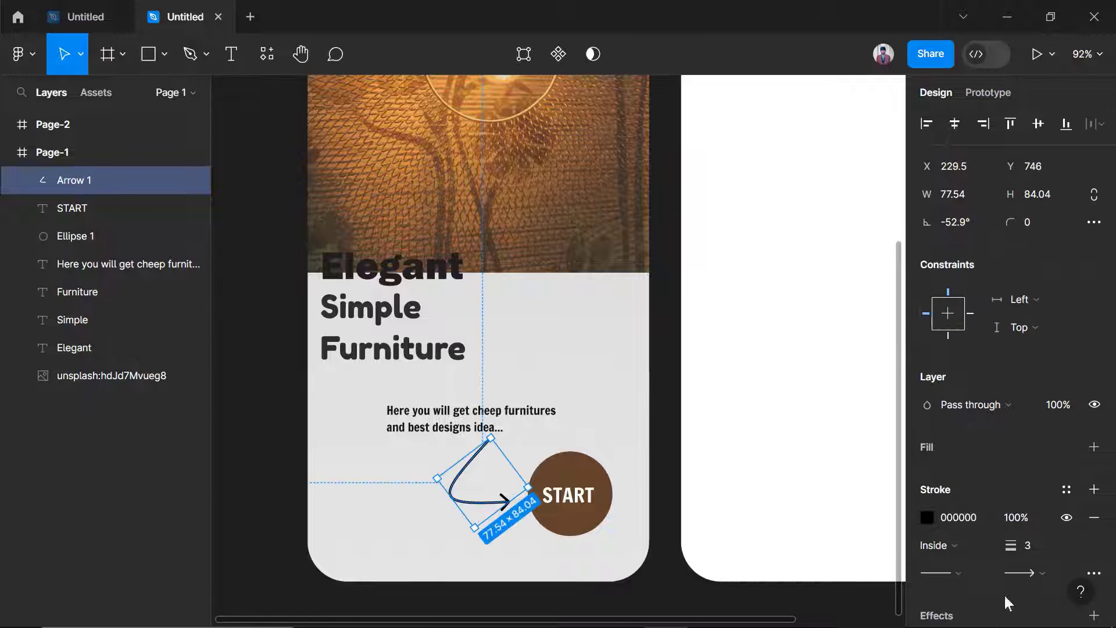
# Set the arrow's stroke color to the document's brown 62442B.
pyautogui.click(927, 518)
pyautogui.click(804, 531)
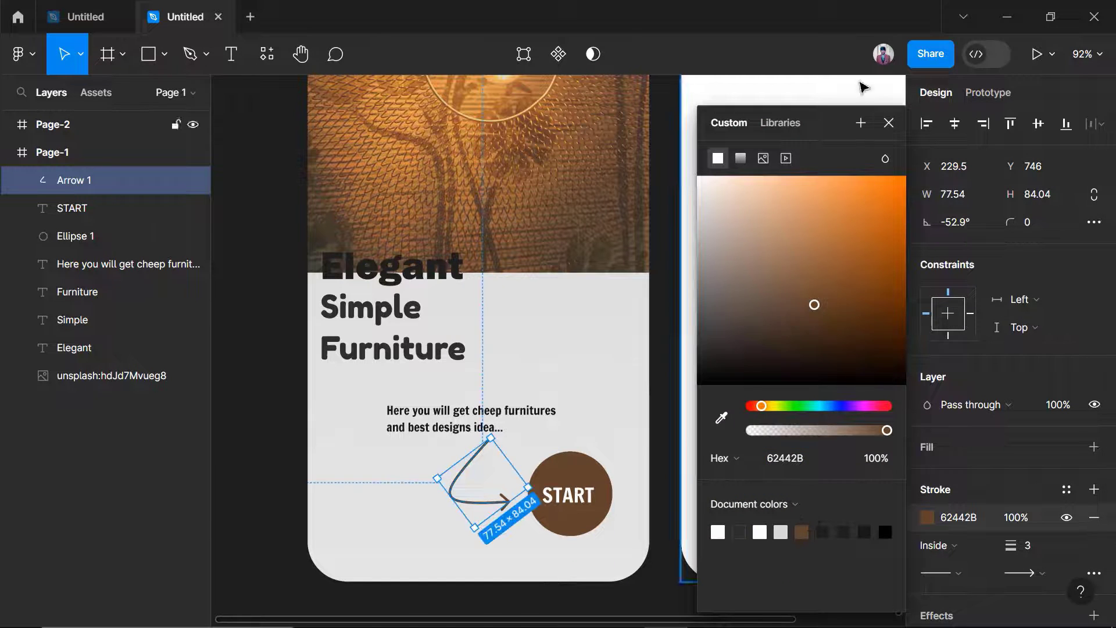
pyautogui.click(889, 122)
pyautogui.click(667, 361)
# Examine the second screen in the reference design for its header icons and sections, and return to the working file.
pyautogui.scroll(-3, 667, 361)
pyautogui.hscroll(1, 657, 384)
pyautogui.hscroll(2, 655, 406)
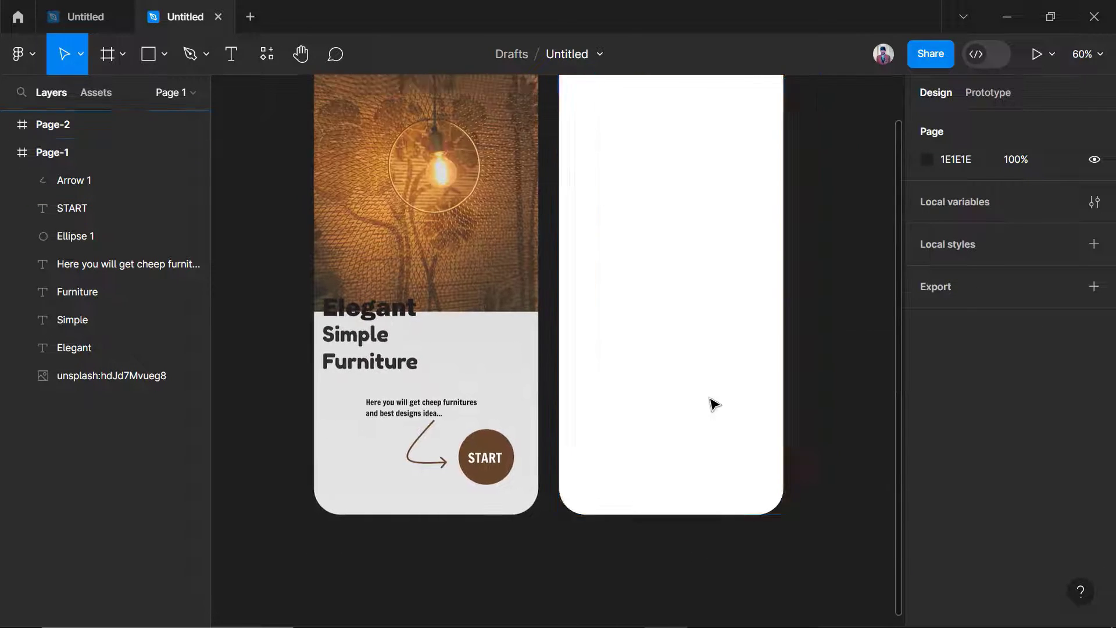
pyautogui.scroll(3, 711, 403)
pyautogui.scroll(-1, 689, 401)
pyautogui.click(86, 16)
pyautogui.hscroll(5, 692, 315)
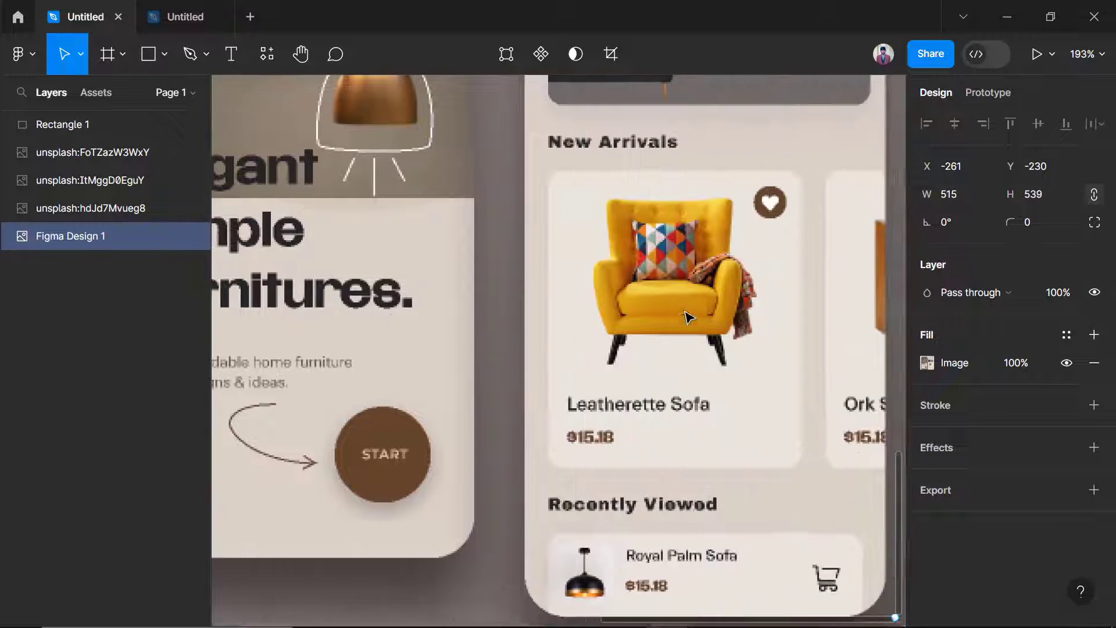
pyautogui.scroll(-4, 692, 325)
pyautogui.hscroll(1, 698, 320)
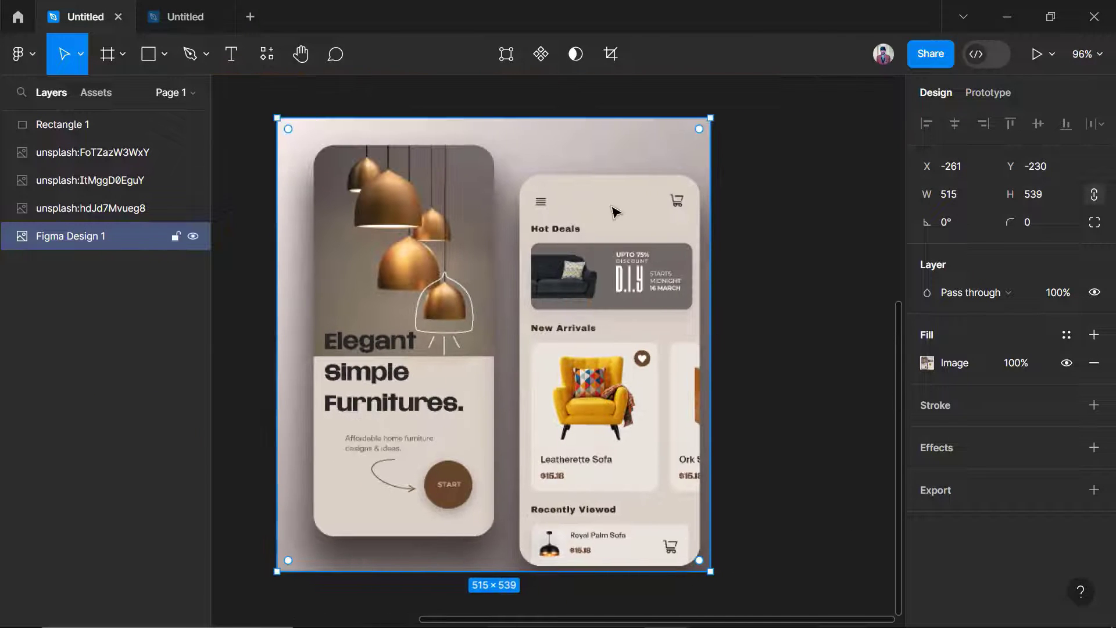
pyautogui.scroll(4, 623, 224)
pyautogui.click(182, 9)
pyautogui.scroll(1, 752, 260)
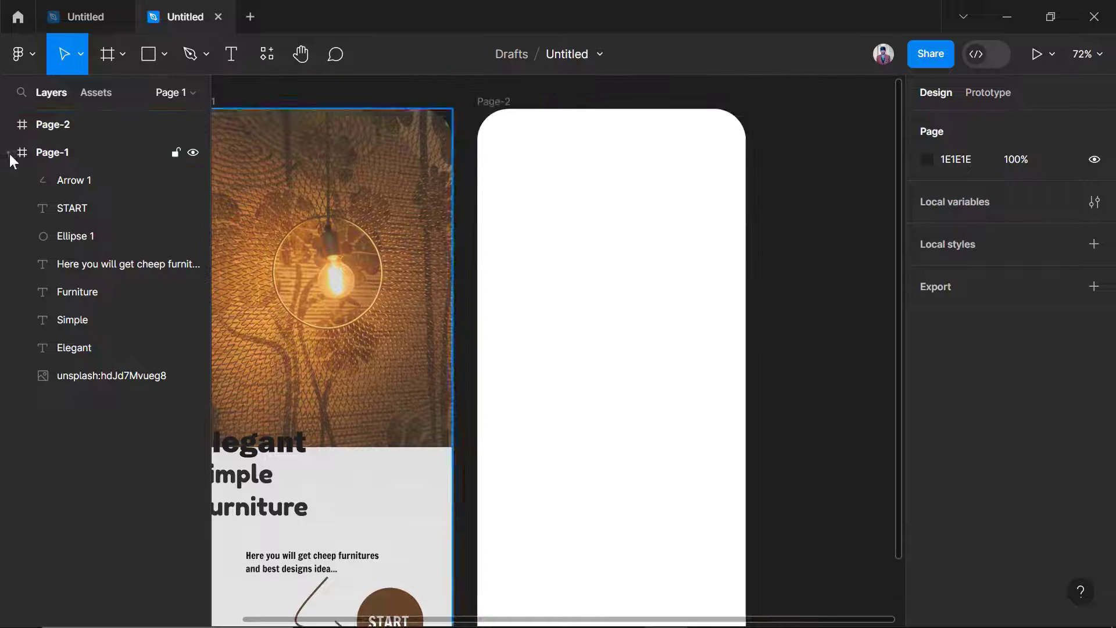
# Collapse the Page-1 layers, select Page-2 and search the Iconduck plugin for "Menu" icons.
pyautogui.click(8, 152)
pyautogui.click(119, 132)
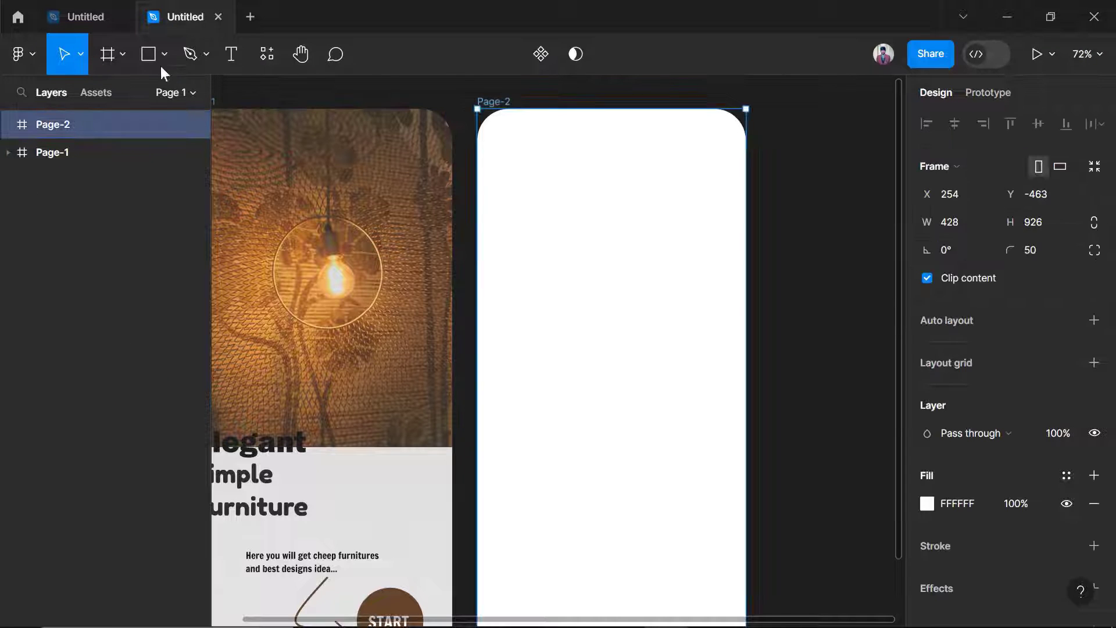
pyautogui.rightClick(819, 244)
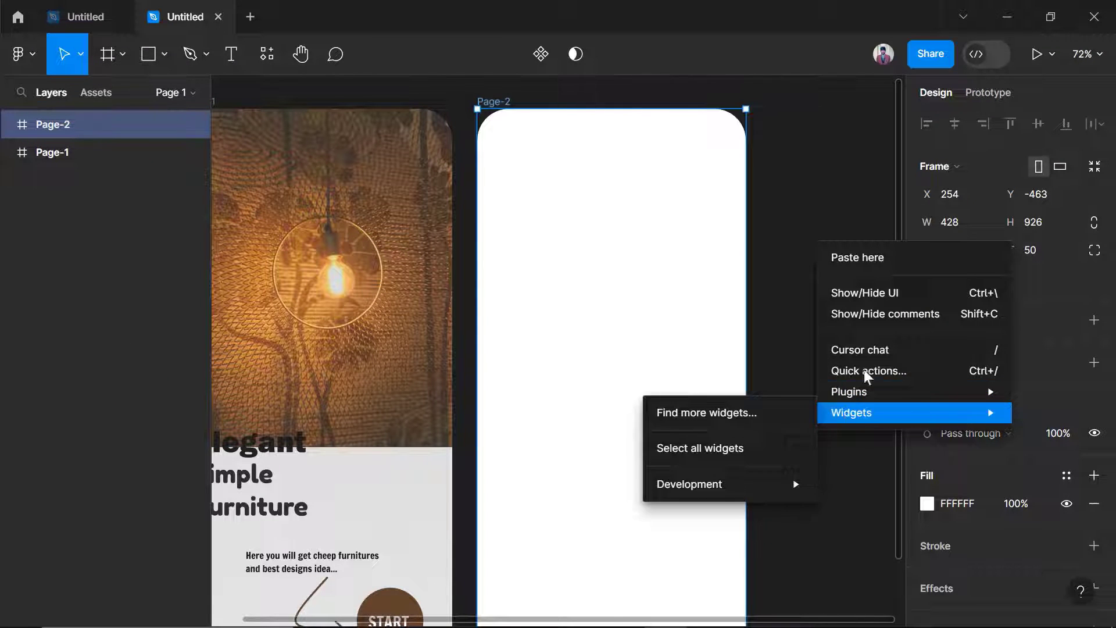
pyautogui.moveTo(854, 392)
pyautogui.click(695, 197)
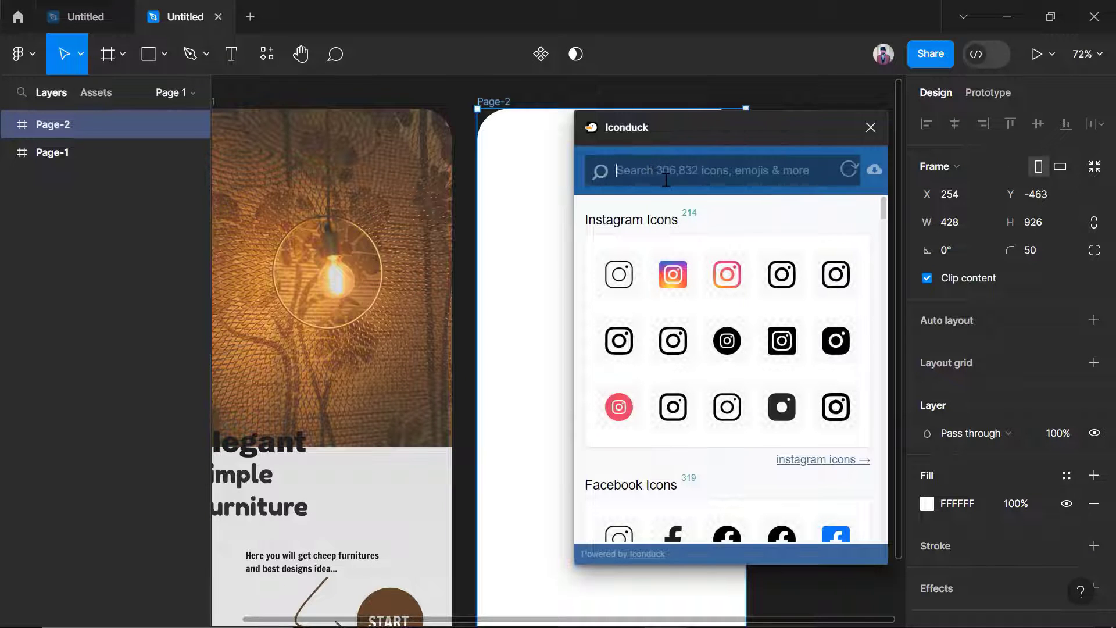
pyautogui.write('Menu')
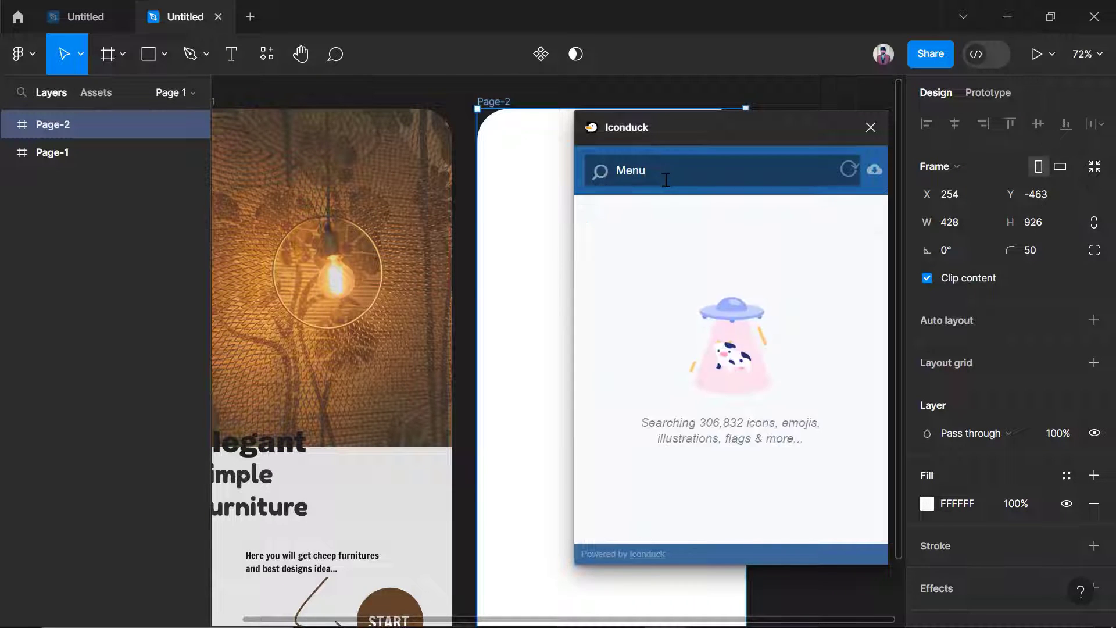
pyautogui.moveTo(712, 137); pyautogui.dragTo(901, 121)
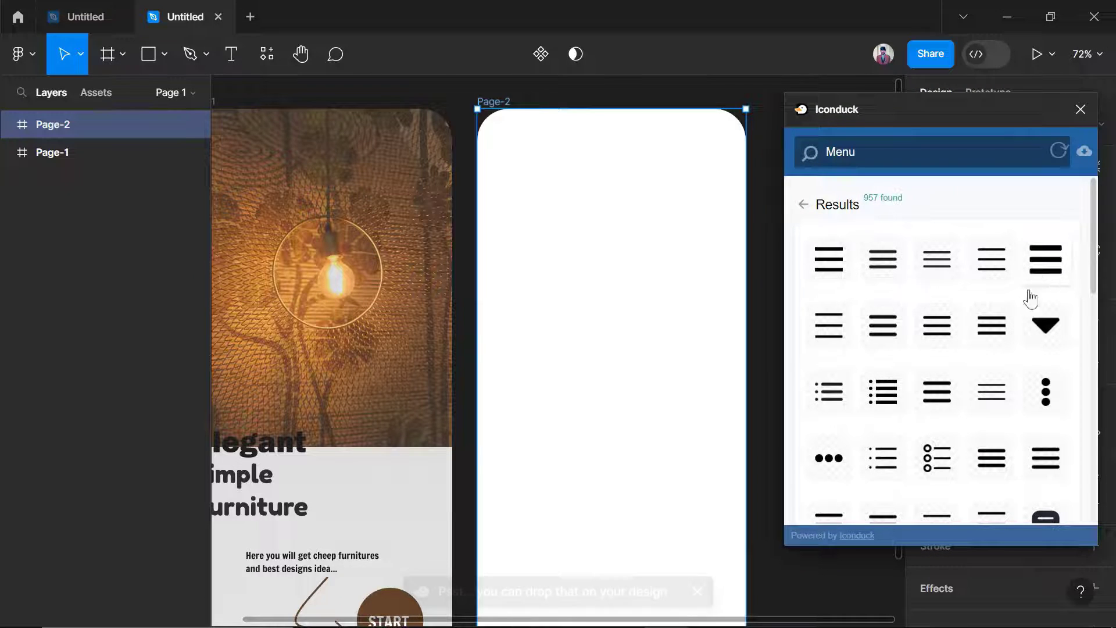
# Add the bold three-bar "Bars" icon from the results and place it inside the Page-2 frame.
pyautogui.scroll(-5, 694, 327)
pyautogui.scroll(3, 686, 332)
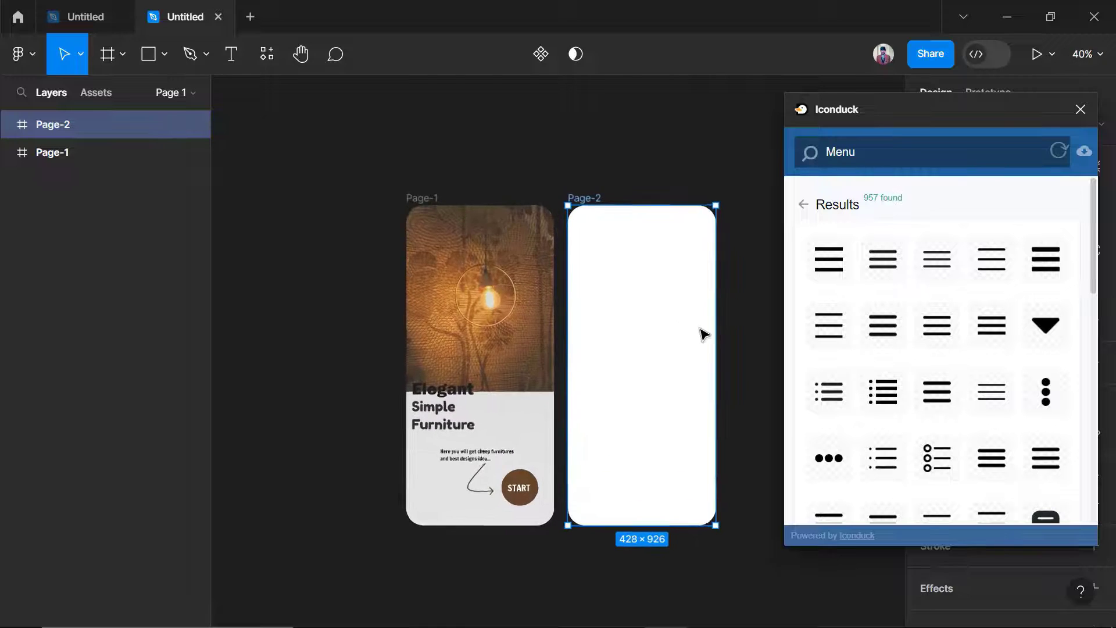
pyautogui.hscroll(-1, 670, 330)
pyautogui.hscroll(5, 675, 336)
pyautogui.hscroll(-2, 518, 366)
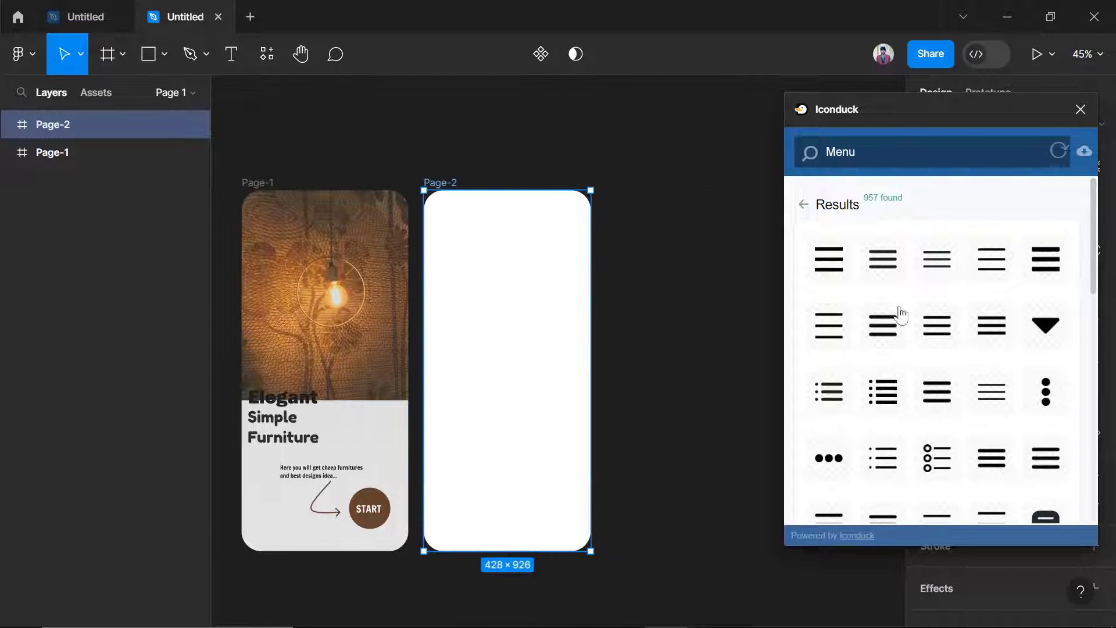
pyautogui.moveTo(1037, 280); pyautogui.dragTo(476, 289)
pyautogui.scroll(-3, 471, 296)
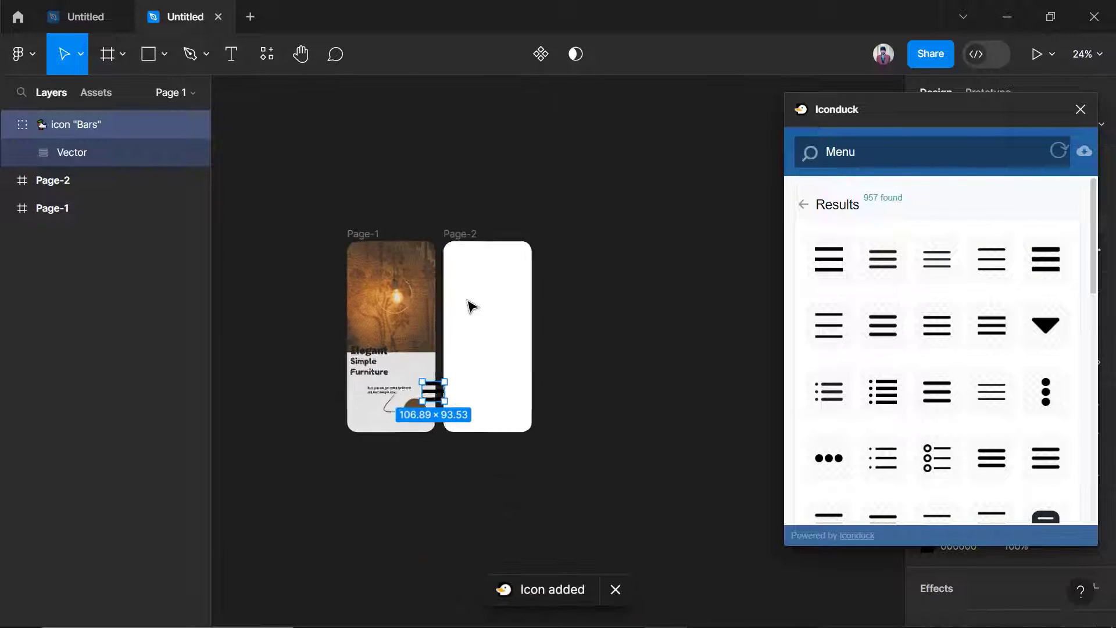
pyautogui.hscroll(-1, 379, 302)
pyautogui.moveTo(463, 420); pyautogui.dragTo(519, 316)
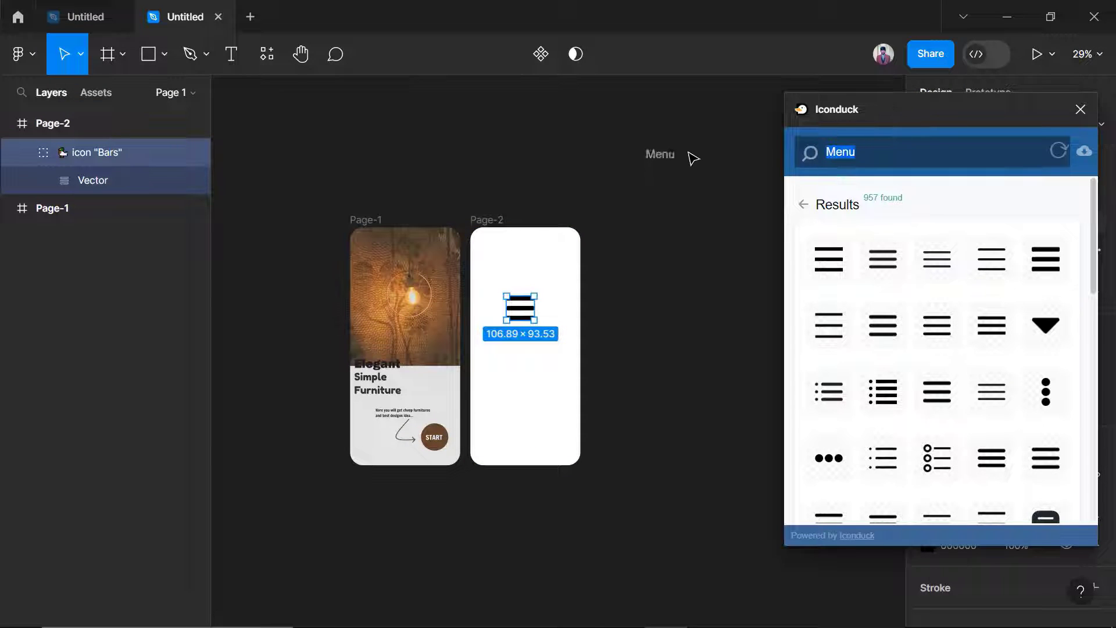
# Search Iconduck for "shop" and place the shopping cart outline icon, about 162 × 162, in the lower part of Page-2.
pyautogui.press('Return')
pyautogui.doubleClick(907, 159)
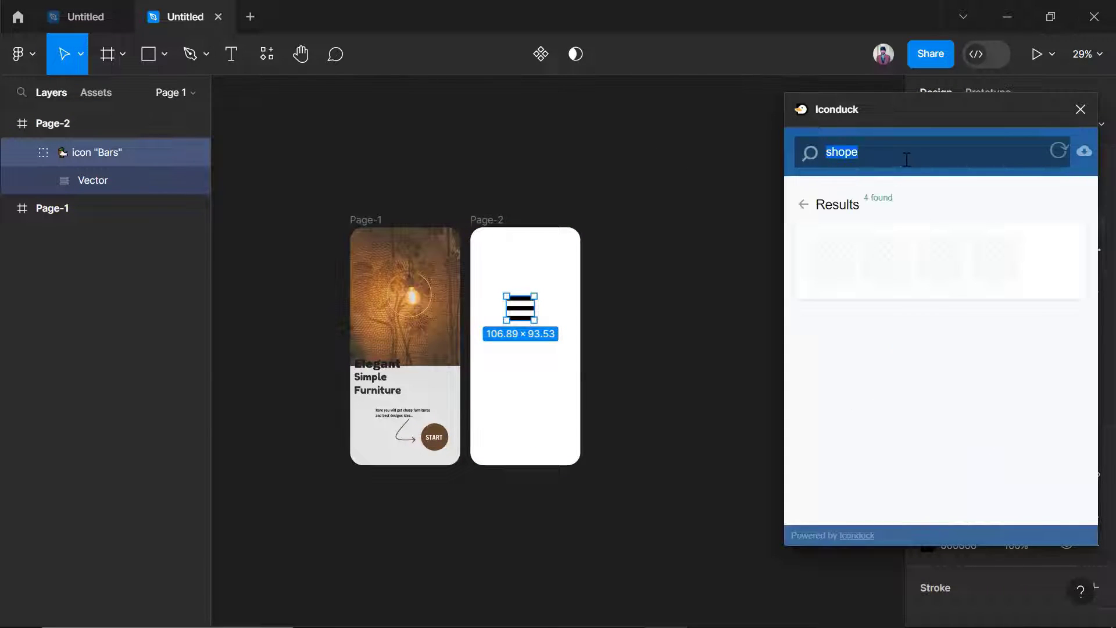
pyautogui.write('shop')
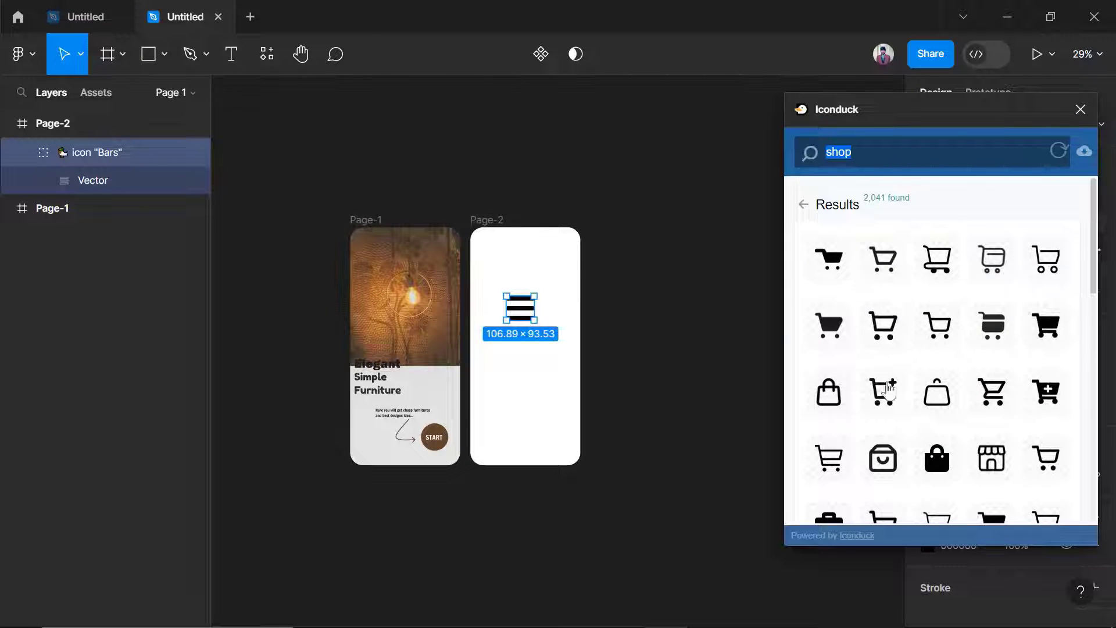
pyautogui.moveTo(884, 282); pyautogui.dragTo(512, 382)
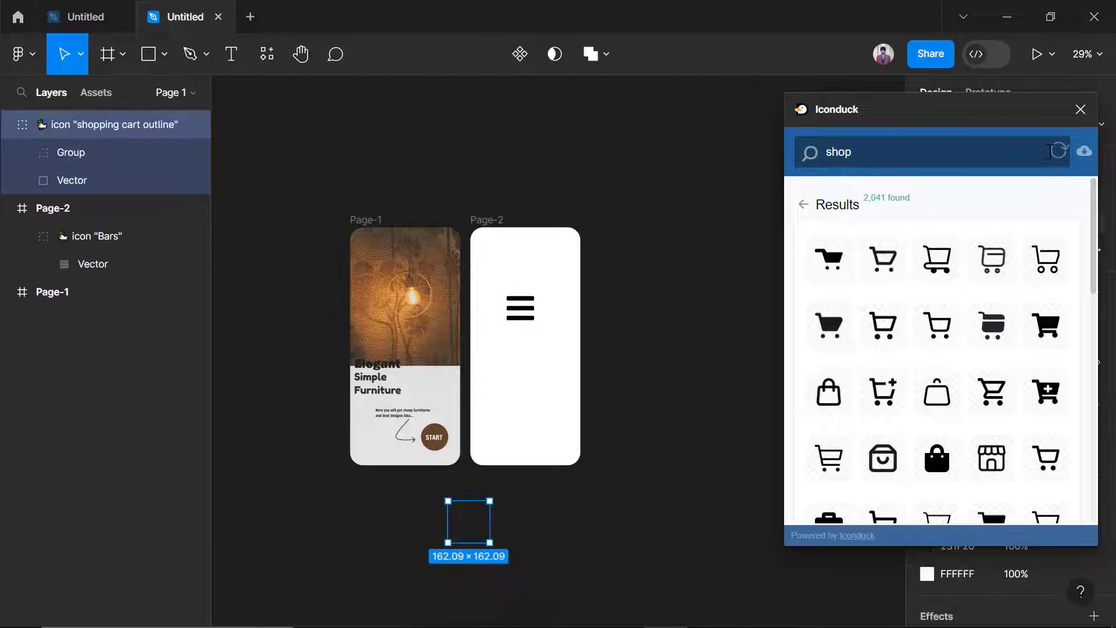
pyautogui.scroll(5, 464, 285)
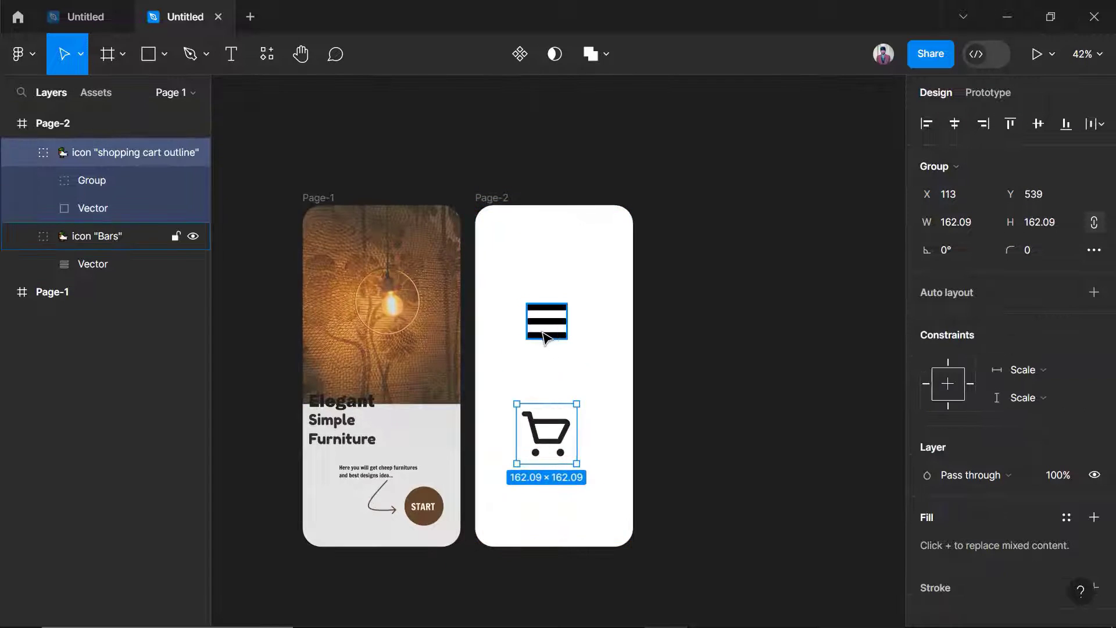
# Move the bars icon to Page-2's upper-left corner at X 33, Y 40 and shrink it to 30 × 26.25.
pyautogui.moveTo(583, 331); pyautogui.dragTo(499, 201)
pyautogui.scroll(5, 499, 201)
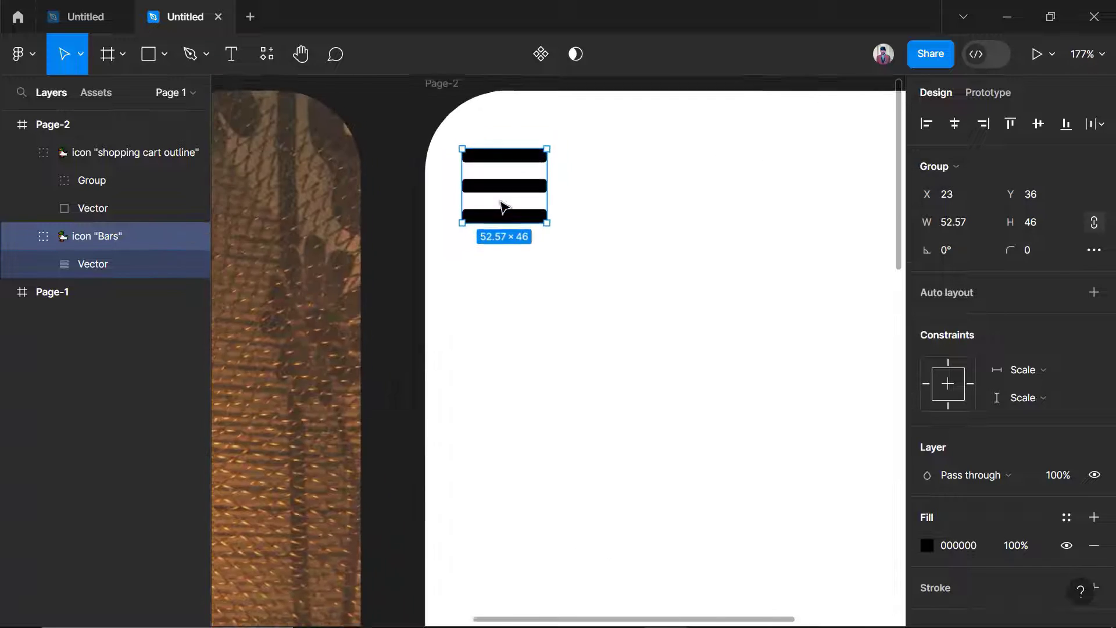
pyautogui.moveTo(578, 229); pyautogui.dragTo(516, 185)
pyautogui.scroll(3, 544, 282)
pyautogui.moveTo(478, 280); pyautogui.dragTo(504, 291)
# Shrink the shopping cart icon on Page-2 to 72 × 72.
pyautogui.scroll(-4, 505, 293)
pyautogui.scroll(-4, 571, 364)
pyautogui.click(657, 455)
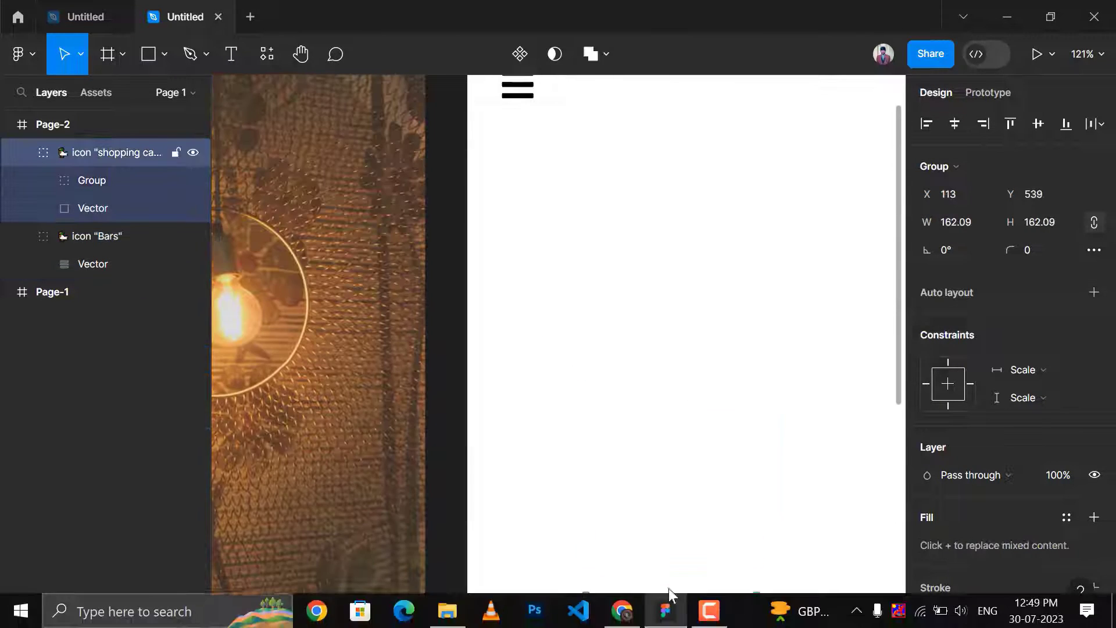
pyautogui.moveTo(757, 559); pyautogui.dragTo(734, 124)
pyautogui.scroll(7, 695, 190)
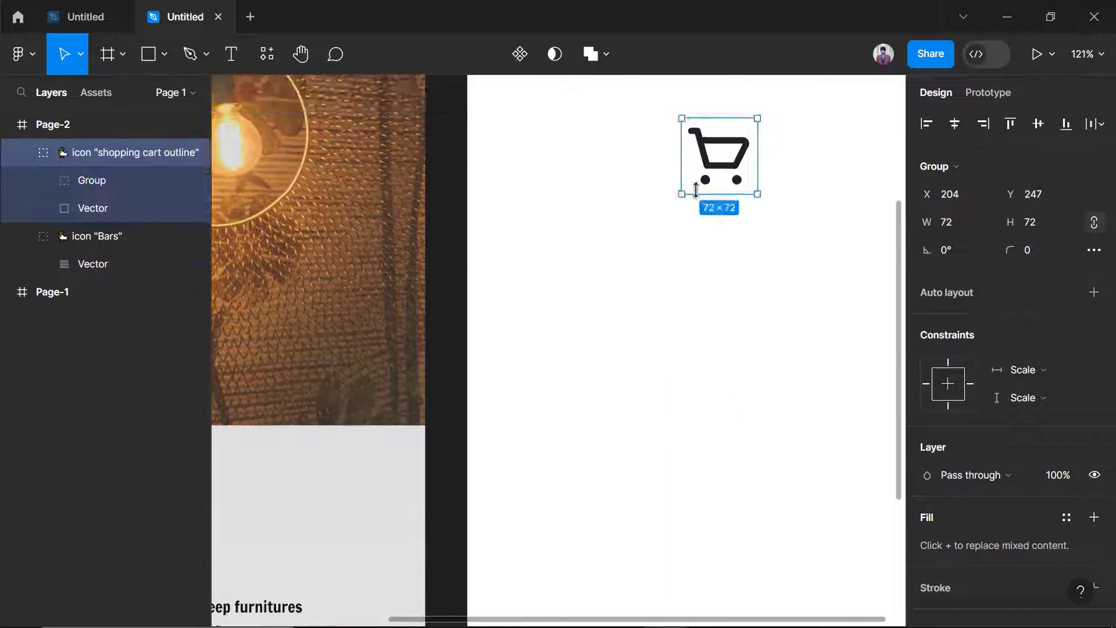
# Copy the cart icon's dark color 231F20 and apply it as the fill of the bars icon.
pyautogui.click(515, 299)
pyautogui.click(756, 535)
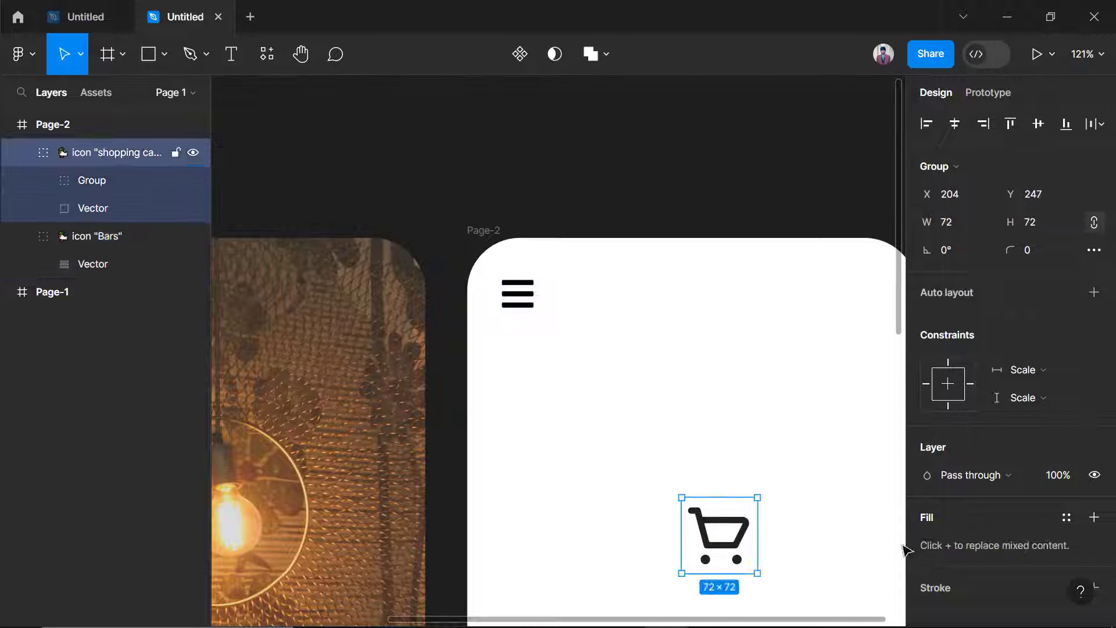
pyautogui.scroll(-4, 1023, 500)
pyautogui.click(966, 447)
pyautogui.hotkey('ctrl', 'c')
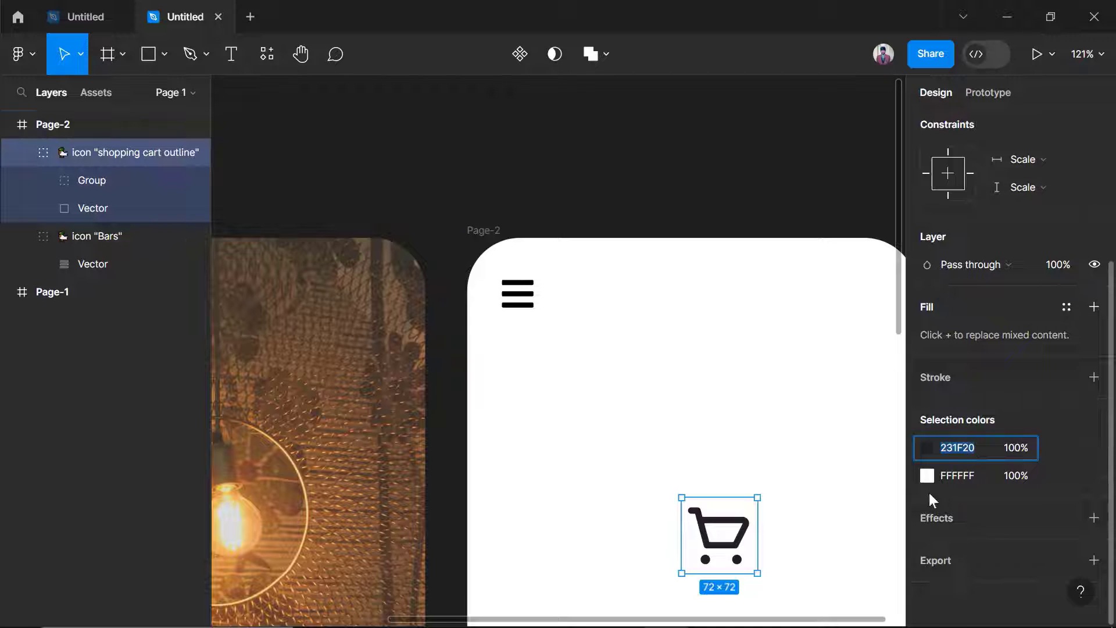
pyautogui.click(506, 294)
pyautogui.click(964, 365)
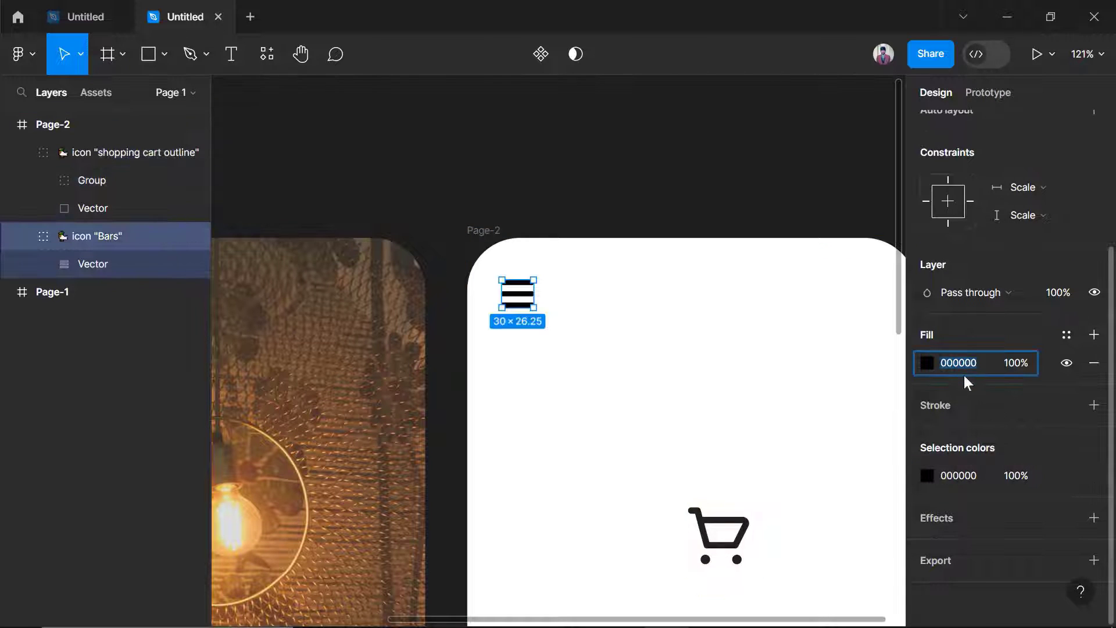
pyautogui.hotkey('ctrl', 'v')
pyautogui.press('Return')
pyautogui.click(960, 476)
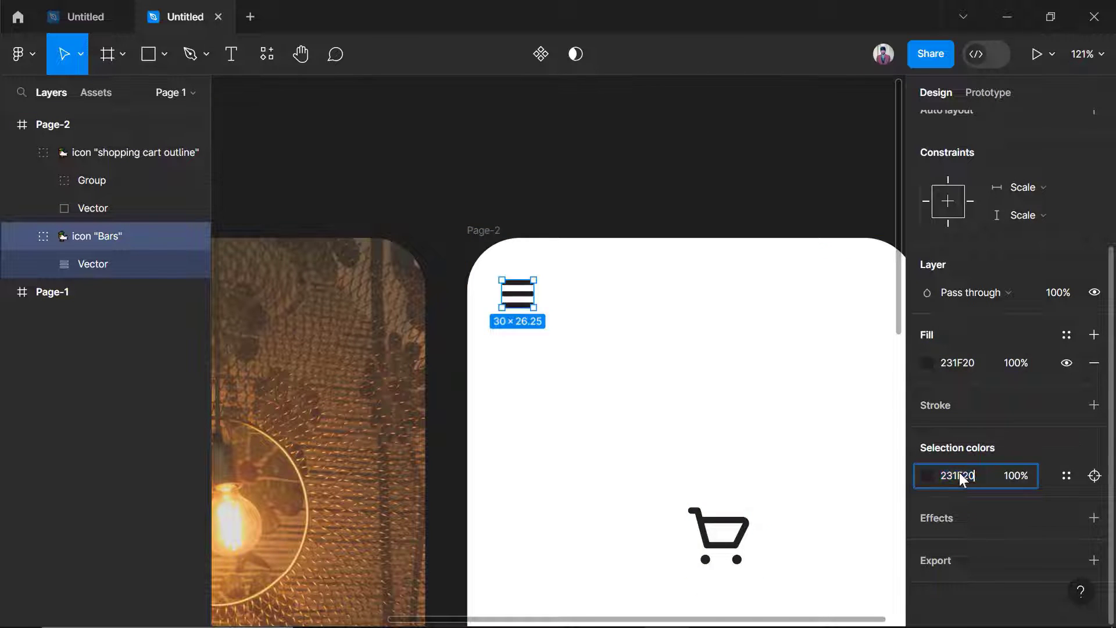
pyautogui.press('Return')
# Move the shopping cart icon to Page-2's upper-right corner and set the bars icon's height to 30.
pyautogui.moveTo(735, 542); pyautogui.dragTo(879, 300)
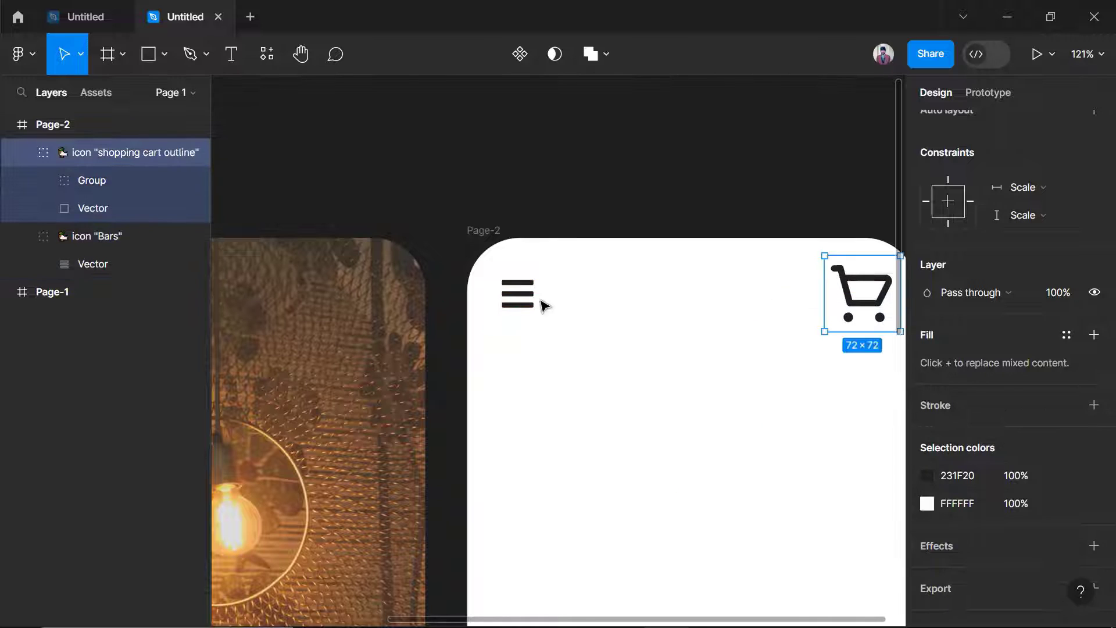
pyautogui.click(531, 298)
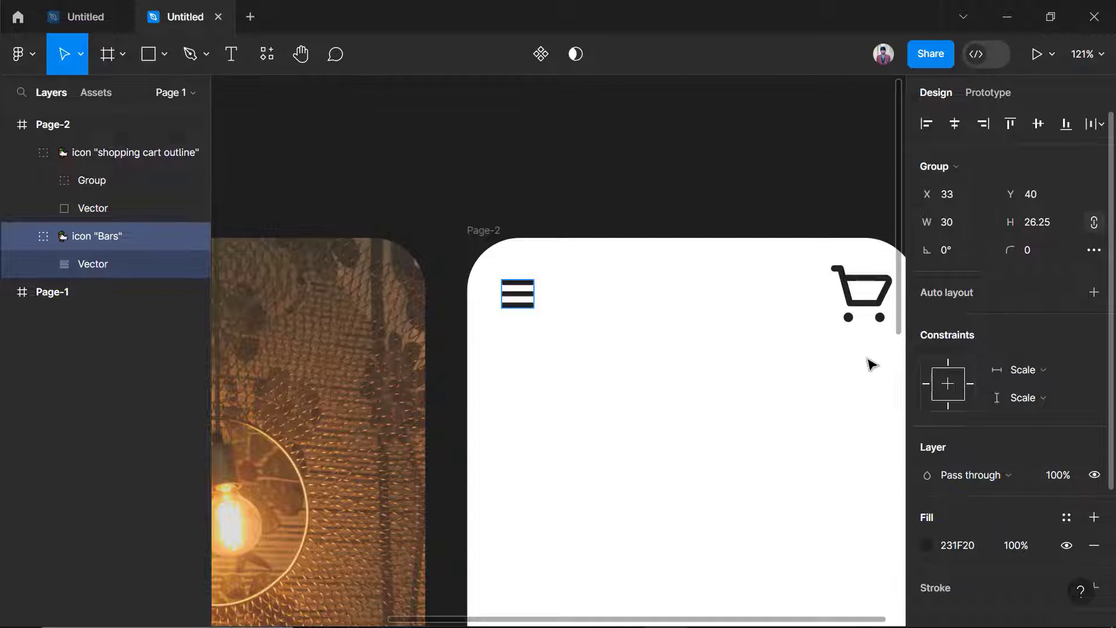
pyautogui.write('30')
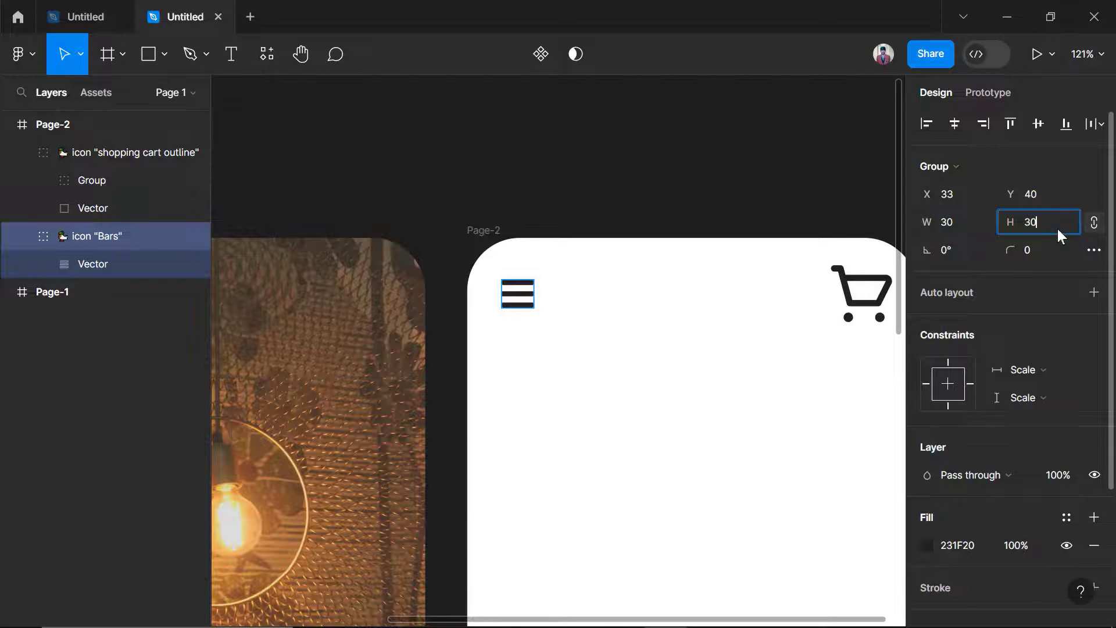
pyautogui.press('Return')
# Shrink the shopping cart icon to 49 × 49 and place it at X 360, Y 31, vertically centred with the bars icon.
pyautogui.press('Tab')
pyautogui.write('30')
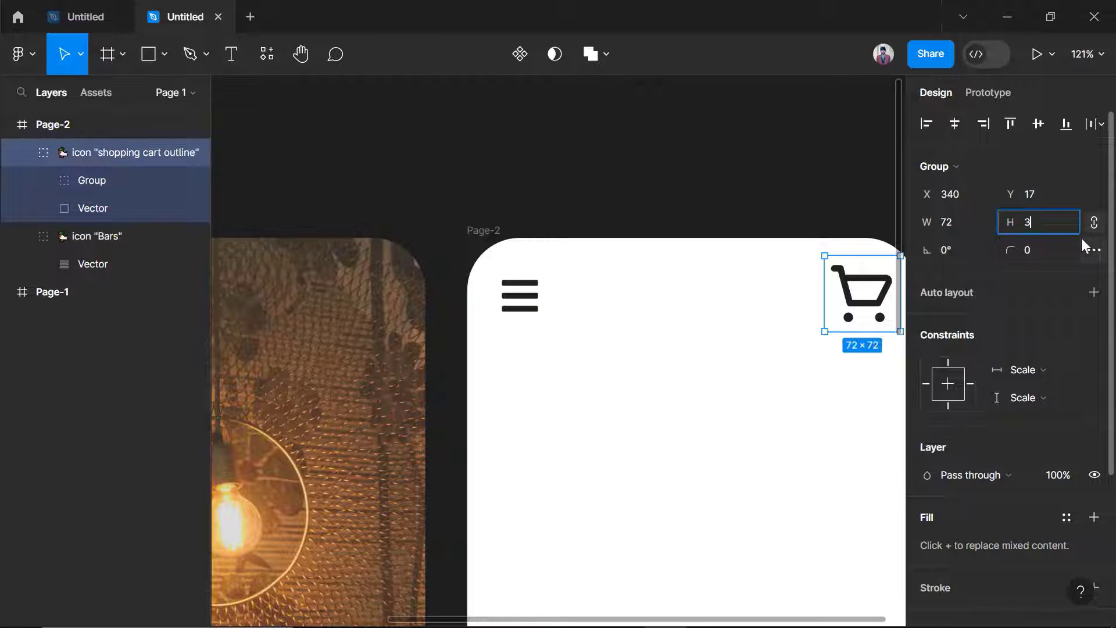
pyautogui.press('Return')
pyautogui.scroll(2, 872, 291)
pyautogui.moveTo(830, 265); pyautogui.dragTo(692, 316)
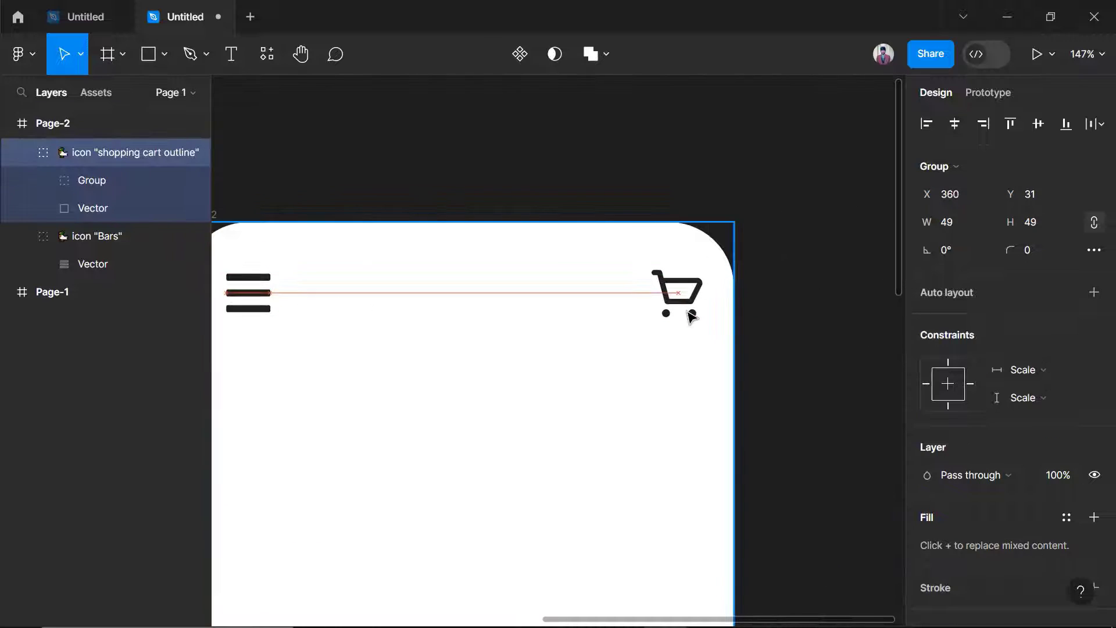
pyautogui.scroll(-5, 780, 324)
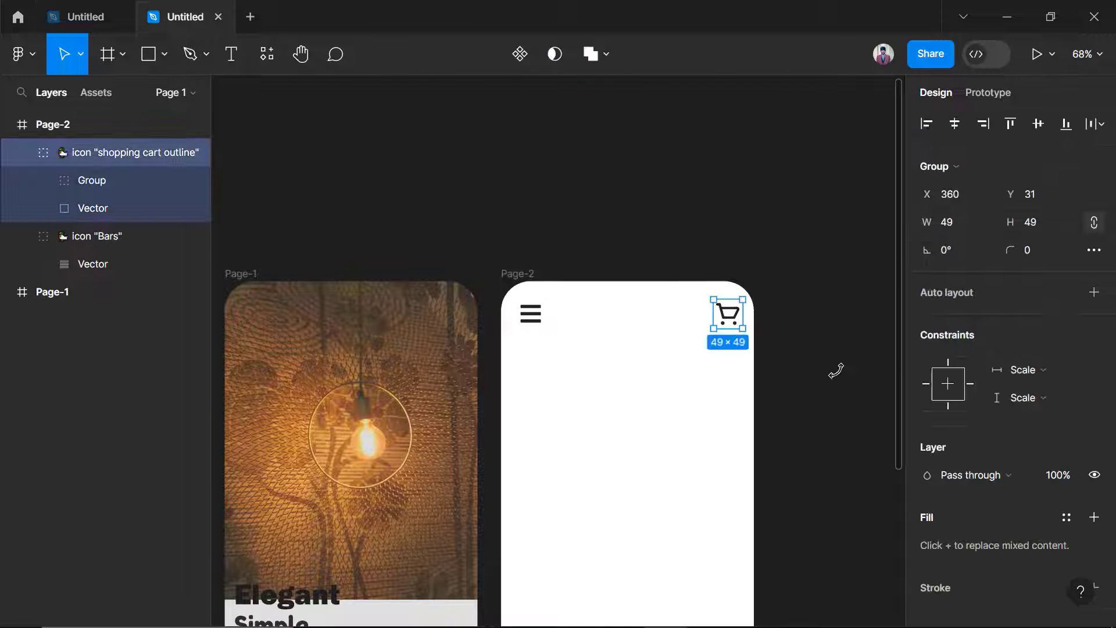
pyautogui.click(828, 325)
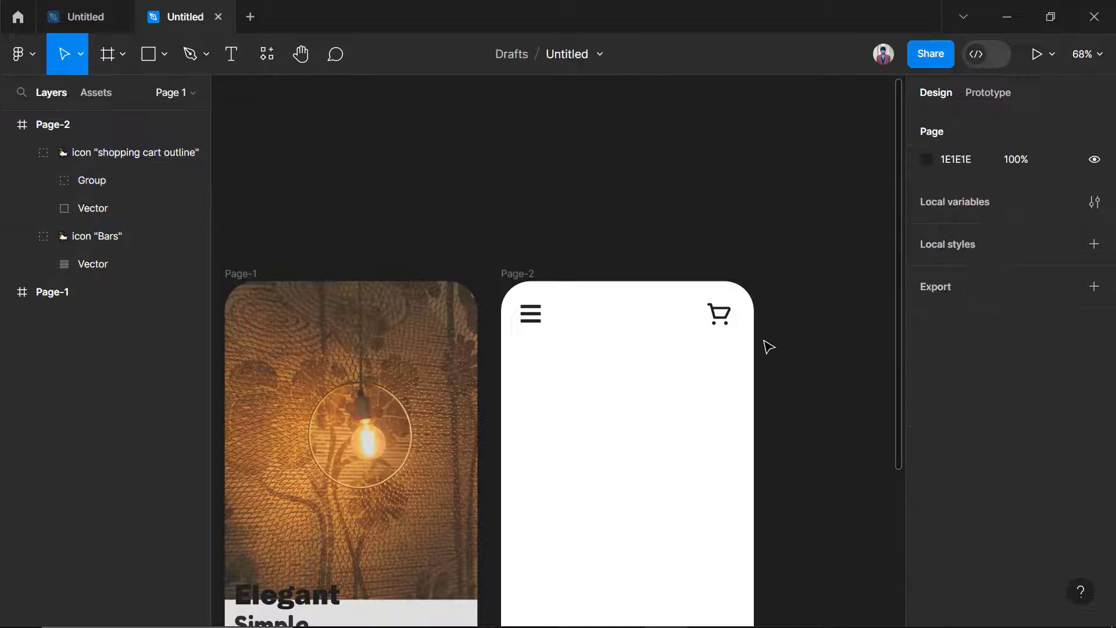
# Change the Page-2 frame's fill to light grey DADADA.
pyautogui.click(66, 8)
pyautogui.click(207, 9)
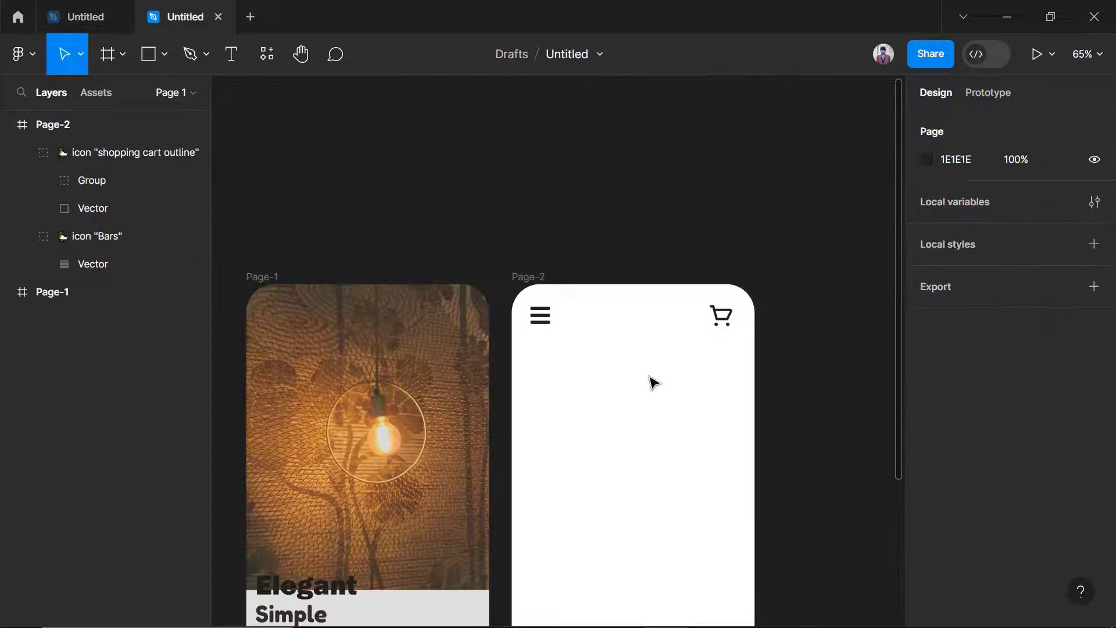
pyautogui.click(80, 126)
pyautogui.scroll(-3, 989, 442)
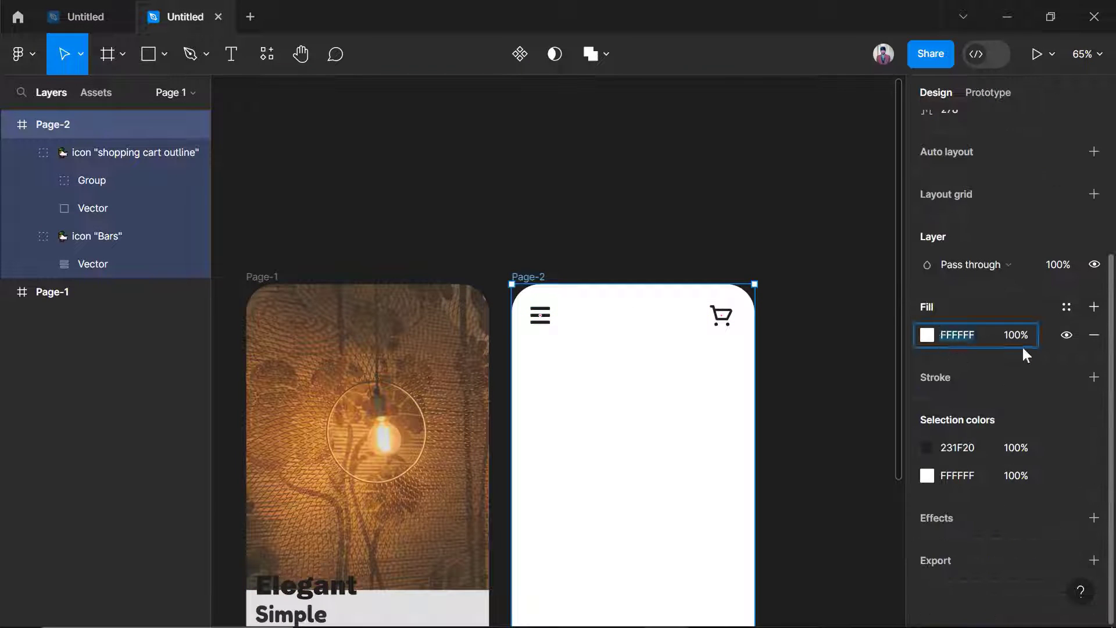
pyautogui.click(927, 335)
pyautogui.moveTo(697, 174); pyautogui.dragTo(678, 217)
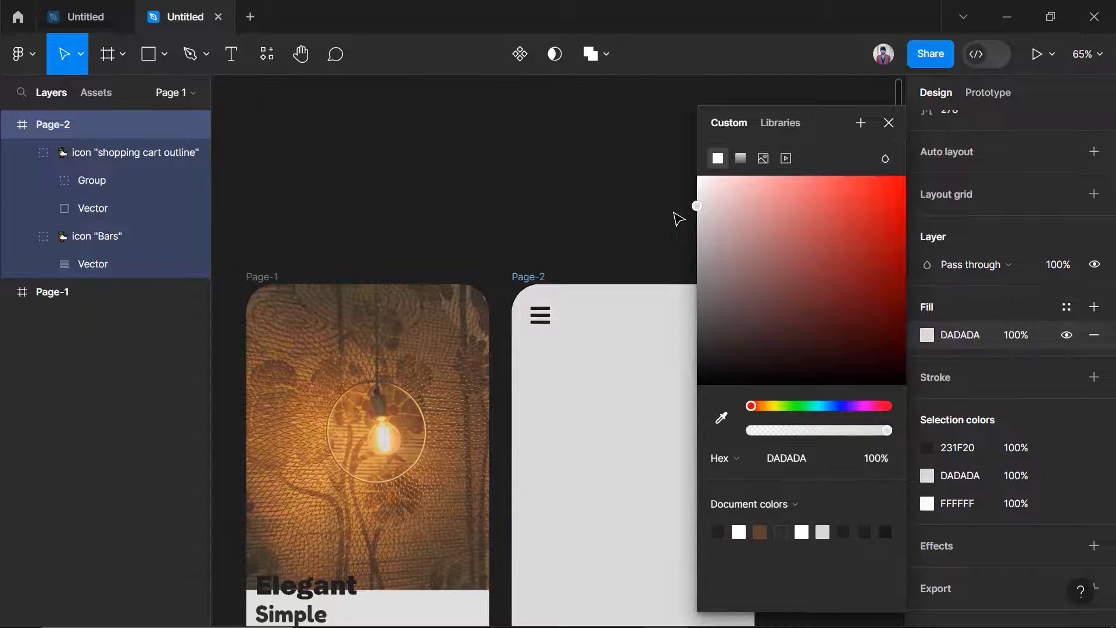
pyautogui.click(599, 282)
pyautogui.scroll(-3, 599, 285)
# Add the heading "Hot Deals" below the bars icon at X 35, Y 89 and shrink its text box to 104 × 27.
pyautogui.click(114, 8)
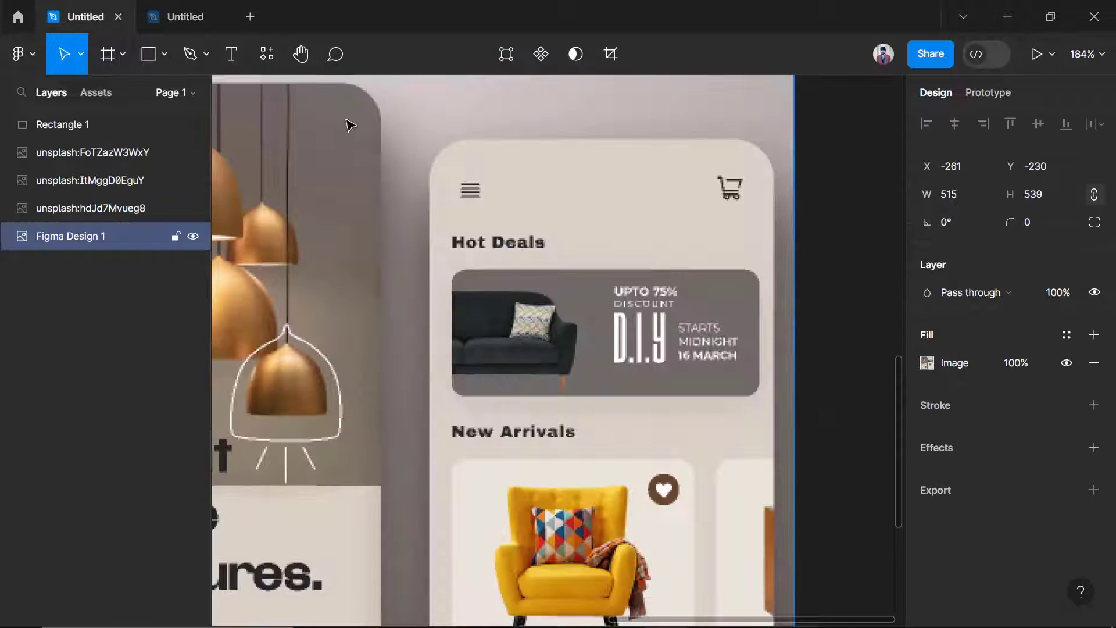
pyautogui.click(185, 16)
pyautogui.scroll(5, 567, 326)
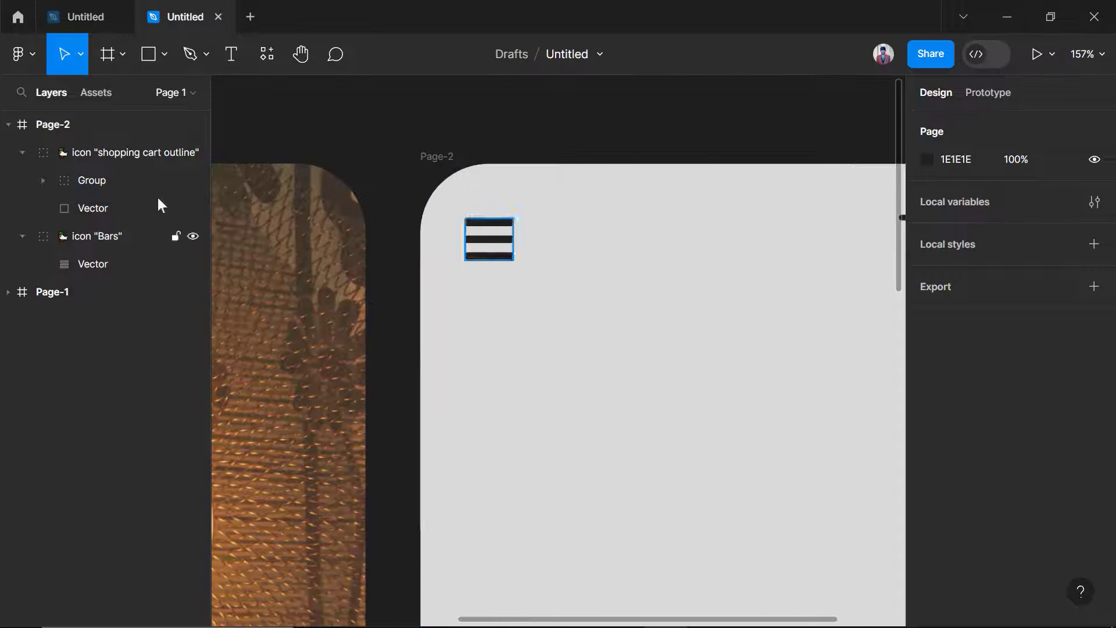
pyautogui.press('t')
pyautogui.moveTo(468, 286); pyautogui.dragTo(679, 334)
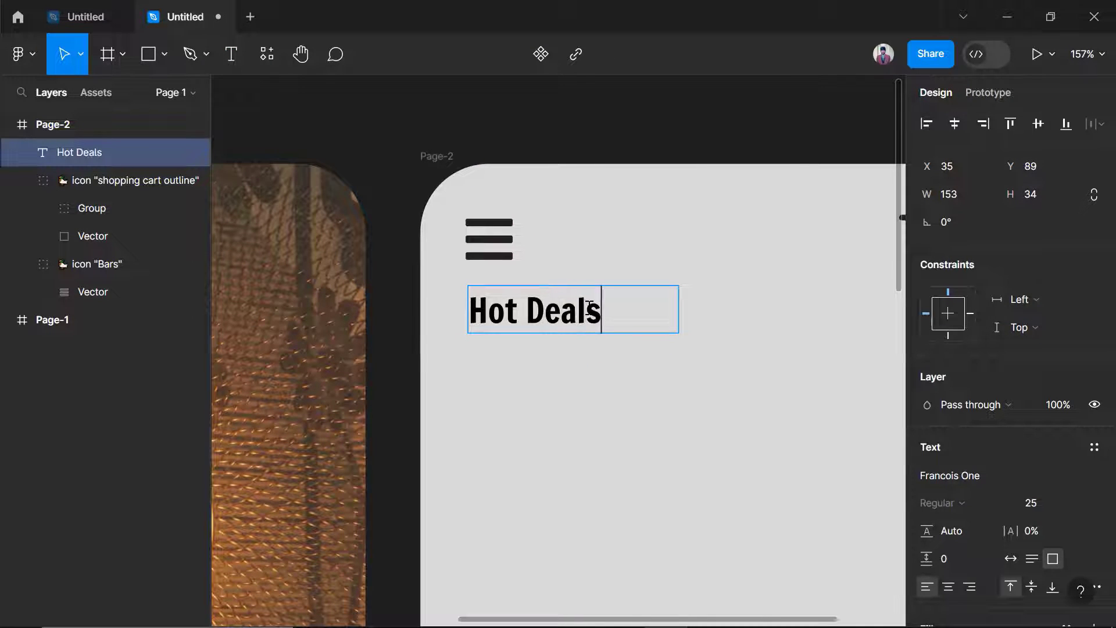
pyautogui.press('Escape')
pyautogui.moveTo(677, 333); pyautogui.dragTo(611, 324)
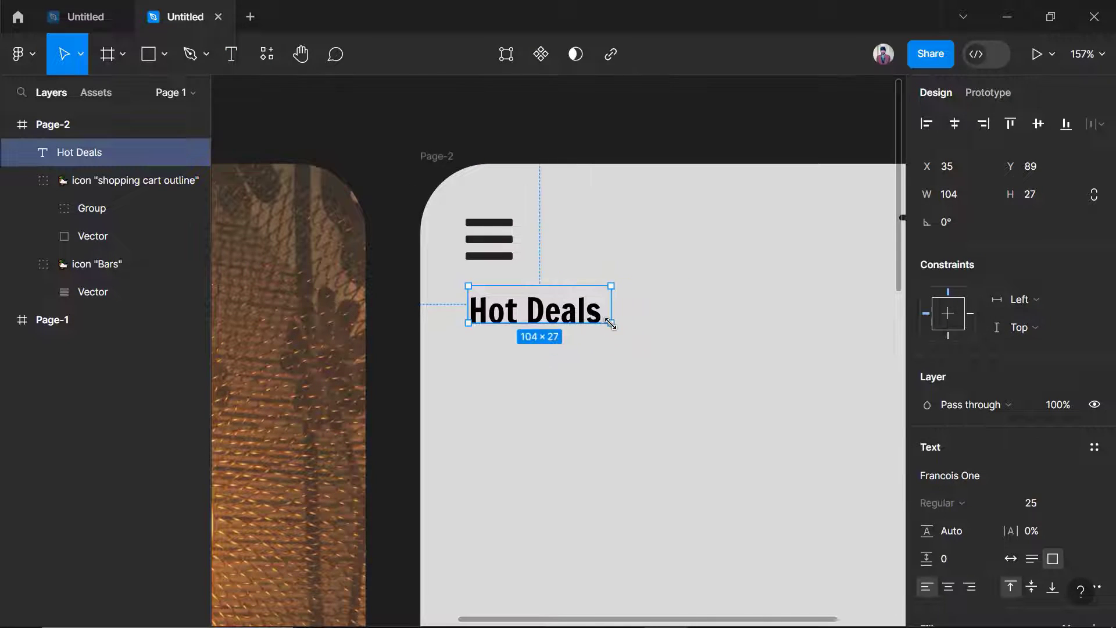
pyautogui.click(415, 225)
# Compare the Hot Deals heading and sofa banner in the reference image with Page-2.
pyautogui.click(85, 16)
pyautogui.scroll(3, 532, 259)
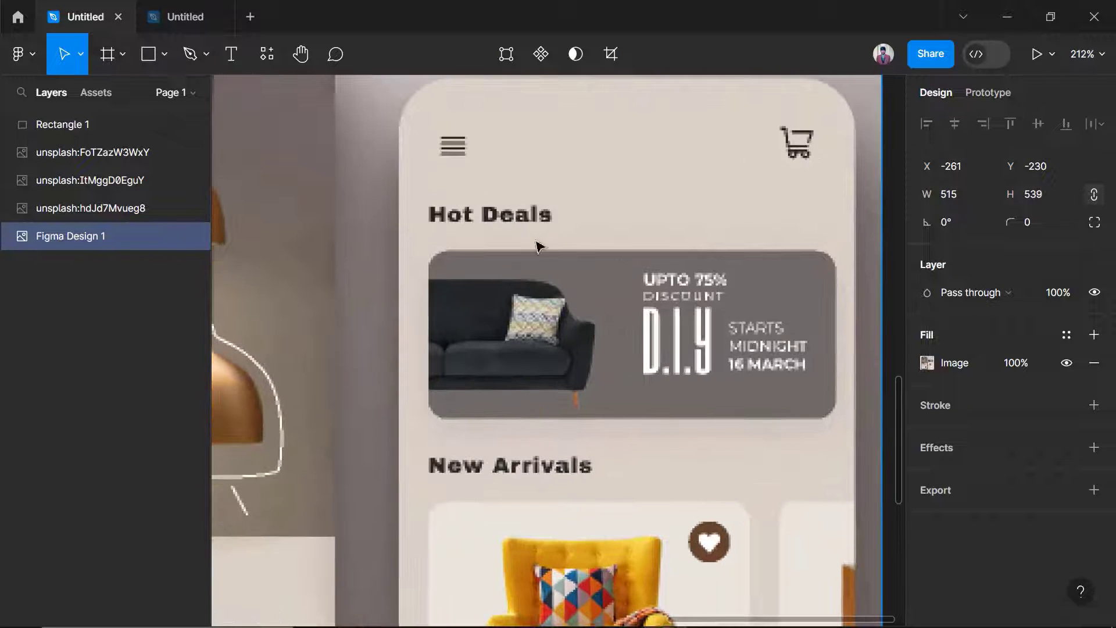
pyautogui.click(184, 17)
pyautogui.scroll(-3, 407, 268)
pyautogui.click(86, 16)
pyautogui.scroll(-4, 432, 361)
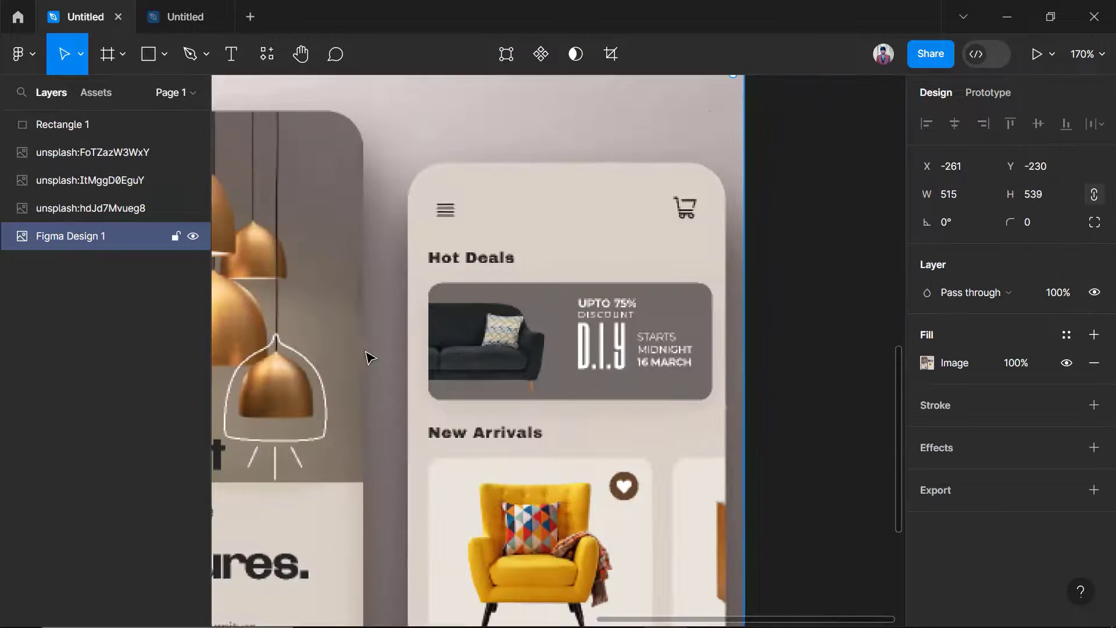
# Copy the grey sofa photo from the reference file into Page-2 and place it below the Hot Deals heading at X 42, Y 155.
pyautogui.scroll(-3, 378, 371)
pyautogui.scroll(1, 525, 201)
pyautogui.click(491, 186)
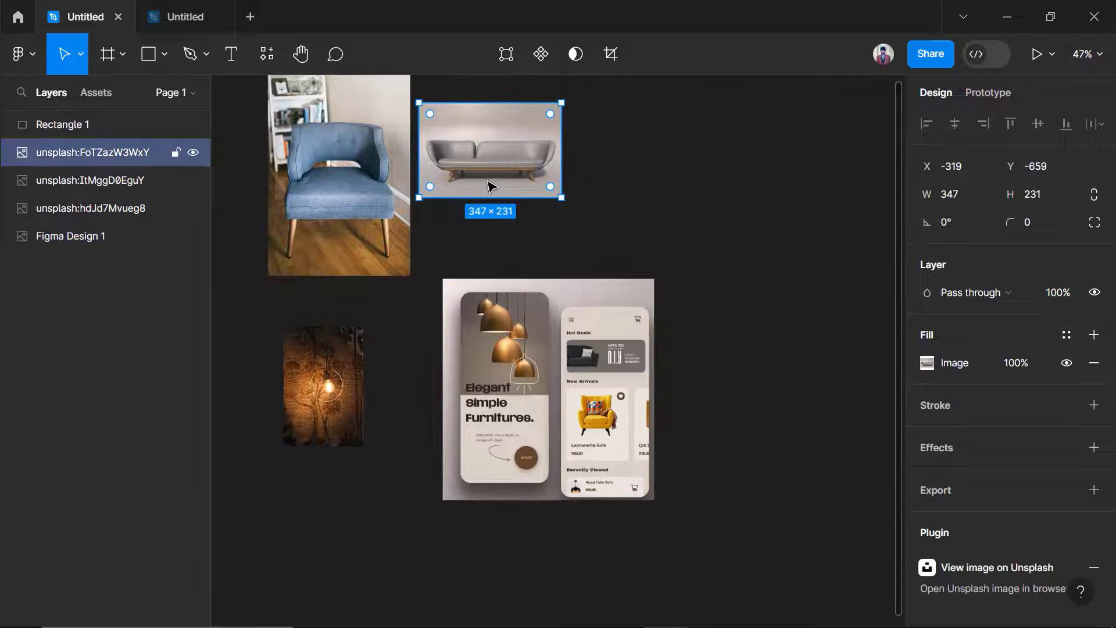
pyautogui.click(185, 16)
pyautogui.click(596, 392)
pyautogui.hotkey('ctrl', 'v')
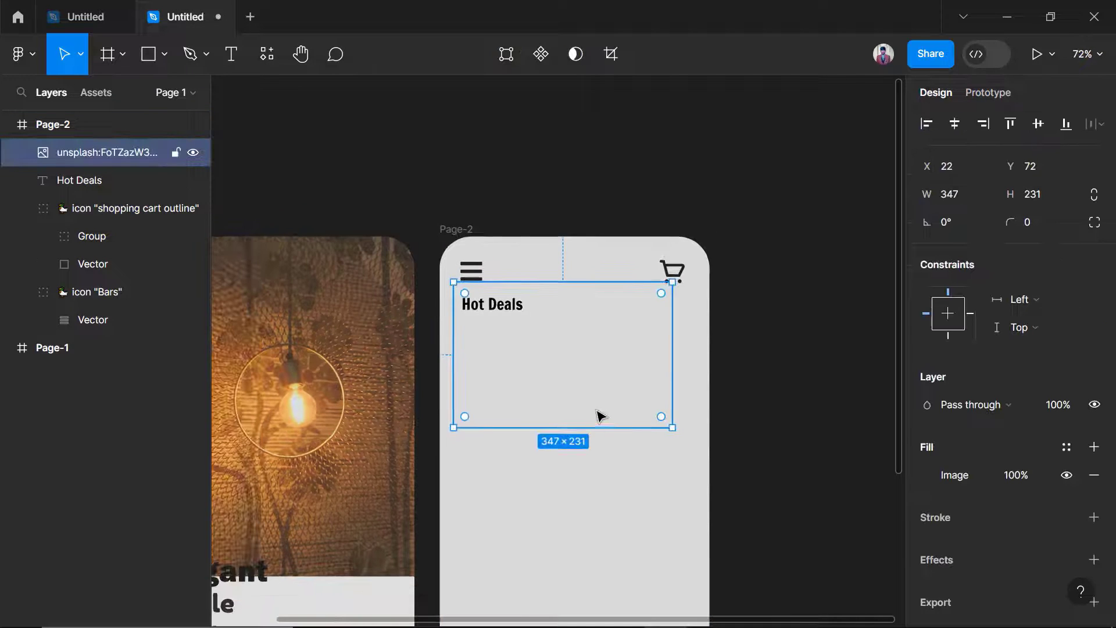
pyautogui.moveTo(781, 206); pyautogui.dragTo(608, 468)
pyautogui.hotkey('shift', '2')
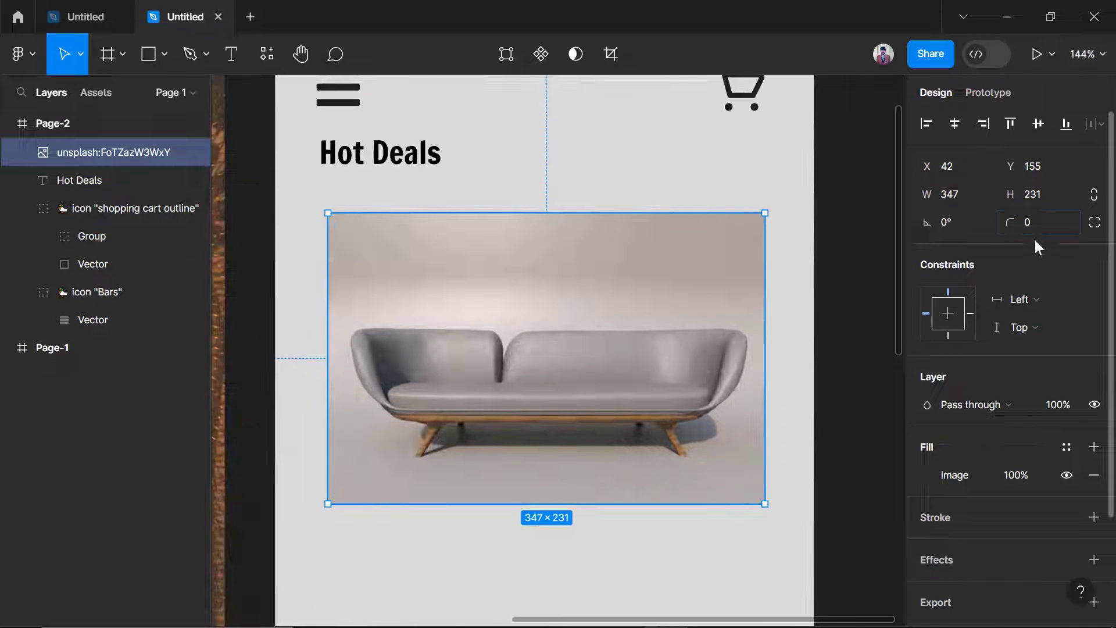
# Round the sofa photo's corners with a radius of 50 and reduce its height to 179.
pyautogui.click(1042, 221)
pyautogui.write('50')
pyautogui.press('Return')
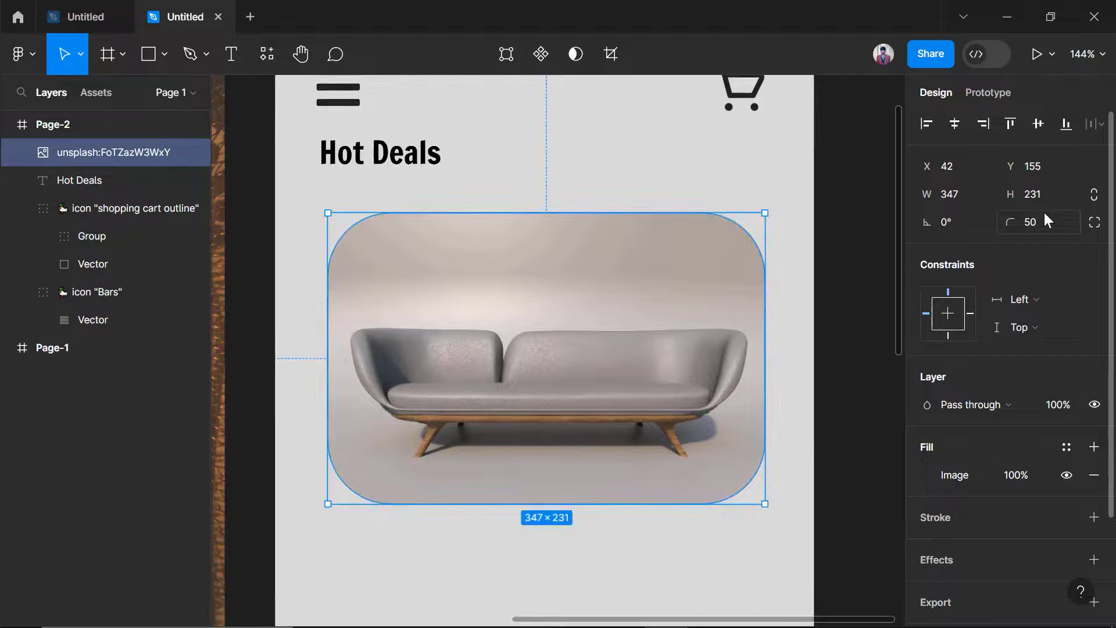
pyautogui.moveTo(566, 506); pyautogui.dragTo(567, 423)
pyautogui.hotkey('ctrl', 'z')
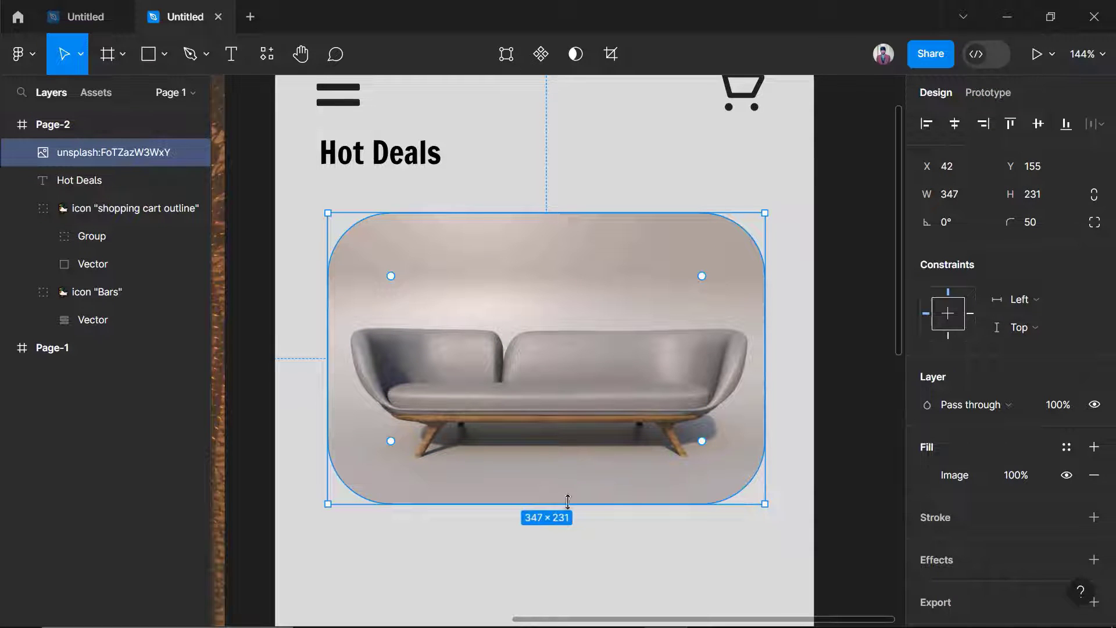
pyautogui.moveTo(605, 496); pyautogui.dragTo(606, 475)
pyautogui.moveTo(599, 212); pyautogui.dragTo(599, 249)
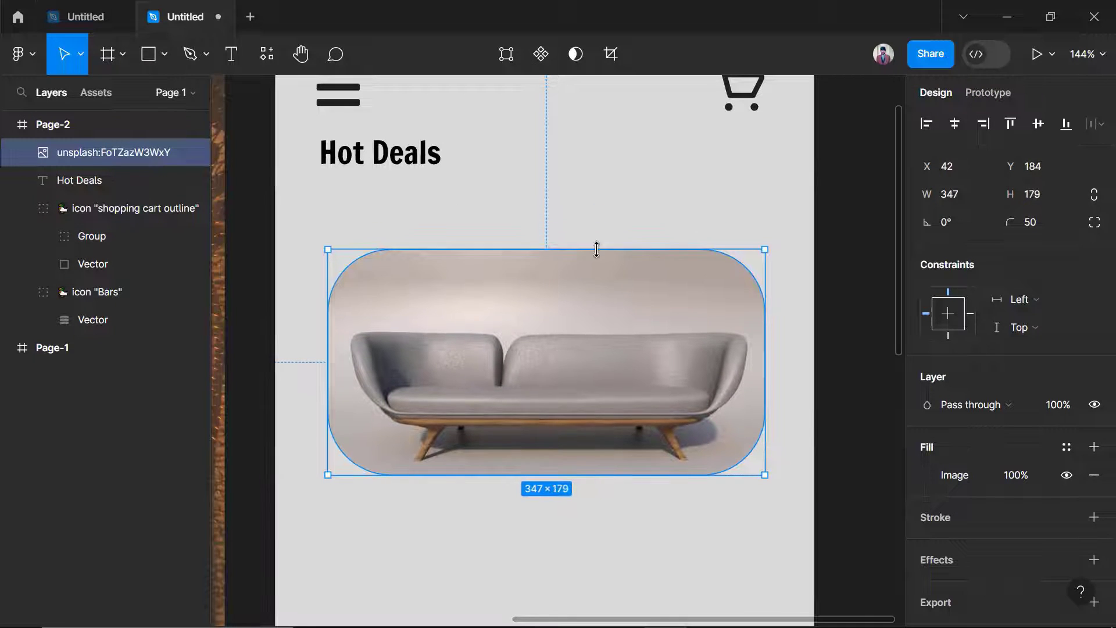
# Move the sofa photo down to X 42, Y 311, leaving free space below the Hot Deals heading.
pyautogui.moveTo(545, 422); pyautogui.dragTo(539, 387)
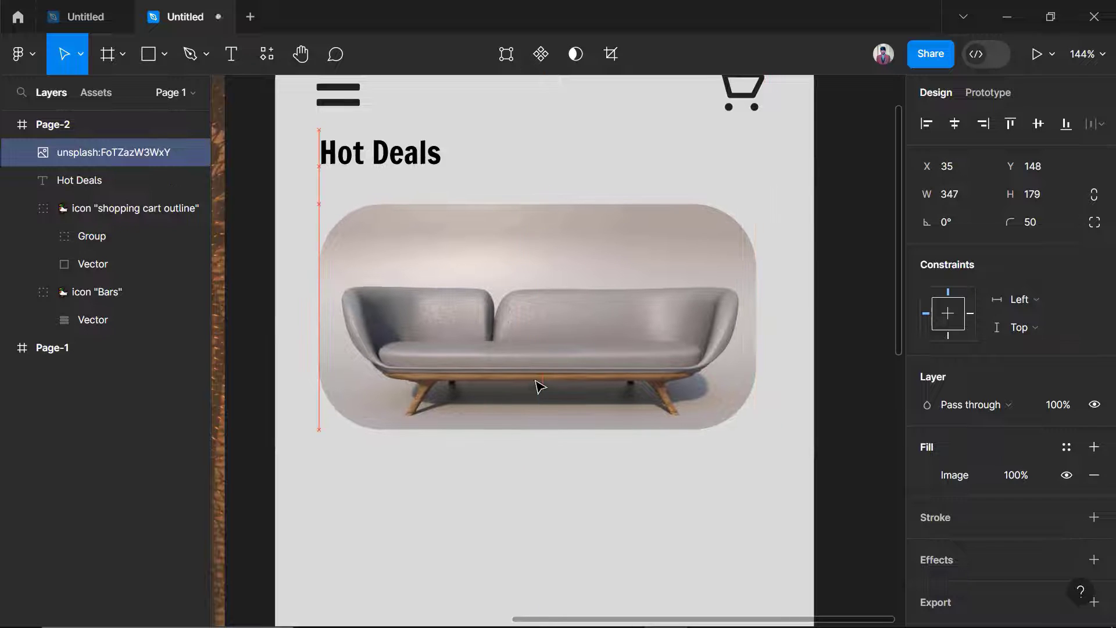
pyautogui.click(853, 364)
pyautogui.hotkey('ctrl', 'z')
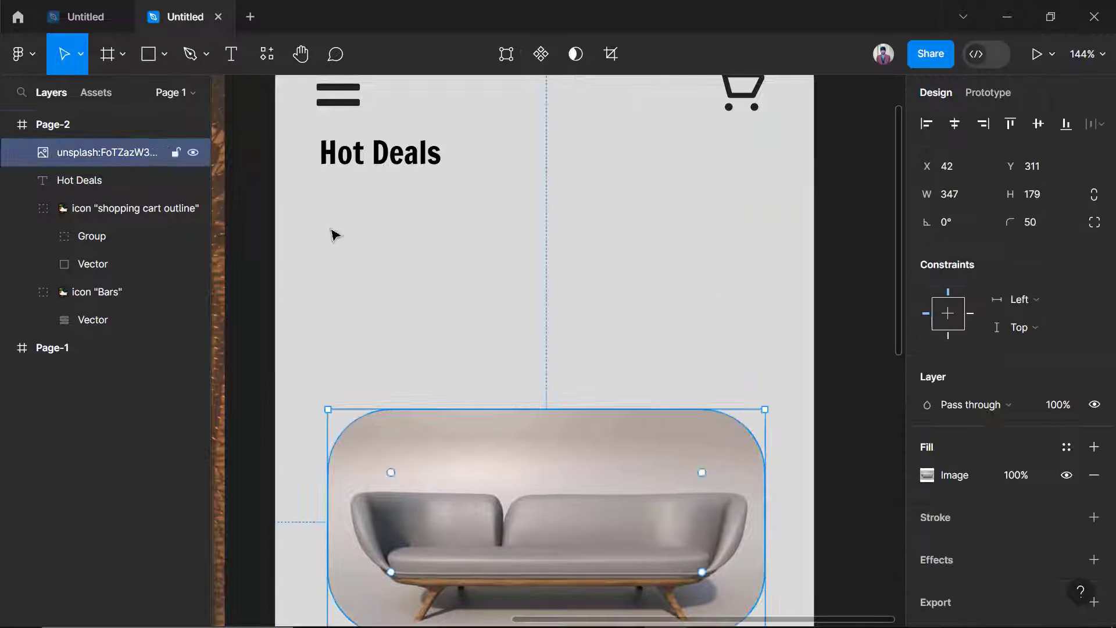
# Draw a rectangle about 311 × 141 below the Hot Deals heading at X 52, Y 144 and give it a corner radius of 40.
pyautogui.click(165, 54)
pyautogui.click(148, 97)
pyautogui.moveTo(341, 199); pyautogui.dragTo(735, 378)
pyautogui.write('50')
pyautogui.press('Return')
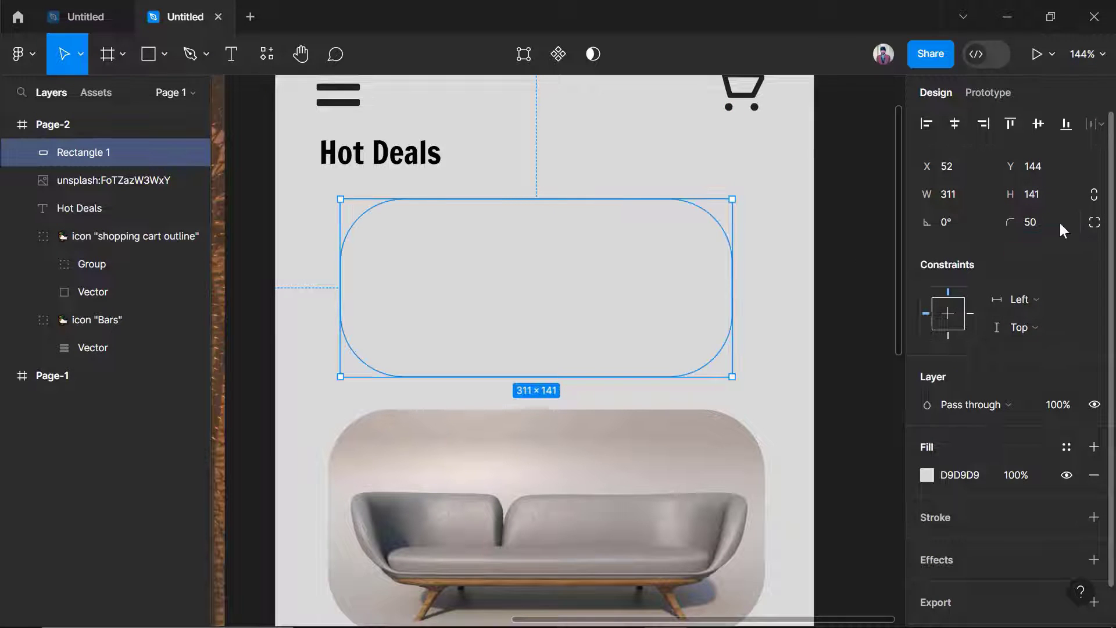
pyautogui.moveTo(1052, 235); pyautogui.dragTo(972, 239)
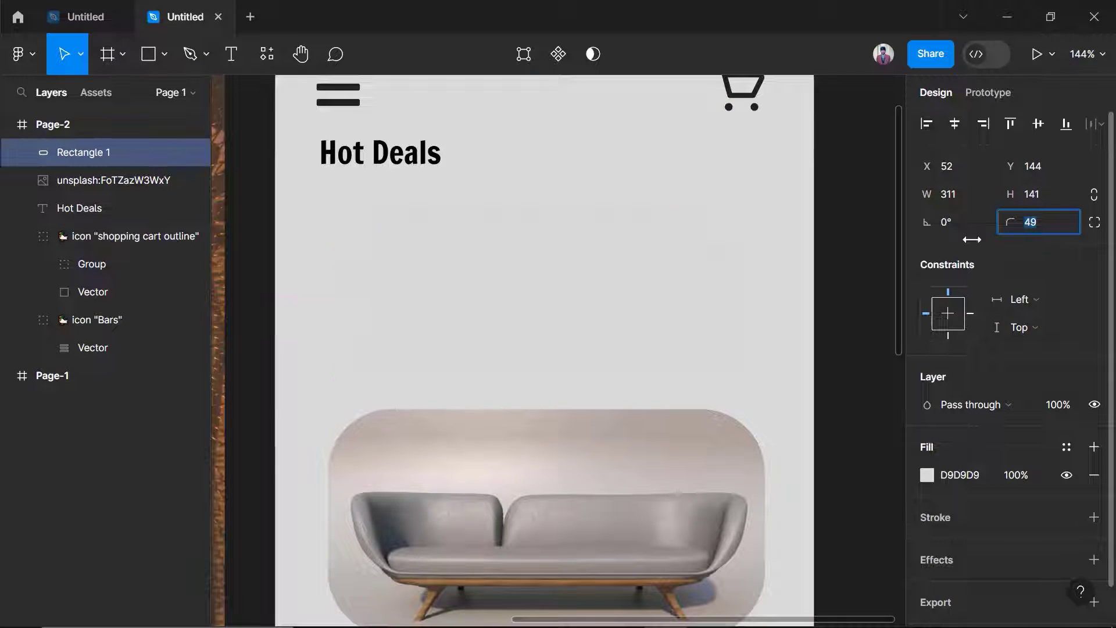
pyautogui.click(1003, 241)
# Try a linear gradient as the rectangle's fill.
pyautogui.scroll(-1, 947, 459)
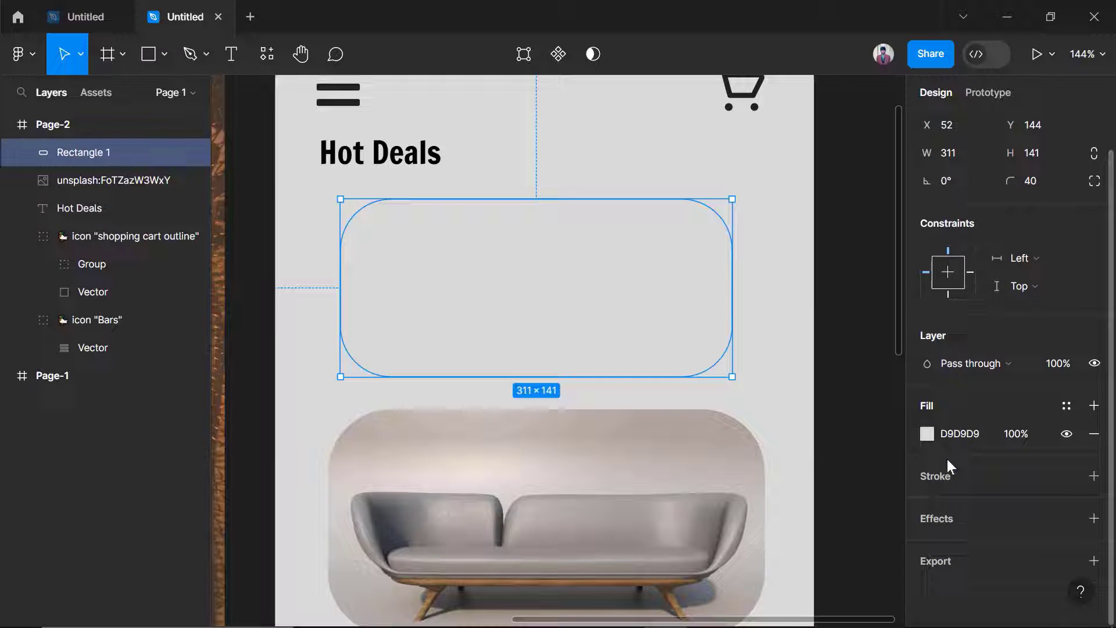
pyautogui.click(927, 434)
pyautogui.click(740, 157)
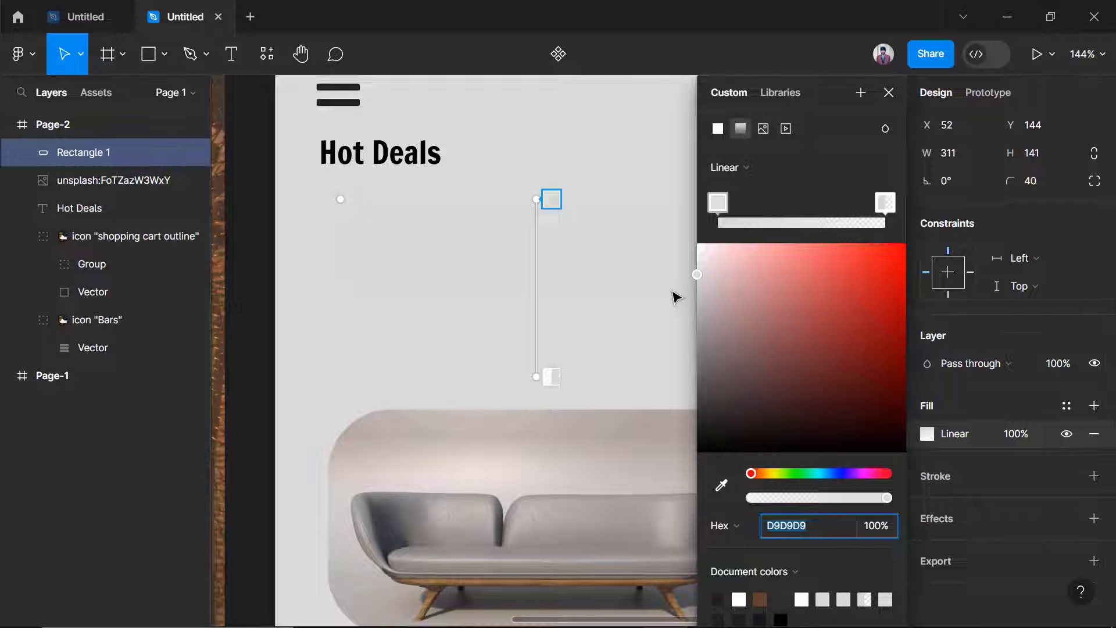
pyautogui.click(888, 94)
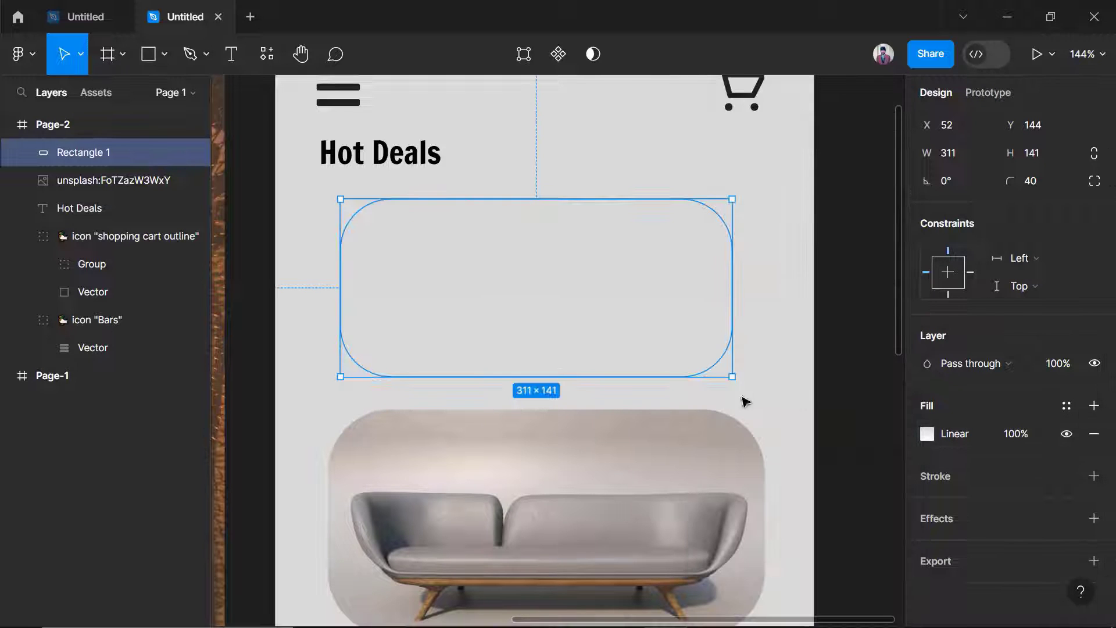
# Fill the rectangle with solid dark grey 2E2E2E at 17% opacity.
pyautogui.click(926, 435)
pyautogui.click(719, 128)
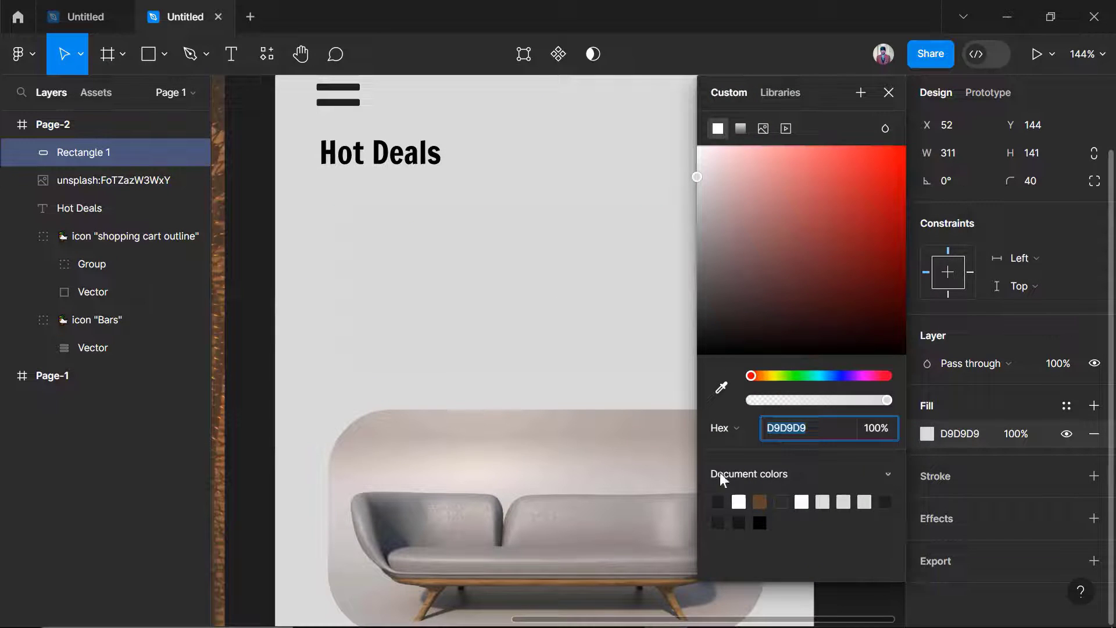
pyautogui.click(781, 502)
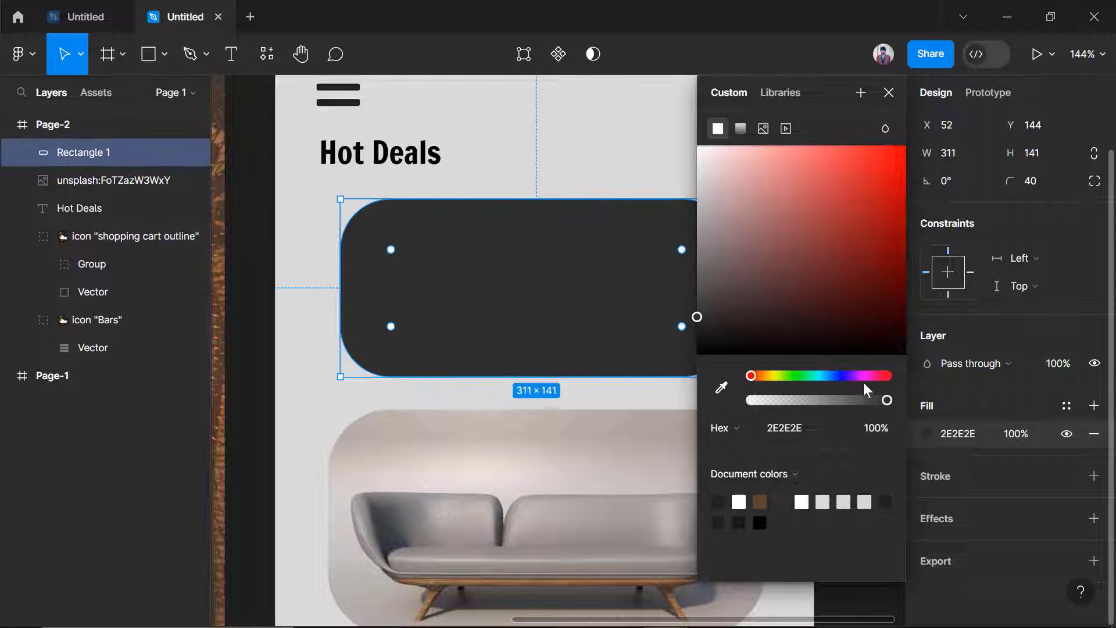
pyautogui.moveTo(863, 400); pyautogui.dragTo(776, 403)
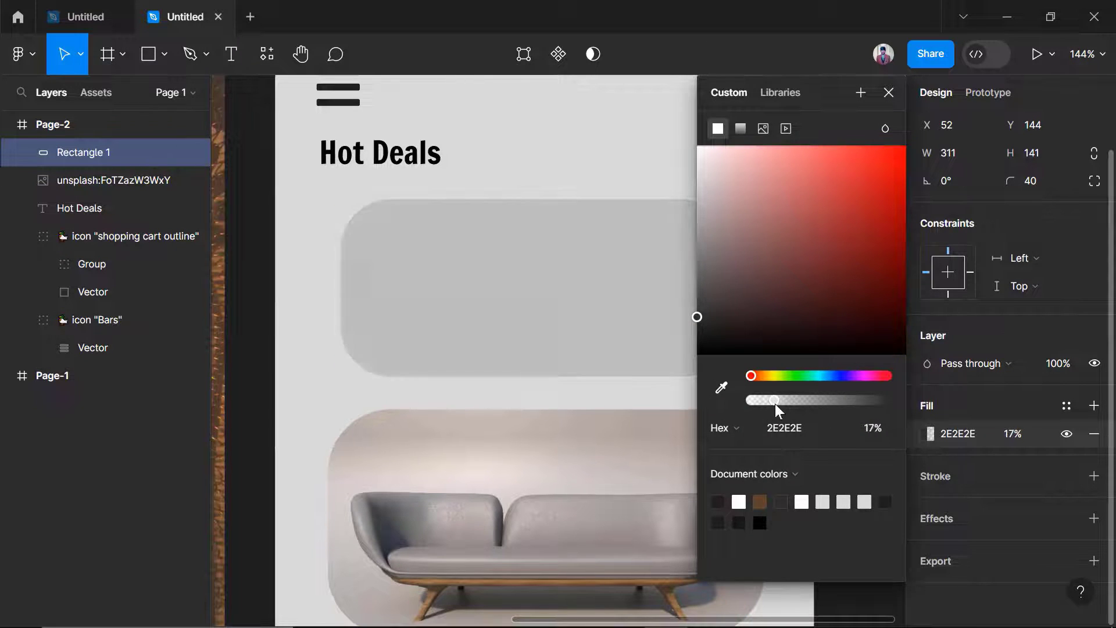
pyautogui.click(889, 92)
# Shrink the sofa photo to 215 × 111 and place it over the rectangle's upper-left part at X 50, Y 144.
pyautogui.moveTo(568, 518); pyautogui.dragTo(554, 384)
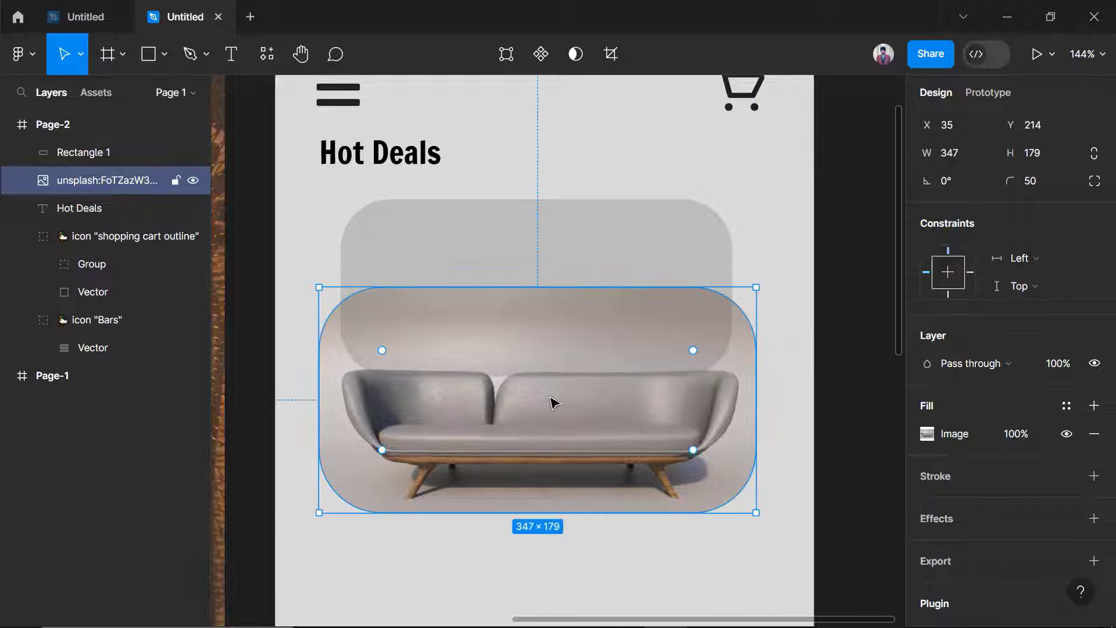
pyautogui.rightClick(524, 375)
pyautogui.click(476, 438)
pyautogui.moveTo(476, 438); pyautogui.dragTo(491, 334)
pyautogui.moveTo(769, 410); pyautogui.dragTo(605, 324)
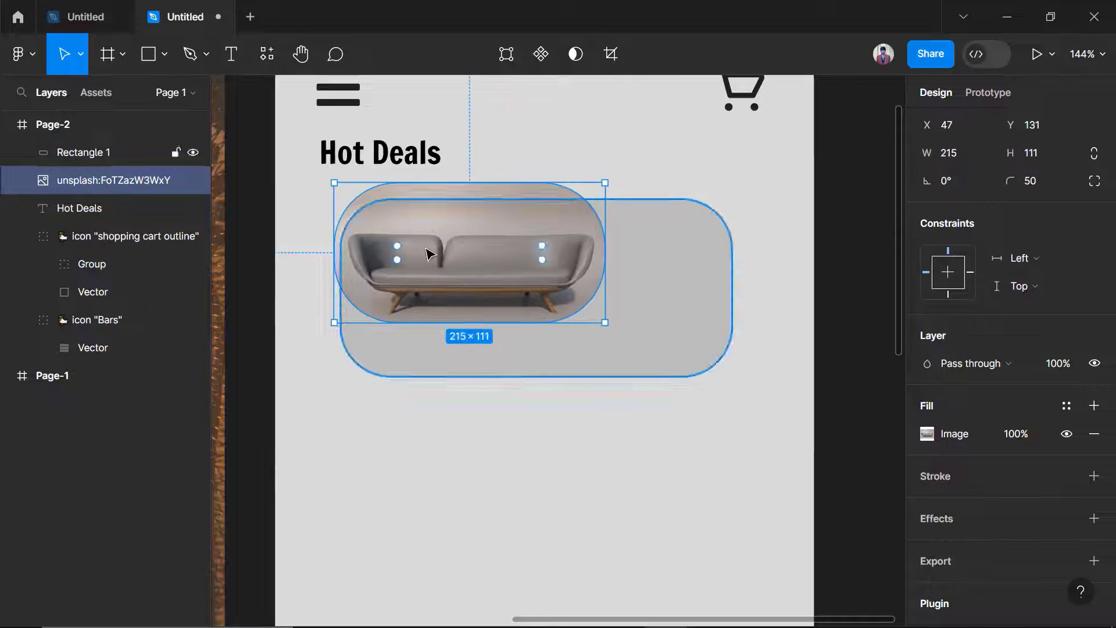
pyautogui.moveTo(436, 252)
pyautogui.mouseDown()
pyautogui.moveTo(444, 282)
pyautogui.moveTo(438, 269)
pyautogui.mouseUp()
# Give the sofa photo a corner radius of 40, stretch its height to 143 and place it at X 52, Y 144.
pyautogui.write('4')
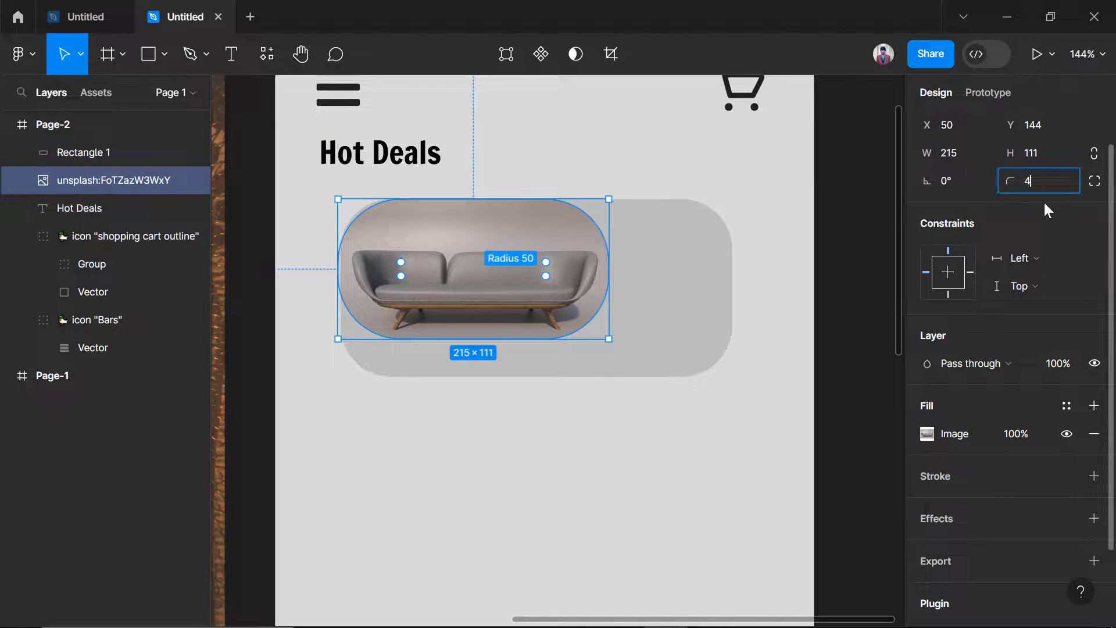
pyautogui.write('0')
pyautogui.press('Return')
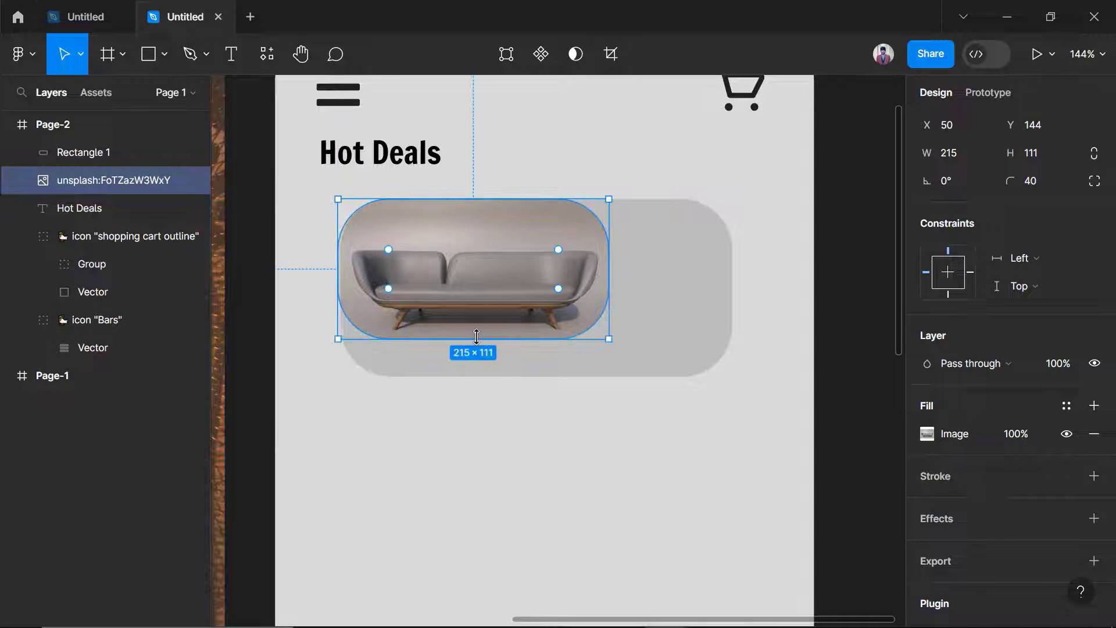
pyautogui.moveTo(476, 338); pyautogui.dragTo(477, 378)
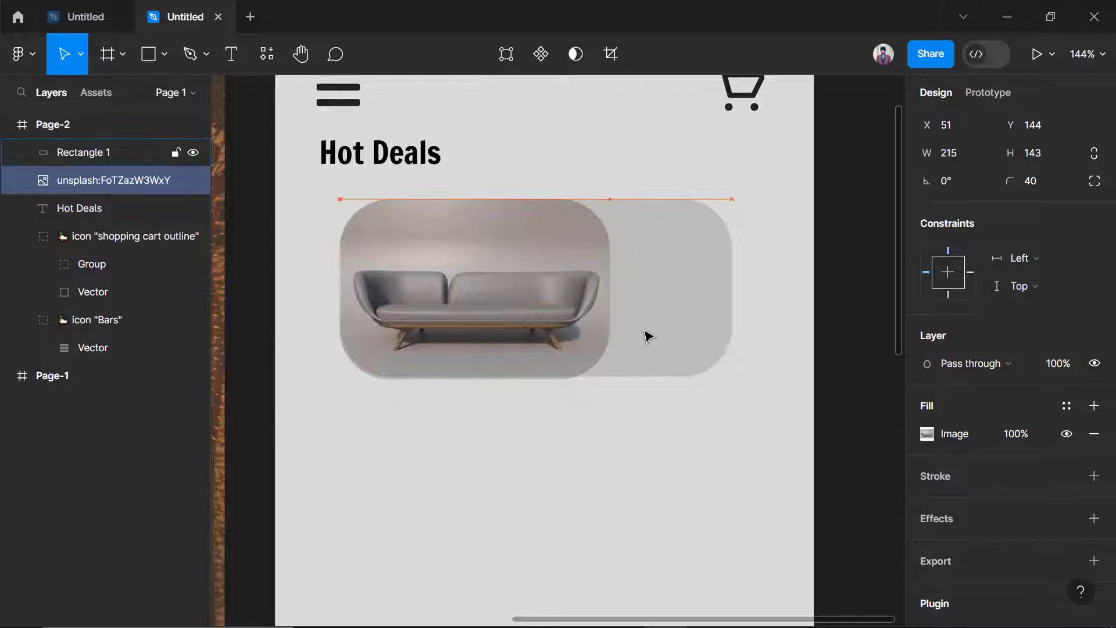
pyautogui.press('Right')
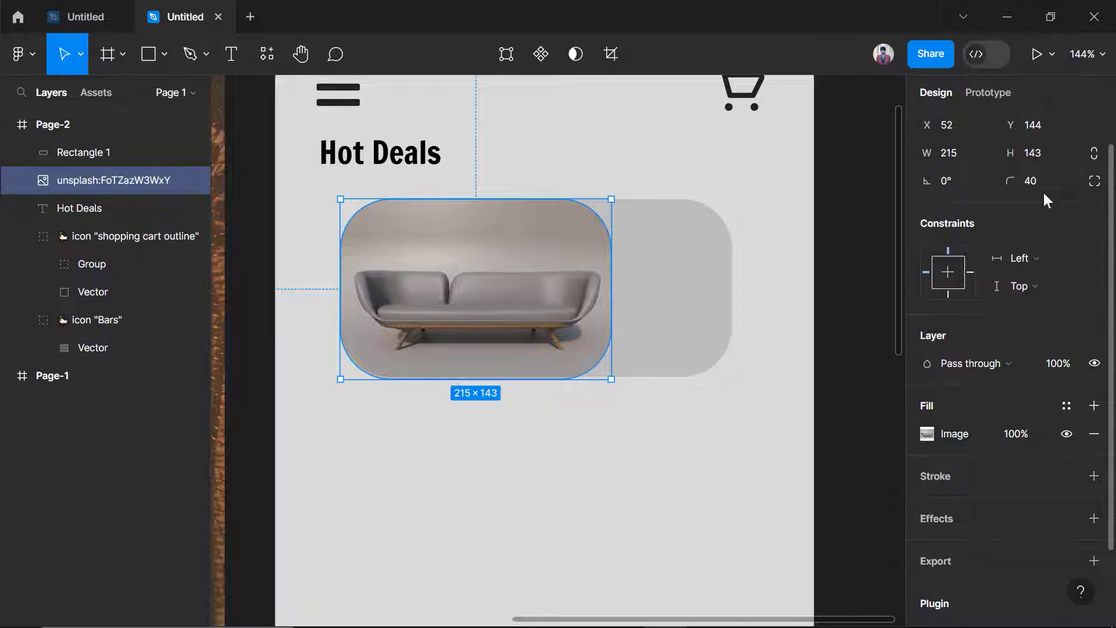
# Set the sofa photo's two right corner radii to 0, keeping the two left corners at 40.
pyautogui.click(1095, 182)
pyautogui.write('0')
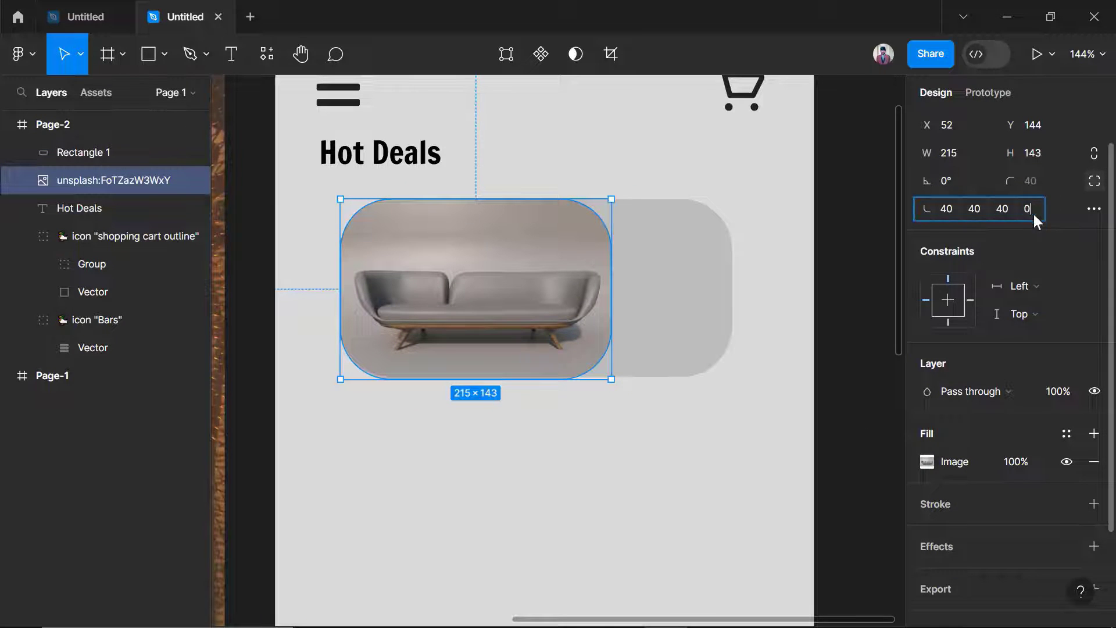
pyautogui.press('Return')
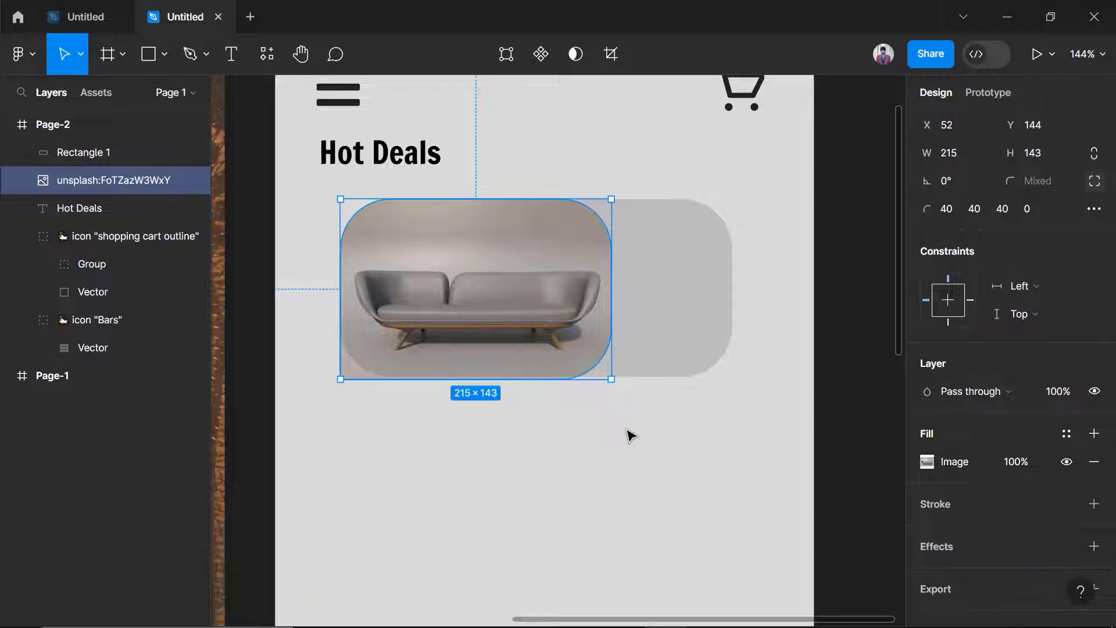
pyautogui.write('0')
pyautogui.press('Return')
pyautogui.click(979, 204)
pyautogui.write('0')
pyautogui.press('Return')
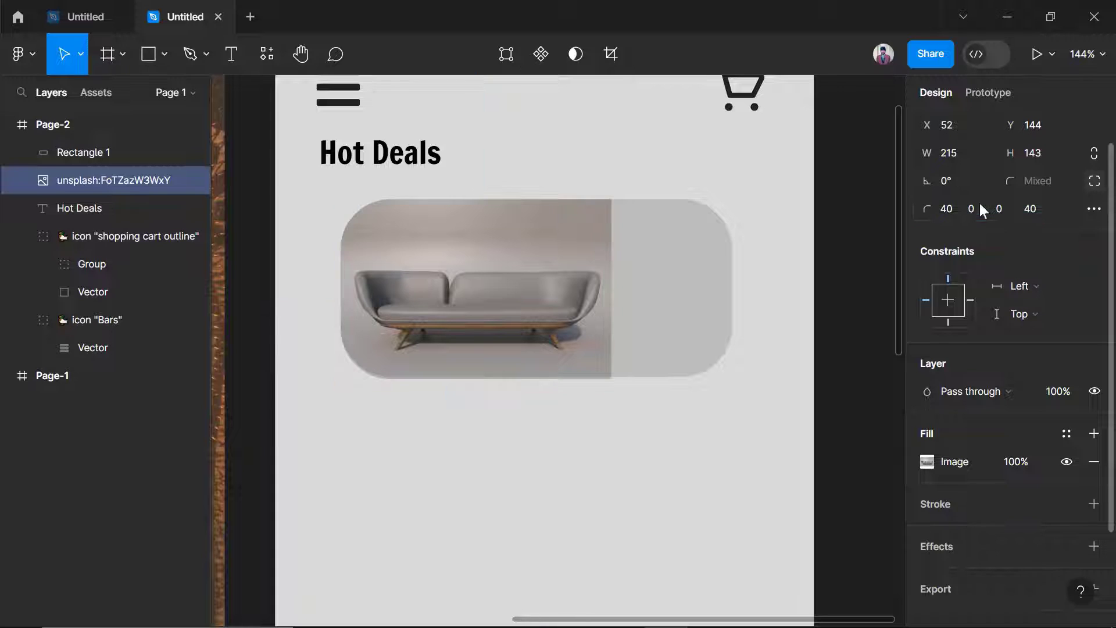
pyautogui.click(823, 373)
# Examine the Hot Deals banner in the reference image and compare it with the sofa banner on Page-2.
pyautogui.scroll(3, 681, 407)
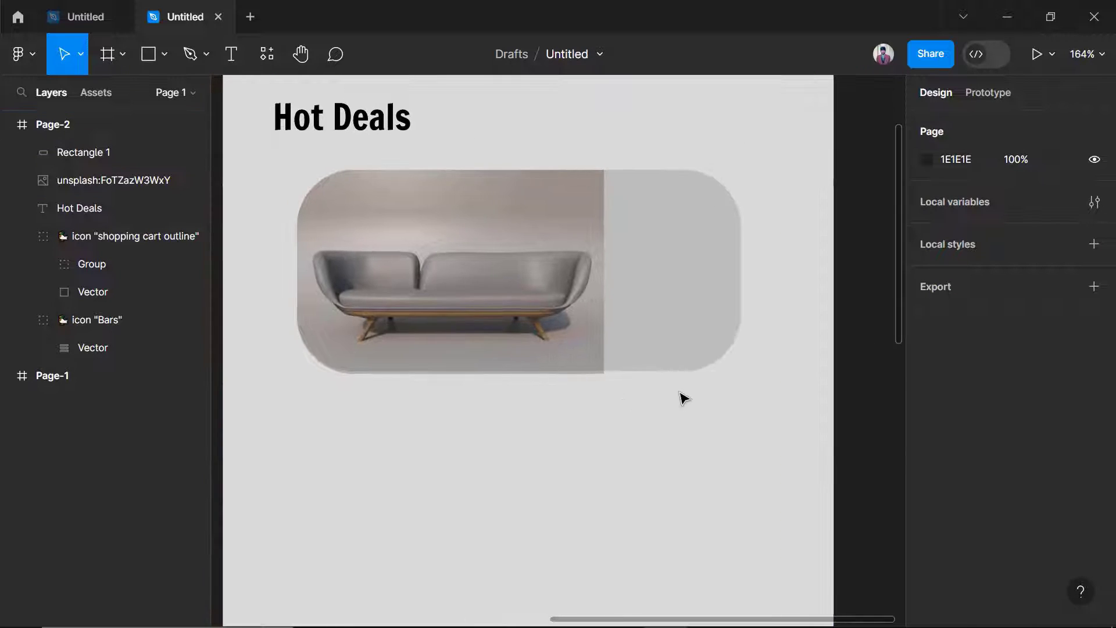
pyautogui.hscroll(5, 684, 399)
pyautogui.click(85, 16)
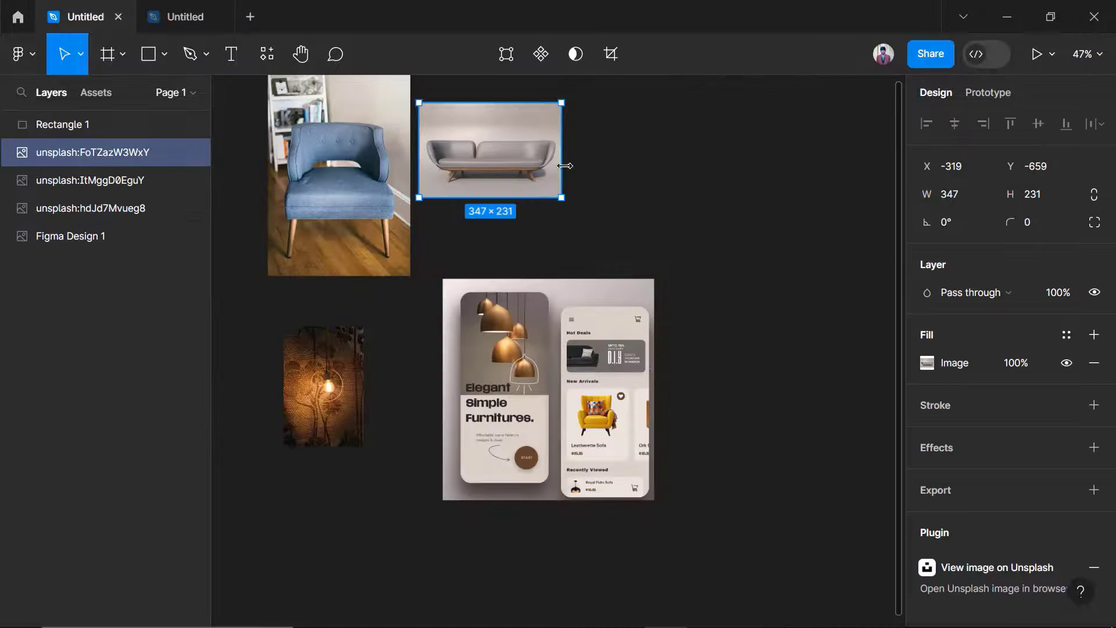
pyautogui.scroll(10, 591, 319)
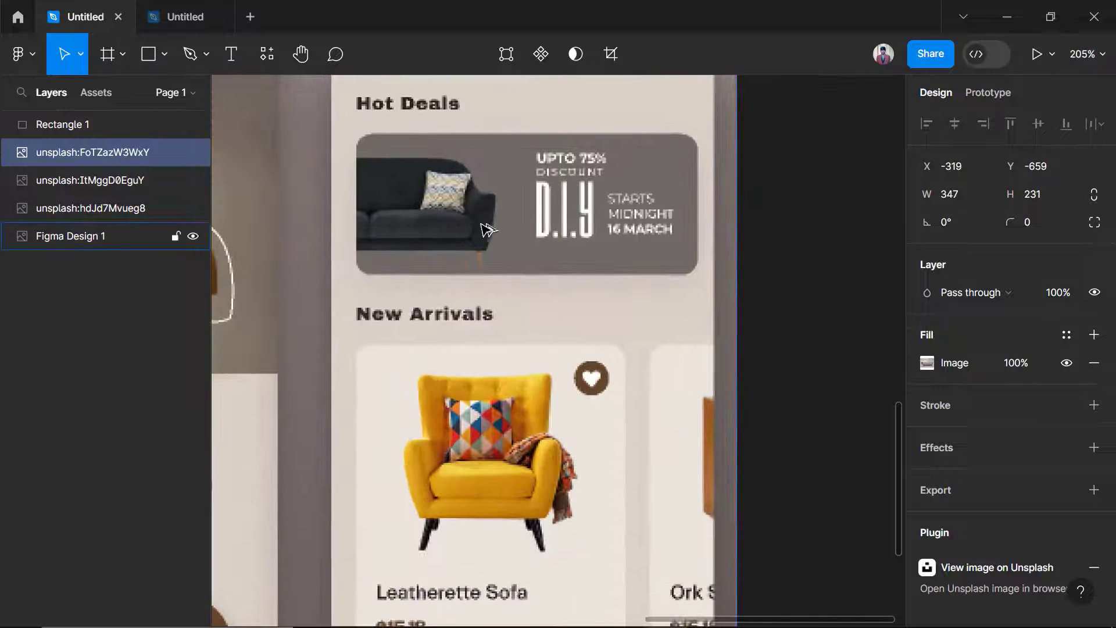
pyautogui.click(185, 16)
pyautogui.click(504, 317)
pyautogui.scroll(-2, 494, 341)
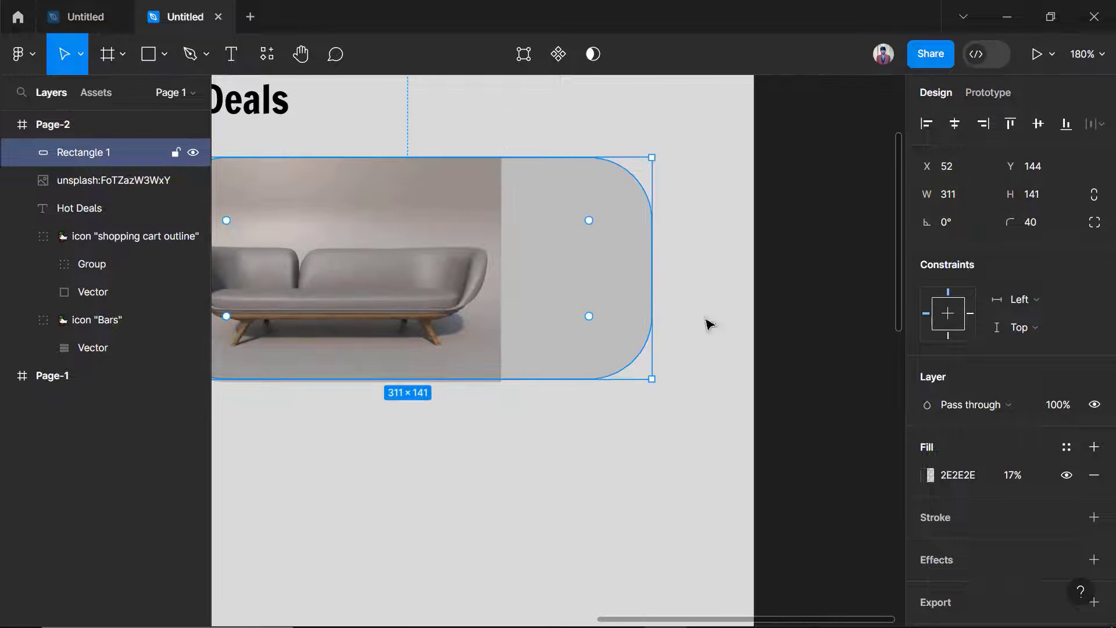
pyautogui.click(710, 324)
# Add the text 50% OFF on the banner's grey area right of the sofa, in a text box about 54 × 63.
pyautogui.scroll(3, 551, 306)
pyautogui.click(232, 54)
pyautogui.moveTo(494, 152)
pyautogui.mouseDown()
pyautogui.moveTo(535, 195)
pyautogui.moveTo(620, 204)
pyautogui.mouseUp()
pyautogui.write('50% OFF')
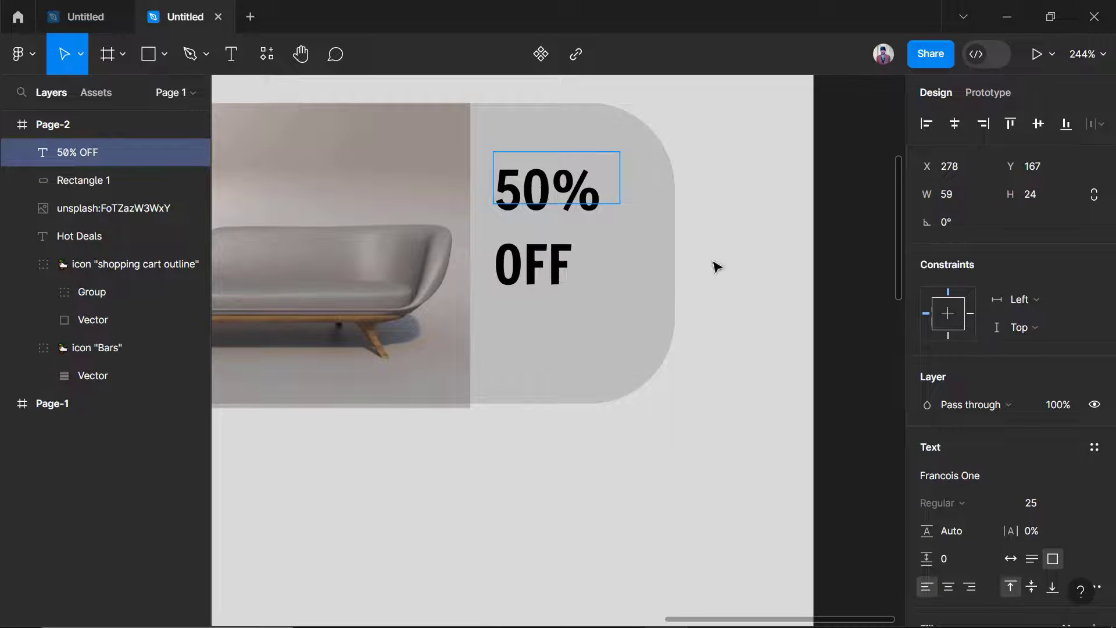
pyautogui.press('Escape')
pyautogui.moveTo(620, 204); pyautogui.dragTo(605, 286)
pyautogui.moveTo(560, 231); pyautogui.dragTo(591, 231)
# Lower the 50% OFF text's black fill opacity to 58%.
pyautogui.scroll(-4, 959, 494)
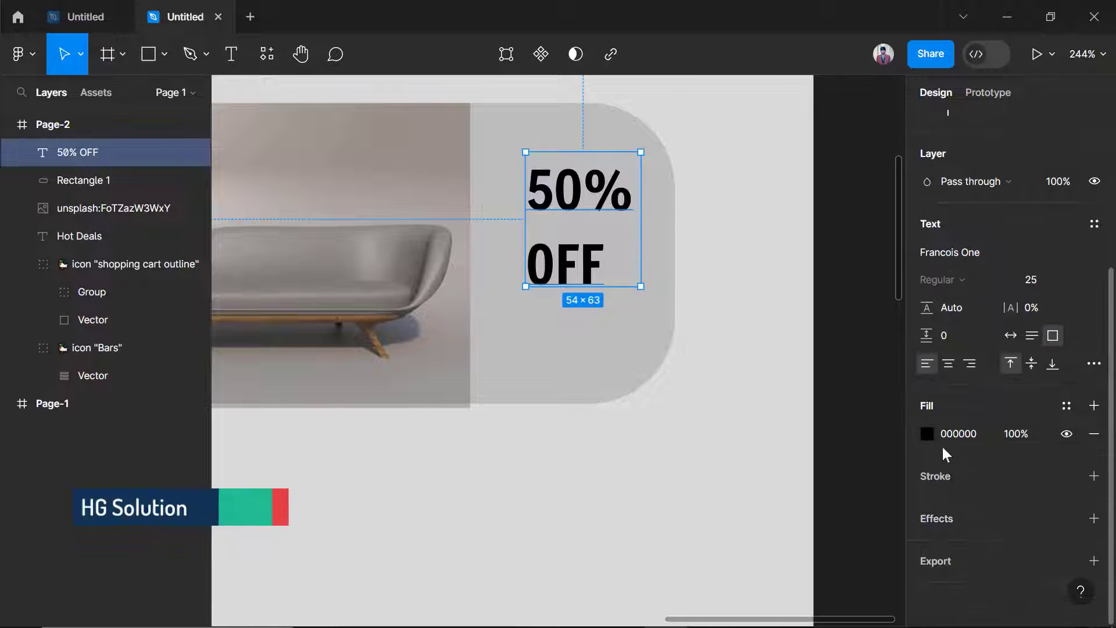
pyautogui.press('Down')
pyautogui.press('Down')
pyautogui.press('Down')
pyautogui.press('Down')
pyautogui.press('Down')
pyautogui.press('Down')
pyautogui.press('Down')
pyautogui.press('Down')
pyautogui.press('Down')
pyautogui.press('Down')
pyautogui.press('Down')
pyautogui.press('Down')
pyautogui.press('Down')
pyautogui.press('Down')
pyautogui.press('Down')
pyautogui.press('Down')
pyautogui.press('Down')
pyautogui.press('Down')
pyautogui.press('Down')
pyautogui.press('Down')
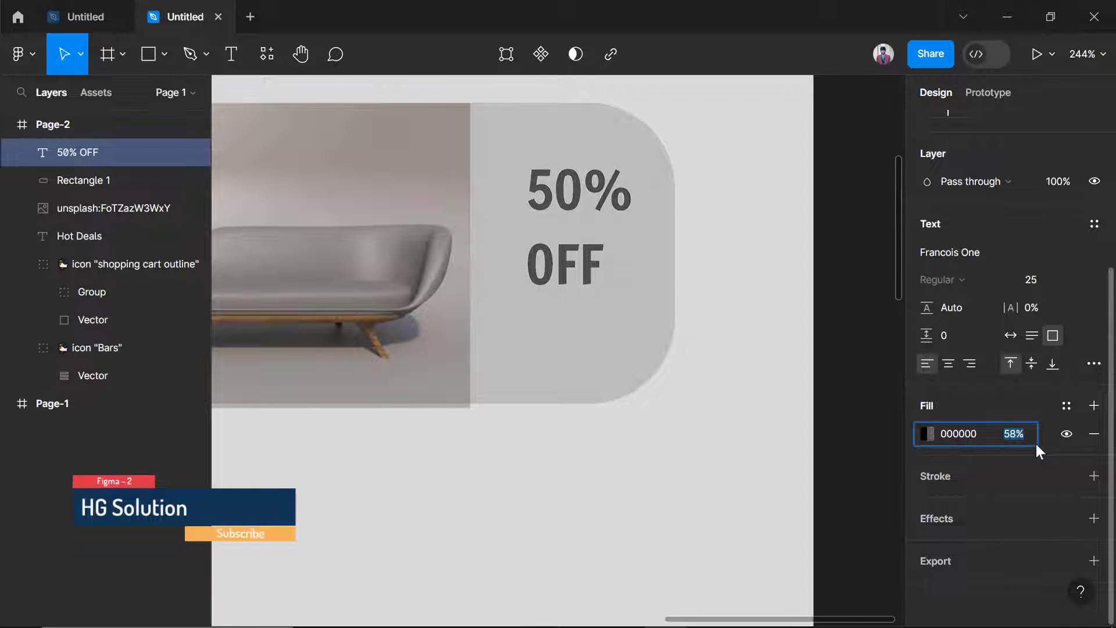
pyautogui.click(847, 412)
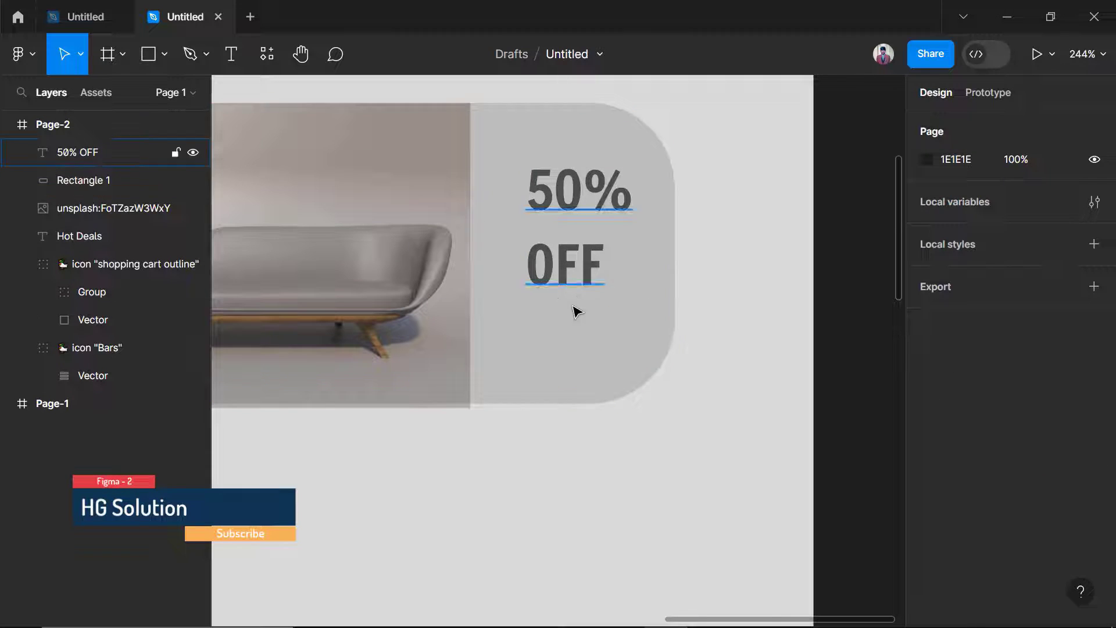
# Draw a rectangle about 44 × 16 below the 50% OFF text, with corner radius 50, at about X 298, Y 243.
pyautogui.click(151, 54)
pyautogui.moveTo(513, 308); pyautogui.dragTo(607, 342)
pyautogui.click(1029, 223)
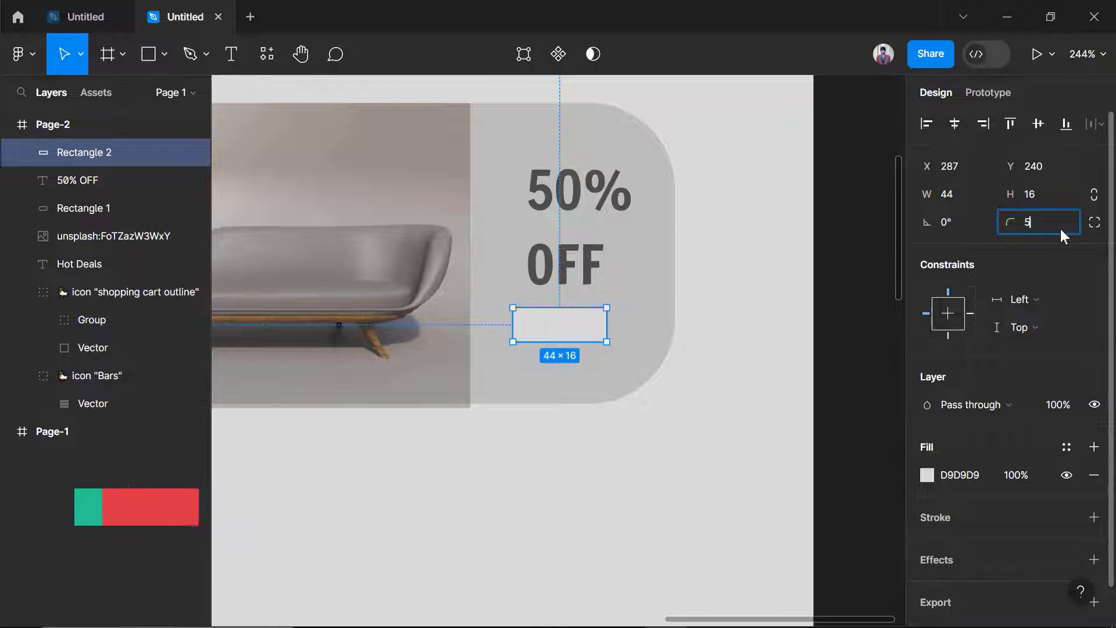
pyautogui.write('50')
pyautogui.press('Return')
pyautogui.click(809, 349)
pyautogui.moveTo(599, 329); pyautogui.dragTo(601, 335)
pyautogui.click(823, 263)
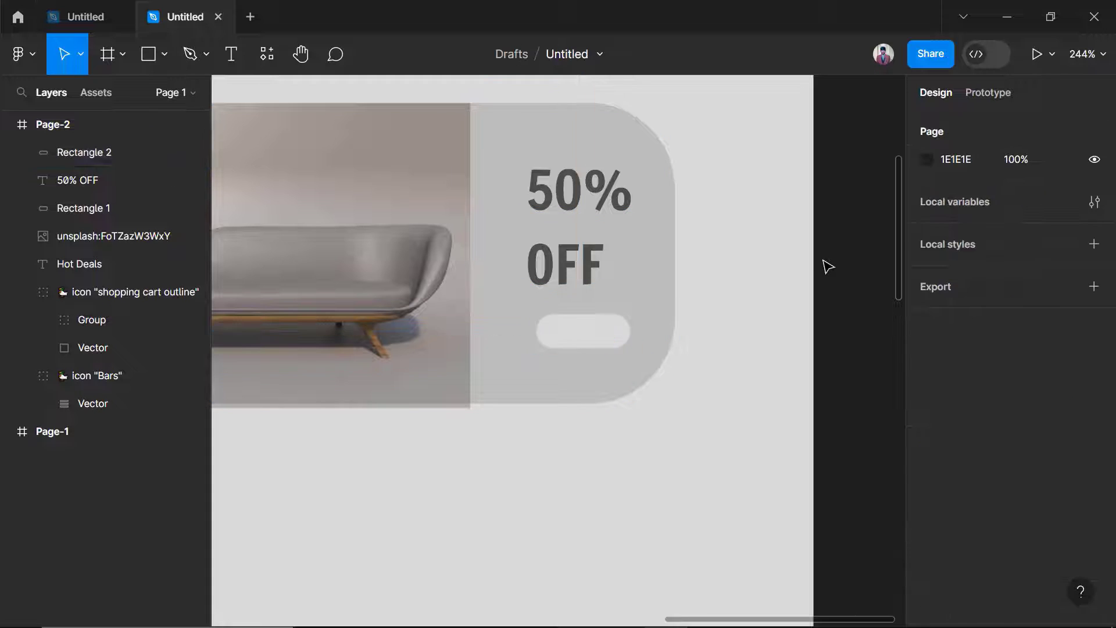
# Add an inner shadow and a drop shadow to the small pill-shaped rectangle.
pyautogui.click(596, 336)
pyautogui.scroll(-1, 1066, 523)
pyautogui.click(1098, 519)
pyautogui.click(1098, 519)
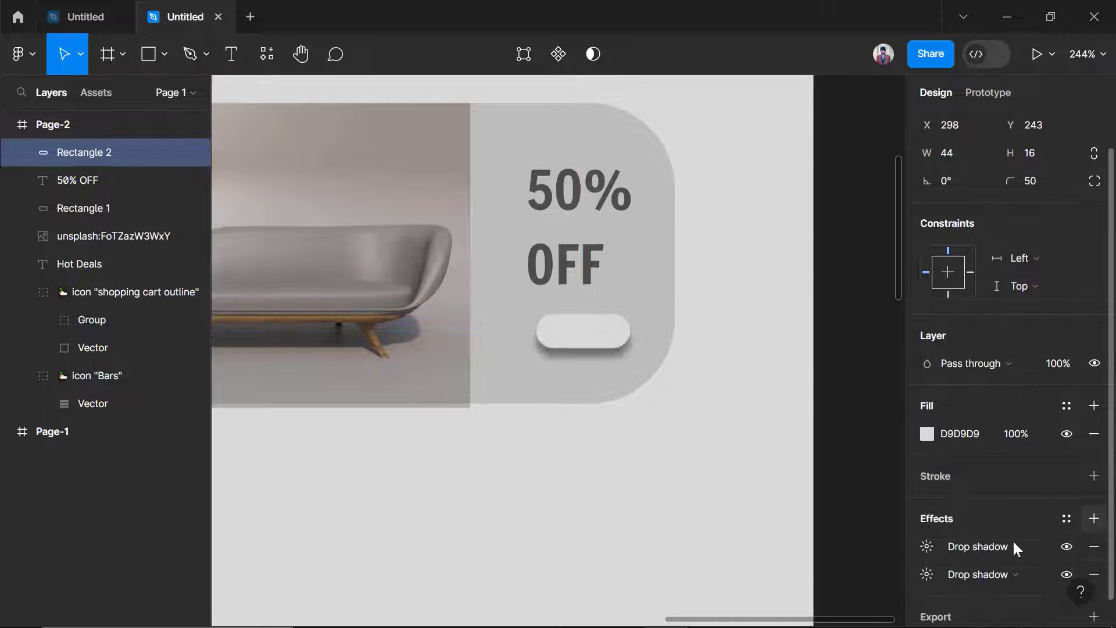
pyautogui.click(1014, 544)
pyautogui.click(1000, 527)
pyautogui.click(855, 411)
# Fill the pill-shaped rectangle with solid grey ABABAB.
pyautogui.scroll(1, 608, 346)
pyautogui.click(612, 348)
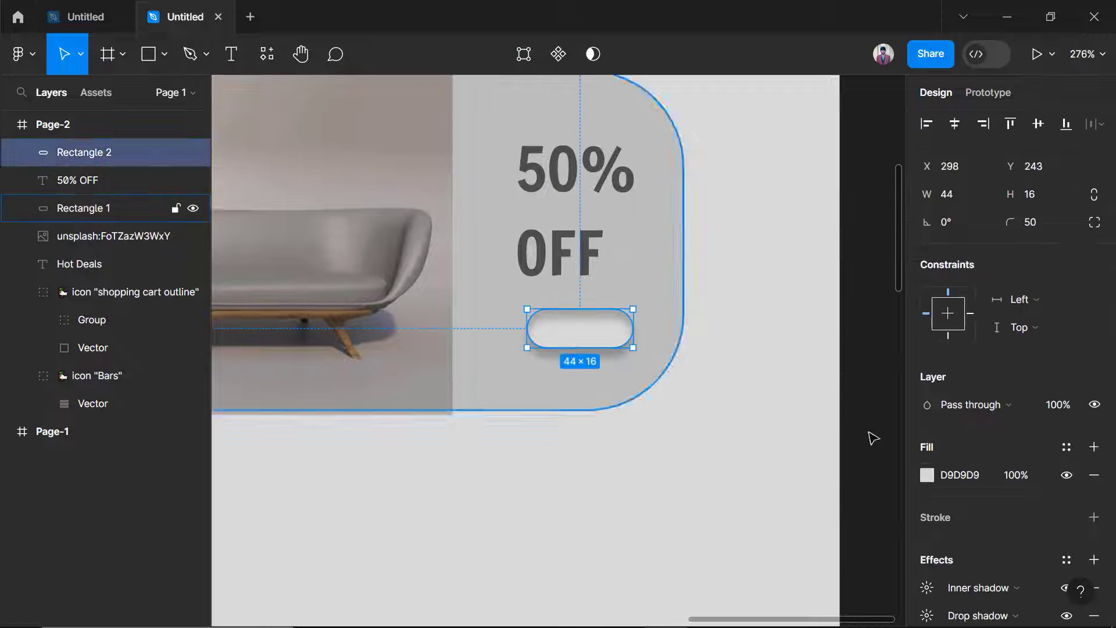
pyautogui.click(927, 378)
pyautogui.click(698, 245)
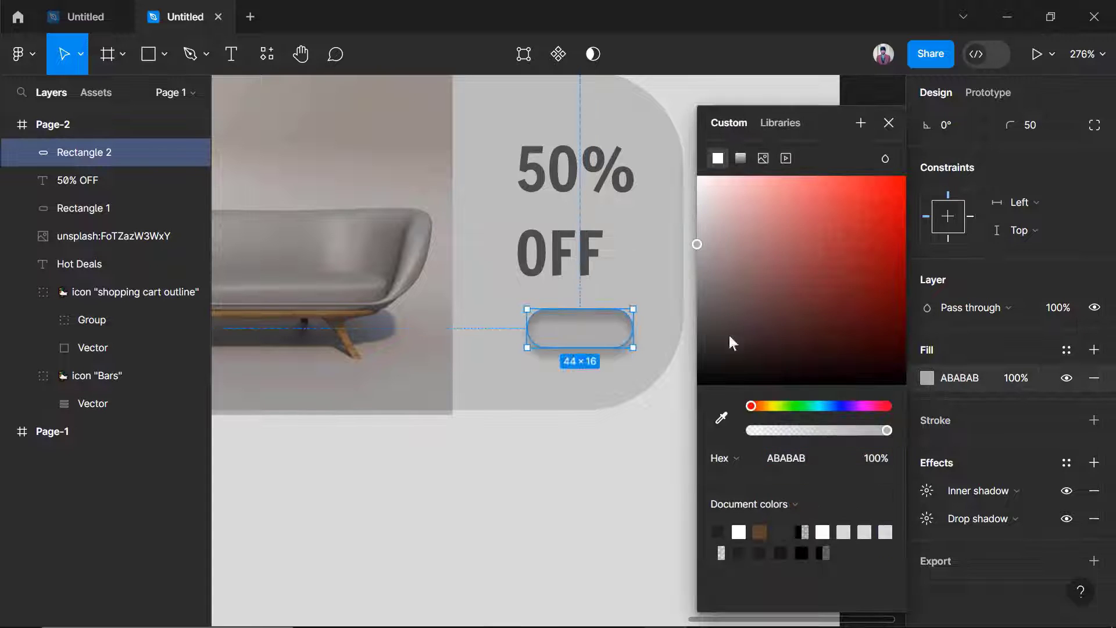
pyautogui.click(889, 123)
pyautogui.click(860, 277)
# Add the text BUY NOW over the pill button at font size 6, in a box about 25 × 10 at X 307, Y 246.
pyautogui.click(220, 54)
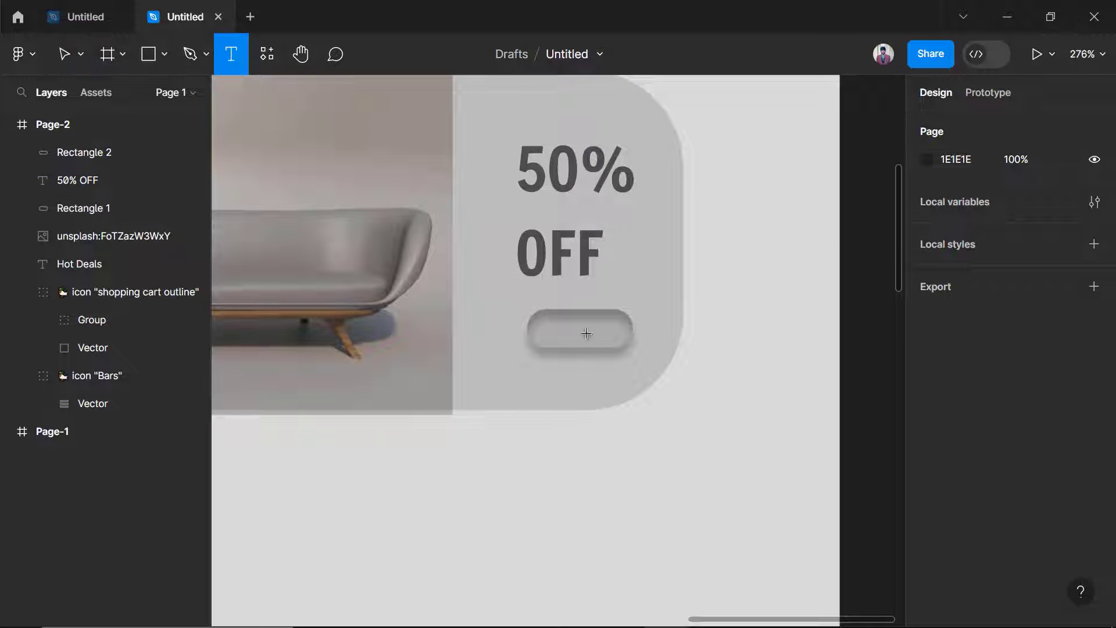
pyautogui.moveTo(544, 316); pyautogui.dragTo(604, 341)
pyautogui.press('Escape')
pyautogui.click(1062, 505)
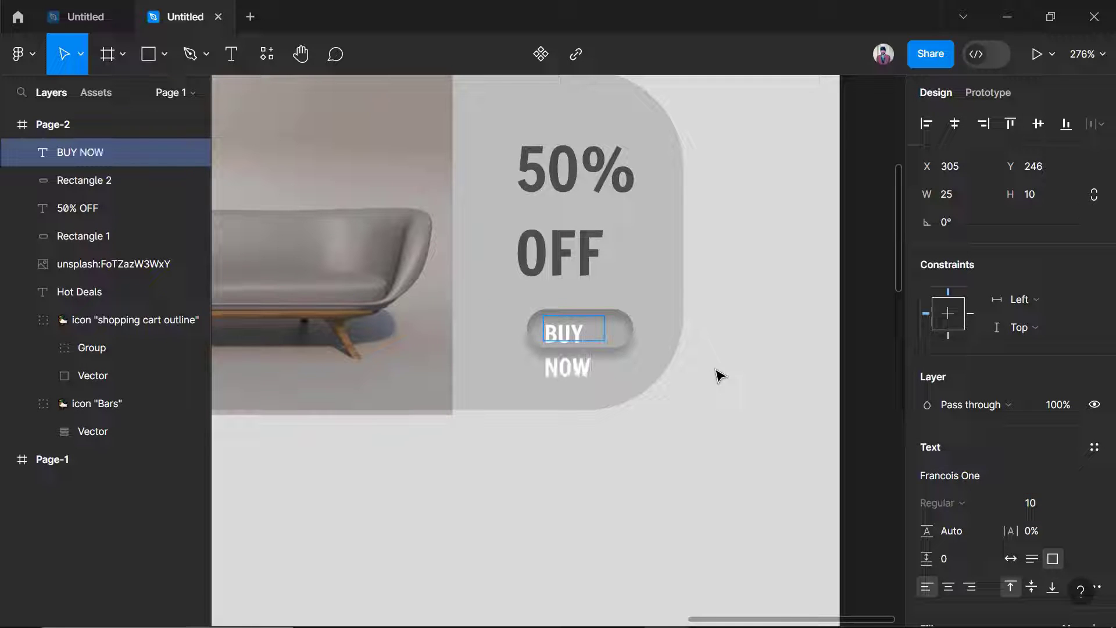
pyautogui.doubleClick(563, 340)
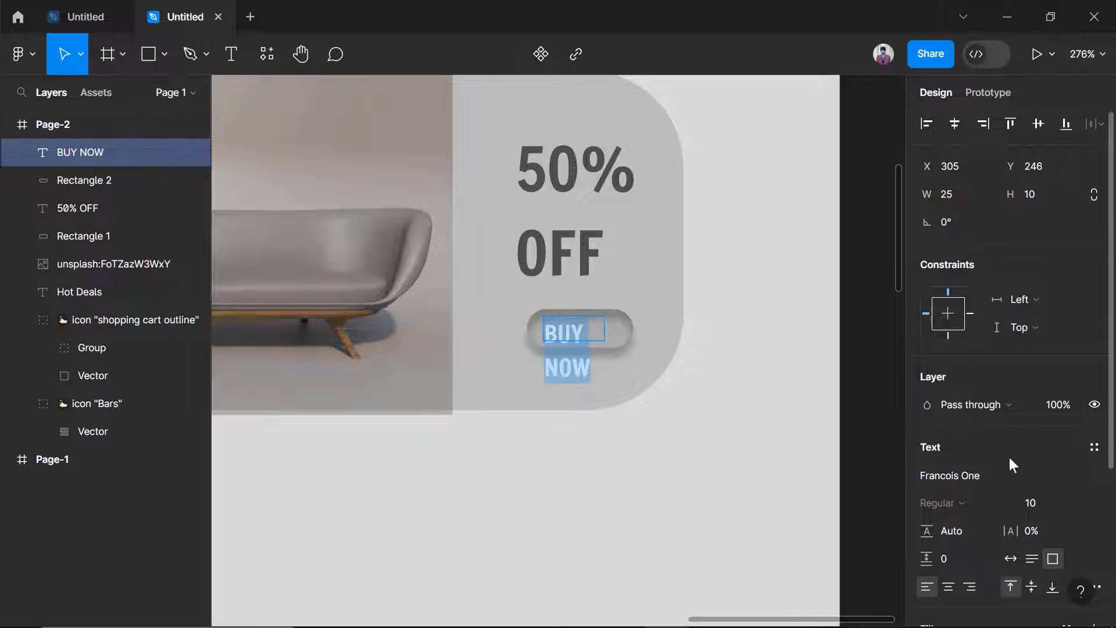
pyautogui.write('5')
pyautogui.press('Return')
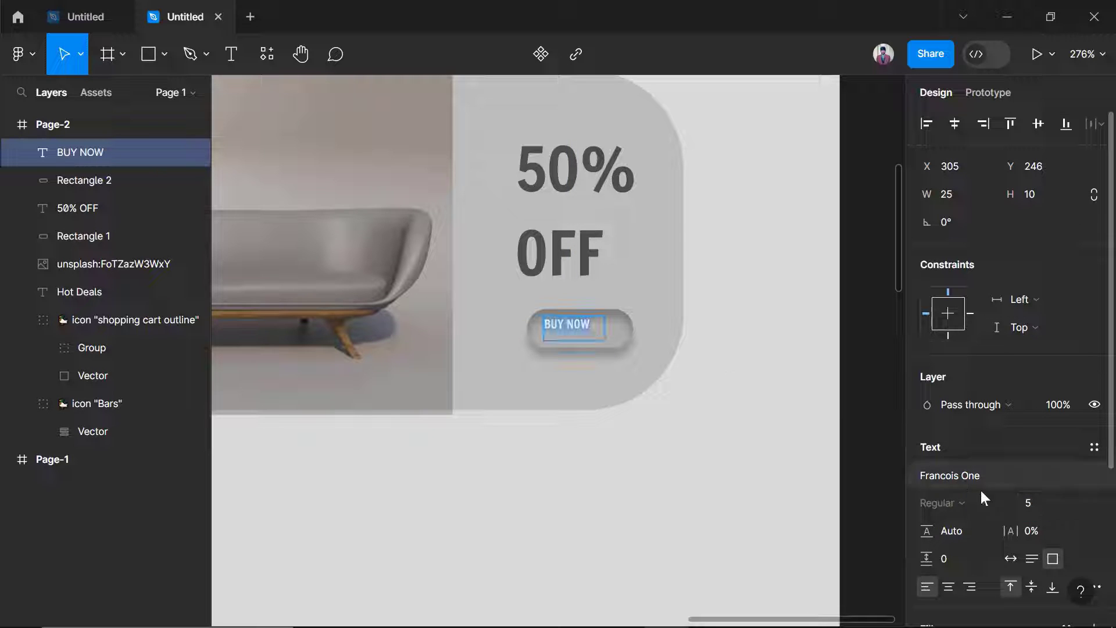
pyautogui.press('Up')
pyautogui.press('Escape')
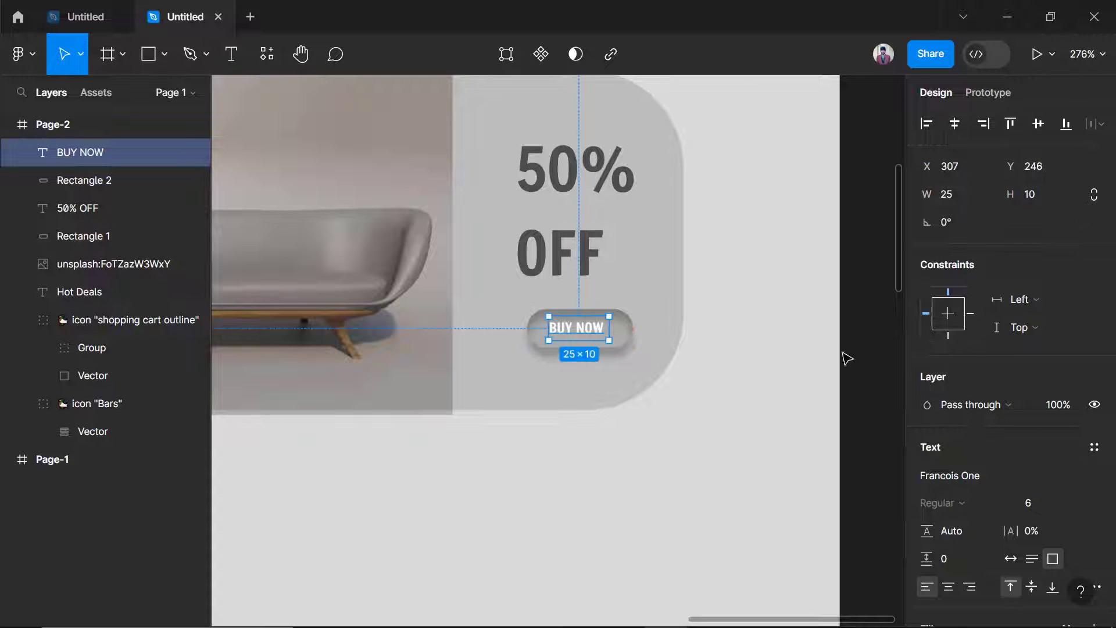
# Change the BUY NOW text's fill to dark grey 292929.
pyautogui.scroll(-4, 912, 481)
pyautogui.click(928, 434)
pyautogui.click(708, 301)
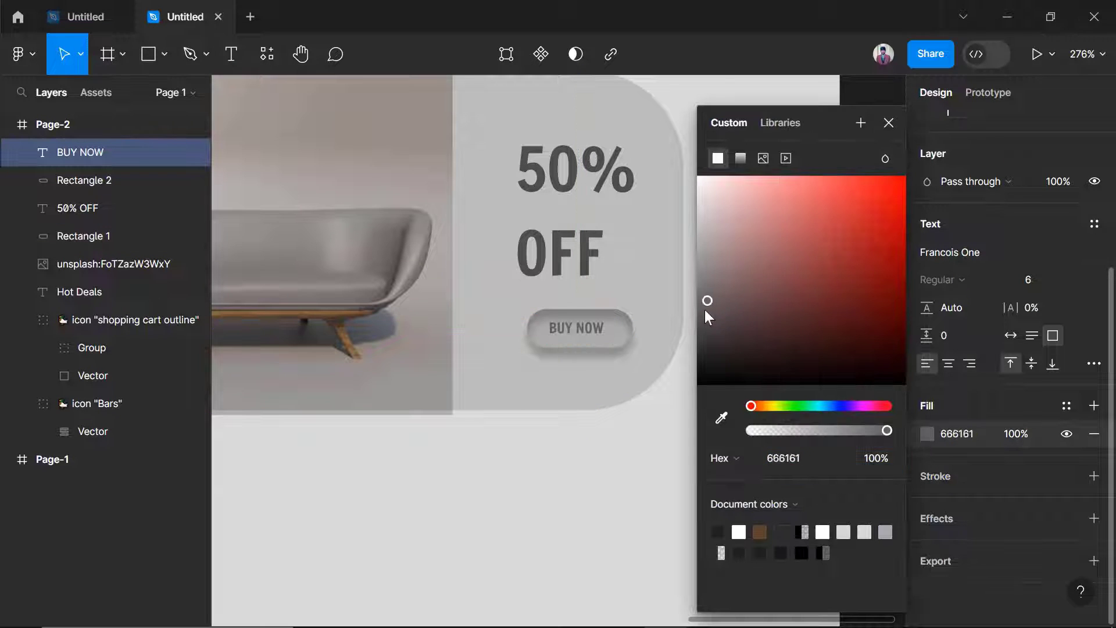
pyautogui.moveTo(706, 312); pyautogui.dragTo(662, 359)
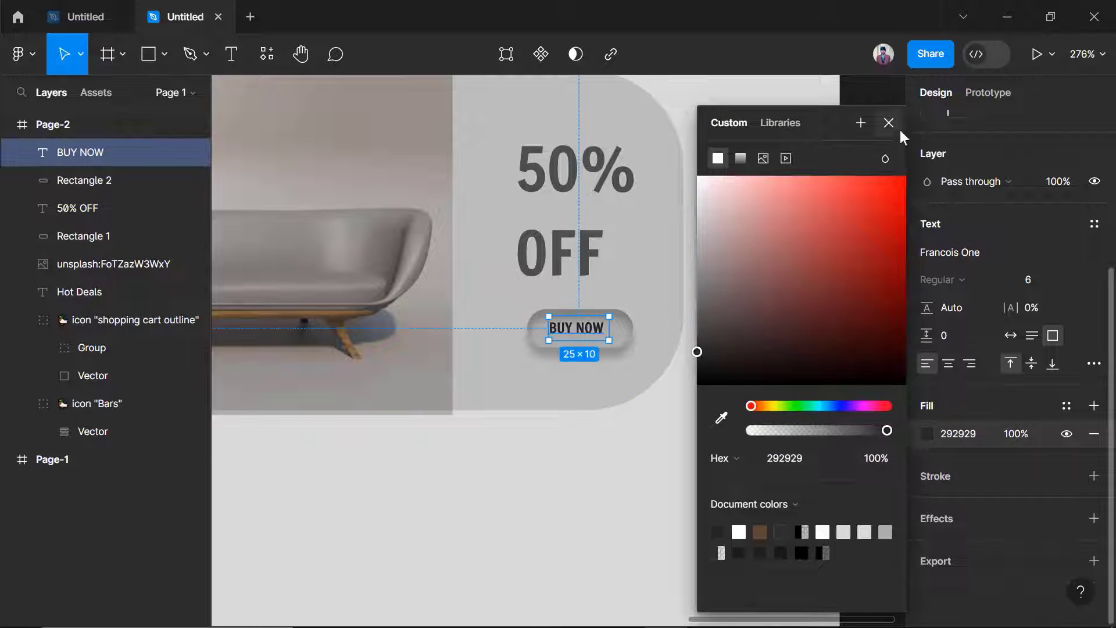
pyautogui.click(889, 123)
pyautogui.click(860, 320)
# Add an inner shadow and a drop shadow to the large banner rectangle, Rectangle 1.
pyautogui.scroll(-5, 723, 361)
pyautogui.scroll(-3, 546, 363)
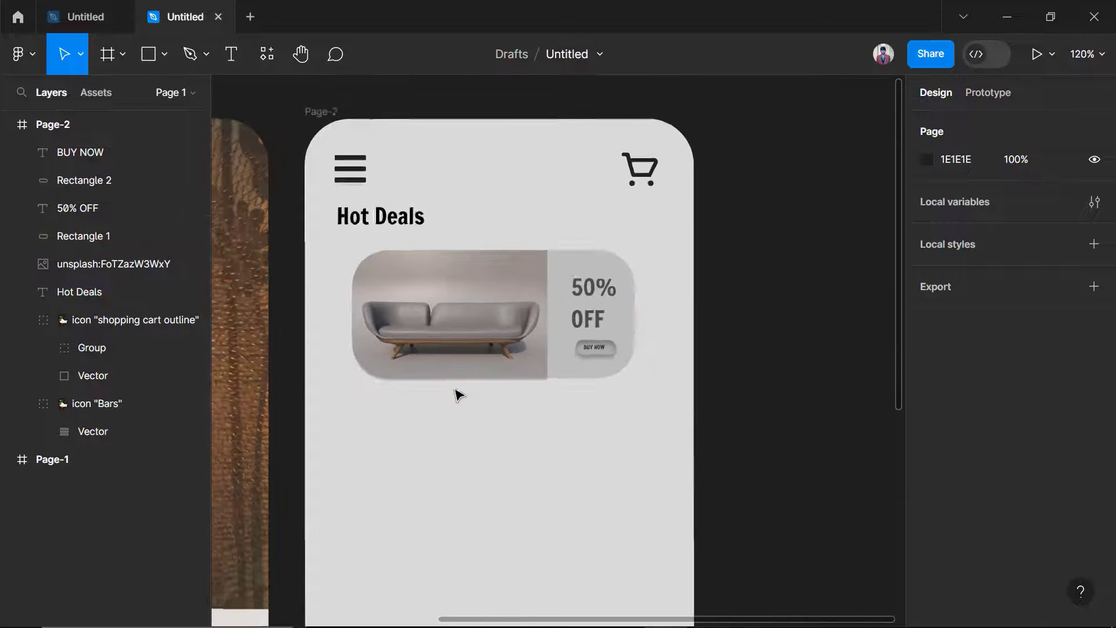
pyautogui.scroll(1, 460, 407)
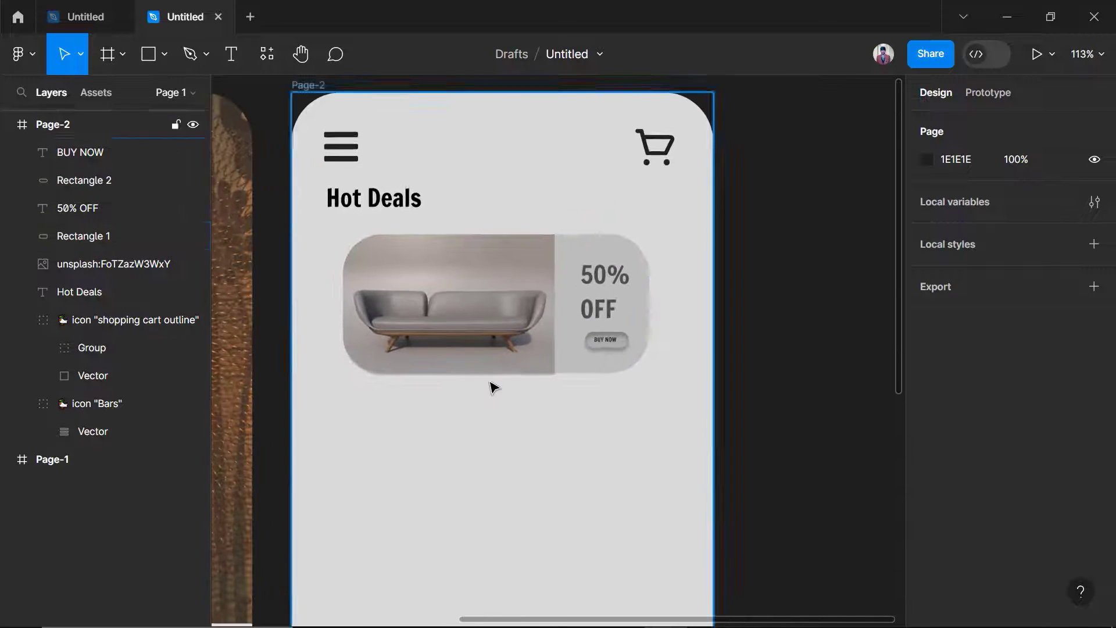
pyautogui.click(96, 236)
pyautogui.click(1094, 518)
pyautogui.click(1088, 520)
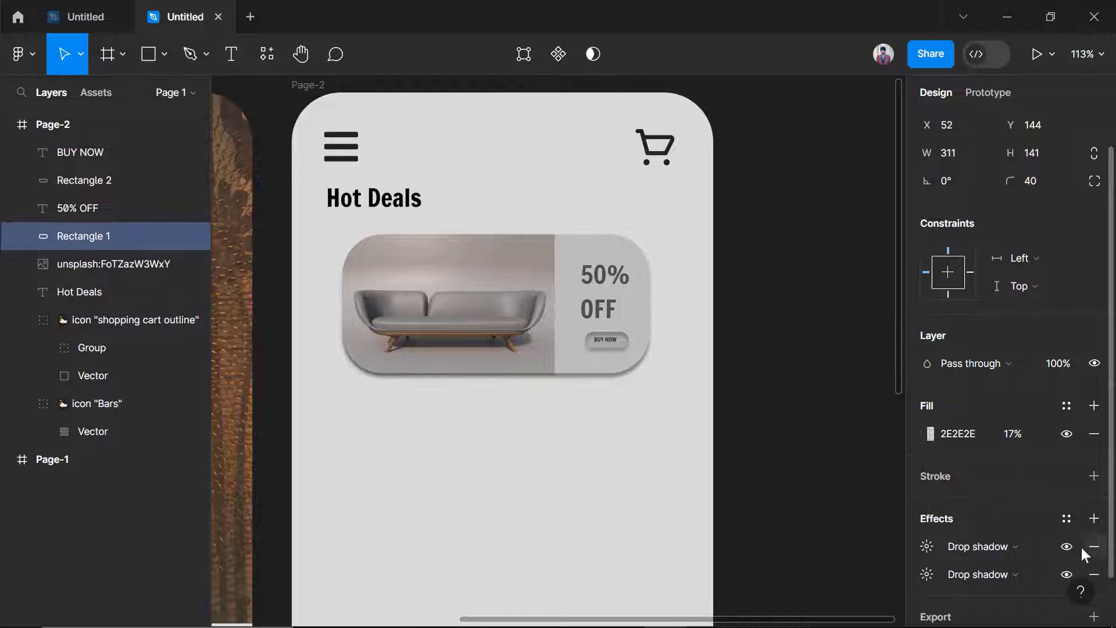
pyautogui.click(983, 544)
pyautogui.click(989, 523)
pyautogui.click(793, 429)
# Group the sofa photo, banner rectangle, 50% OFF text, pill button and BUY NOW label.
pyautogui.scroll(-3, 756, 428)
pyautogui.scroll(-1, 639, 383)
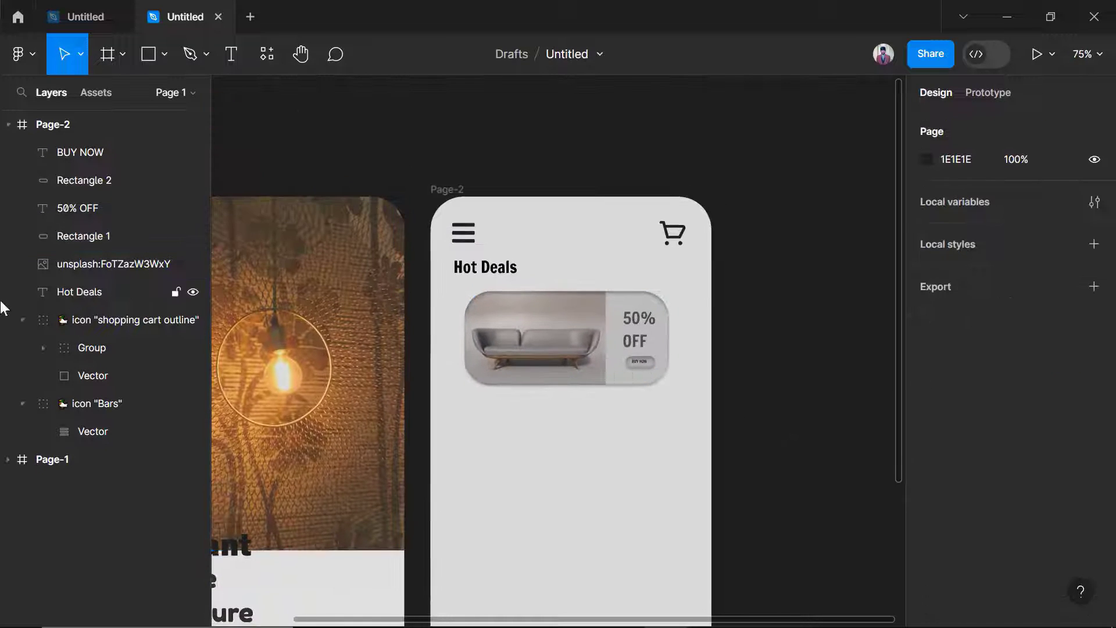
pyautogui.click(77, 292)
pyautogui.click(106, 247)
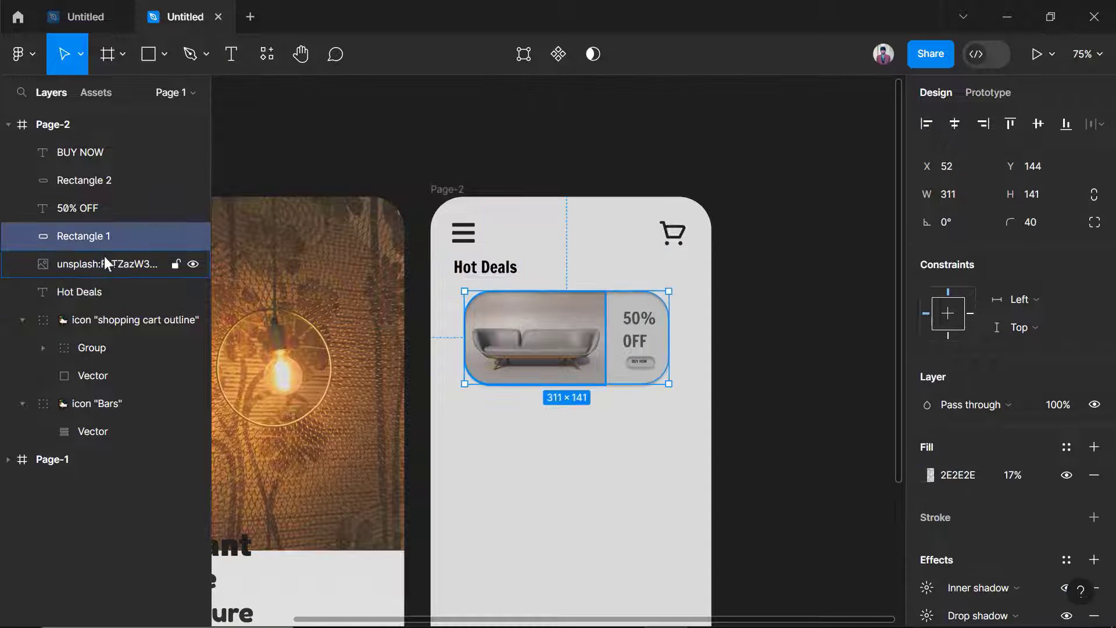
pyautogui.click(103, 256)
pyautogui.keyDown('shift'); pyautogui.click(93, 162); pyautogui.keyUp('shift')
pyautogui.hotkey('ctrl', 'g')
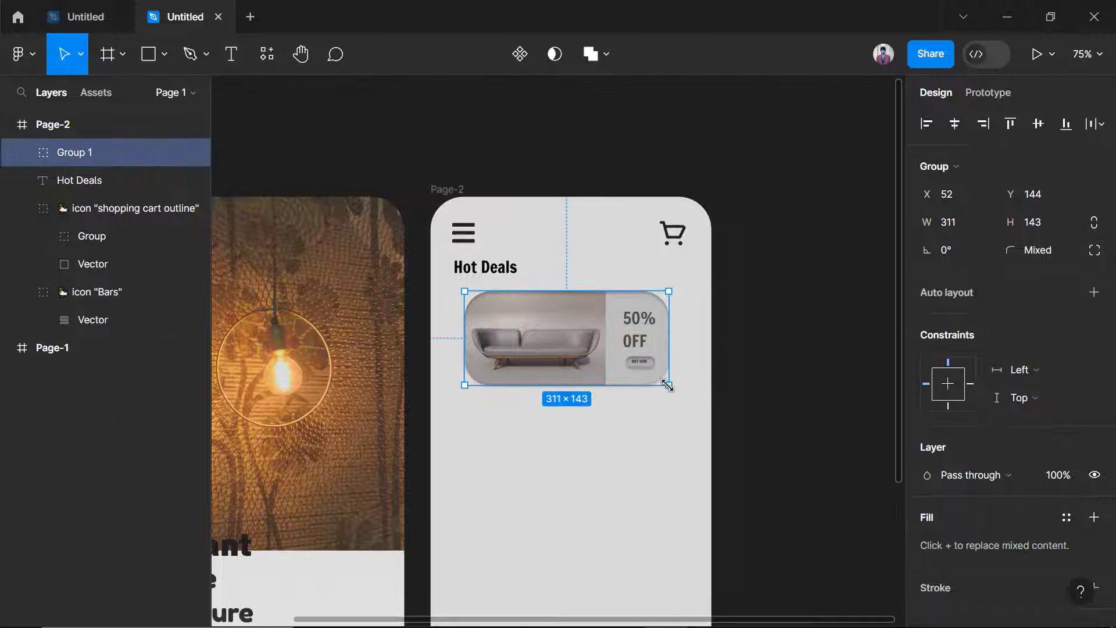
# Enlarge the banner group to about 365 × 168 and centre it horizontally on Page-2.
pyautogui.moveTo(668, 385); pyautogui.dragTo(698, 401)
pyautogui.click(953, 124)
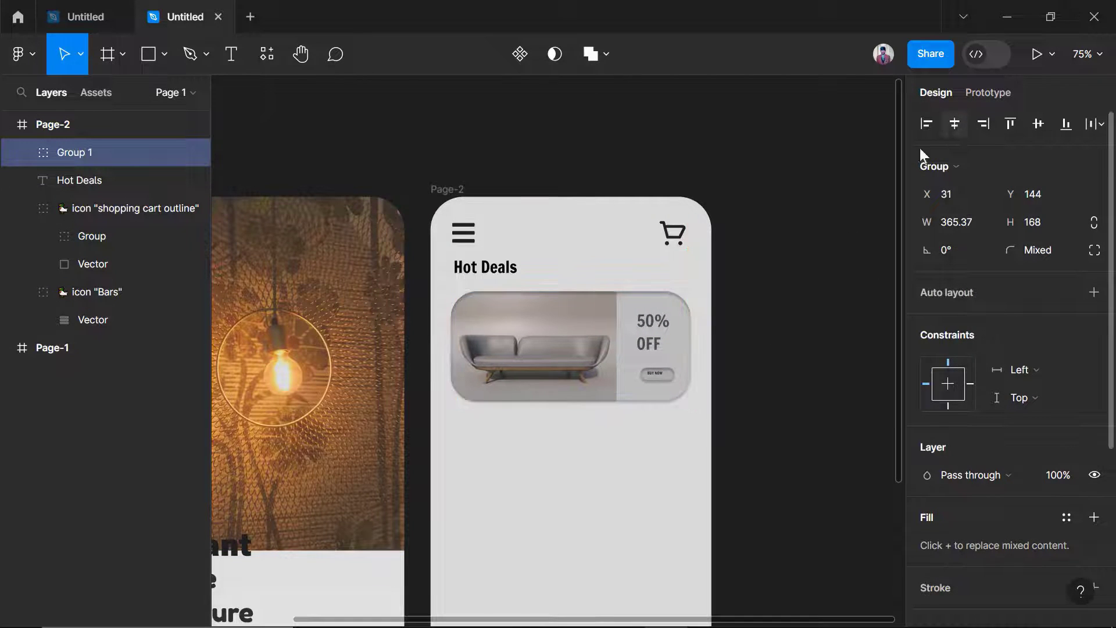
pyautogui.click(780, 424)
pyautogui.scroll(5, 660, 416)
pyautogui.scroll(-5, 610, 407)
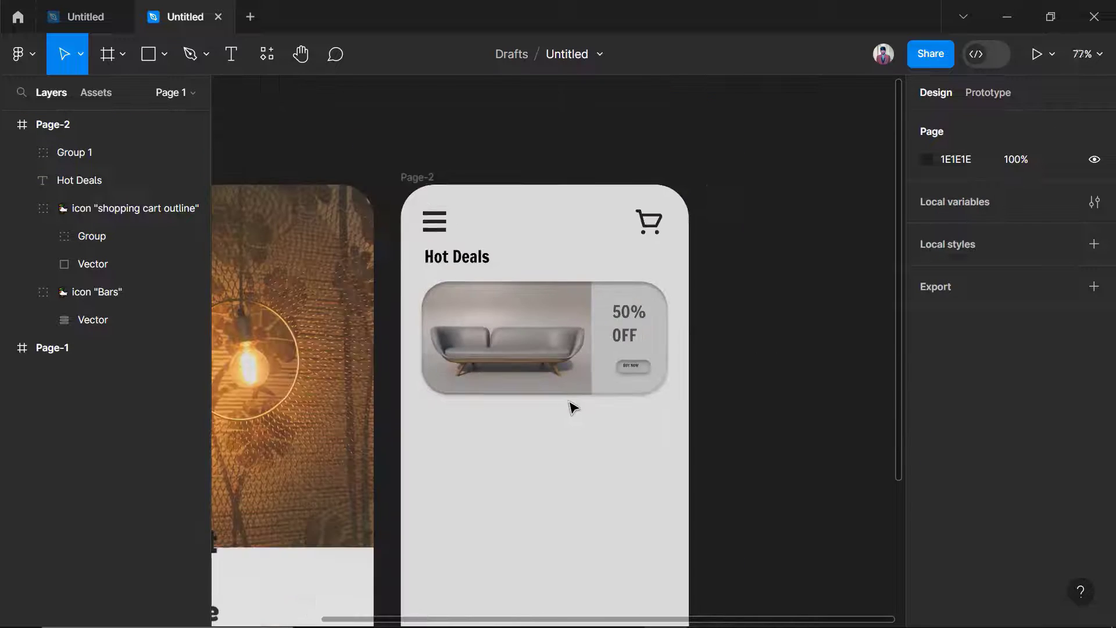
# Shrink the BUY NOW text box inside the banner group to about 24 × 9.
pyautogui.scroll(8, 688, 387)
pyautogui.doubleClick(632, 328)
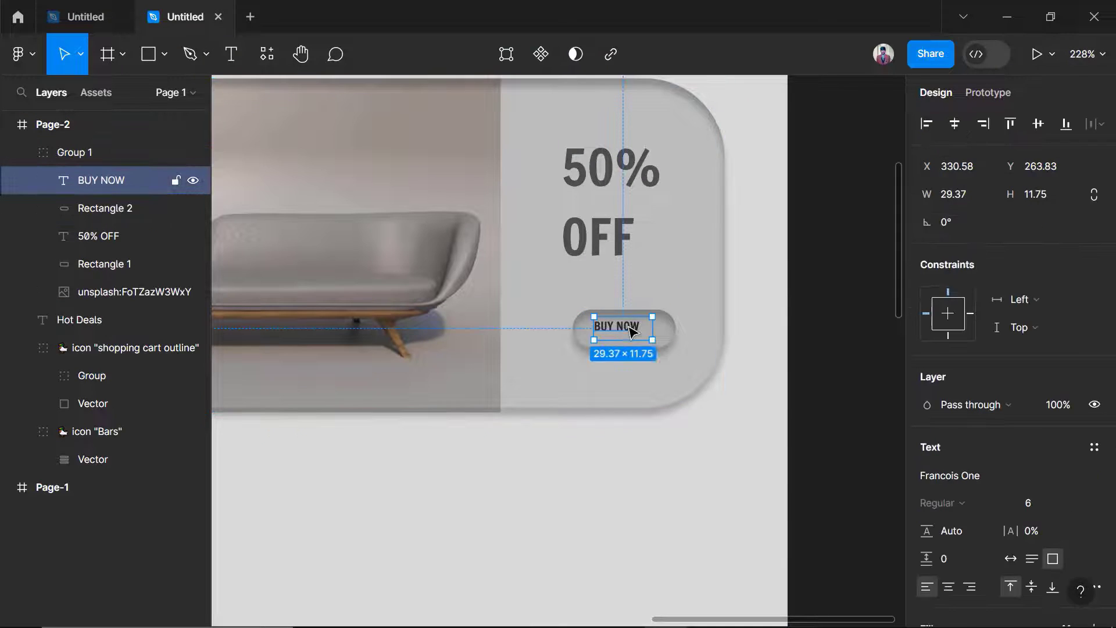
pyautogui.keyDown('shift'); pyautogui.click(670, 334); pyautogui.keyUp('shift')
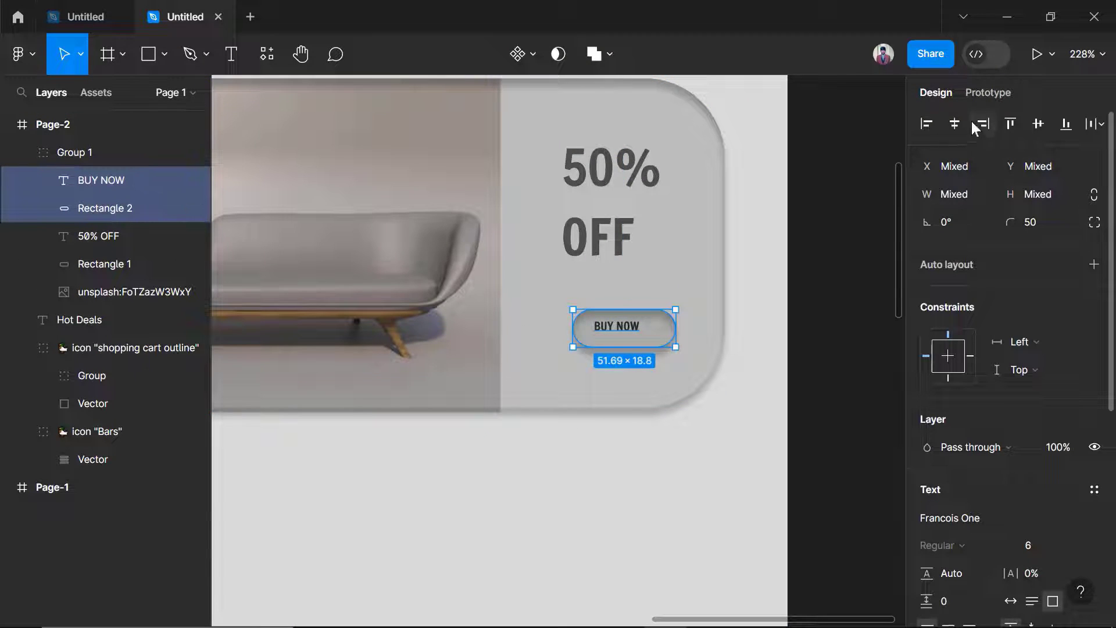
pyautogui.click(824, 324)
pyautogui.doubleClick(637, 331)
pyautogui.moveTo(653, 340); pyautogui.dragTo(641, 335)
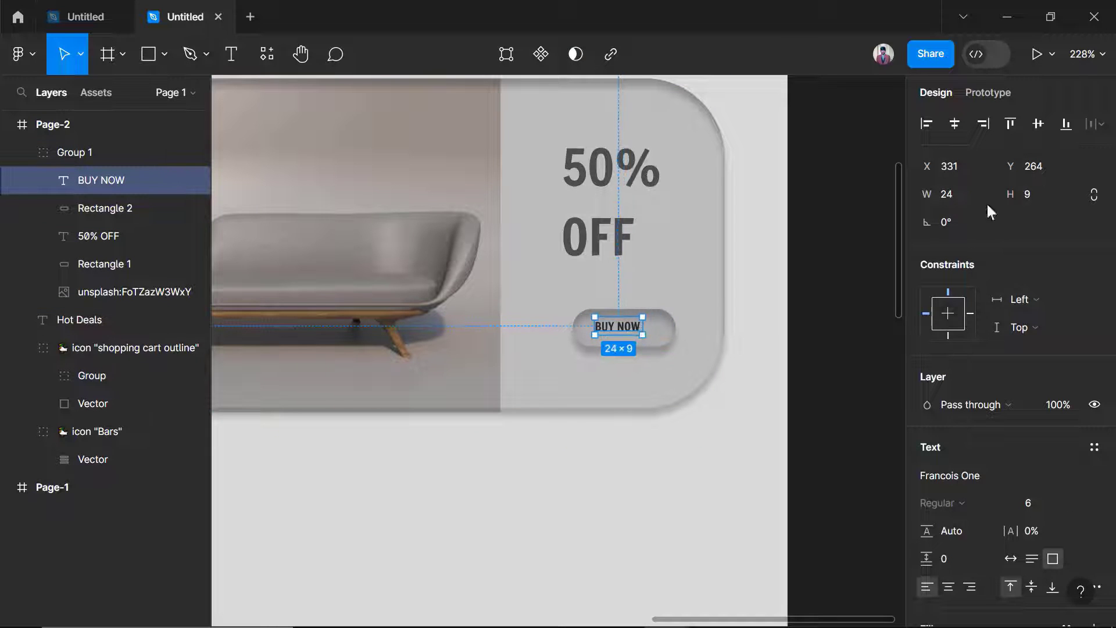
# Centre the BUY NOW text horizontally and vertically on its pill-shaped button.
pyautogui.keyDown('shift'); pyautogui.click(665, 327); pyautogui.keyUp('shift')
pyautogui.click(955, 123)
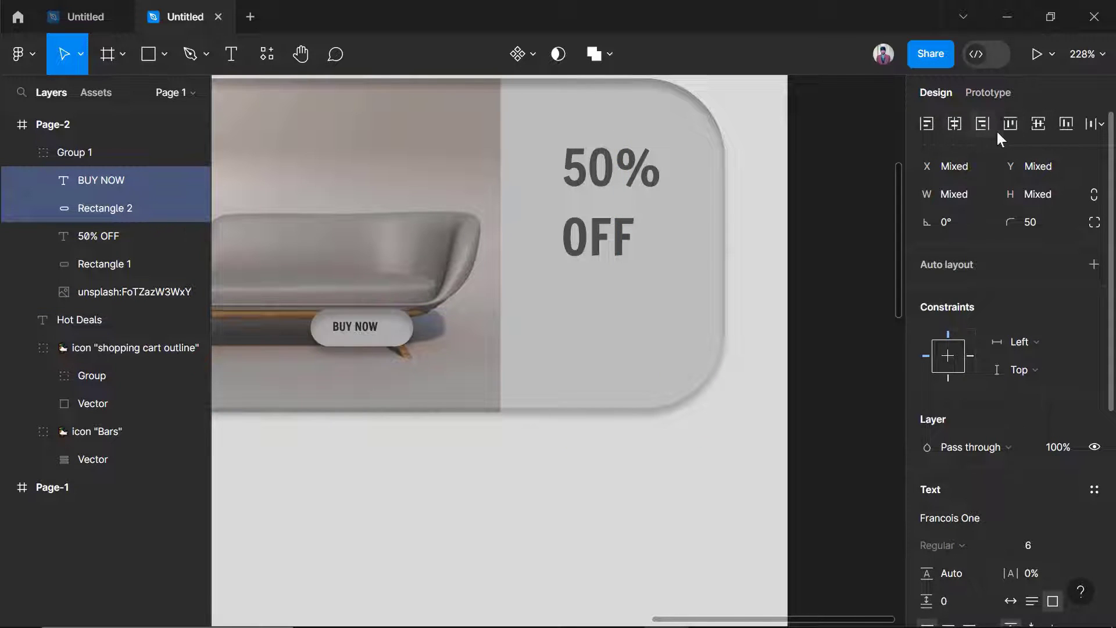
pyautogui.hotkey('ctrl', 'z')
pyautogui.click(955, 129)
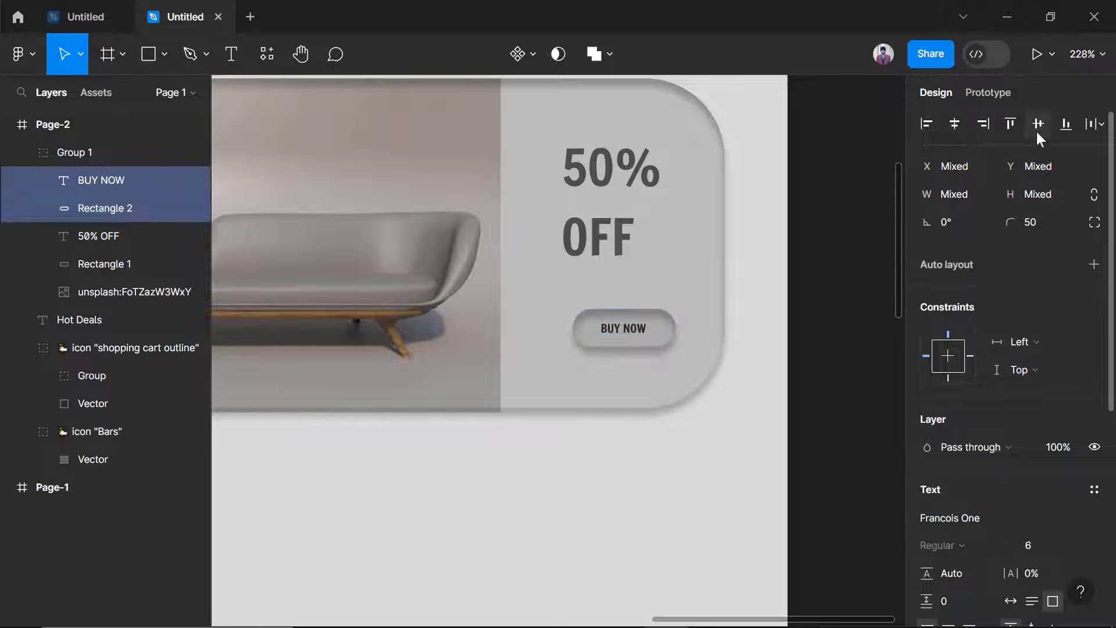
pyautogui.click(1038, 130)
pyautogui.click(793, 399)
# Duplicate the Hot Deals heading and place the copy below the sofa banner at X 35, Y 351.
pyautogui.scroll(-4, 755, 405)
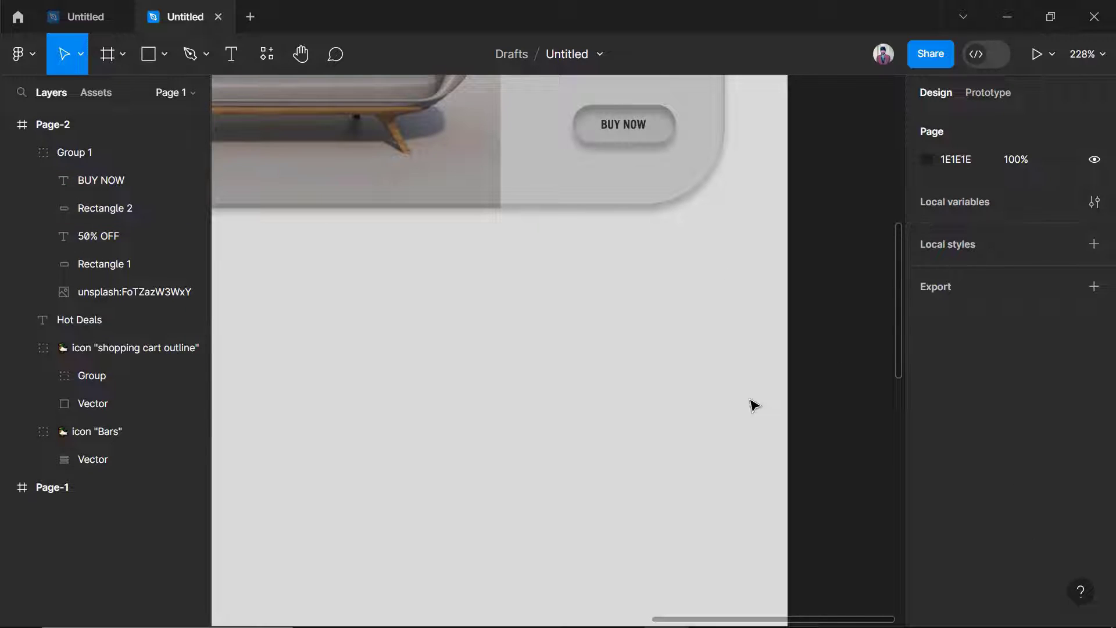
pyautogui.scroll(-5, 561, 435)
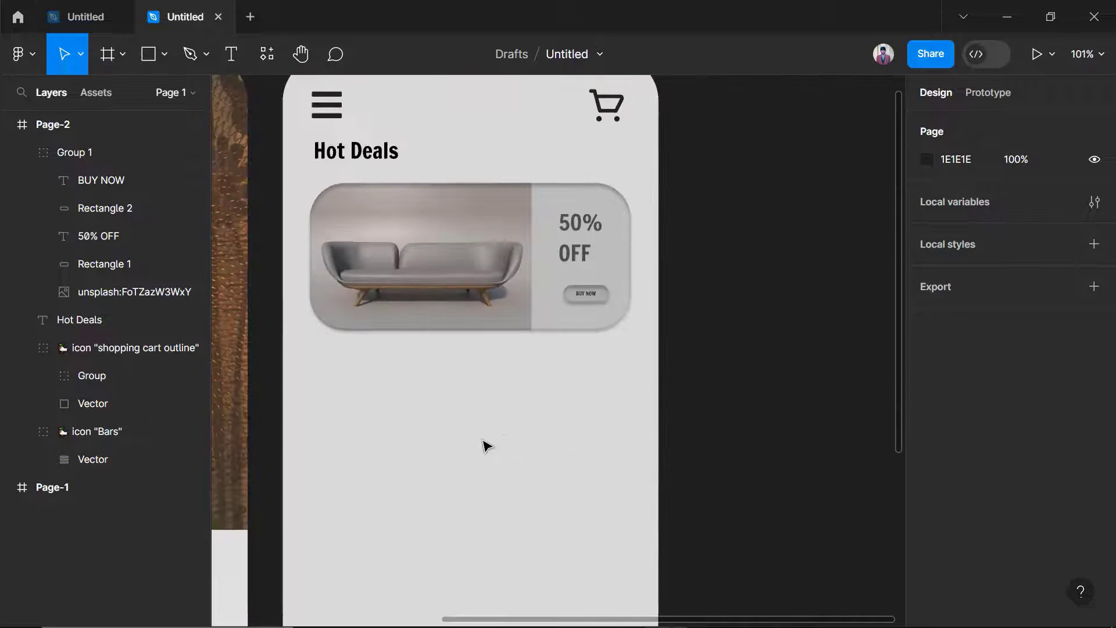
pyautogui.scroll(-5, 523, 488)
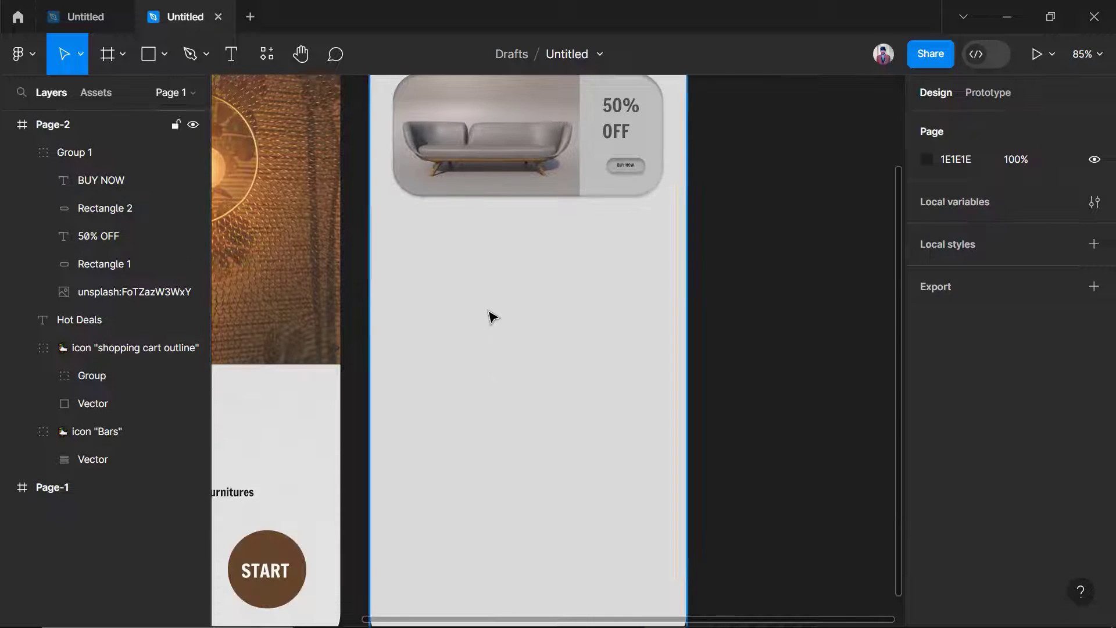
pyautogui.hotkey('ctrl', 'shift', 'Tab')
pyautogui.hotkey('ctrl', 'Tab')
pyautogui.scroll(4, 309, 271)
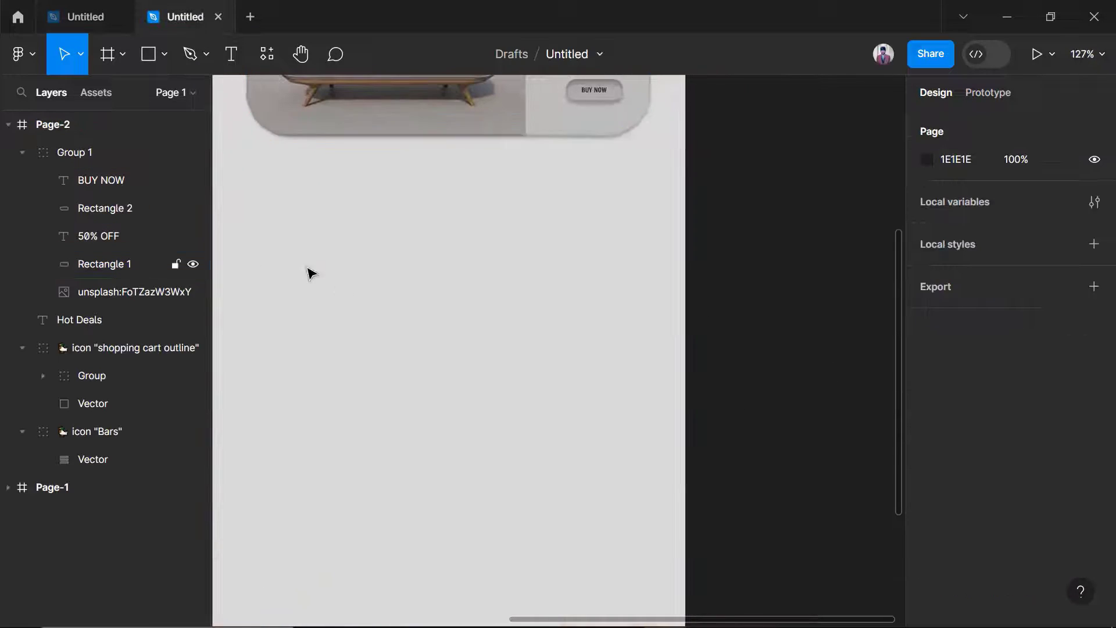
pyautogui.press('t')
pyautogui.scroll(5, 398, 190)
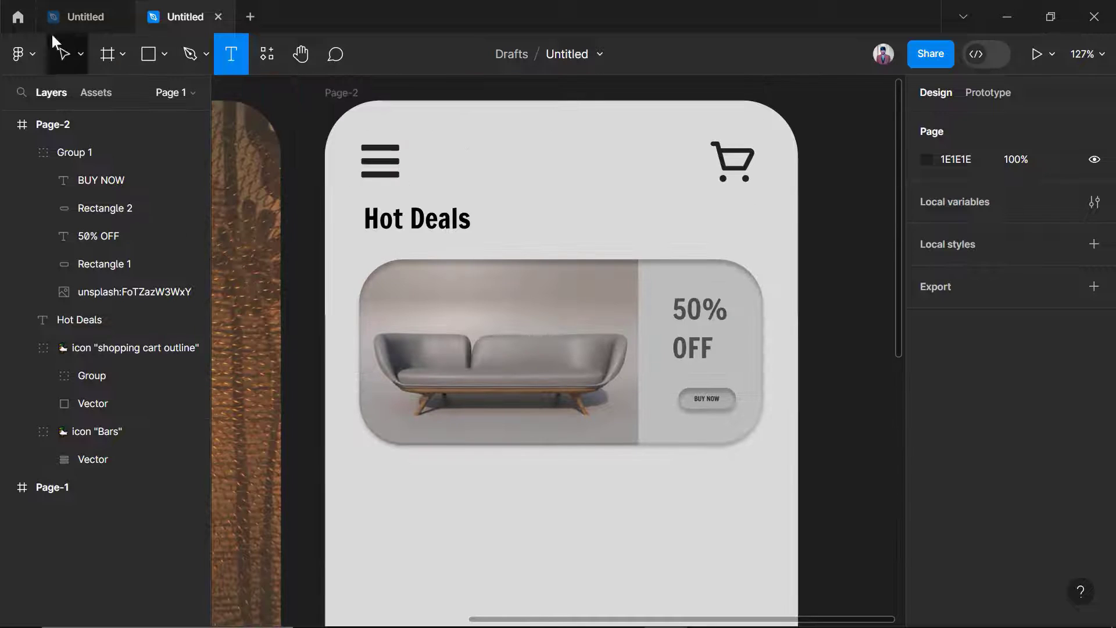
pyautogui.click(64, 54)
pyautogui.click(420, 218)
pyautogui.hotkey('ctrl', 'd')
pyautogui.moveTo(423, 218); pyautogui.dragTo(382, 512)
# Change the copied heading's text to New Arrivals and widen its text box to about 137 × 29.
pyautogui.doubleClick(383, 512)
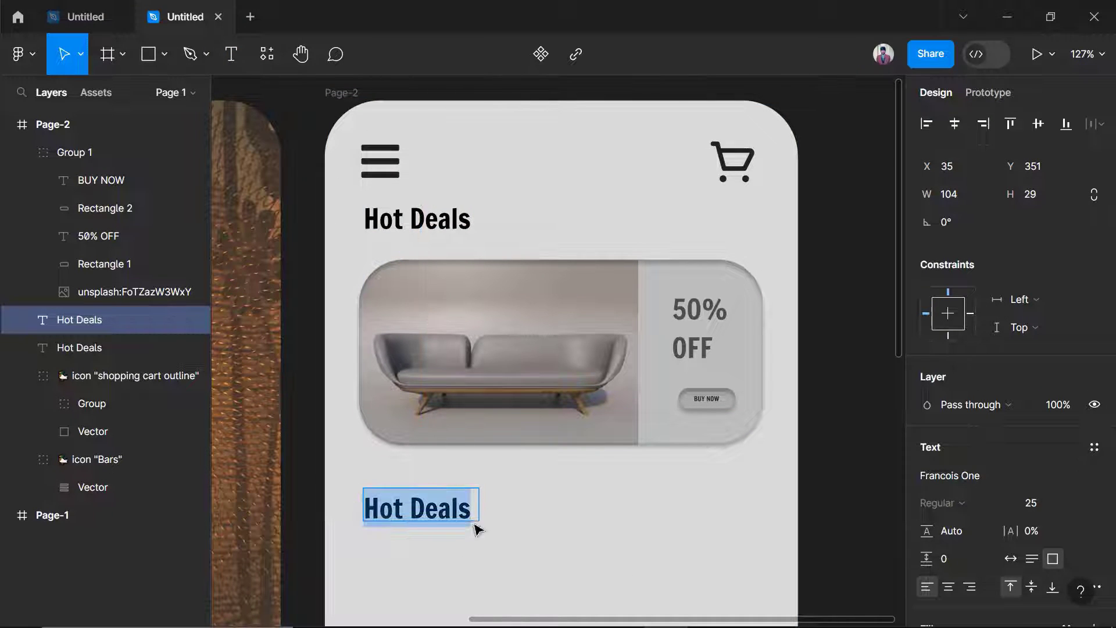
pyautogui.write('M')
pyautogui.write('ew Arrivals')
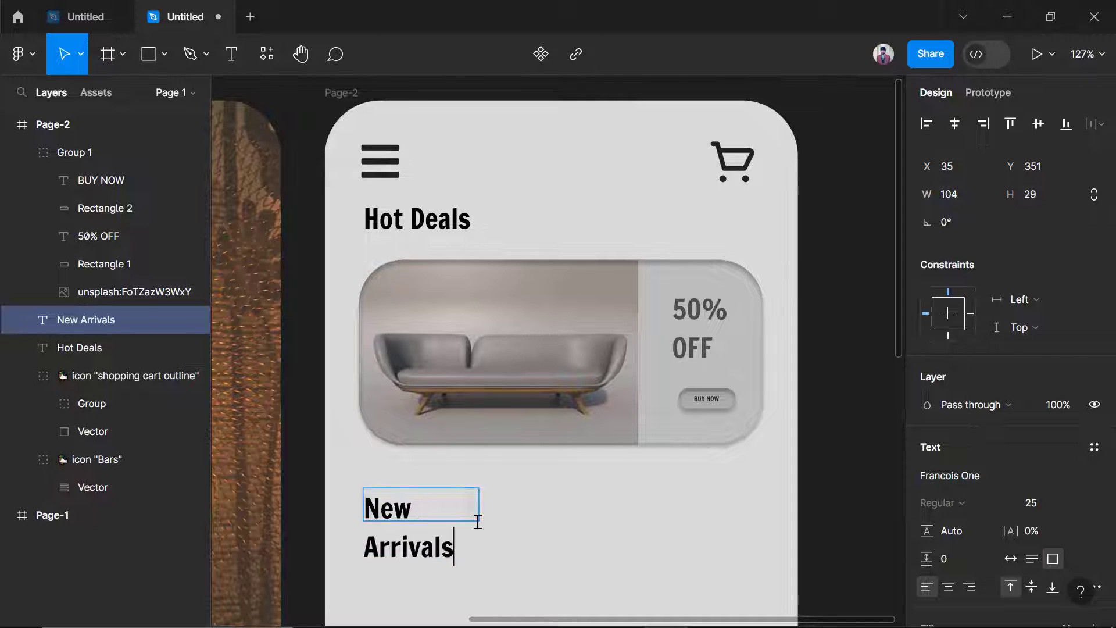
pyautogui.press('Escape')
pyautogui.moveTo(505, 512); pyautogui.dragTo(515, 512)
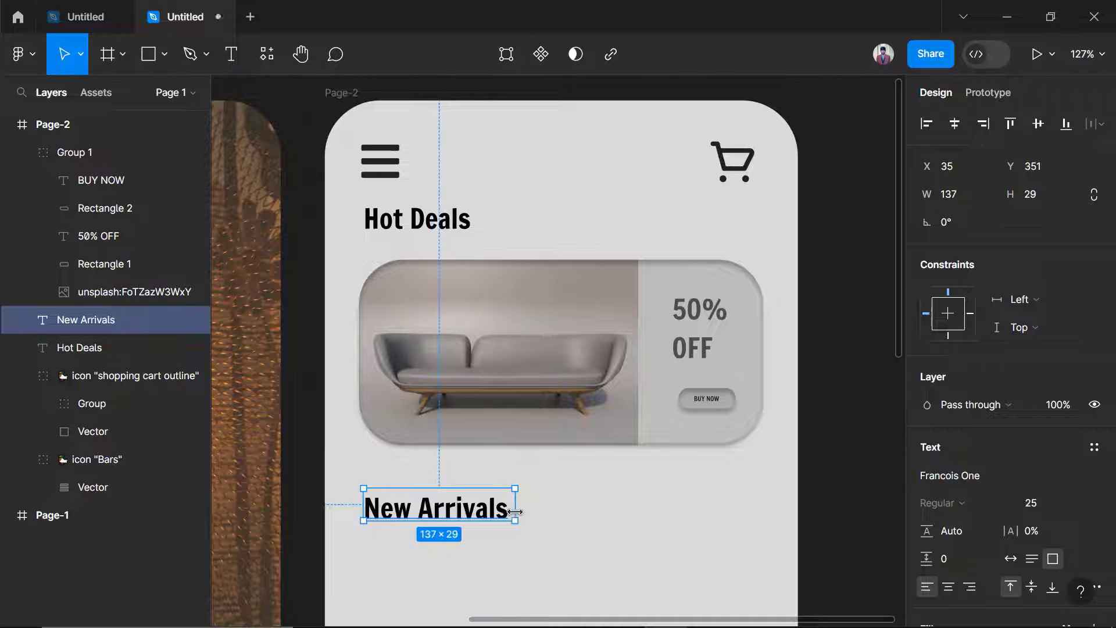
pyautogui.click(833, 492)
# Examine the New Arrivals card in the reference design, then return to the Page-2 file.
pyautogui.scroll(-2, 410, 519)
pyautogui.click(58, 13)
pyautogui.scroll(-3, 523, 235)
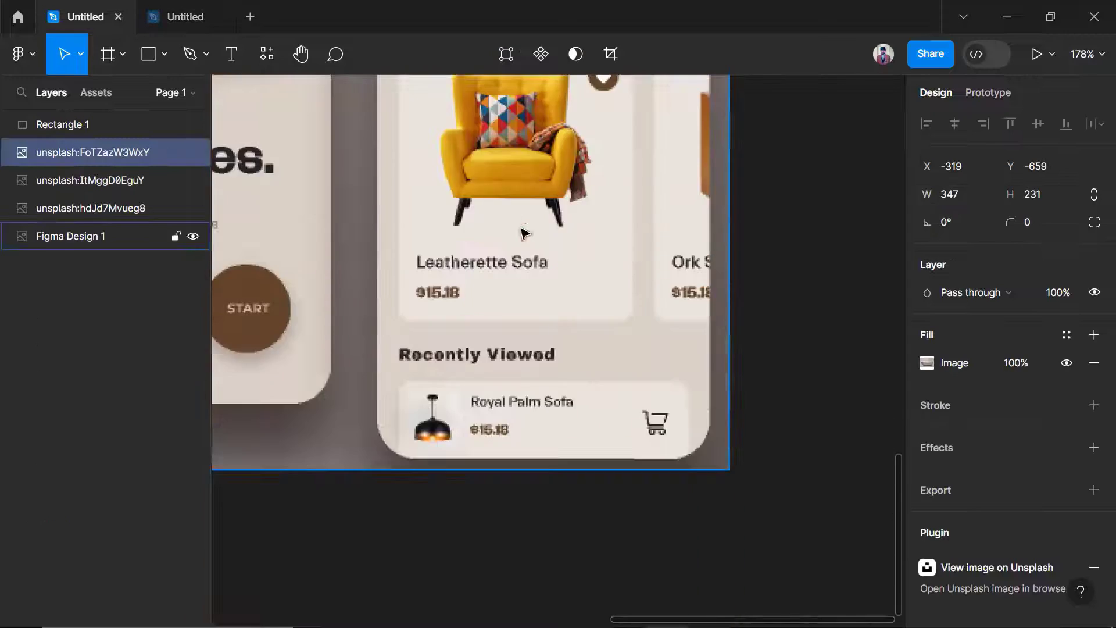
pyautogui.scroll(1, 429, 198)
pyautogui.click(184, 17)
pyautogui.scroll(1, 518, 286)
pyautogui.scroll(-1, 553, 396)
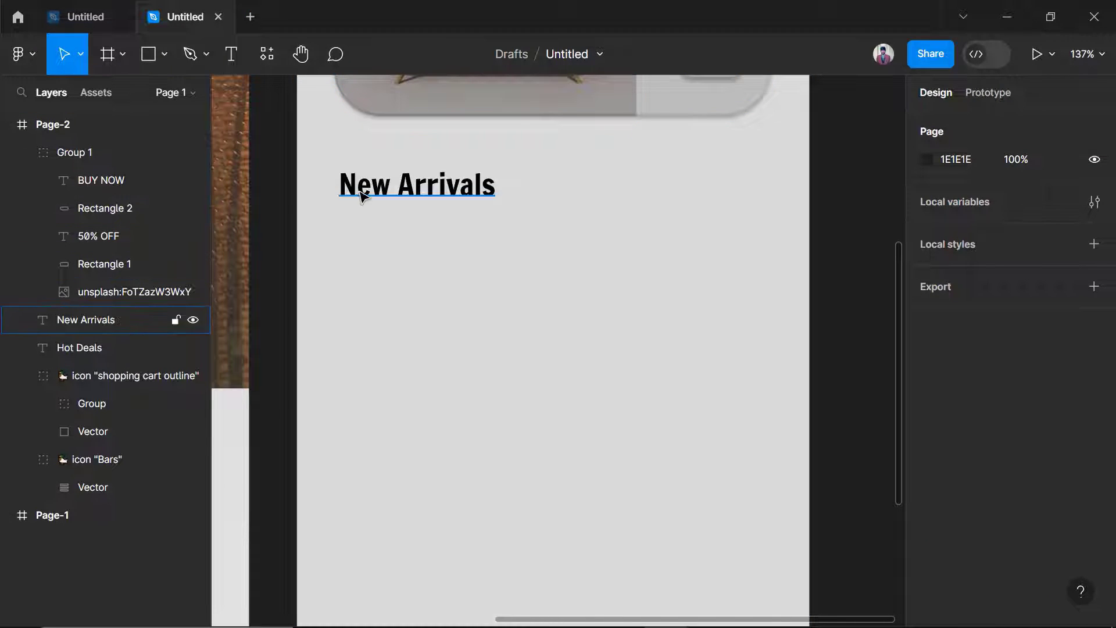
# Move the New Arrivals layer above Group 1 in Page-2 and collapse Group 1.
pyautogui.click(93, 318)
pyautogui.moveTo(99, 162); pyautogui.dragTo(93, 141)
pyautogui.click(22, 180)
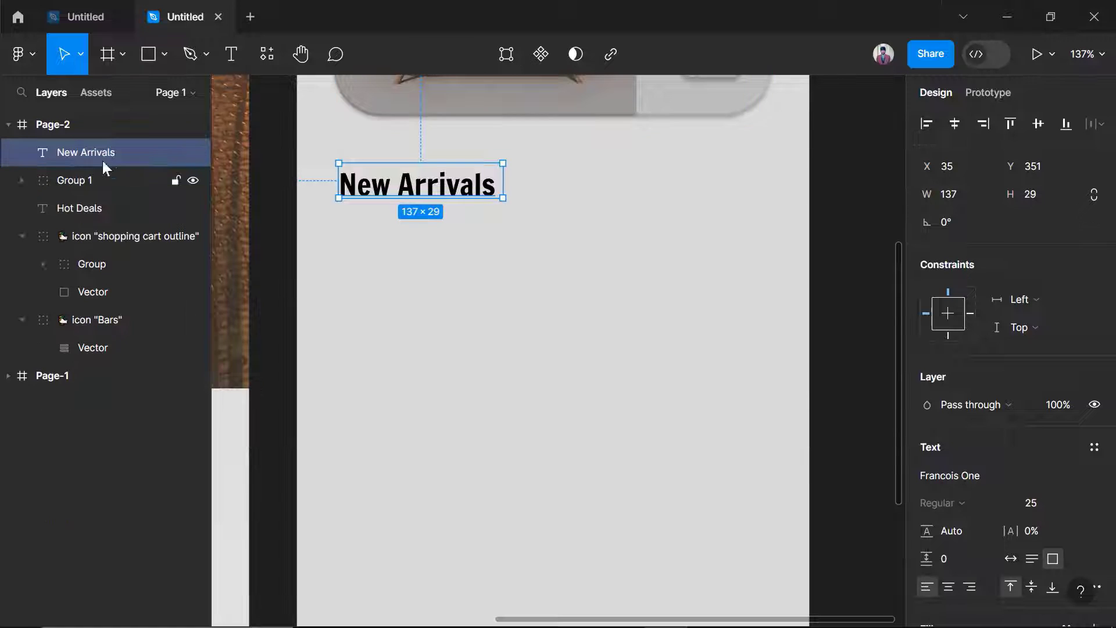
# Draw a rectangle about 181 × 244 below the New Arrivals heading and set its corner radius to 50.
pyautogui.scroll(1, 354, 273)
pyautogui.click(355, 273)
pyautogui.moveTo(358, 256); pyautogui.dragTo(575, 547)
pyautogui.click(1060, 230)
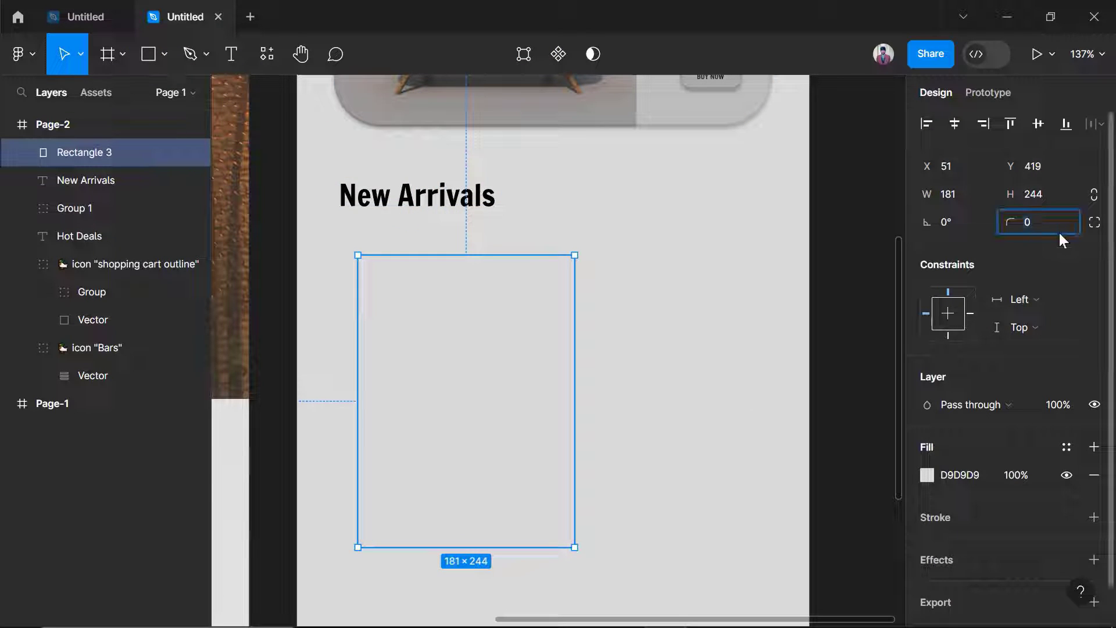
pyautogui.write('50')
pyautogui.press('Return')
# Compare the card with the reference design and set its corner radius to 30.
pyautogui.click(86, 16)
pyautogui.click(209, 22)
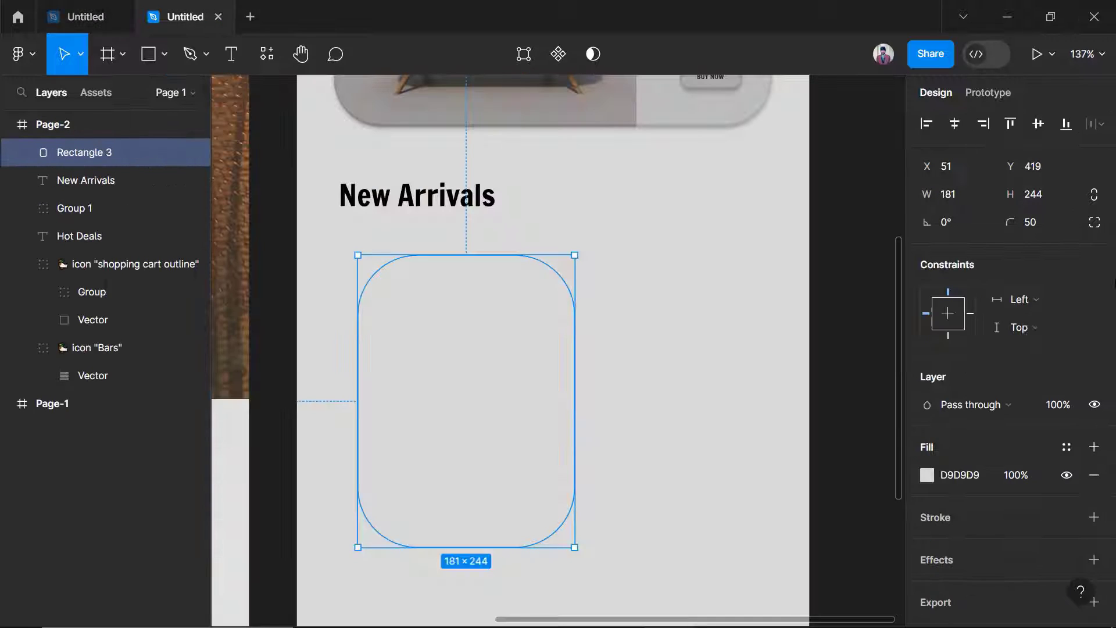
pyautogui.click(1049, 225)
pyautogui.write('30')
pyautogui.press('Return')
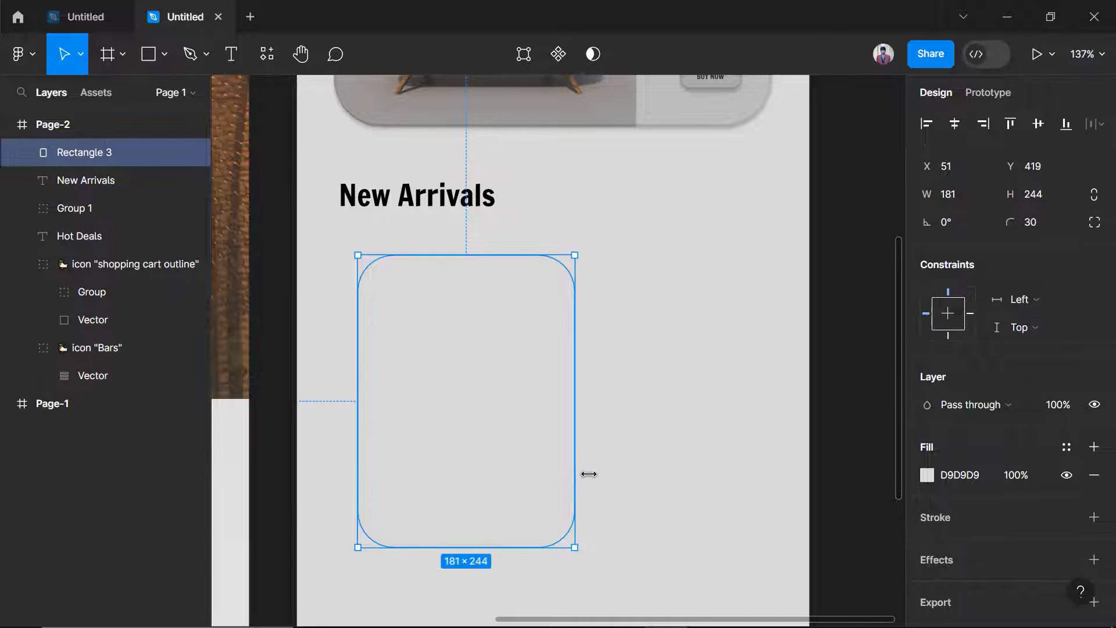
# Resize the card rectangle to about 200 × 219 and fill it with grey A3A3A3.
pyautogui.moveTo(578, 474); pyautogui.dragTo(615, 475)
pyautogui.moveTo(544, 486); pyautogui.dragTo(540, 517)
pyautogui.moveTo(614, 429); pyautogui.dragTo(597, 429)
pyautogui.moveTo(512, 439); pyautogui.dragTo(501, 436)
pyautogui.click(927, 475)
pyautogui.moveTo(785, 372); pyautogui.dragTo(652, 261)
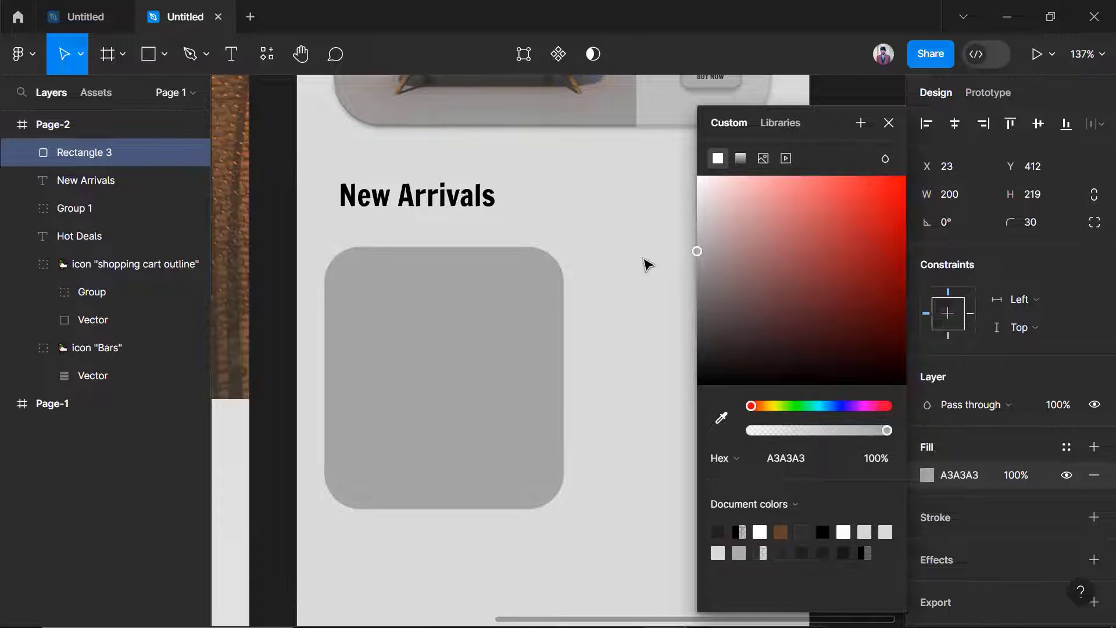
# Move the card rectangle to X 31, Y 412 and extend its height to about 251.
pyautogui.click(486, 369)
pyautogui.moveTo(489, 448); pyautogui.dragTo(498, 449)
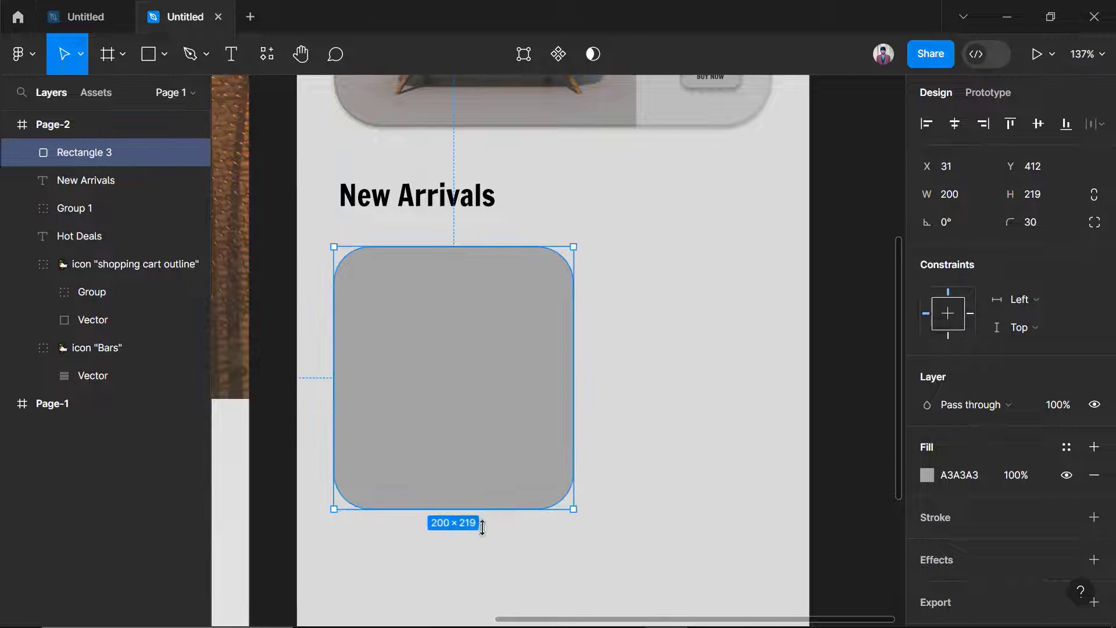
pyautogui.moveTo(482, 527)
pyautogui.mouseDown()
pyautogui.moveTo(482, 538)
pyautogui.moveTo(469, 511)
pyautogui.mouseUp()
pyautogui.scroll(-1, 477, 523)
pyautogui.click(810, 421)
pyautogui.click(465, 385)
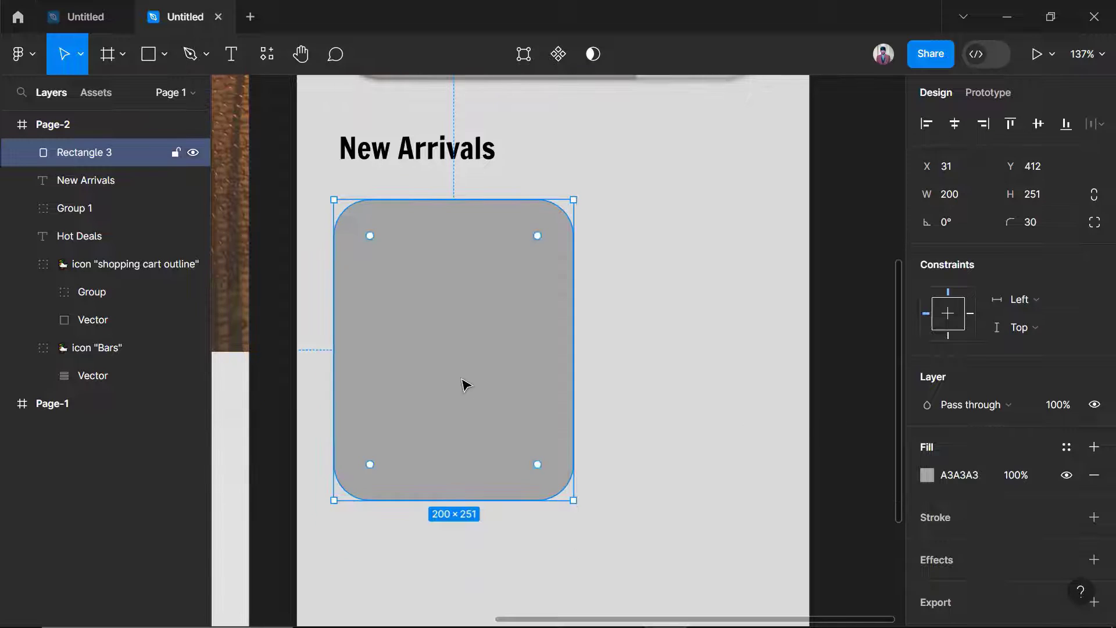
# Change the card rectangle's fill to white FFFFFF, comparing it with the reference design.
pyautogui.click(67, 15)
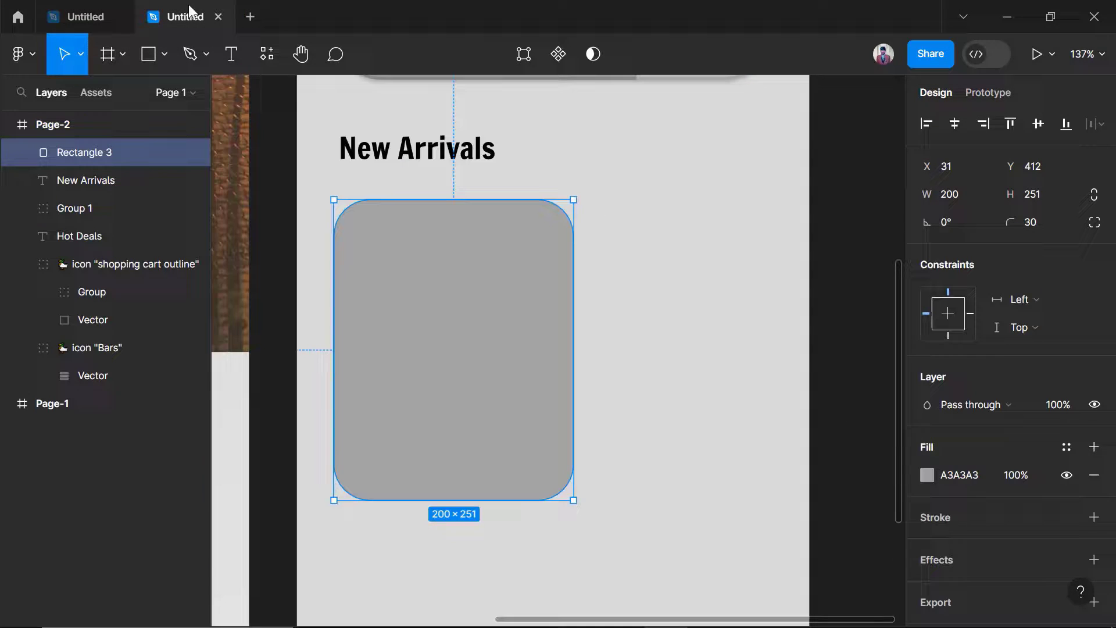
pyautogui.click(928, 475)
pyautogui.click(697, 176)
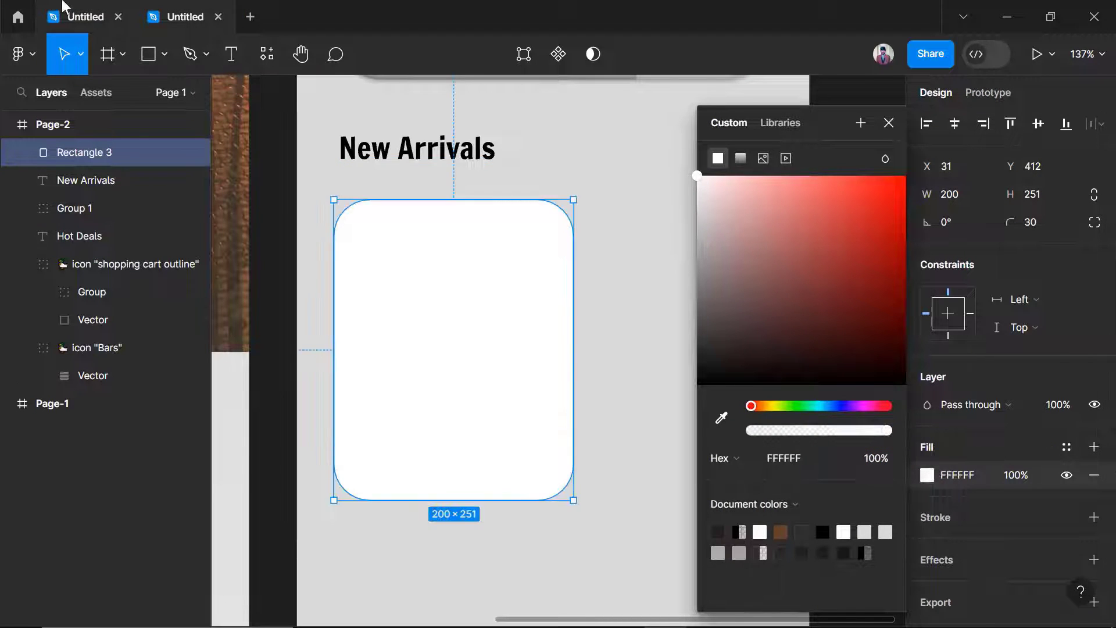
pyautogui.click(85, 16)
pyautogui.click(198, 13)
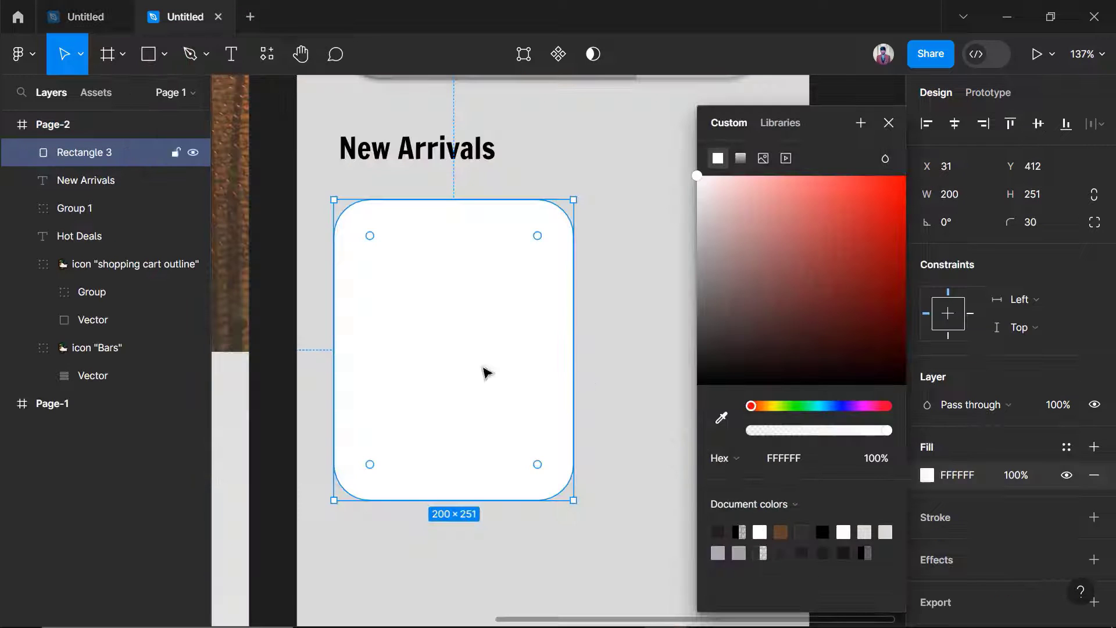
pyautogui.click(890, 120)
pyautogui.hotkey('ctrl', 'd')
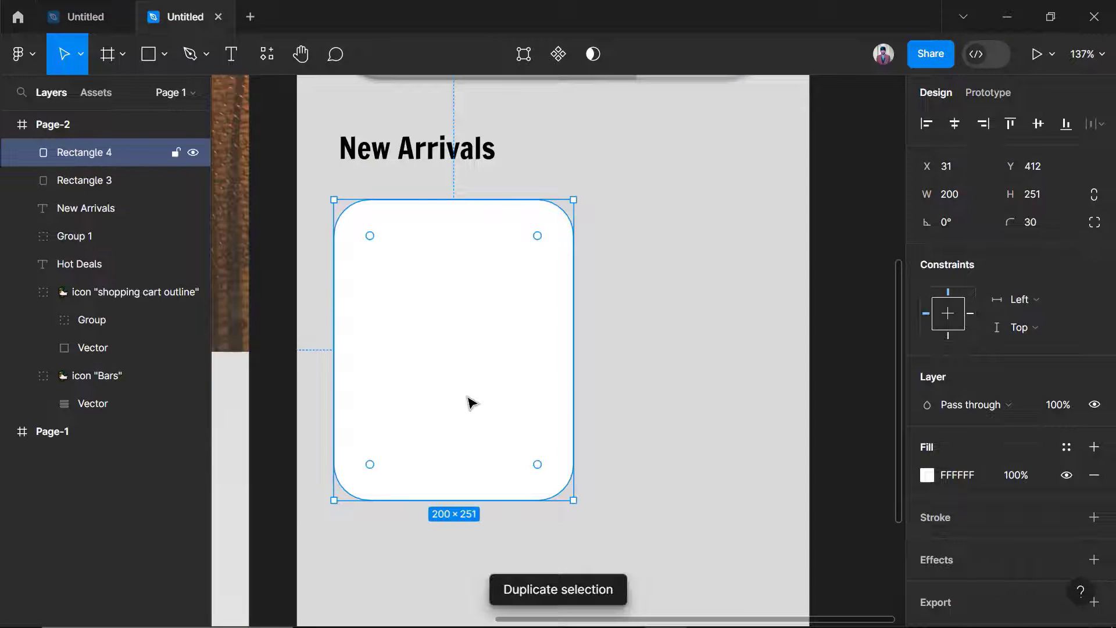
pyautogui.moveTo(469, 399); pyautogui.dragTo(705, 398)
pyautogui.press('Delete')
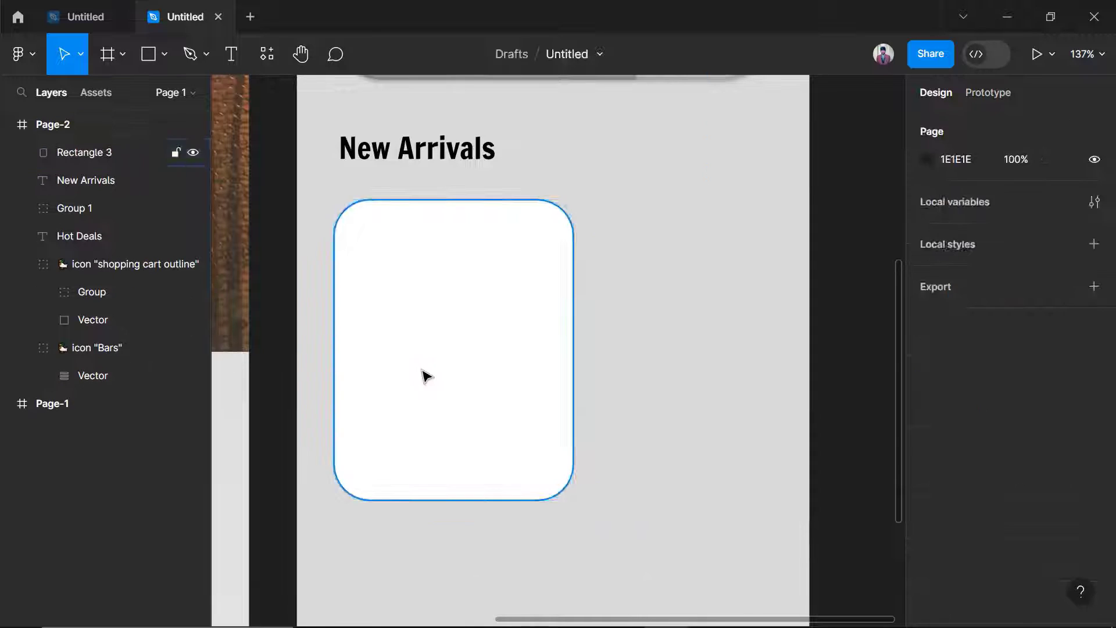
# Copy the blue armchair photo from the reference file and paste it into the Page-2 file.
pyautogui.click(423, 376)
pyautogui.scroll(-3, 458, 365)
pyautogui.click(595, 370)
pyautogui.scroll(-2, 588, 367)
pyautogui.click(72, 7)
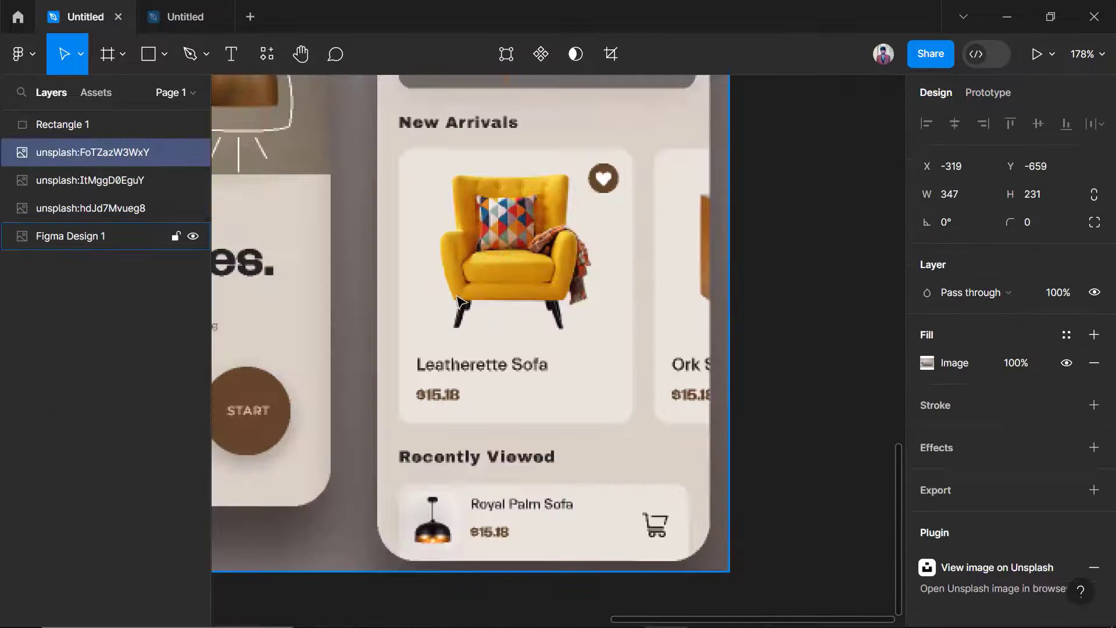
pyautogui.scroll(3, 402, 321)
pyautogui.scroll(-5, 387, 309)
pyautogui.hscroll(-5, 311, 334)
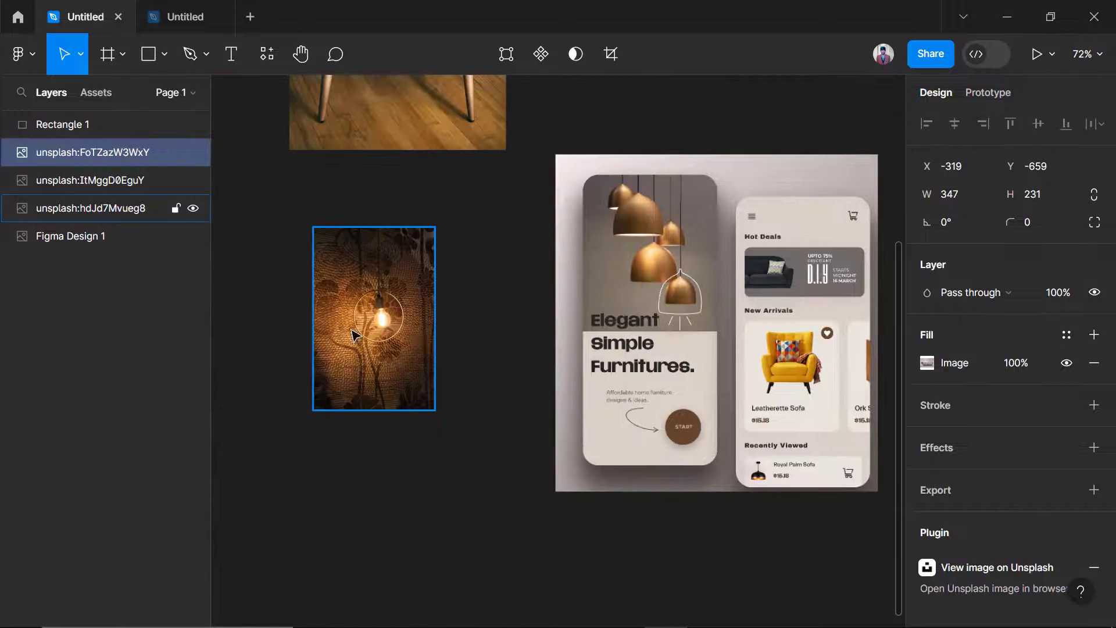
pyautogui.scroll(8, 429, 324)
pyautogui.click(439, 430)
pyautogui.click(207, 7)
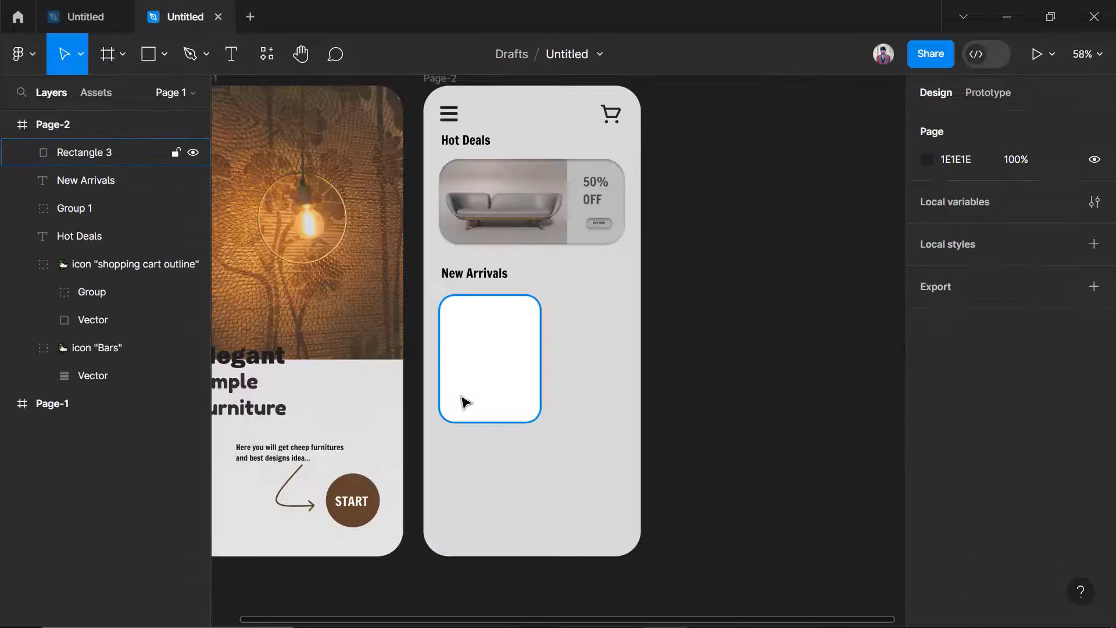
pyautogui.hotkey('ctrl', 'v')
# Scale the armchair photo to about 127 × 182 on the white card and nest it in Page-2 above Rectangle 3.
pyautogui.moveTo(574, 431); pyautogui.dragTo(553, 443)
pyautogui.moveTo(619, 488); pyautogui.dragTo(470, 380)
pyautogui.scroll(5, 470, 381)
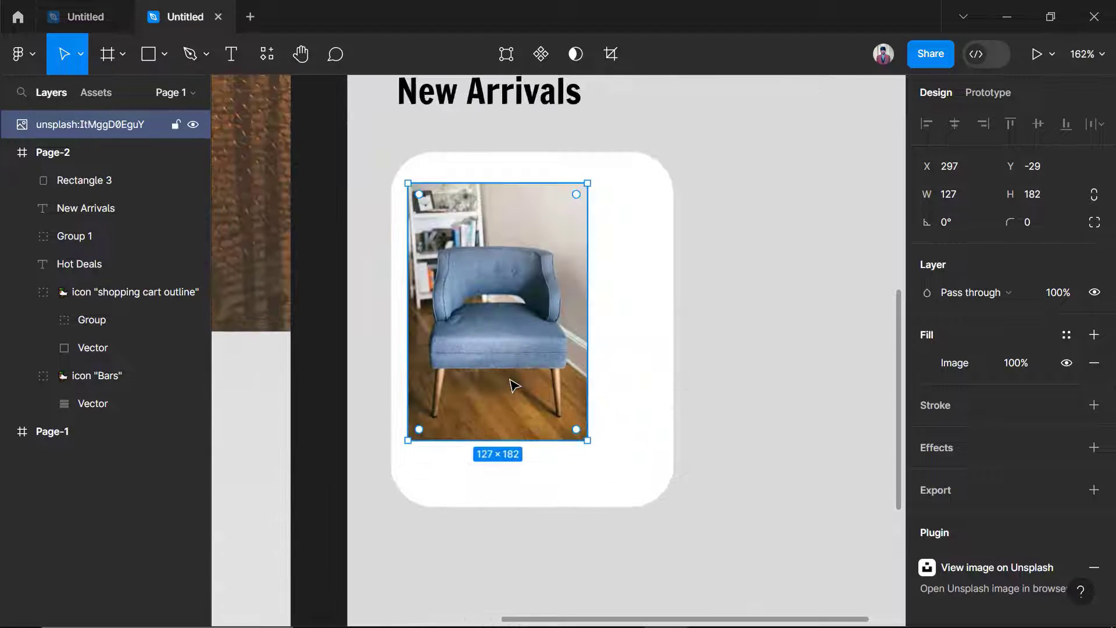
pyautogui.moveTo(96, 174); pyautogui.dragTo(96, 173)
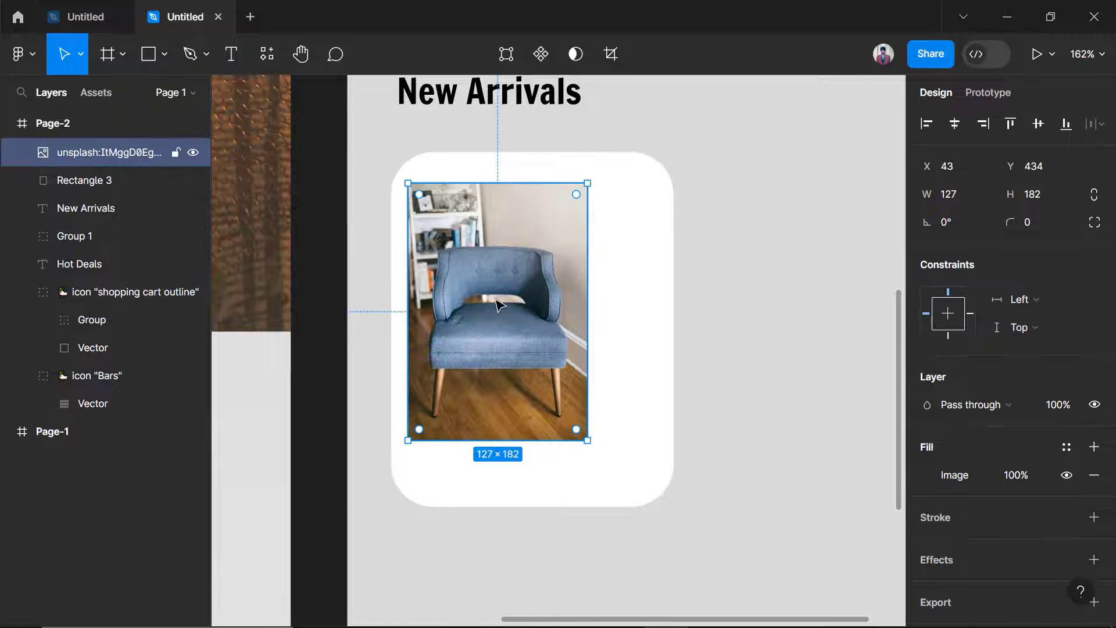
# Align the armchair photo with the white card's top-left corner and set its corner radius to 30.
pyautogui.moveTo(497, 301)
pyautogui.mouseDown()
pyautogui.moveTo(514, 301)
pyautogui.moveTo(496, 324)
pyautogui.moveTo(477, 313)
pyautogui.moveTo(499, 317)
pyautogui.moveTo(488, 316)
pyautogui.mouseUp()
pyautogui.click(1053, 228)
pyautogui.write('30')
pyautogui.press('Return')
# Widen the armchair photo to 200 so it spans the full width of the white card.
pyautogui.moveTo(573, 289); pyautogui.dragTo(674, 312)
pyautogui.scroll(-3, 788, 389)
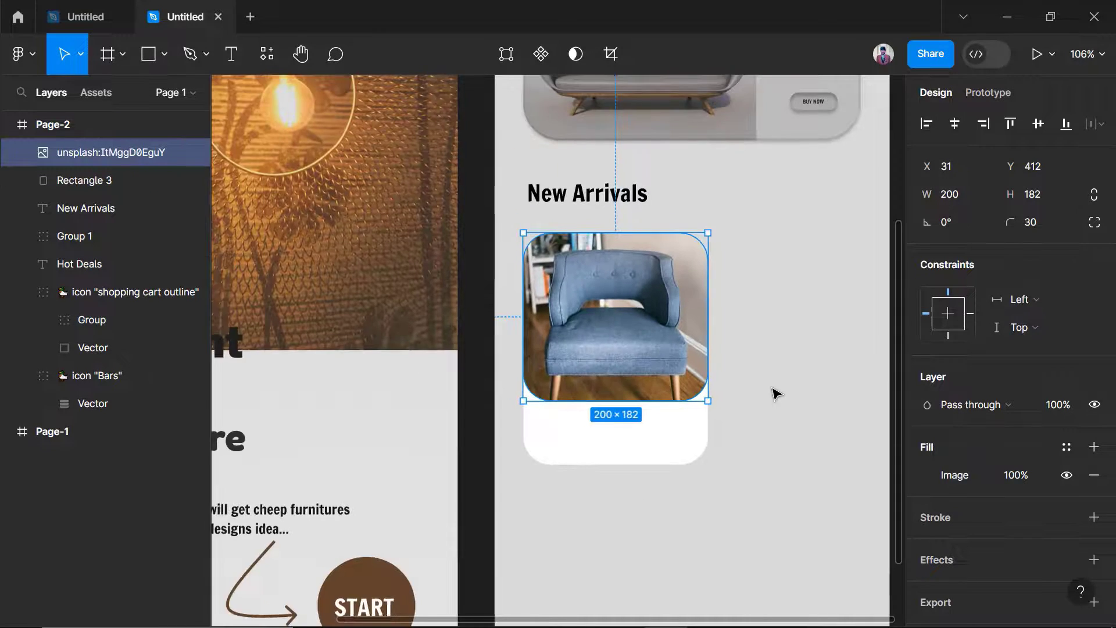
pyautogui.hscroll(2, 771, 391)
pyautogui.click(770, 391)
pyautogui.scroll(-1, 568, 403)
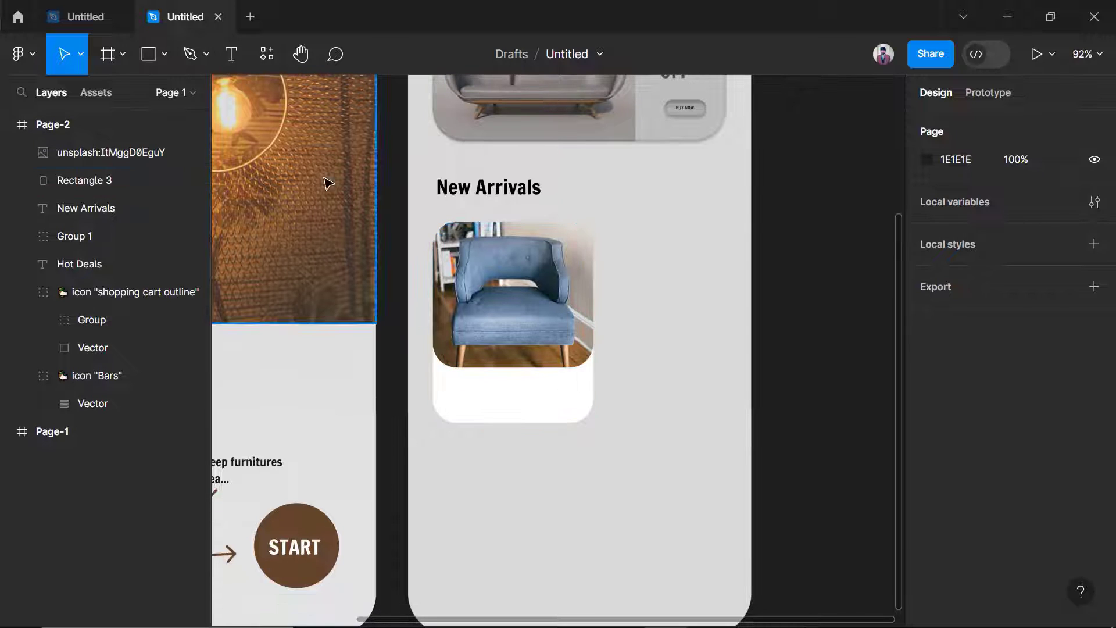
# Examine the New Arrivals product card in the reference file and return to the Page-2 file.
pyautogui.click(85, 16)
pyautogui.scroll(-5, 610, 407)
pyautogui.hscroll(-3, 672, 464)
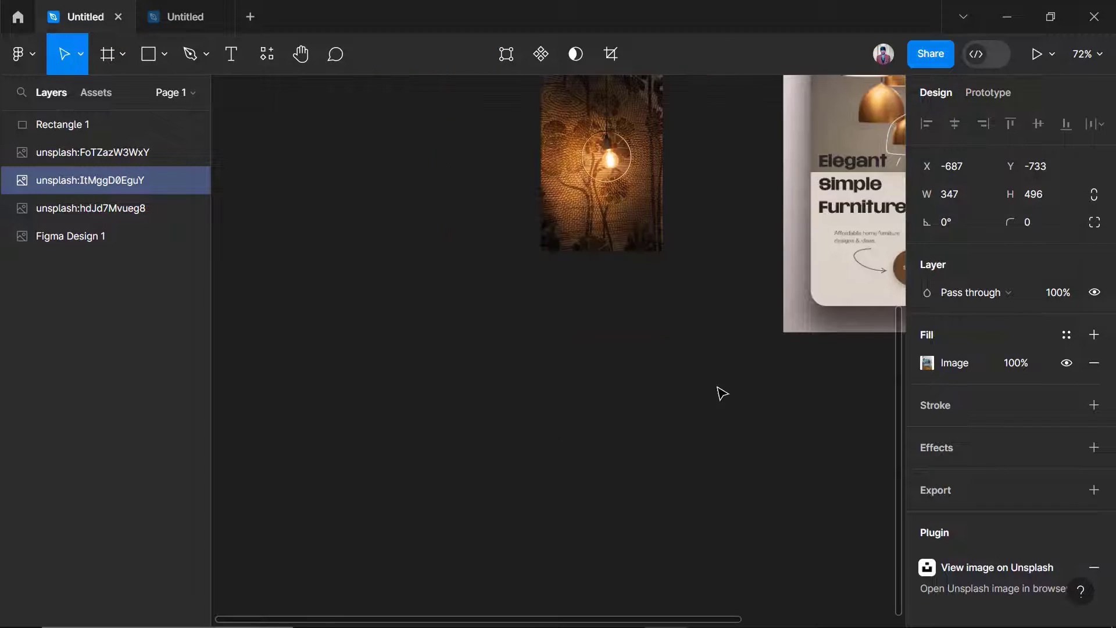
pyautogui.scroll(5, 718, 392)
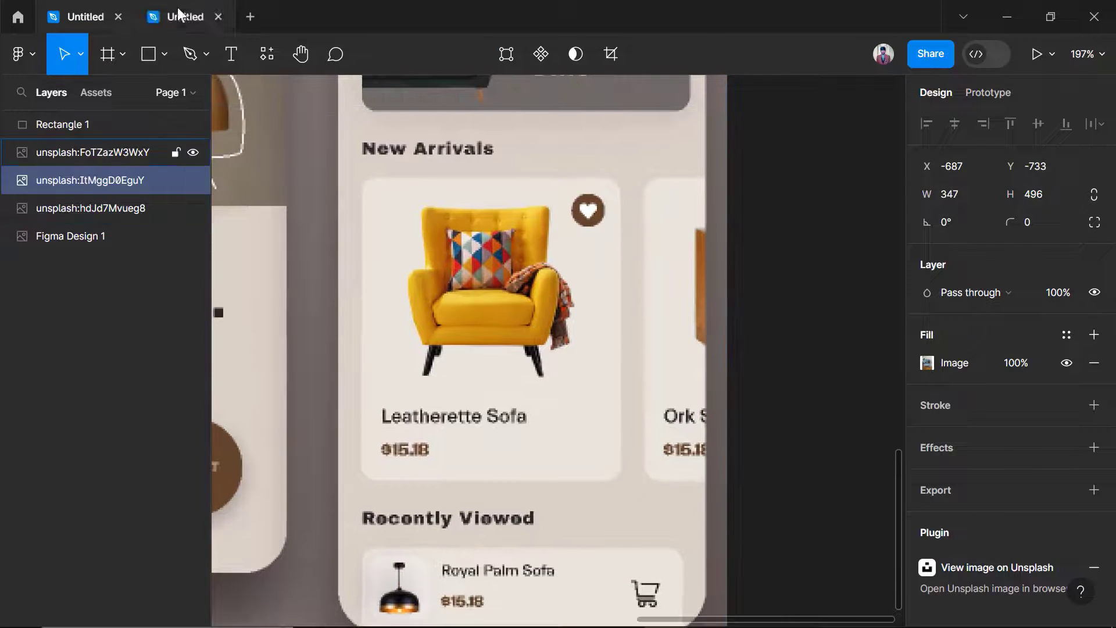
pyautogui.click(185, 16)
# Set individual corner radii on the armchair photo: 30 for both upper corners and 0 for both lower corners.
pyautogui.scroll(2, 482, 399)
pyautogui.scroll(3, 483, 399)
pyautogui.click(466, 336)
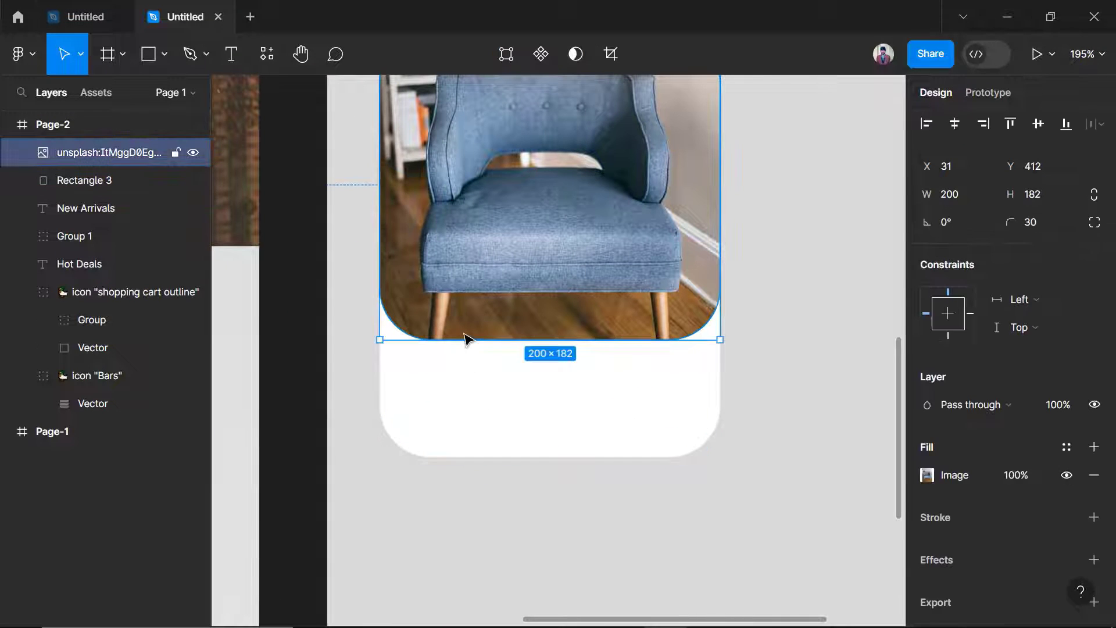
pyautogui.click(1095, 222)
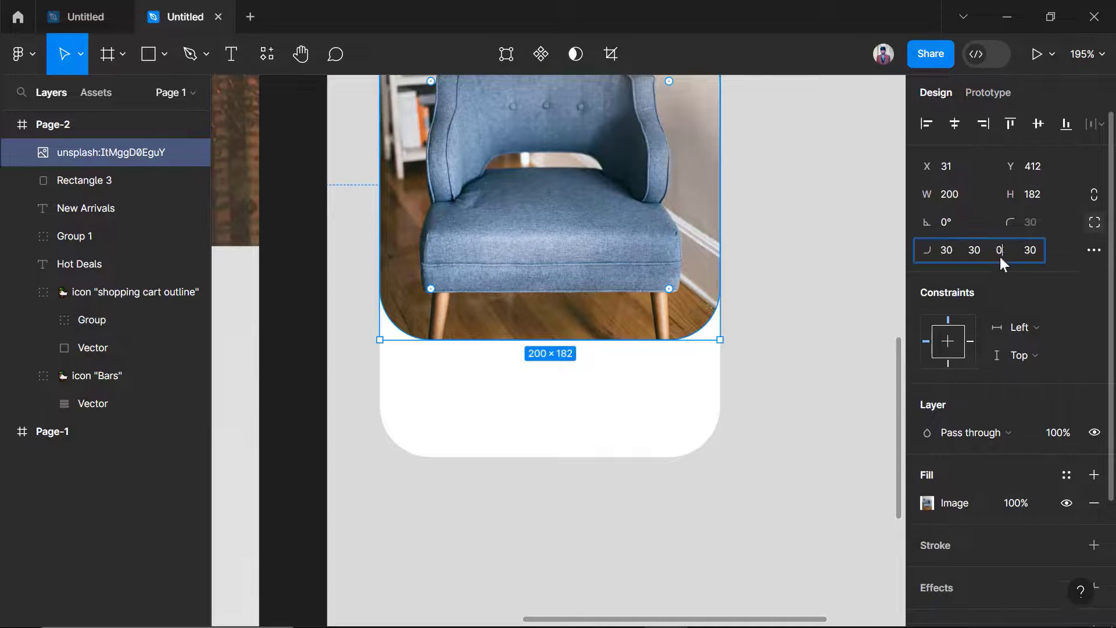
pyautogui.write('0')
pyautogui.press('Return')
pyautogui.press('Return')
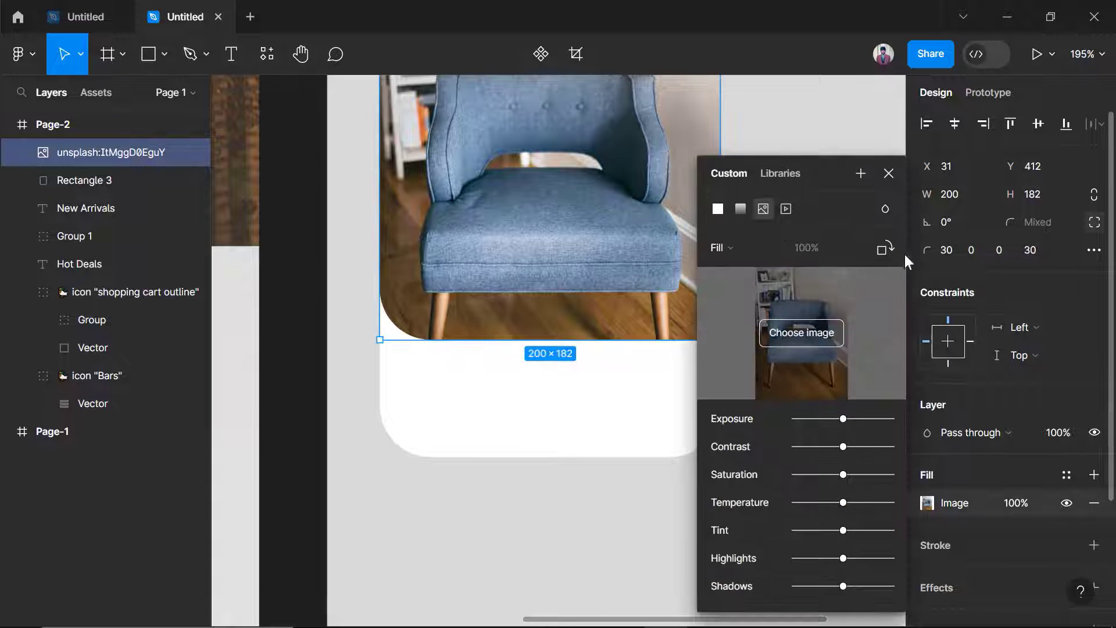
pyautogui.press('Escape')
pyautogui.write('30')
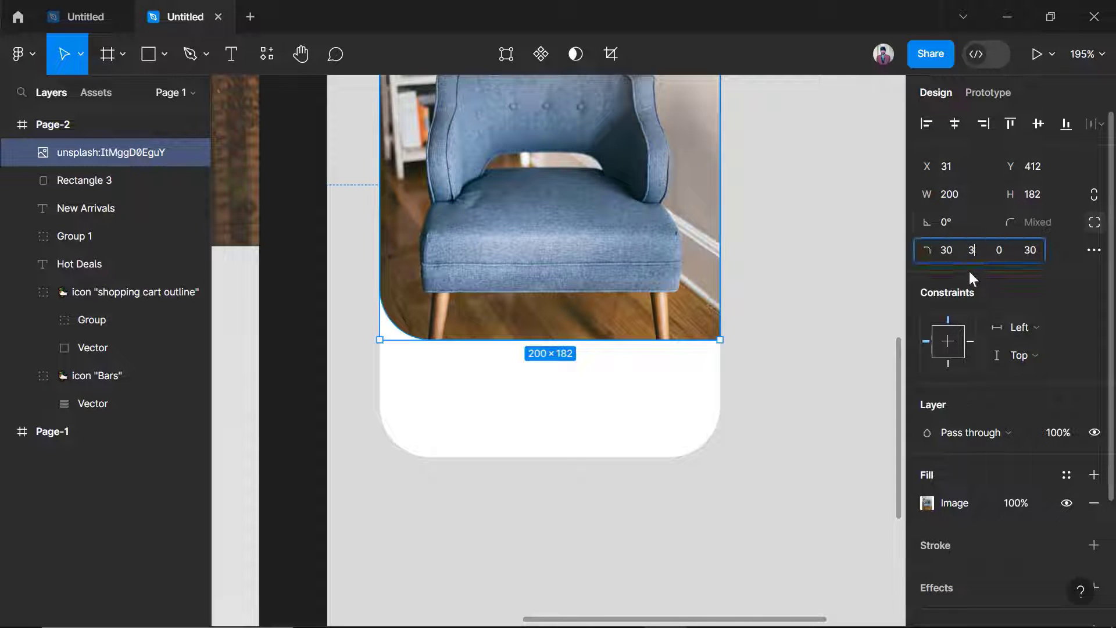
pyautogui.click(952, 253)
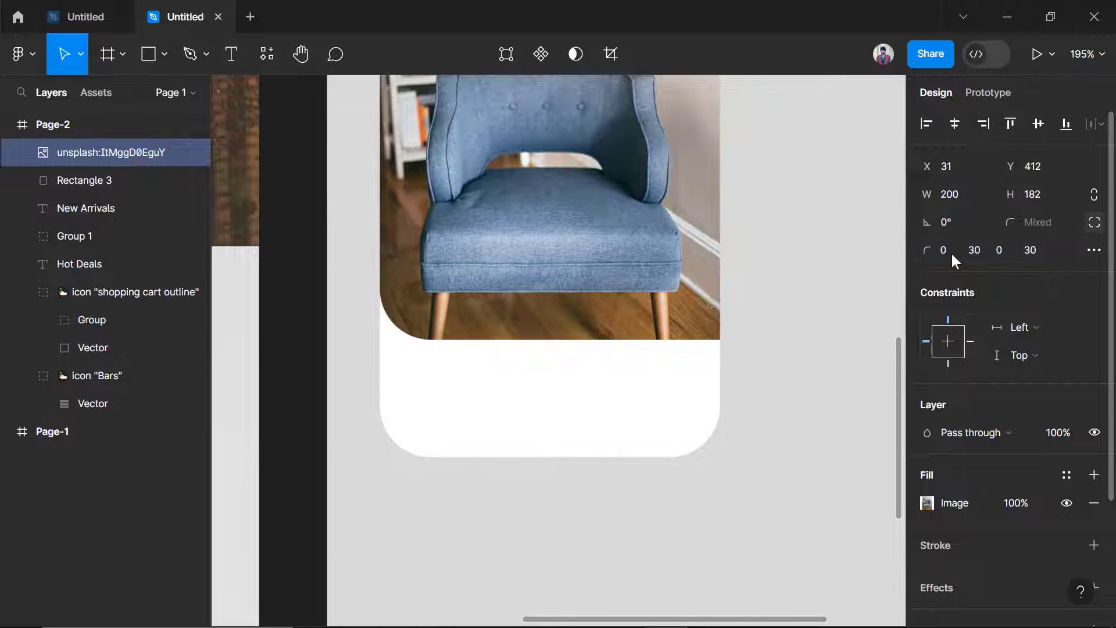
pyautogui.click(1028, 250)
pyautogui.write('0')
pyautogui.press('Return')
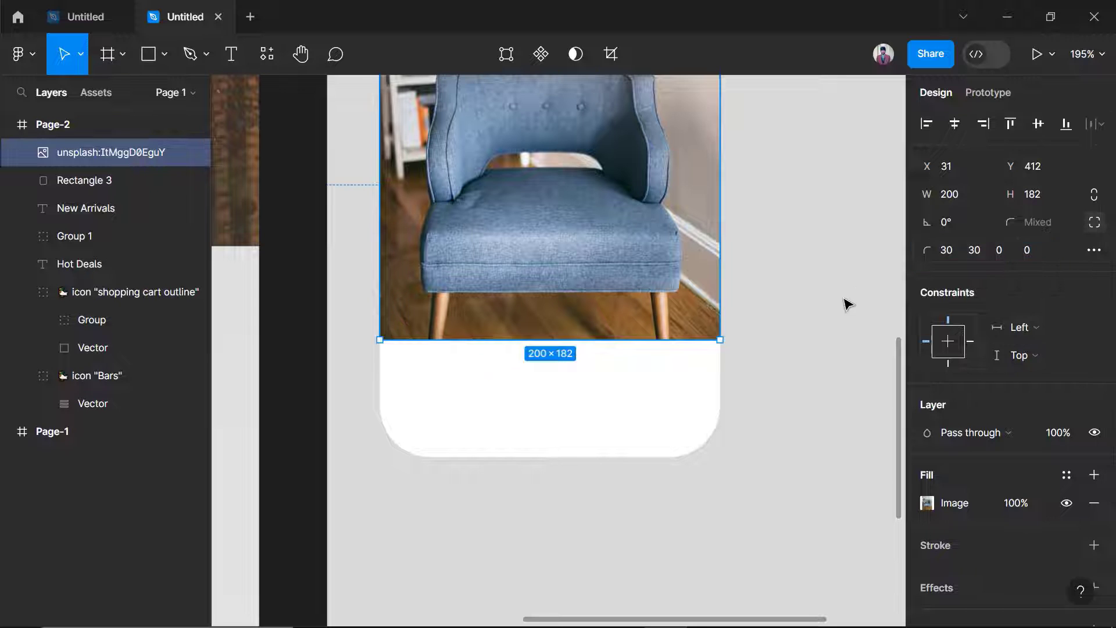
# Add the text "Leather Sofa" on the white card below the armchair photo.
pyautogui.click(847, 304)
pyautogui.scroll(-1, 698, 375)
pyautogui.scroll(1, 442, 326)
pyautogui.press('t')
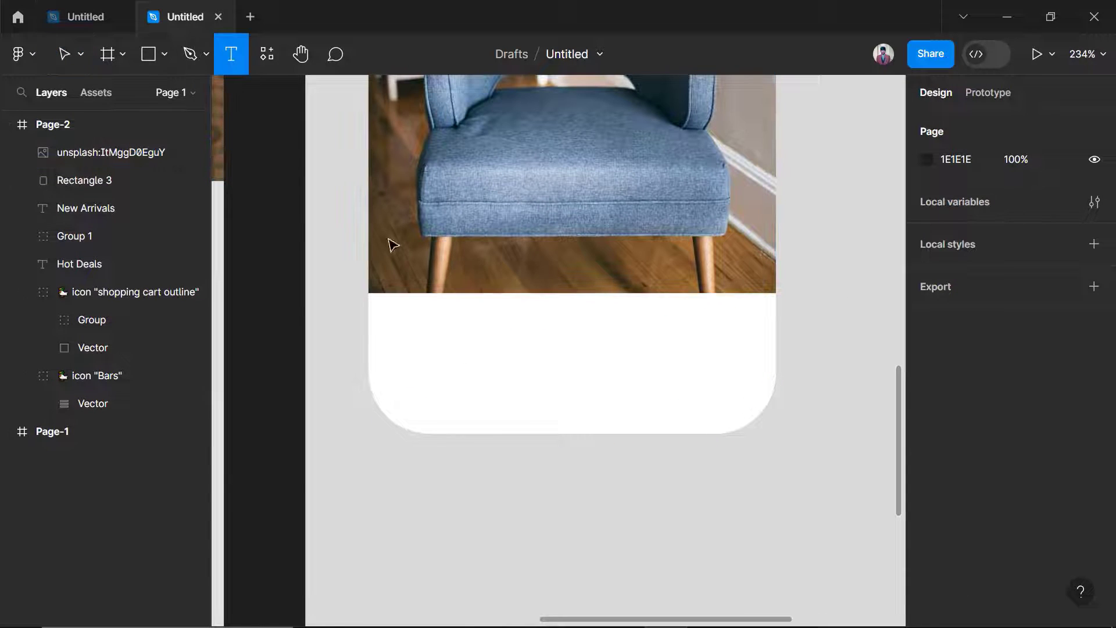
pyautogui.click(408, 320)
pyautogui.write('Leate')
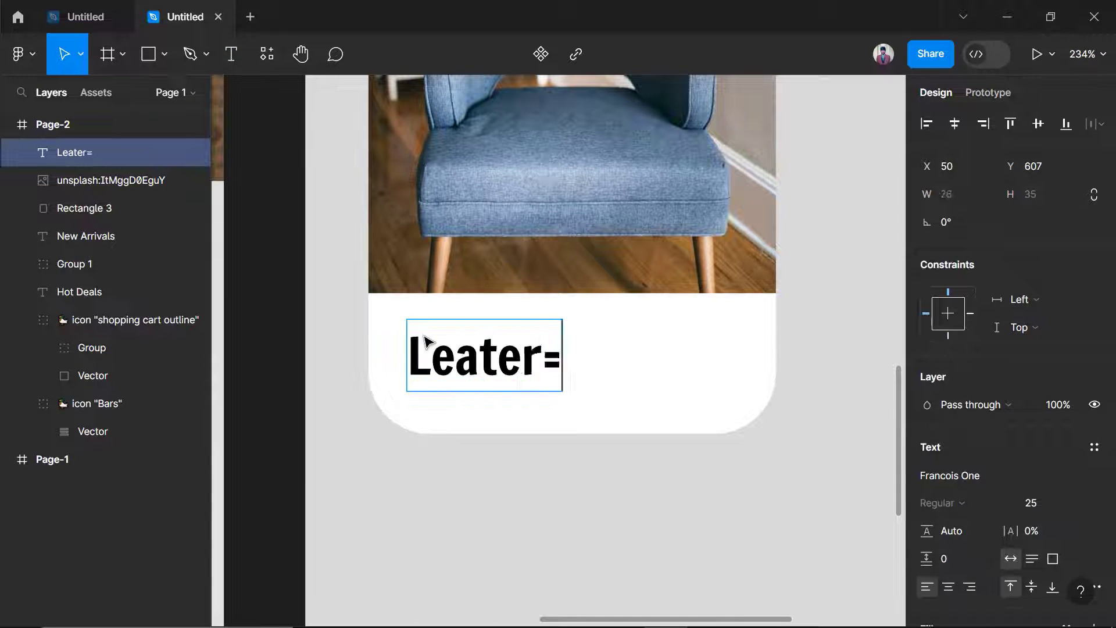
pyautogui.write('r=')
pyautogui.press('BackSpace')
pyautogui.press('BackSpace')
pyautogui.press('BackSpace')
pyautogui.write('ther S')
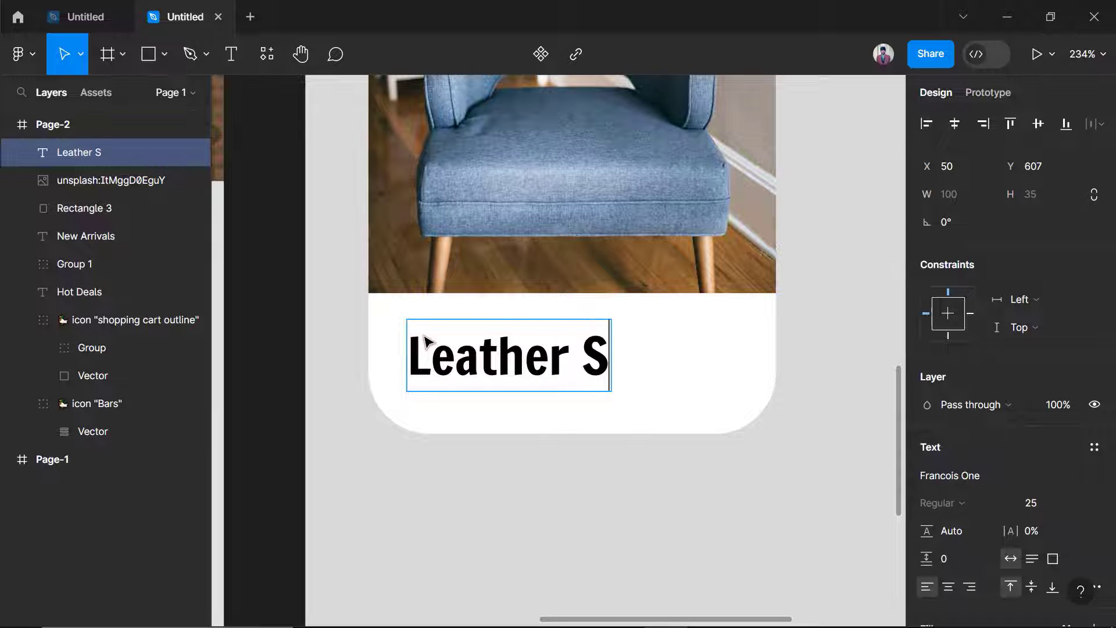
pyautogui.write('ofa')
pyautogui.press('Escape')
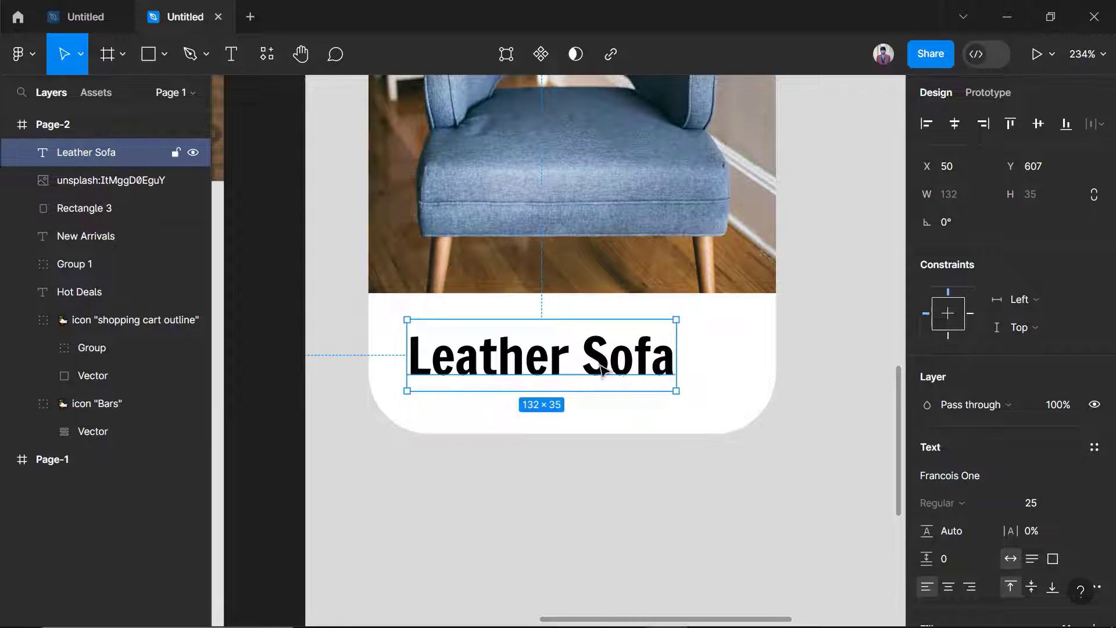
# Move the Leather Sofa text to X 35, Y 594 just beneath the photo and set its font size to 18.
pyautogui.moveTo(481, 383); pyautogui.dragTo(451, 356)
pyautogui.moveTo(646, 361); pyautogui.dragTo(605, 355)
pyautogui.hotkey('ctrl', 'z')
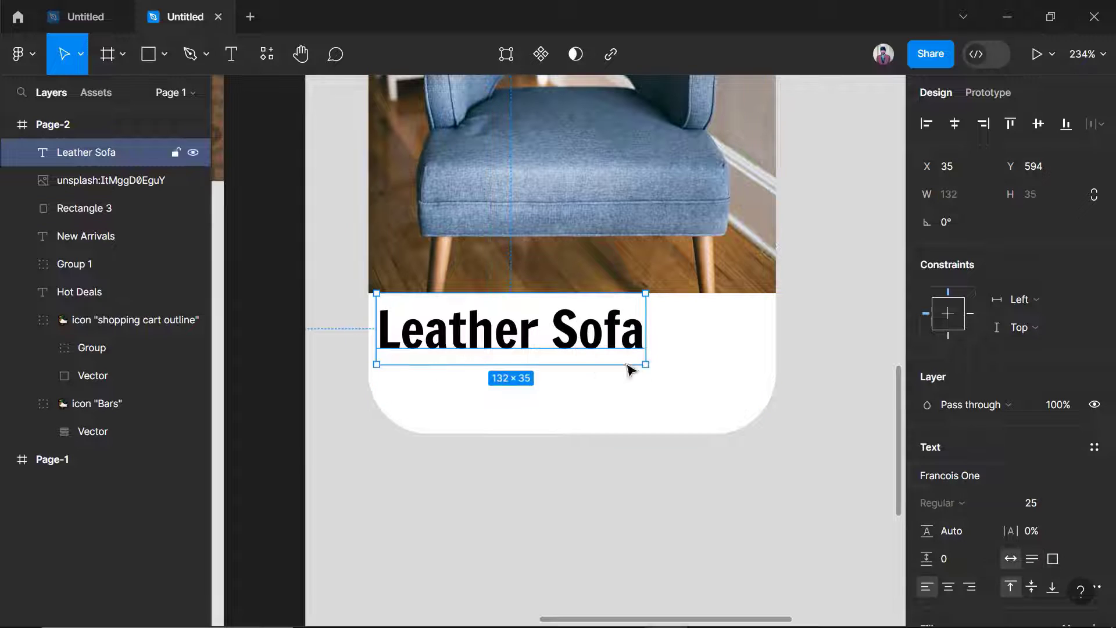
pyautogui.write('18')
pyautogui.press('Return')
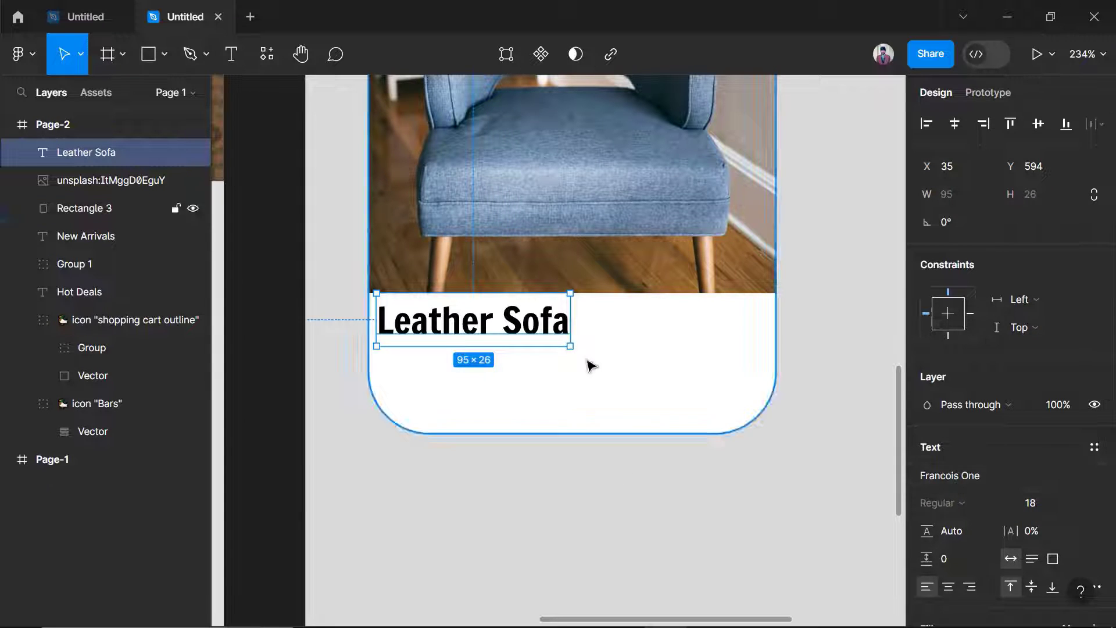
# Change the Leather Sofa text's fill colour to dark grey 454545.
pyautogui.scroll(-4, 944, 469)
pyautogui.click(927, 433)
pyautogui.moveTo(698, 293); pyautogui.dragTo(665, 336)
pyautogui.click(888, 123)
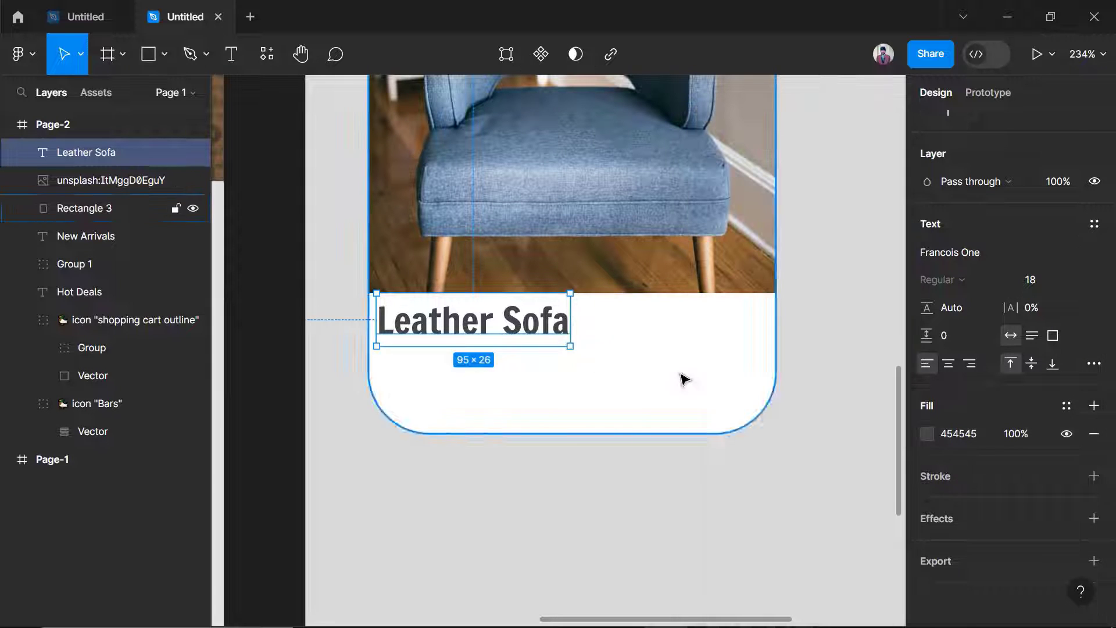
# Set the Leather Sofa text's font size to 10 and reposition it at X 38, Y 603.
pyautogui.click(1015, 289)
pyautogui.write('10')
pyautogui.press('Return')
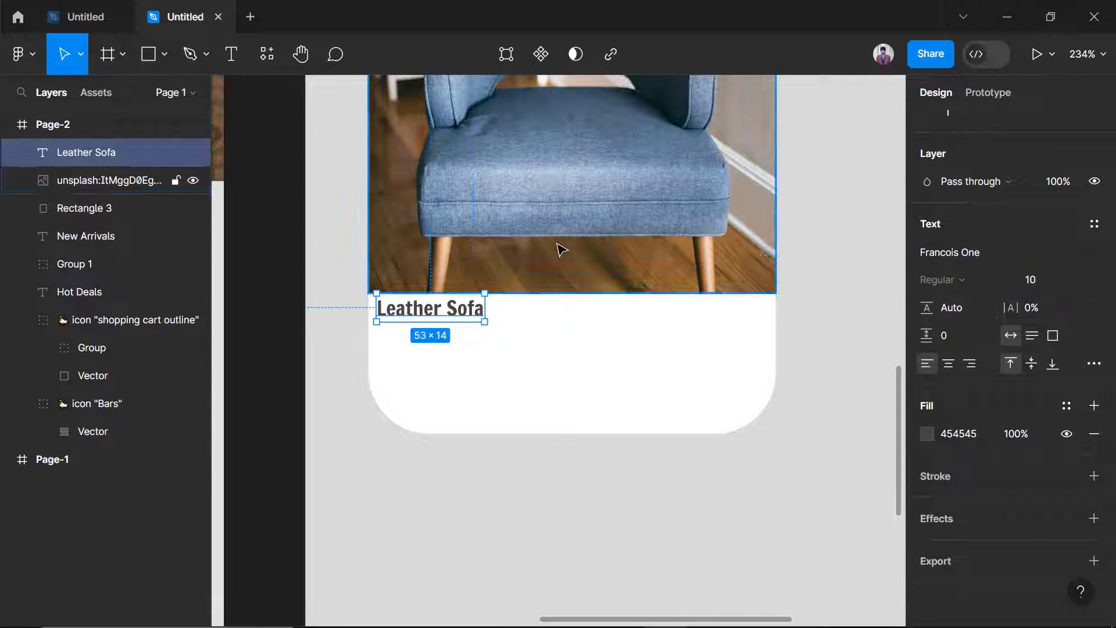
pyautogui.moveTo(464, 308); pyautogui.dragTo(474, 327)
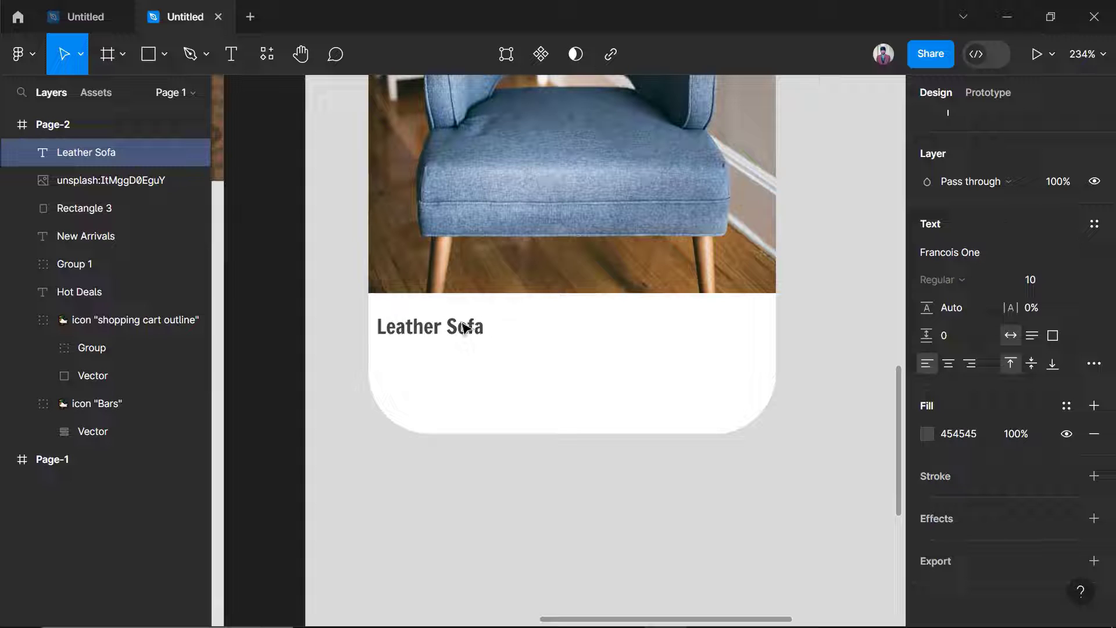
pyautogui.press('Escape')
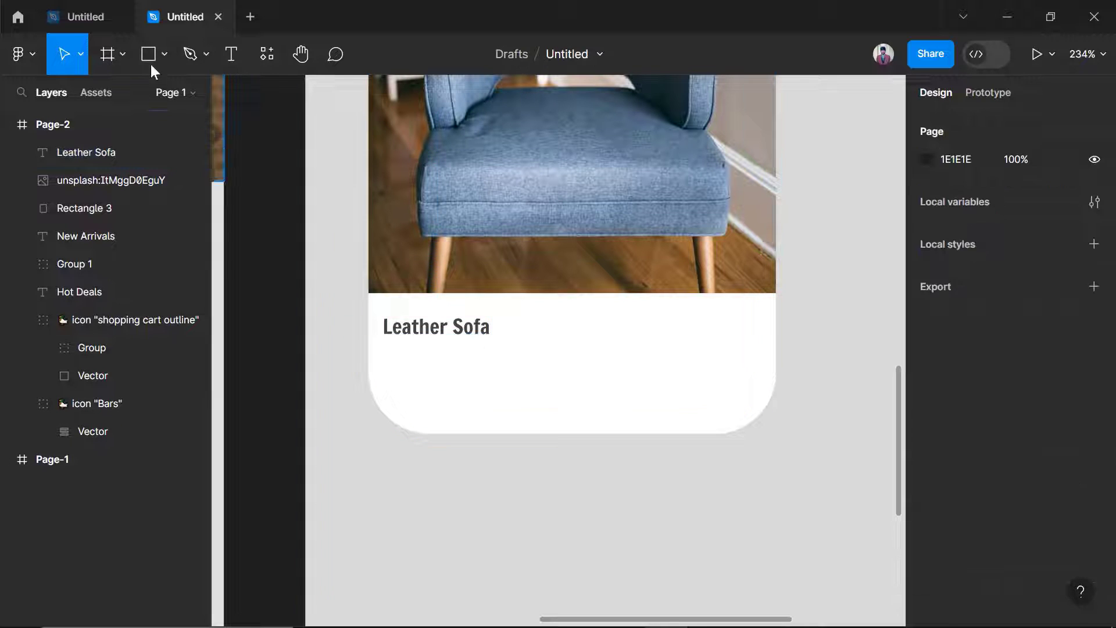
# Check the product name in the reference file and change the card's text to "Leatherette Sofa".
pyautogui.click(86, 16)
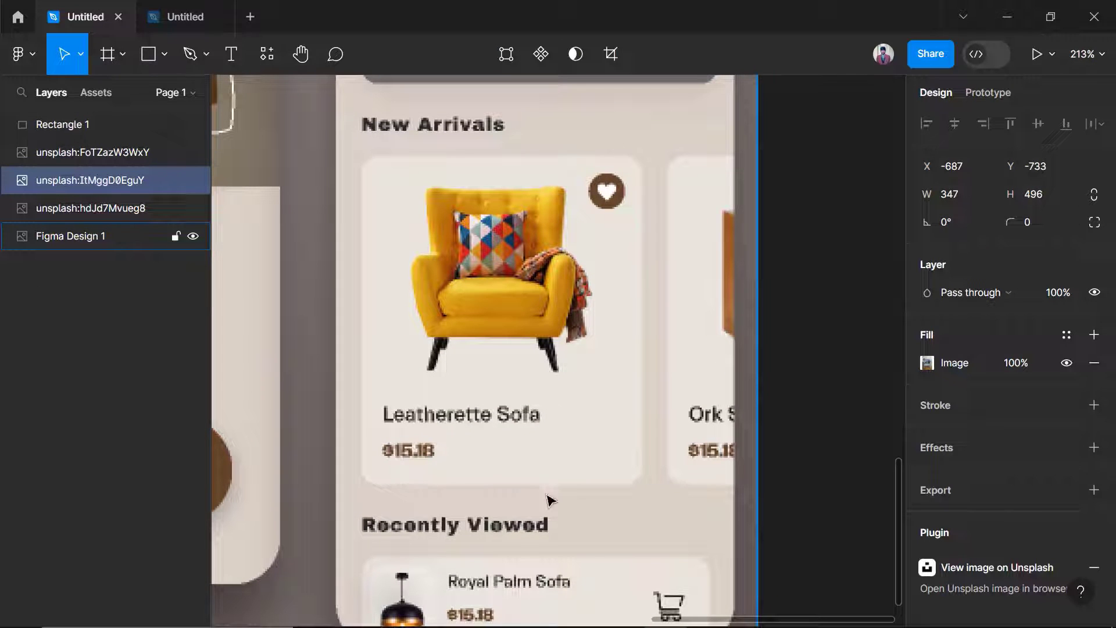
pyautogui.hotkey('ctrl', 'Tab')
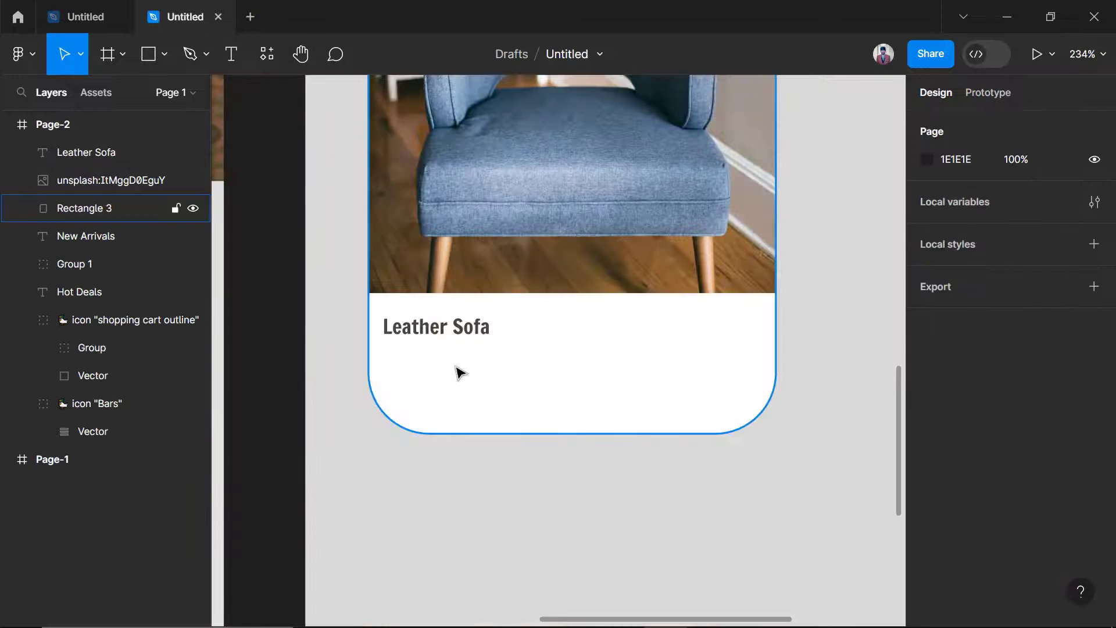
pyautogui.doubleClick(459, 330)
pyautogui.press('Right')
pyautogui.press('Left')
pyautogui.press('Left')
pyautogui.press('Left')
pyautogui.press('Left')
pyautogui.press('Left')
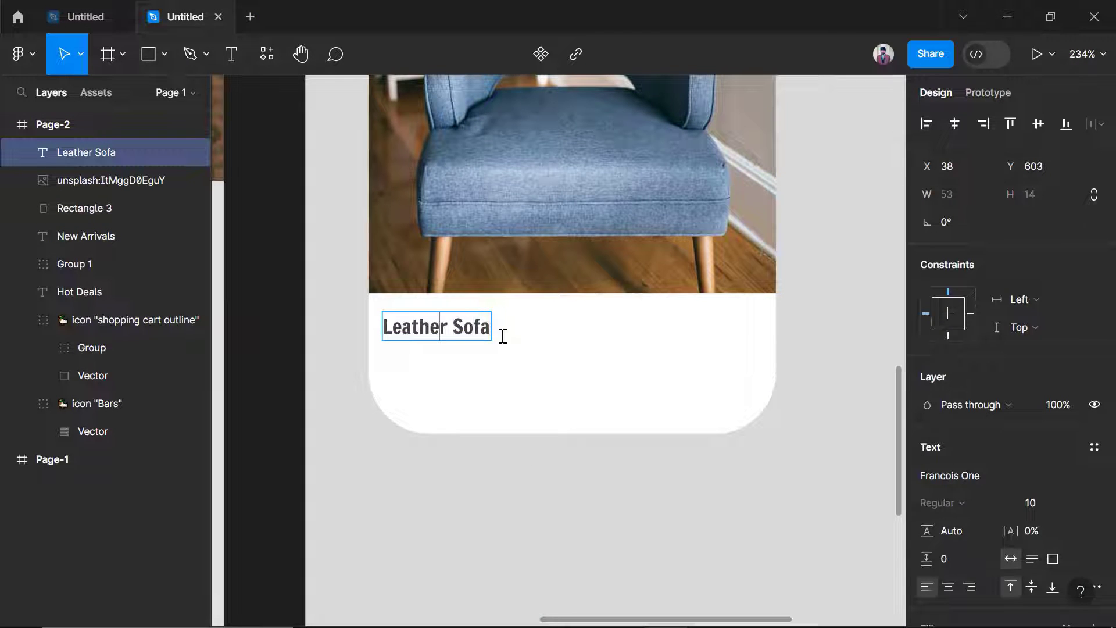
pyautogui.write('ette')
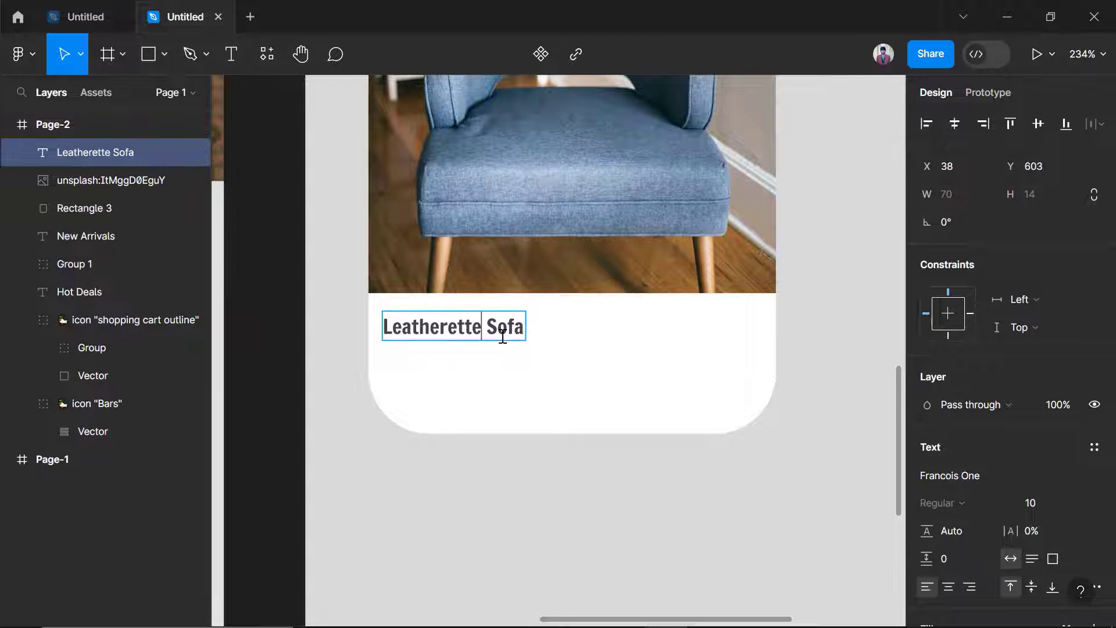
pyautogui.press('Escape')
pyautogui.press('Escape')
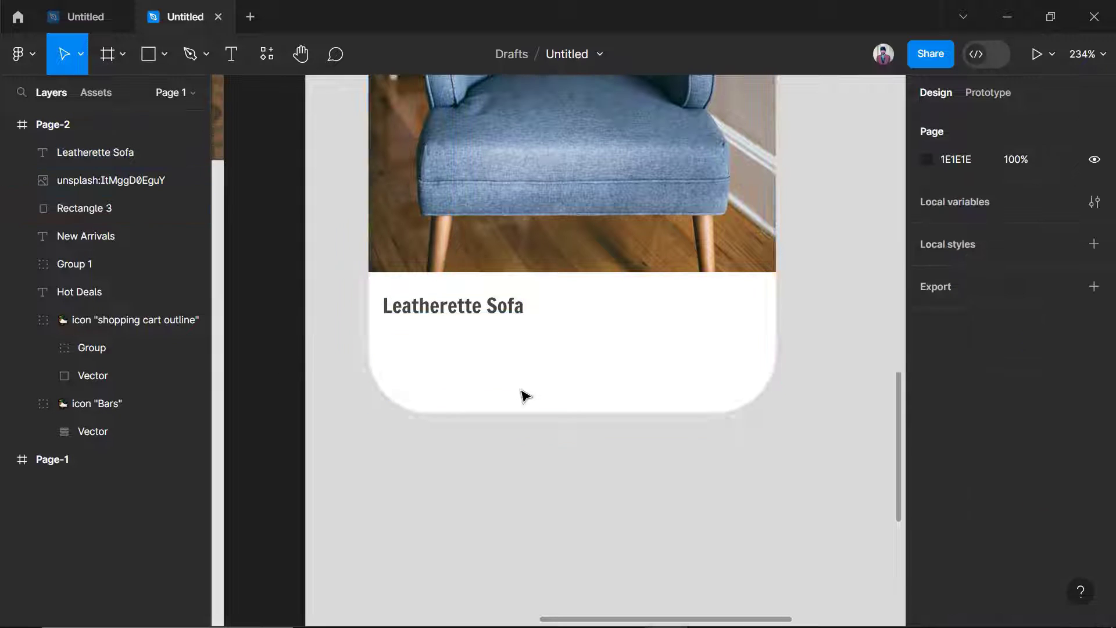
# Duplicate the Leatherette Sofa text and place the copy below the original at X 38, Y 630.
pyautogui.click(469, 328)
pyautogui.hotkey('ctrl', 'd')
pyautogui.moveTo(469, 331); pyautogui.dragTo(466, 385)
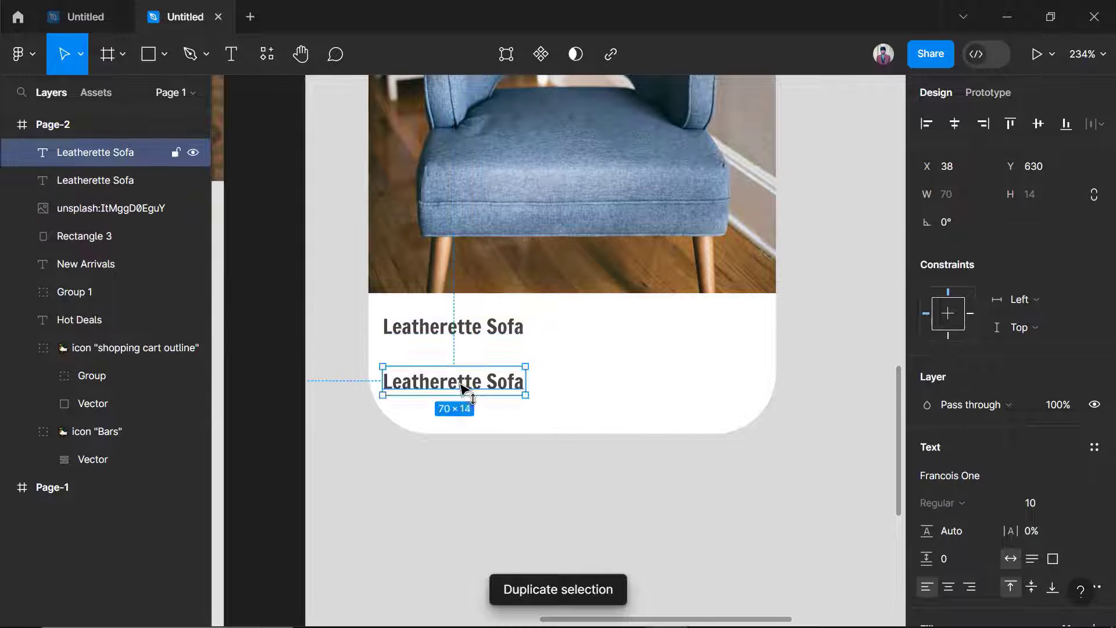
# Replace the duplicated text's wording with "$ 599".
pyautogui.doubleClick(467, 381)
pyautogui.write('1')
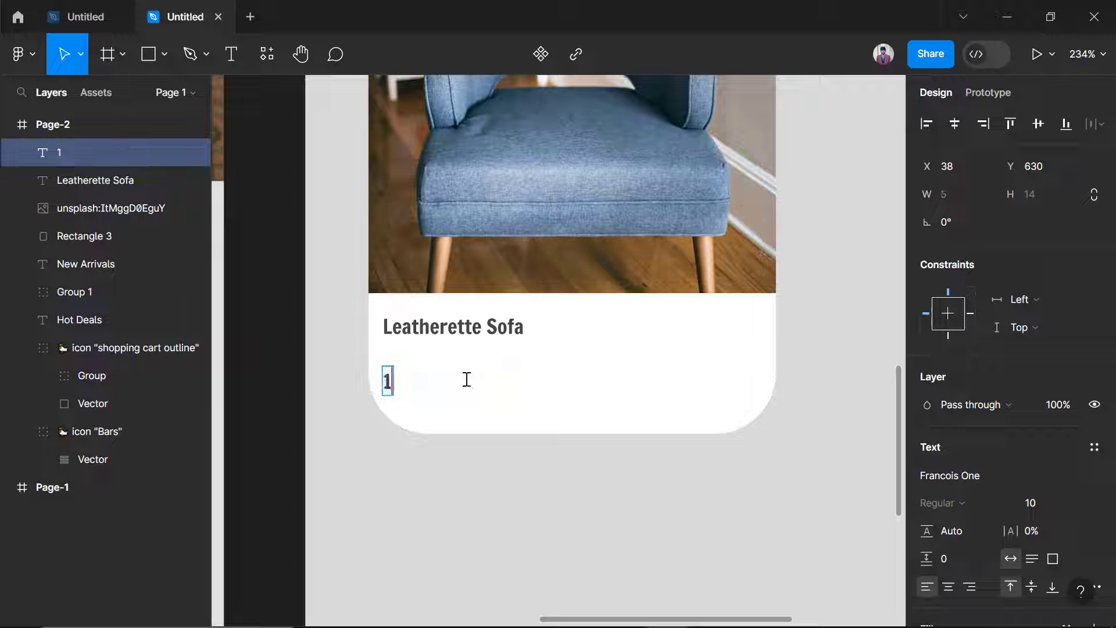
pyautogui.write('9')
pyautogui.press('BackSpace')
pyautogui.press('BackSpace')
pyautogui.write('599')
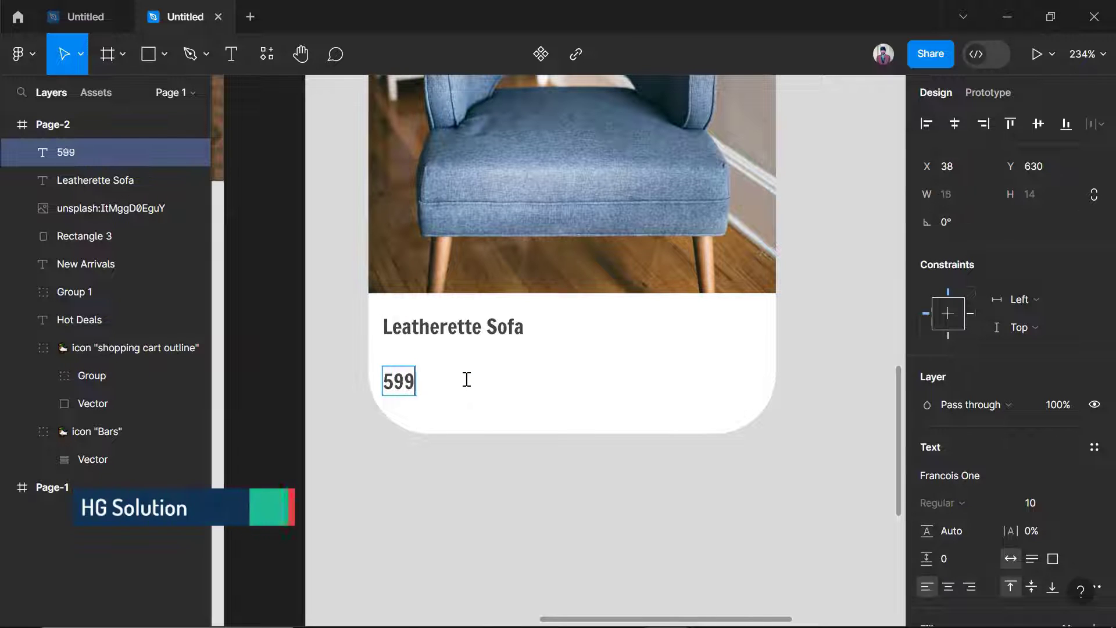
pyautogui.press('Home')
pyautogui.write('$')
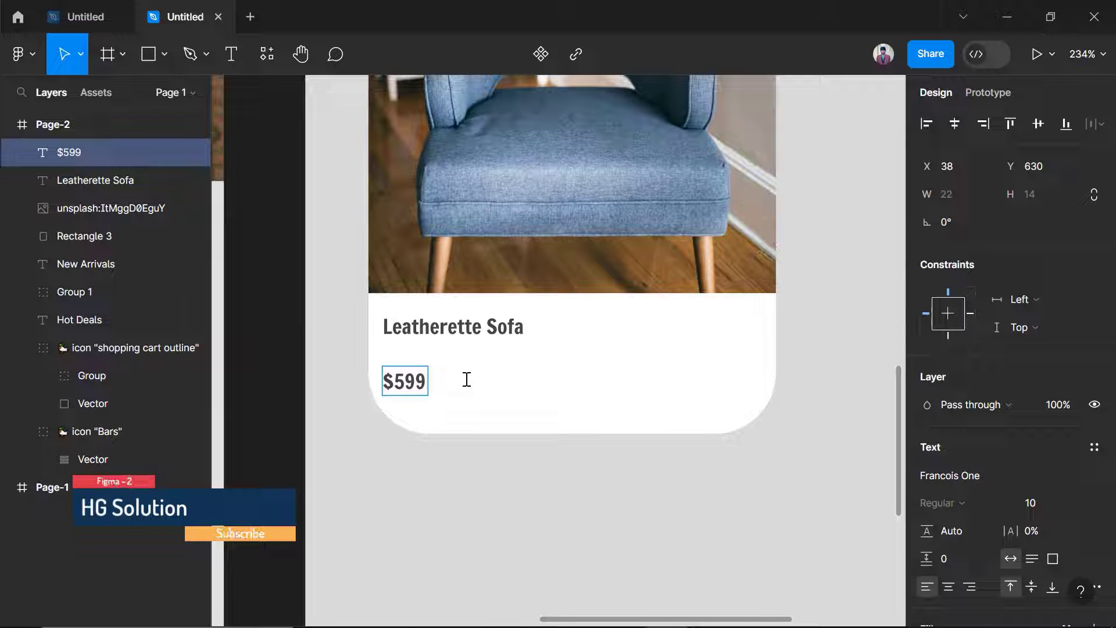
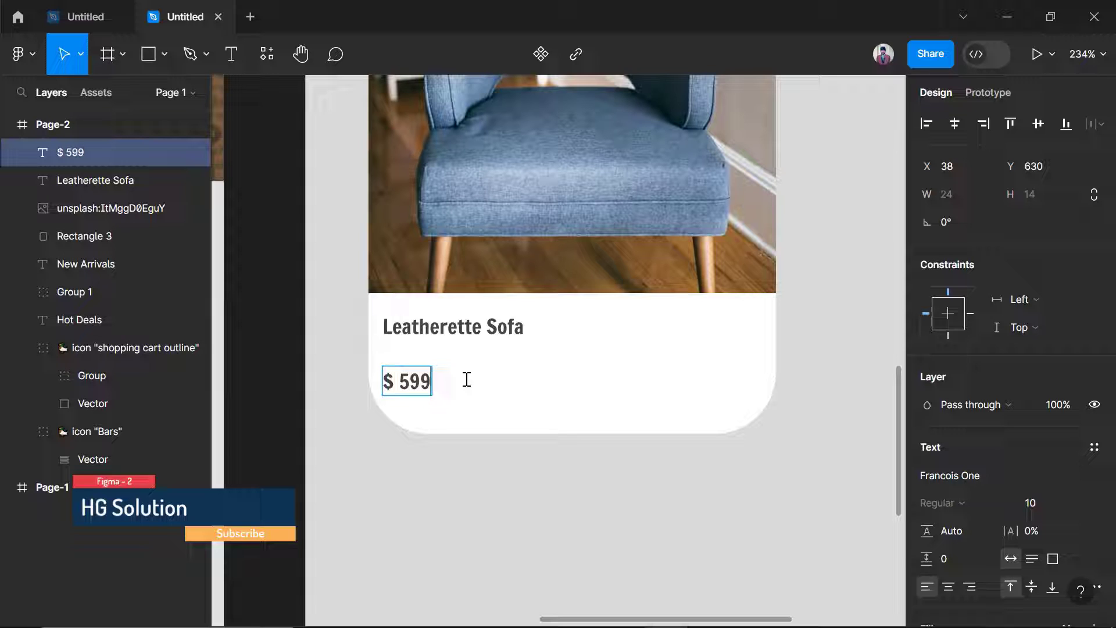
# Rewrite the duplicated text below the product name as "Price: 699/-$".
pyautogui.press('BackSpace')
pyautogui.press('BackSpace')
pyautogui.press('BackSpace')
pyautogui.press('BackSpace')
pyautogui.press('BackSpace')
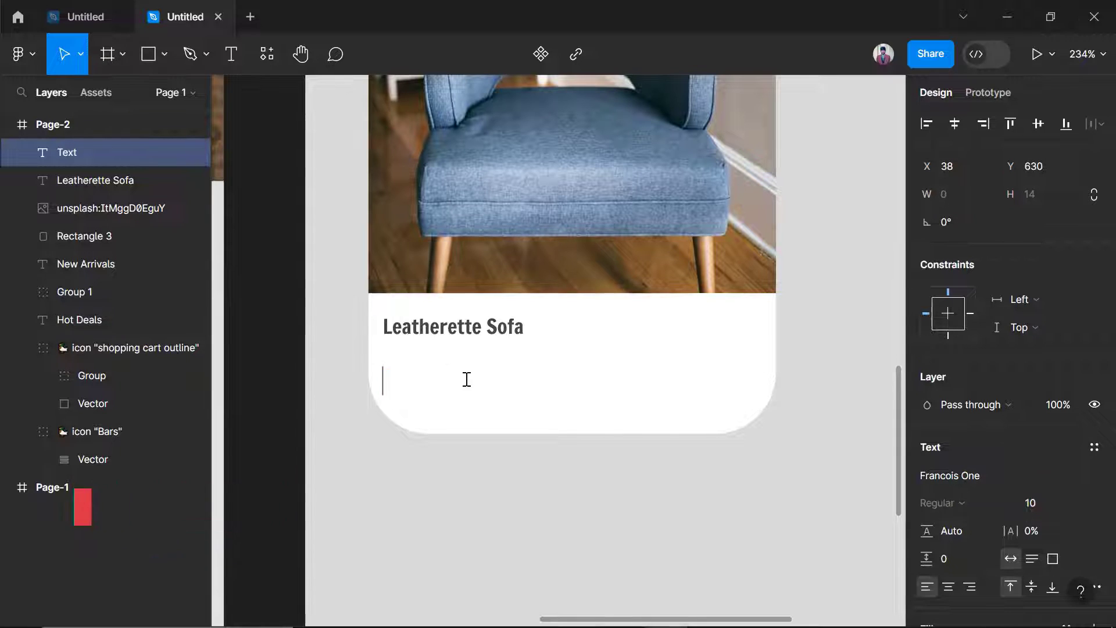
pyautogui.write('699/-$')
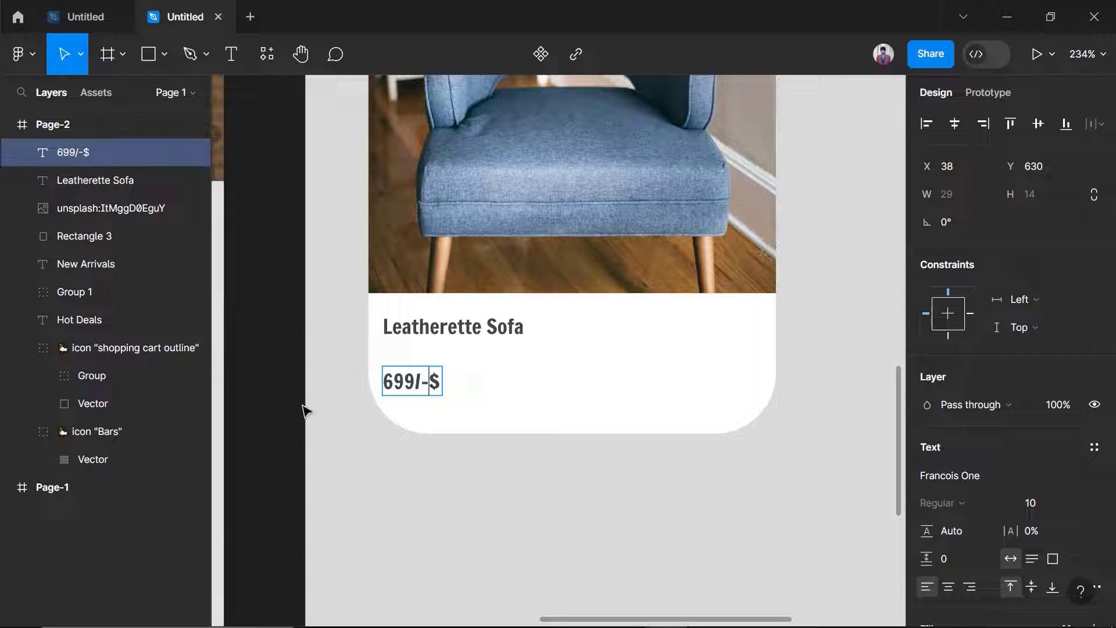
pyautogui.press('Escape')
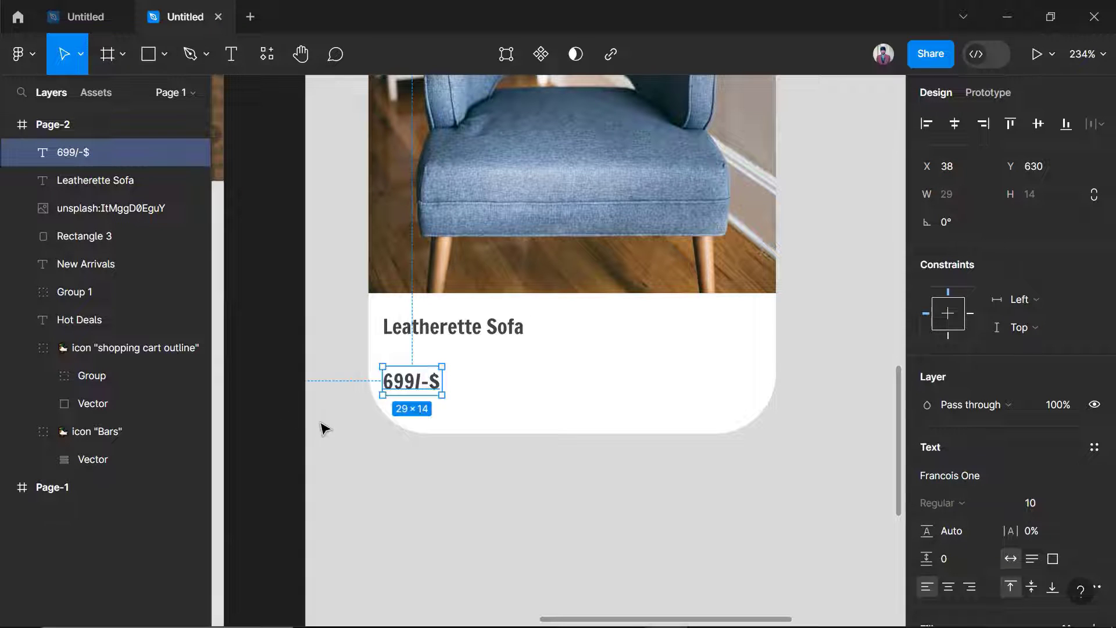
pyautogui.doubleClick(410, 385)
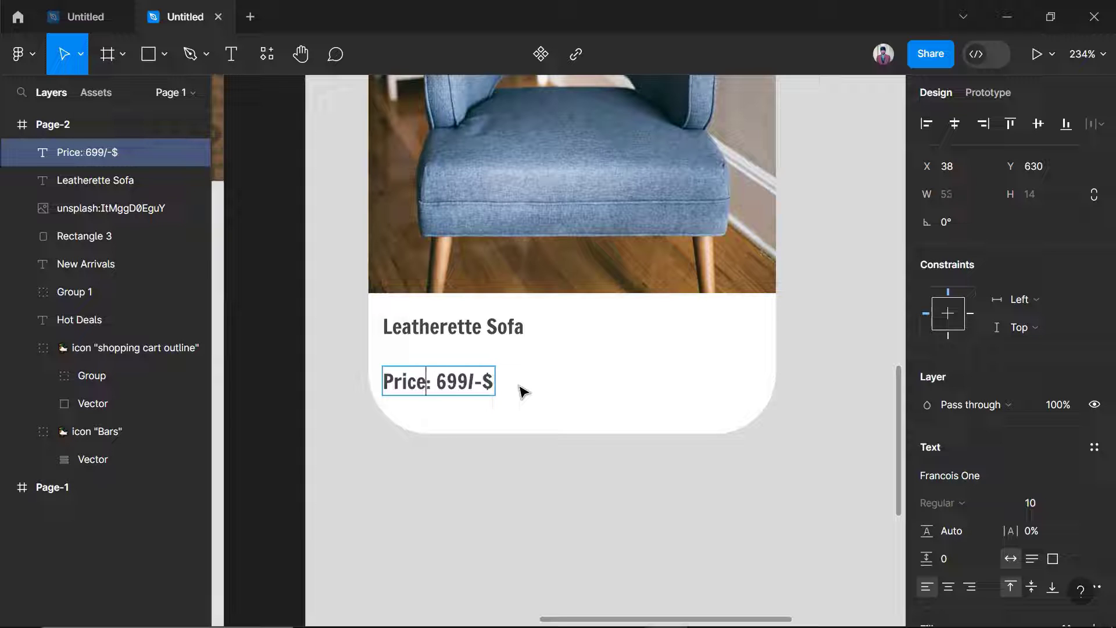
pyautogui.press('Escape')
# Move the price text up slightly so it sits closer to the Leatherette Sofa name.
pyautogui.scroll(-2, 499, 381)
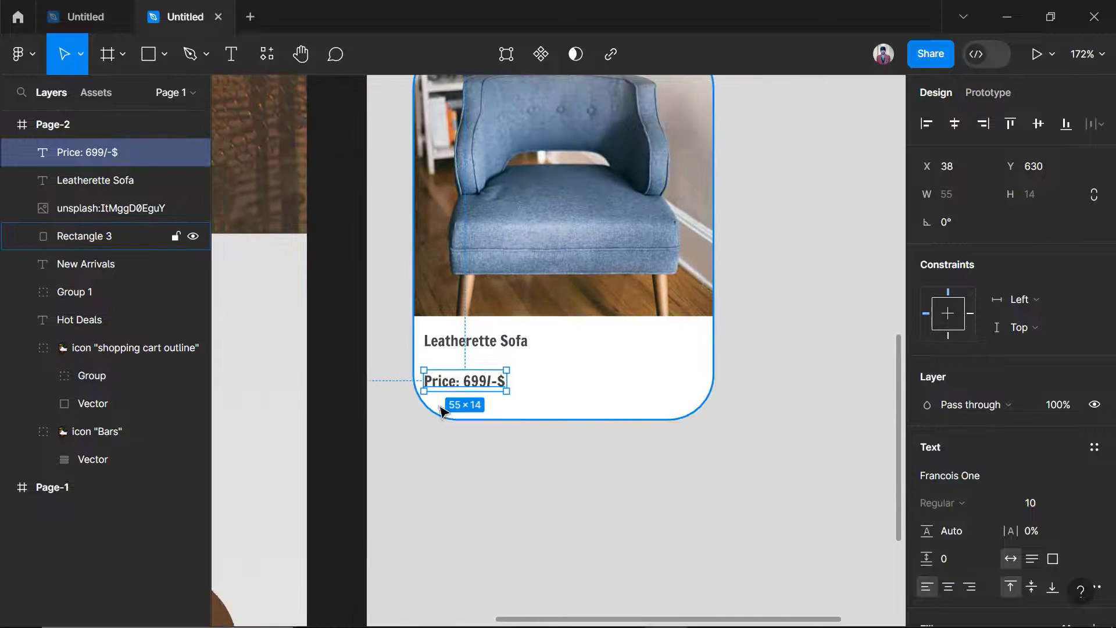
pyautogui.hscroll(2, 407, 401)
pyautogui.click(281, 382)
pyautogui.scroll(3, 406, 402)
pyautogui.scroll(1, 416, 399)
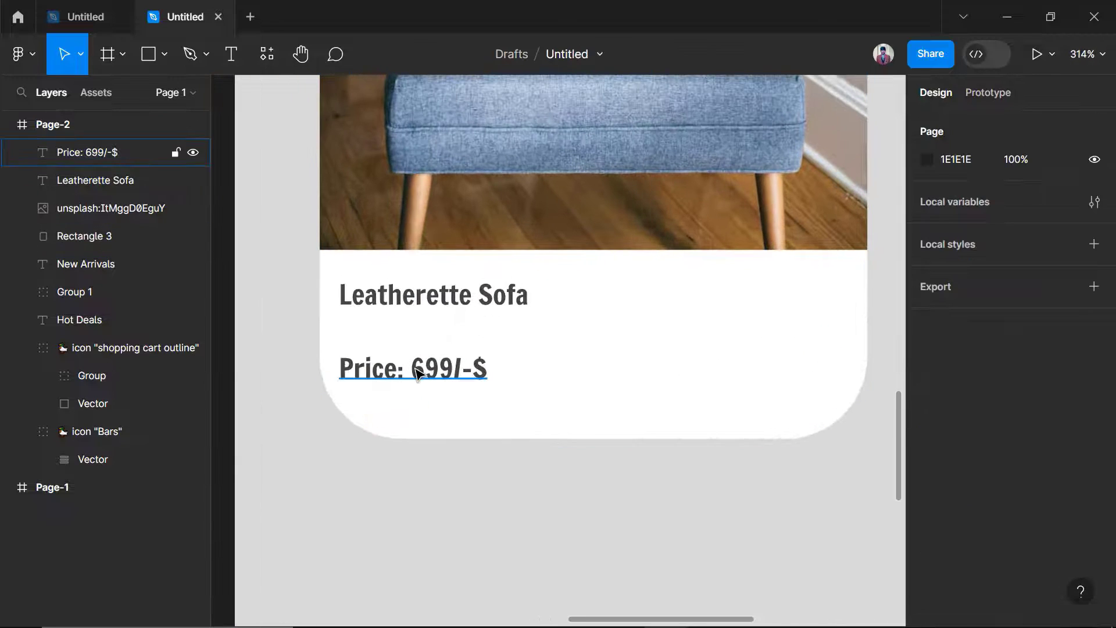
pyautogui.moveTo(419, 357)
pyautogui.mouseDown()
pyautogui.moveTo(439, 357)
pyautogui.moveTo(418, 357)
pyautogui.mouseUp()
pyautogui.click(494, 417)
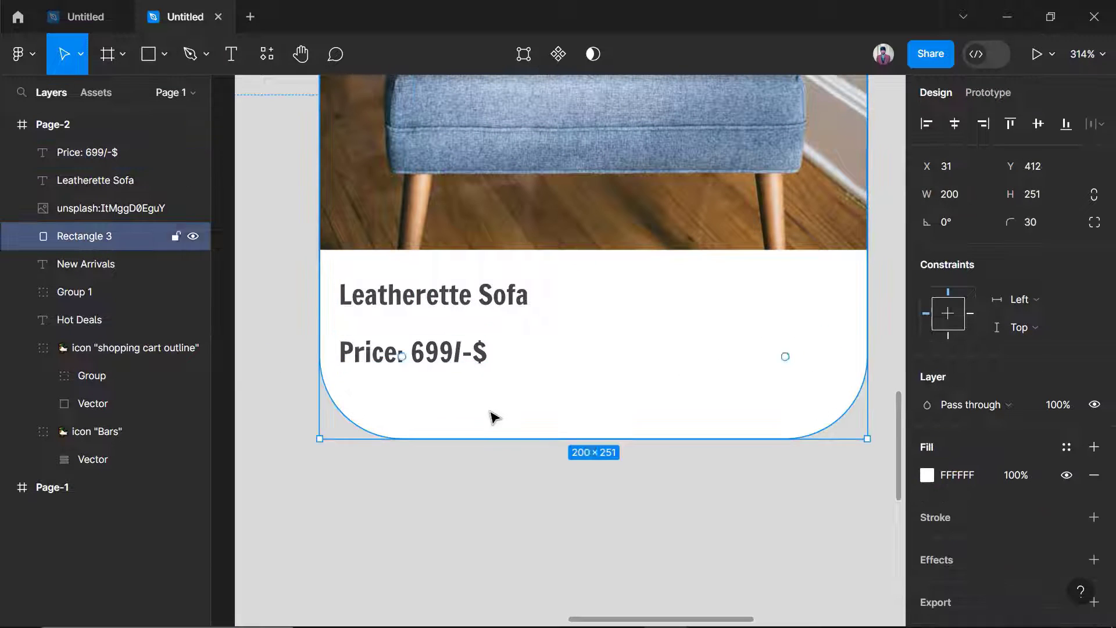
# Shorten the white card rectangle behind the armchair from its lower edge to a height of 240.
pyautogui.moveTo(587, 435); pyautogui.dragTo(567, 410)
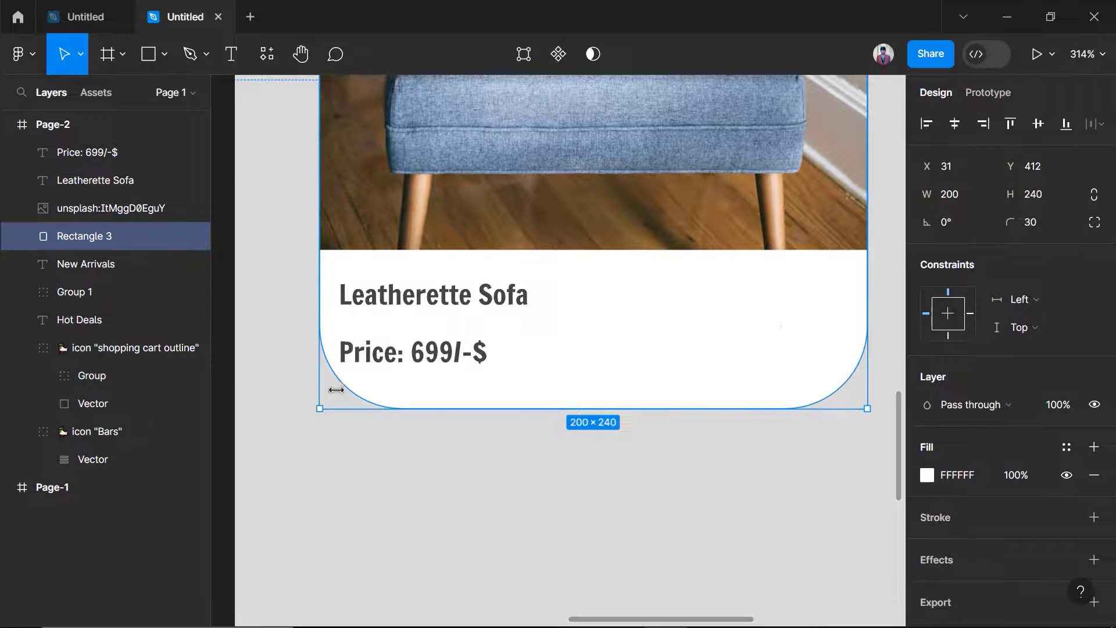
pyautogui.scroll(-3, 253, 383)
pyautogui.click(249, 387)
pyautogui.hscroll(1, 347, 394)
pyautogui.hscroll(-2, 370, 367)
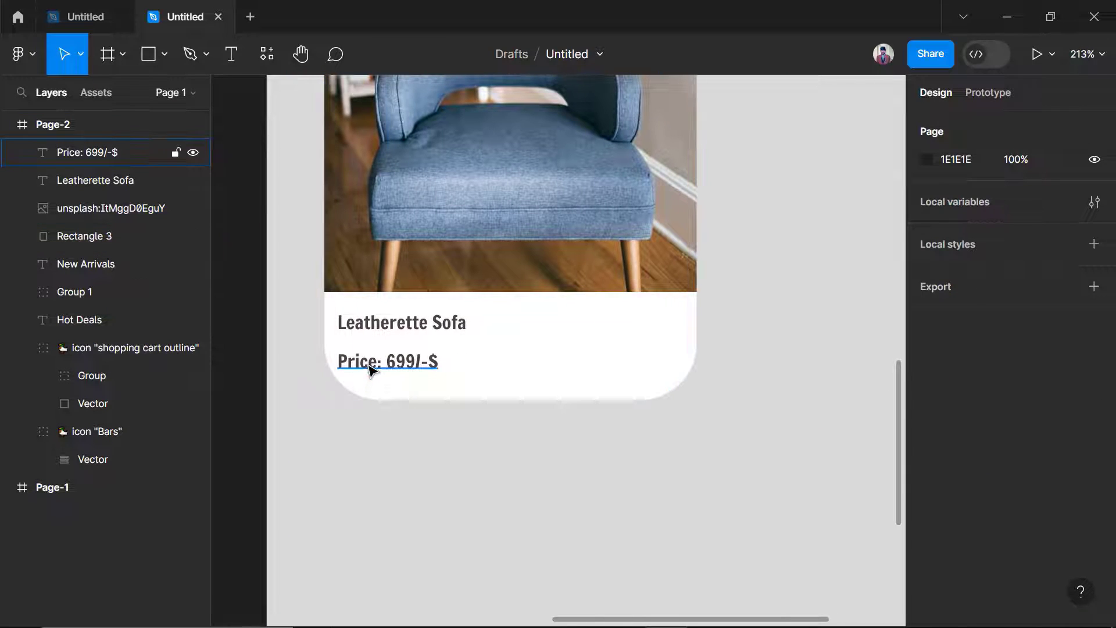
# Reposition the price text just beneath the Leatherette Sofa name, keeping its left edge aligned at X 38.
pyautogui.click(370, 368)
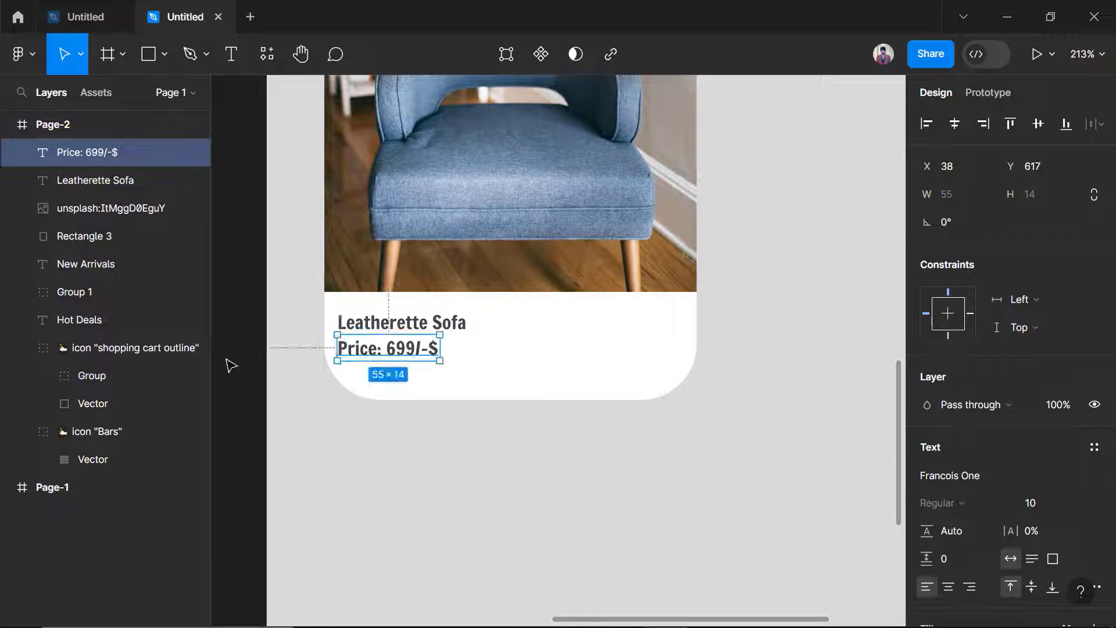
pyautogui.scroll(-1, 230, 365)
pyautogui.click(231, 365)
pyautogui.click(361, 356)
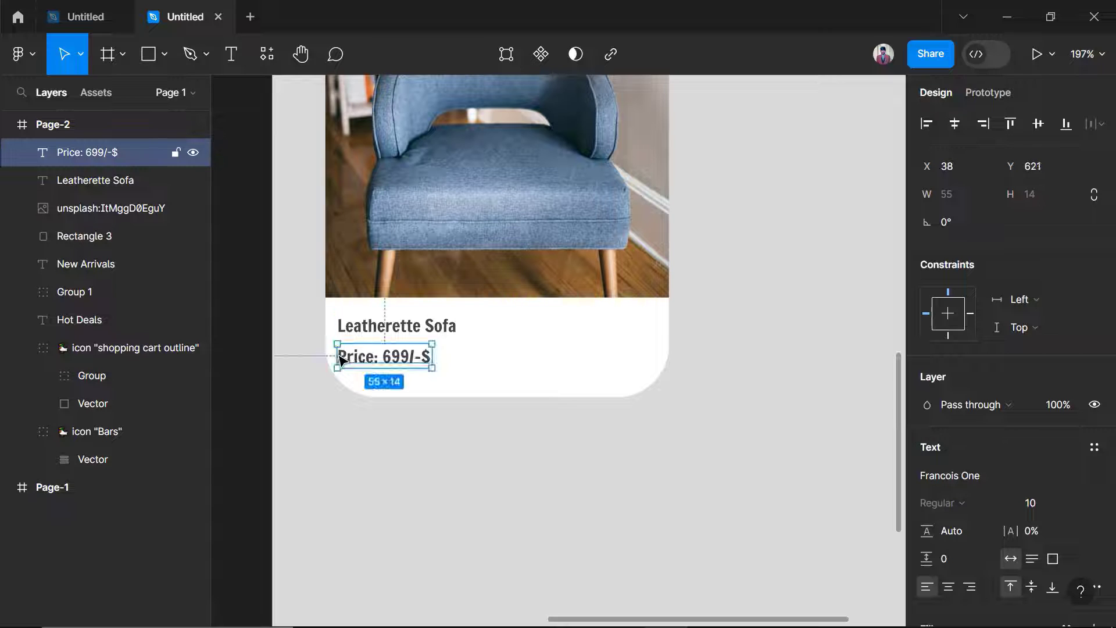
pyautogui.click(257, 359)
# Check the price colour in the reference design and recolour the card's price text to brown 62442B.
pyautogui.click(80, 7)
pyautogui.scroll(-1, 444, 521)
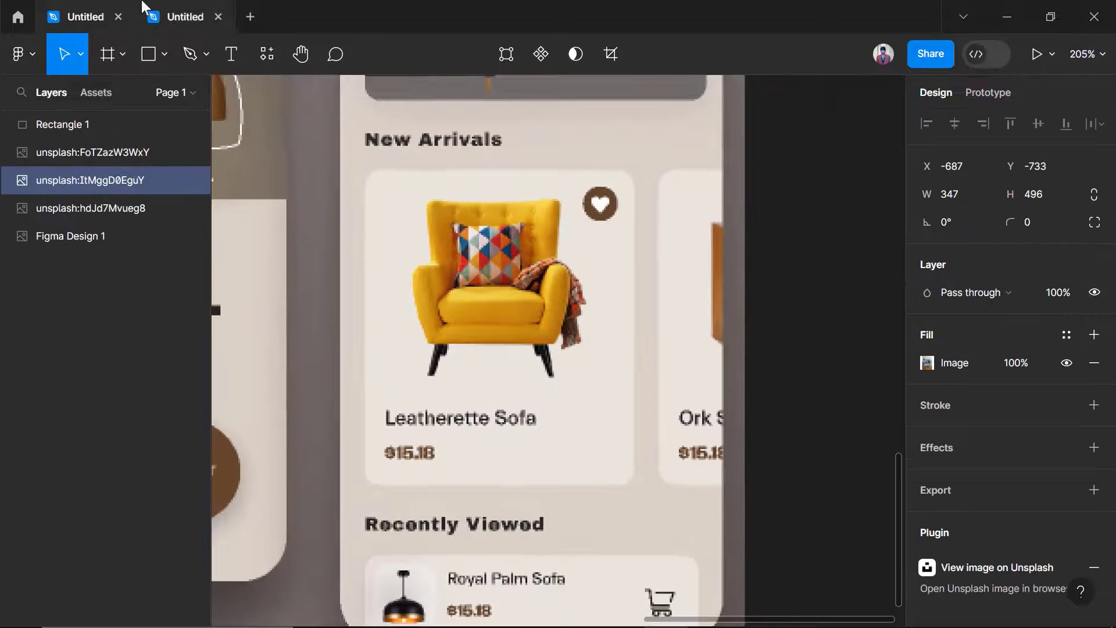
pyautogui.click(143, 7)
pyautogui.click(387, 365)
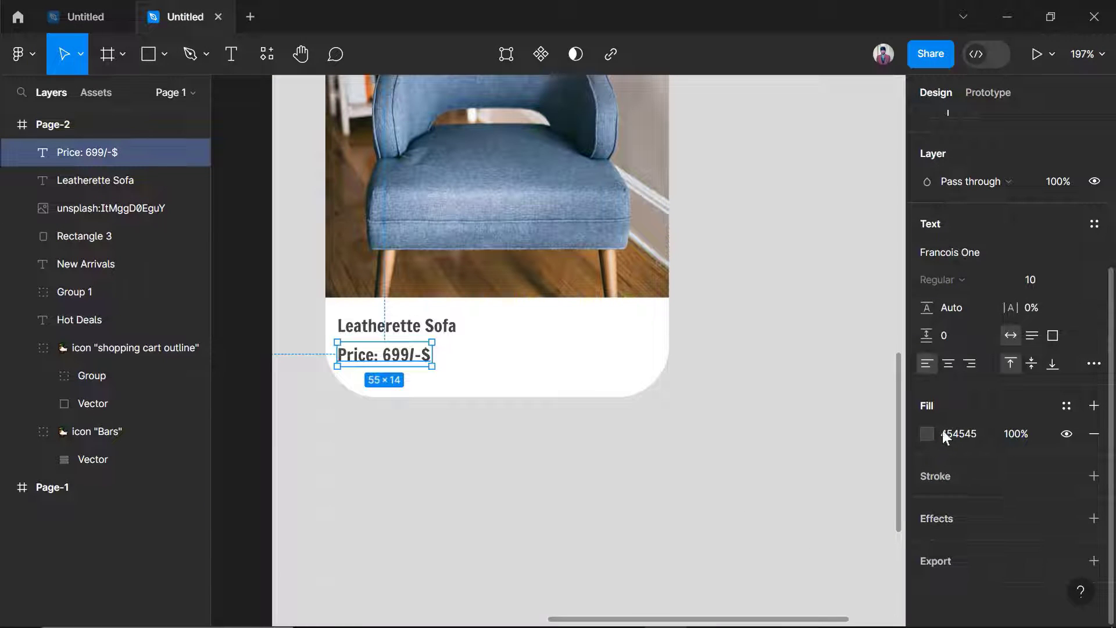
pyautogui.click(926, 435)
pyautogui.click(781, 532)
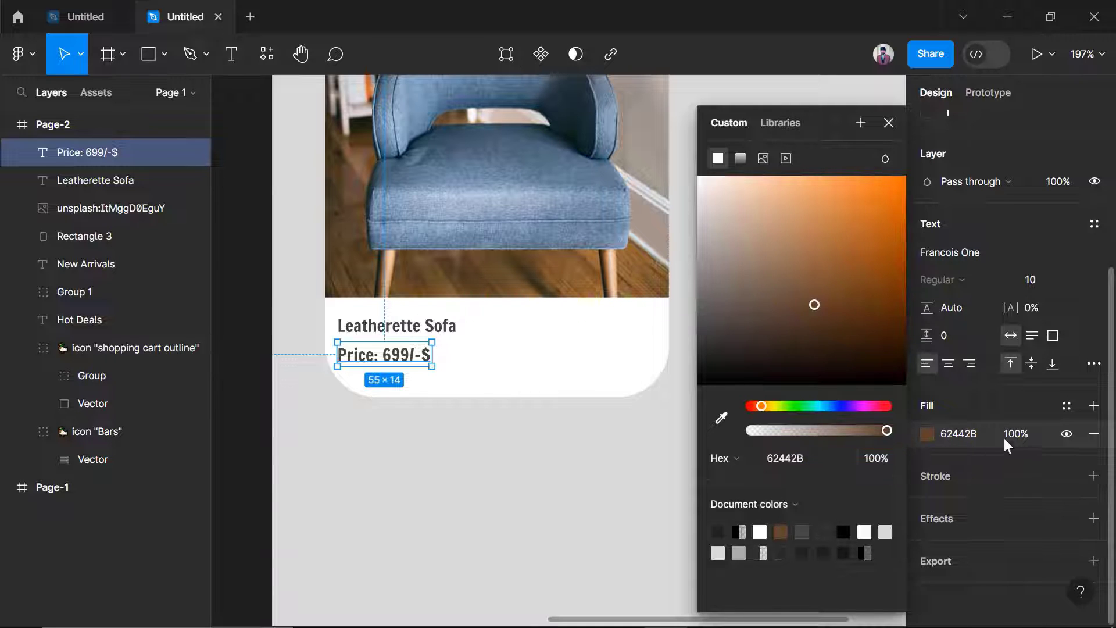
pyautogui.click(251, 416)
pyautogui.scroll(-1, 436, 447)
pyautogui.scroll(3, 504, 441)
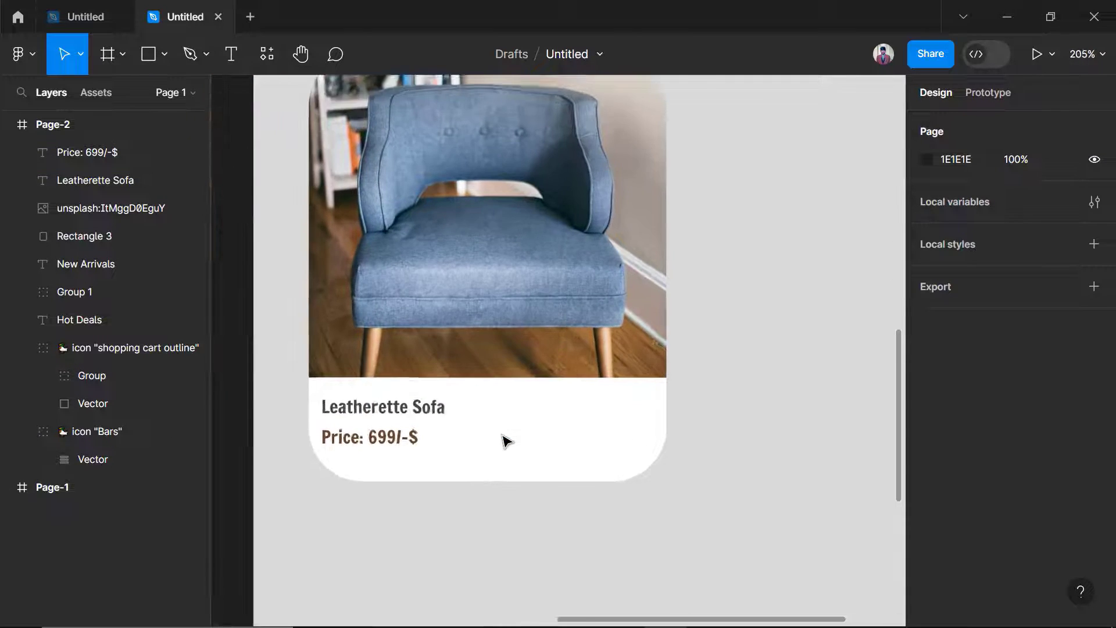
# Draw a 16 × 16 circle near the upper-right corner of the armchair photo, matching the reference's favourite badge.
pyautogui.scroll(1, 504, 439)
pyautogui.click(85, 10)
pyautogui.click(185, 16)
pyautogui.scroll(3, 584, 233)
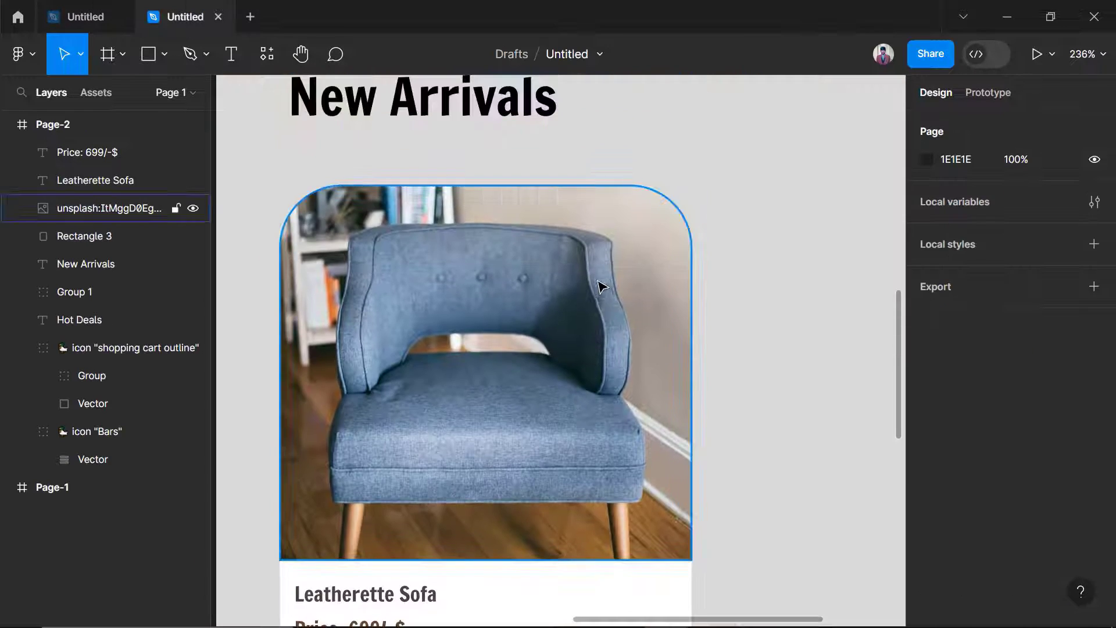
pyautogui.scroll(-2, 437, 261)
pyautogui.click(161, 55)
pyautogui.click(142, 160)
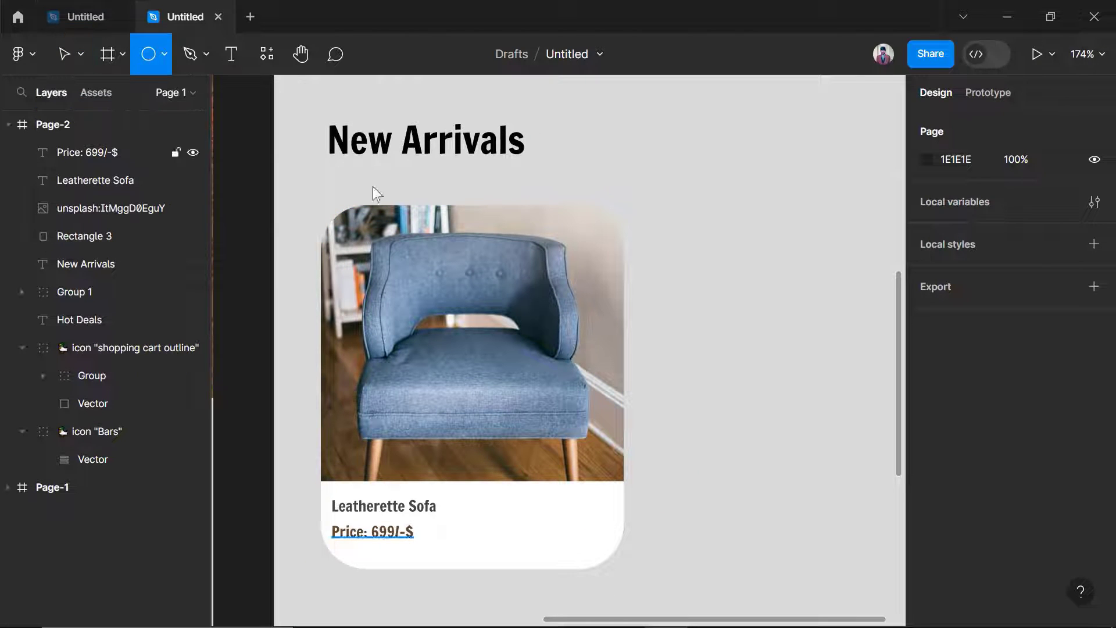
pyautogui.scroll(5, 582, 236)
pyautogui.moveTo(545, 222); pyautogui.dragTo(573, 272)
pyautogui.scroll(-2, 665, 222)
# Fill the badge circle with the lighter brown 885F3C and shift the circle slightly upward.
pyautogui.click(928, 475)
pyautogui.click(780, 532)
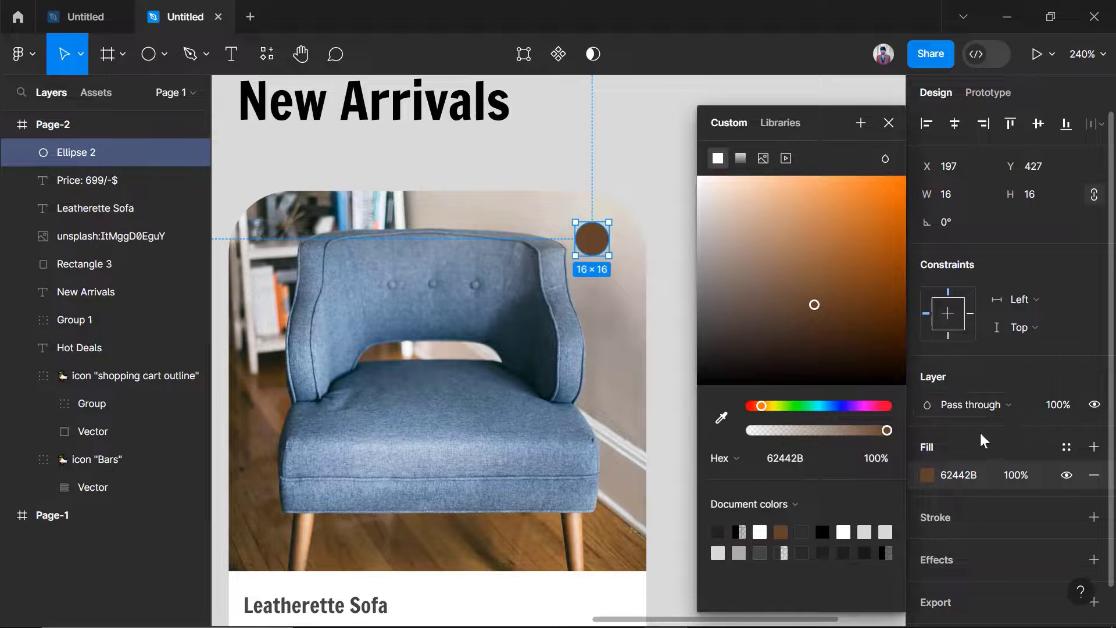
pyautogui.click(889, 123)
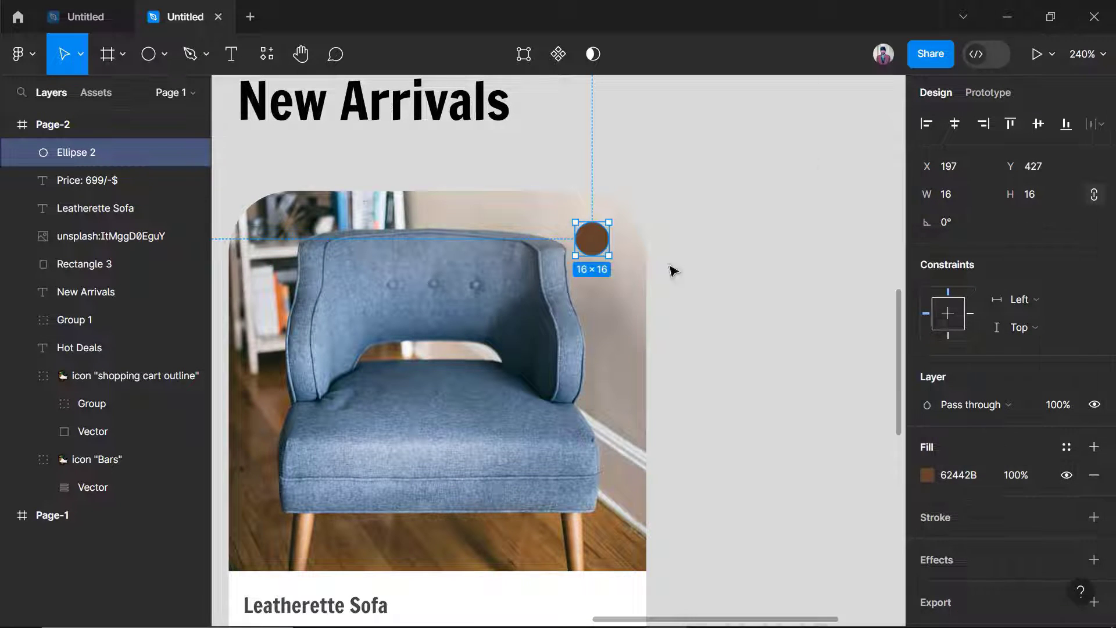
pyautogui.scroll(-1, 672, 269)
pyautogui.click(928, 475)
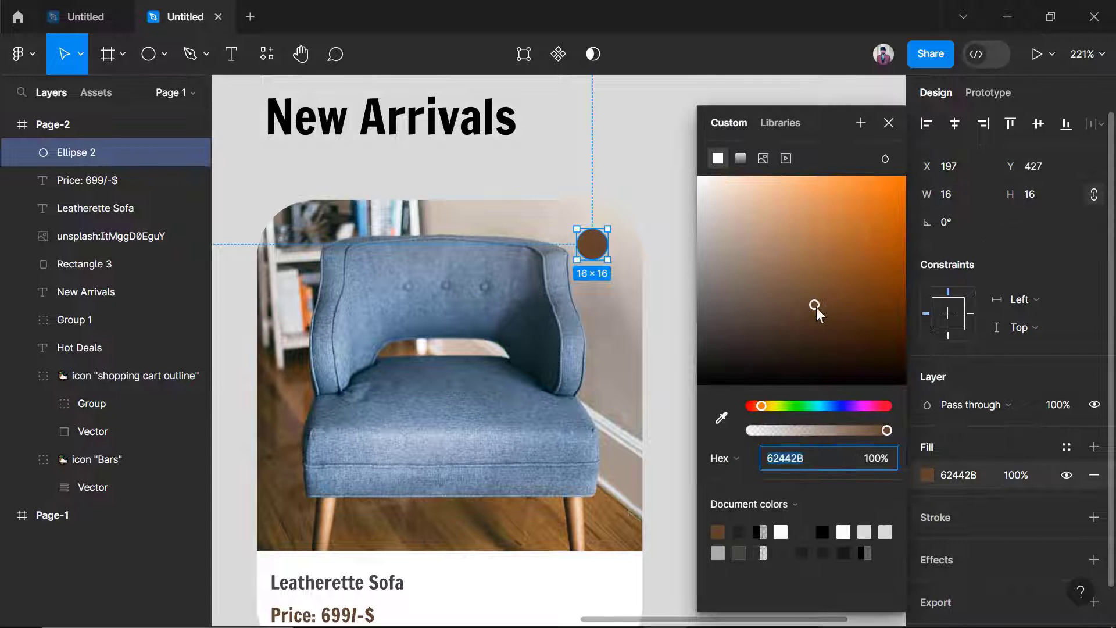
pyautogui.moveTo(816, 308); pyautogui.dragTo(816, 284)
pyautogui.click(888, 122)
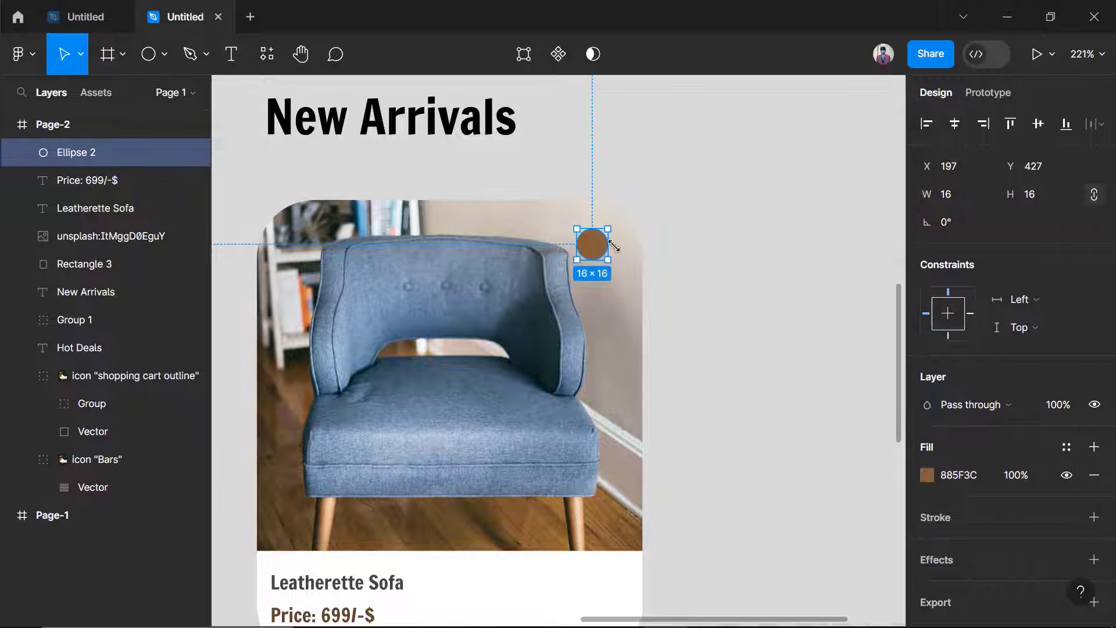
pyautogui.moveTo(595, 248); pyautogui.dragTo(595, 243)
pyautogui.click(692, 257)
pyautogui.scroll(2, 523, 249)
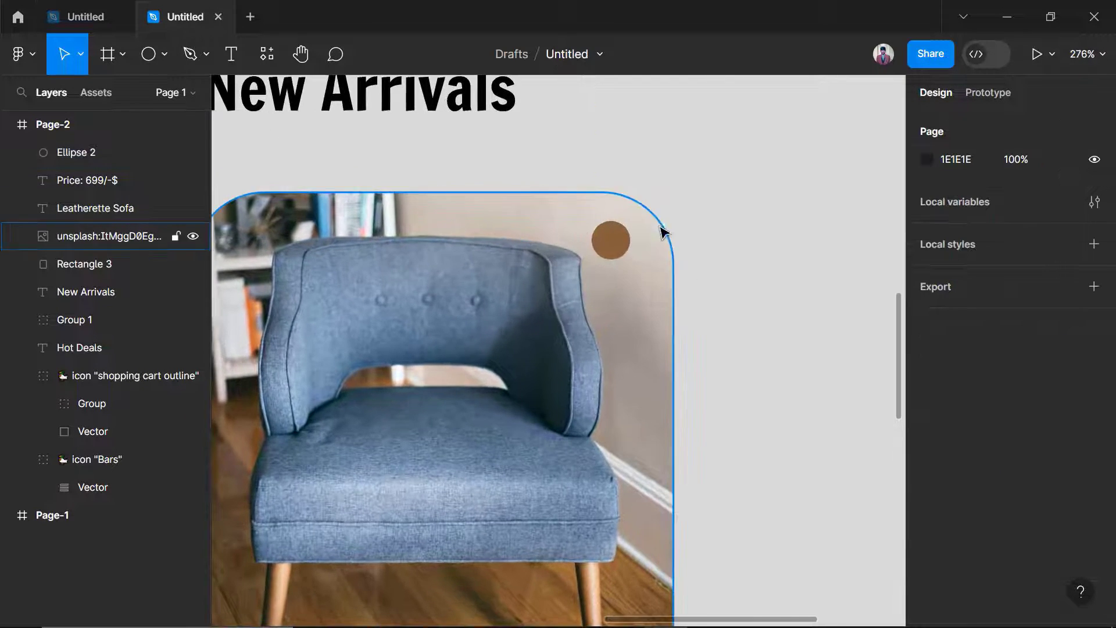
# Search the Iconduck plugin for "heart" and insert the heart outline icon.
pyautogui.rightClick(673, 233)
pyautogui.moveTo(727, 465)
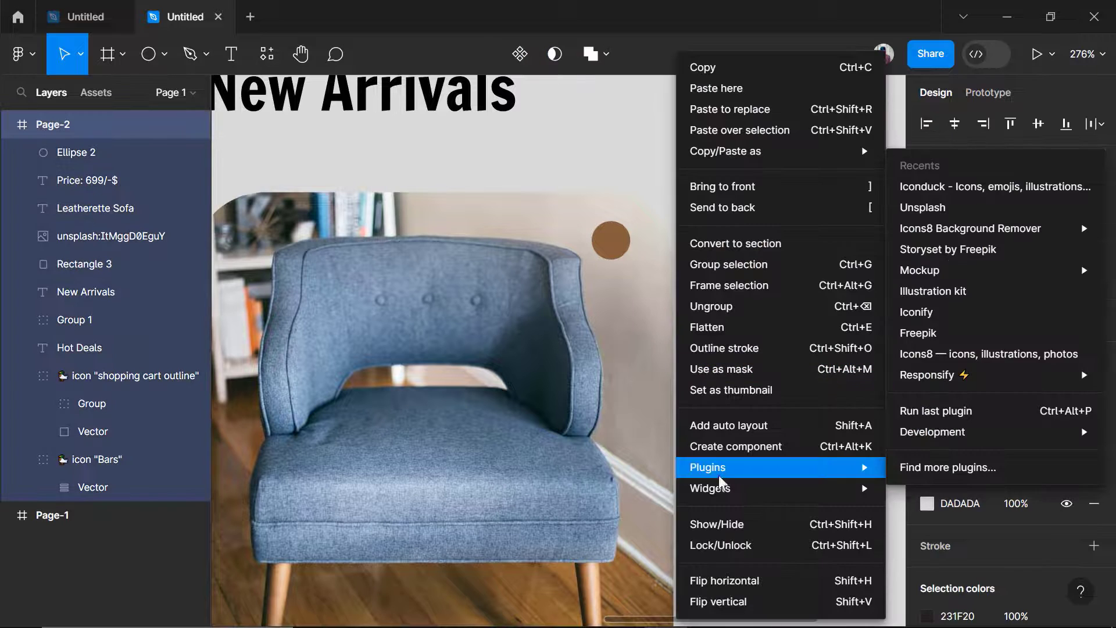
pyautogui.click(947, 187)
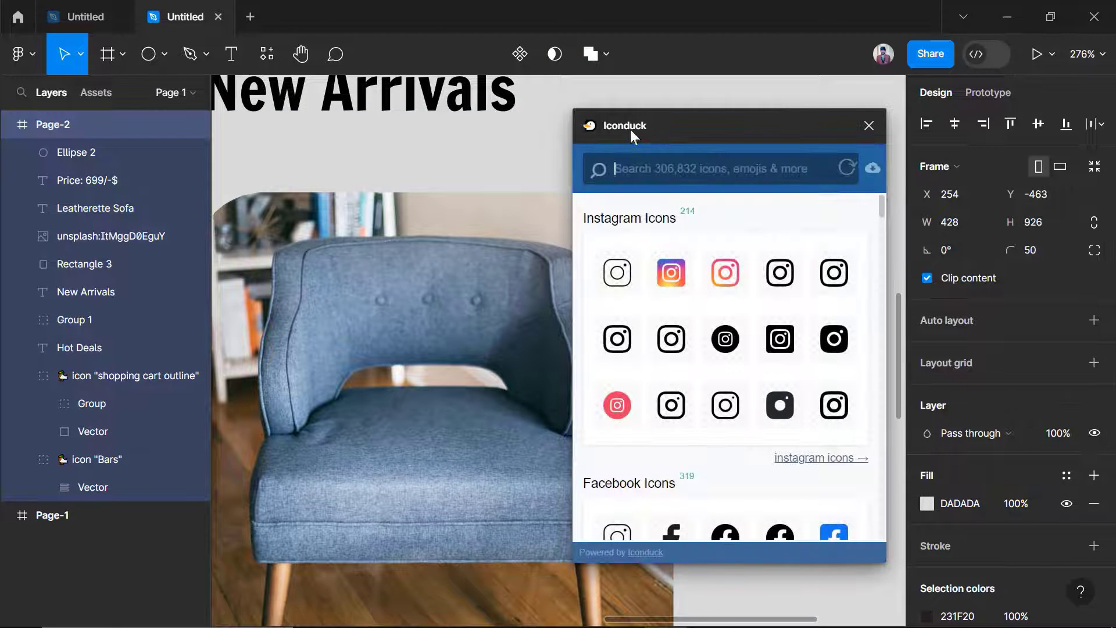
pyautogui.moveTo(631, 129); pyautogui.dragTo(796, 119)
pyautogui.click(819, 160)
pyautogui.write('heart')
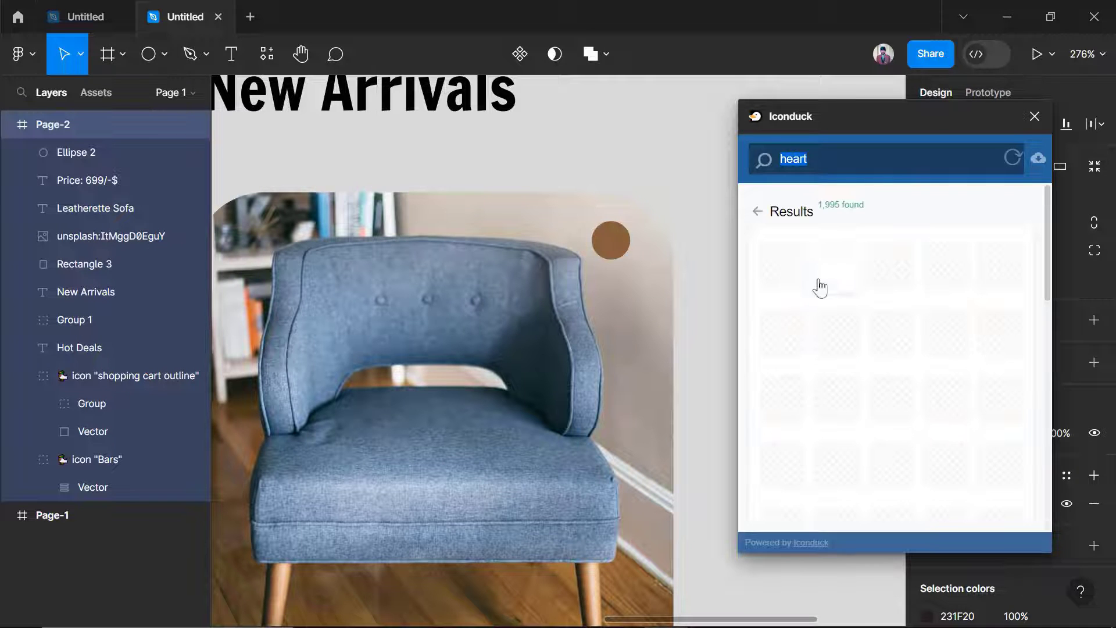
pyautogui.moveTo(892, 269); pyautogui.dragTo(725, 251)
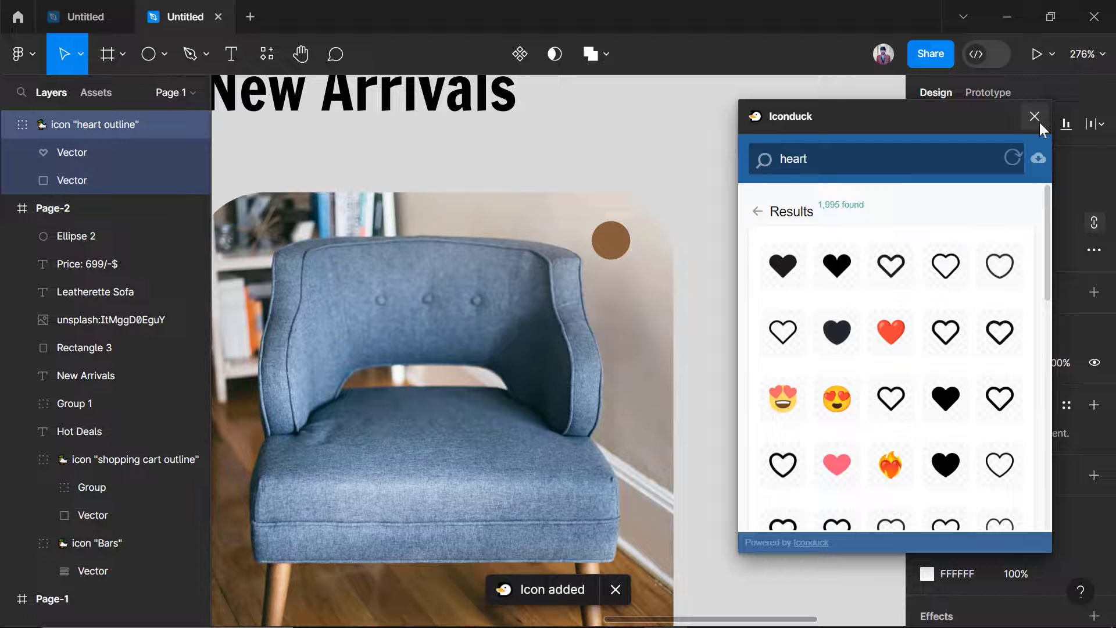
# Place the heart icon over the brown circle on the armchair card and shrink it to 10 × 10.
pyautogui.scroll(-10, 647, 279)
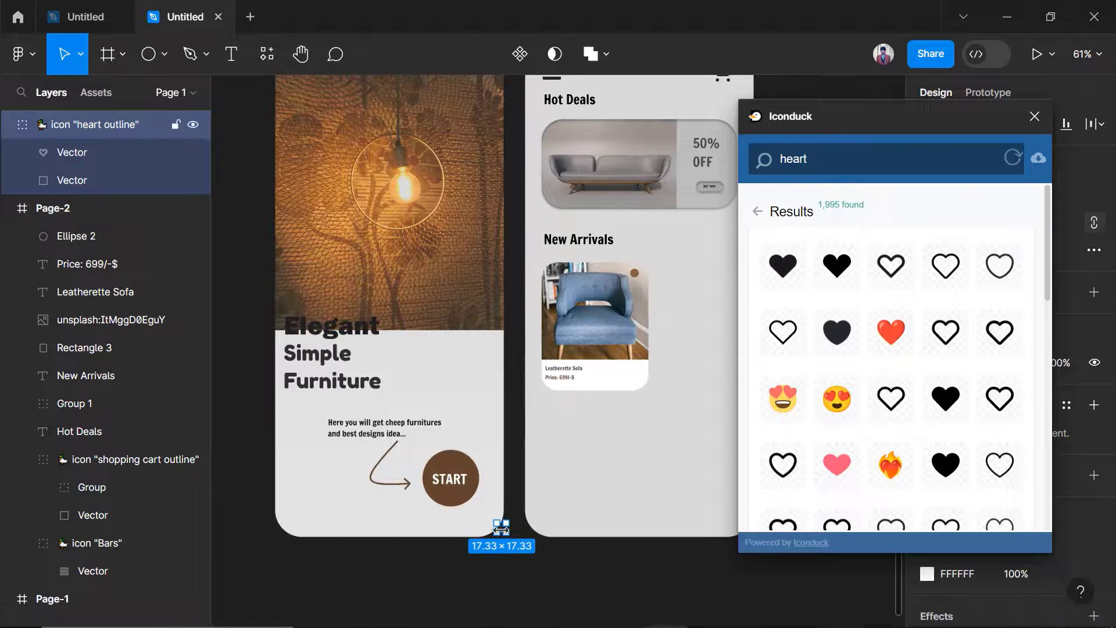
pyautogui.moveTo(501, 528); pyautogui.dragTo(635, 273)
pyautogui.click(1035, 117)
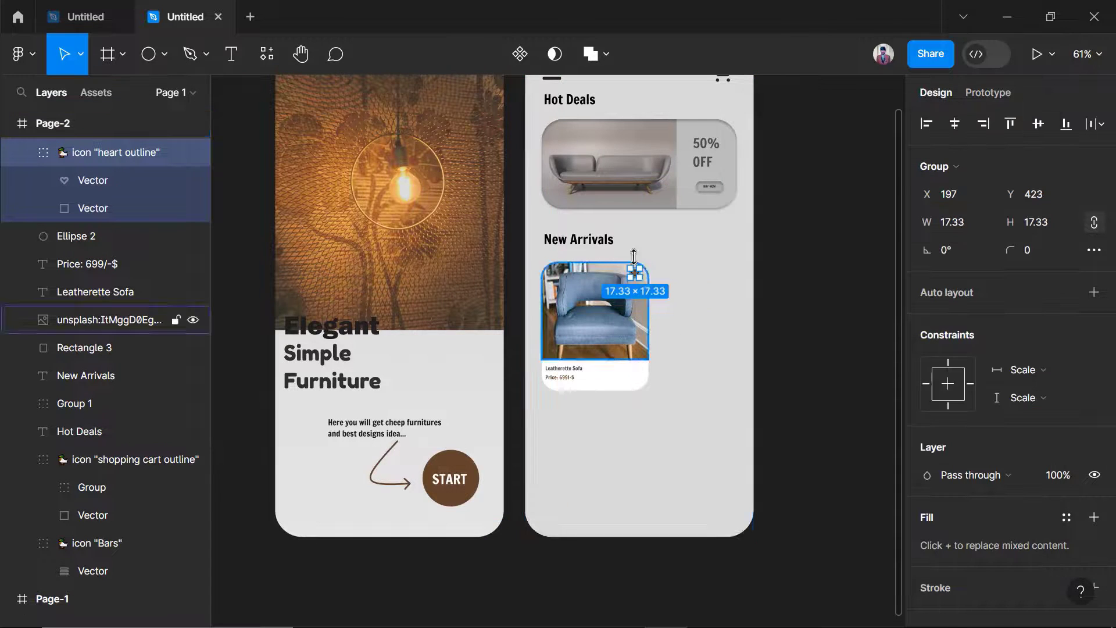
pyautogui.scroll(10, 635, 273)
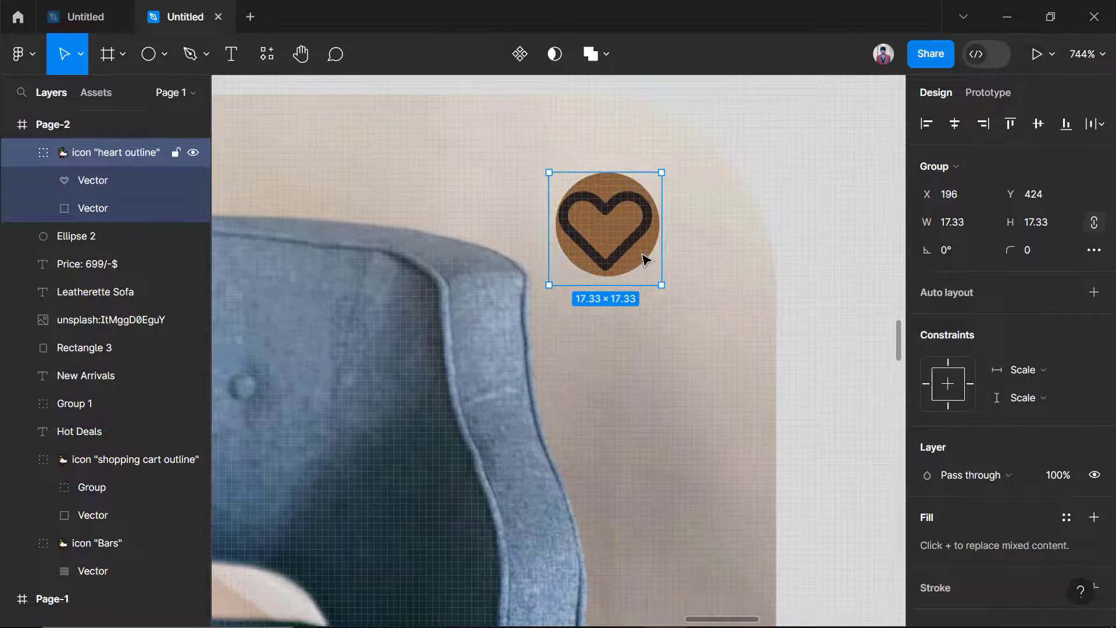
pyautogui.moveTo(668, 279); pyautogui.dragTo(608, 242)
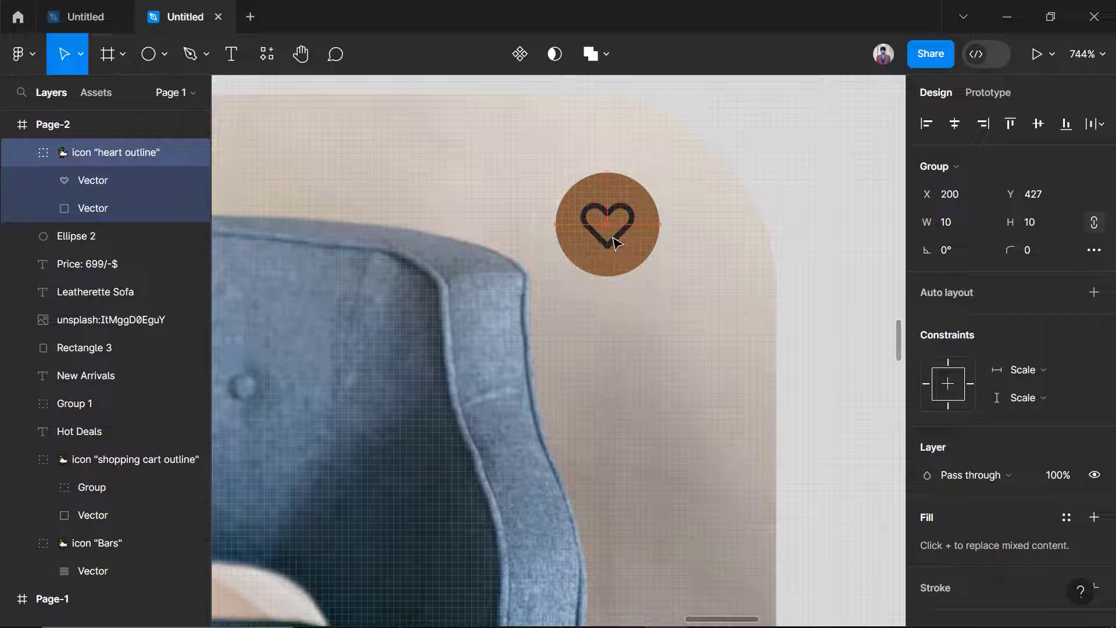
# Change the heart icon's dark outline colour to white FFFFFF.
pyautogui.scroll(-4, 988, 419)
pyautogui.click(925, 454)
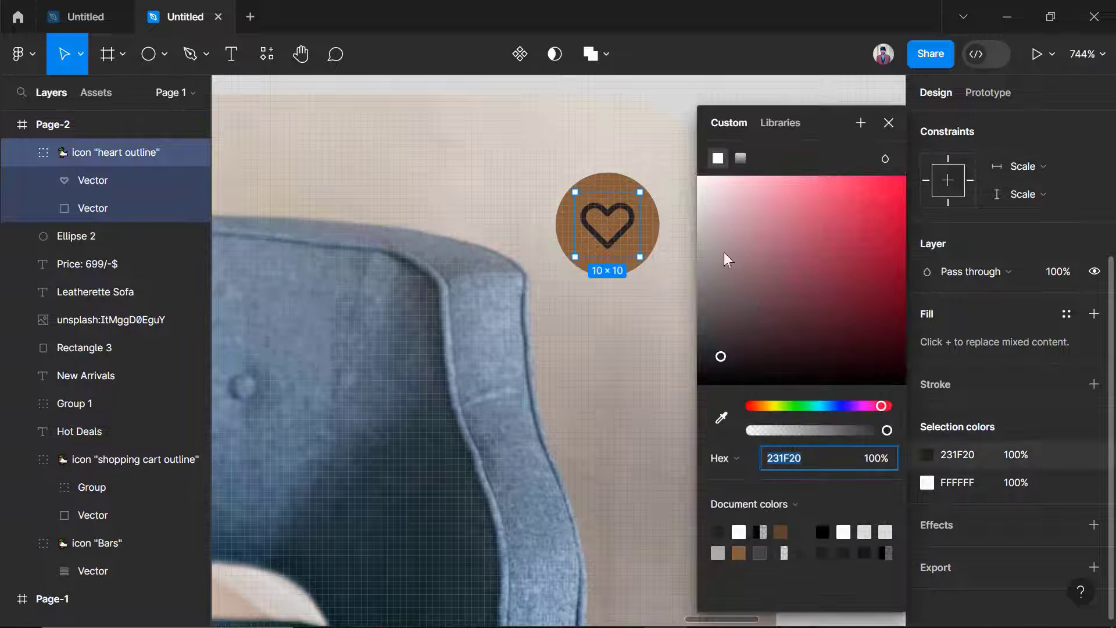
pyautogui.moveTo(724, 253); pyautogui.dragTo(698, 174)
pyautogui.click(888, 123)
pyautogui.click(838, 215)
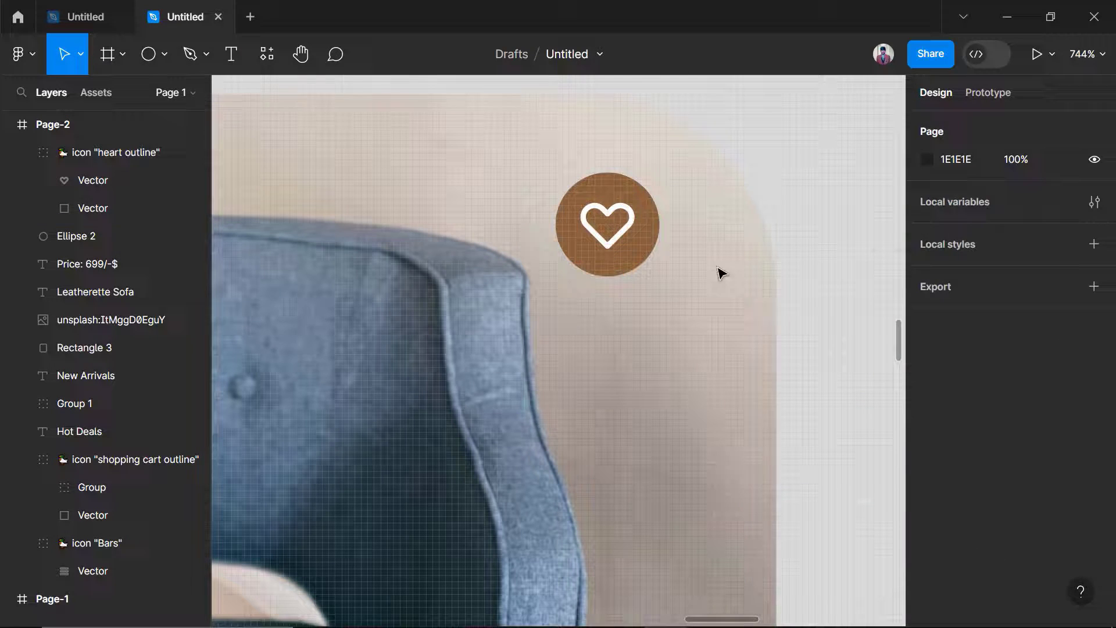
# Enlarge the heart icon to 12 × 12 and centre it in the circle at X 199, Y 426.
pyautogui.click(629, 258)
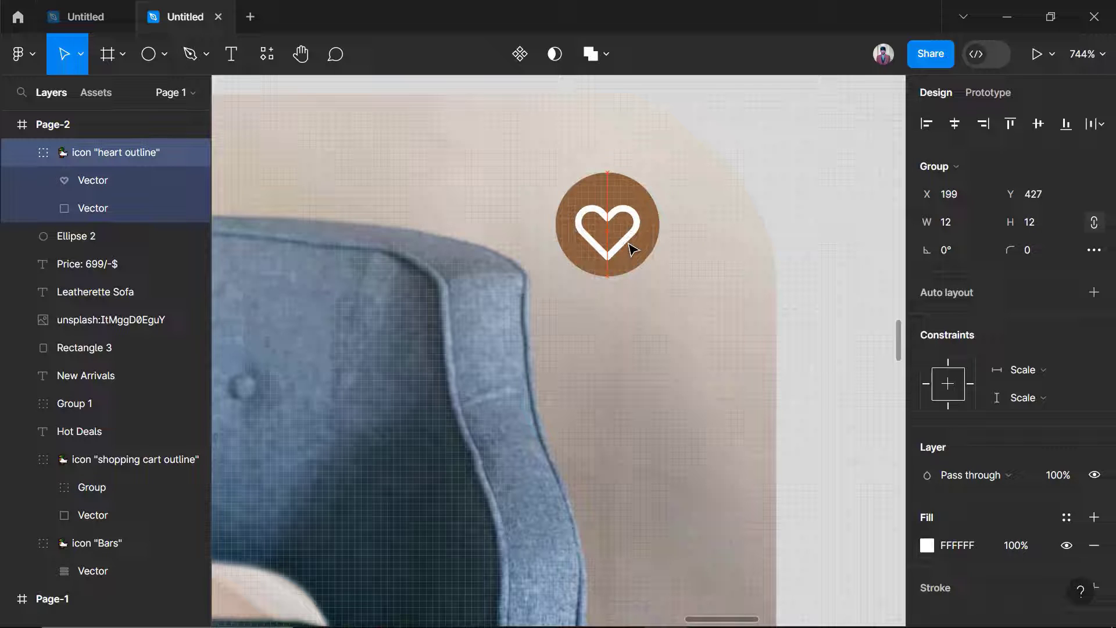
pyautogui.click(804, 236)
pyautogui.scroll(-1, 785, 237)
pyautogui.click(615, 243)
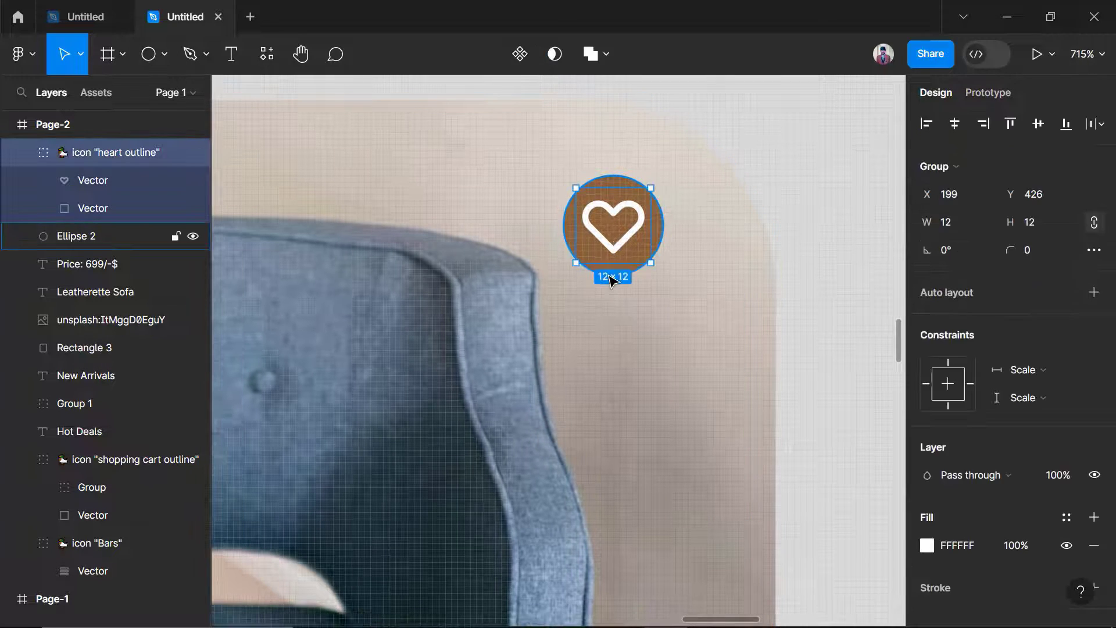
pyautogui.keyDown('shift'); pyautogui.click(611, 271); pyautogui.keyUp('shift')
pyautogui.click(857, 230)
# Compare the finished armchair card with the New Arrivals card in the reference design.
pyautogui.scroll(-6, 857, 229)
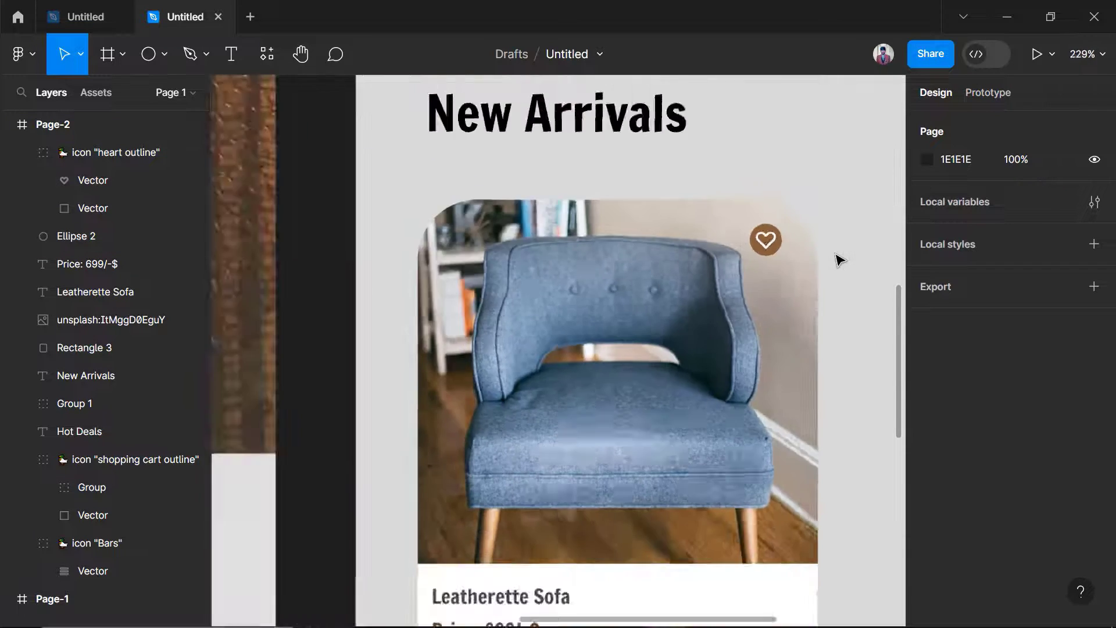
pyautogui.hscroll(3, 756, 348)
pyautogui.scroll(4, 593, 419)
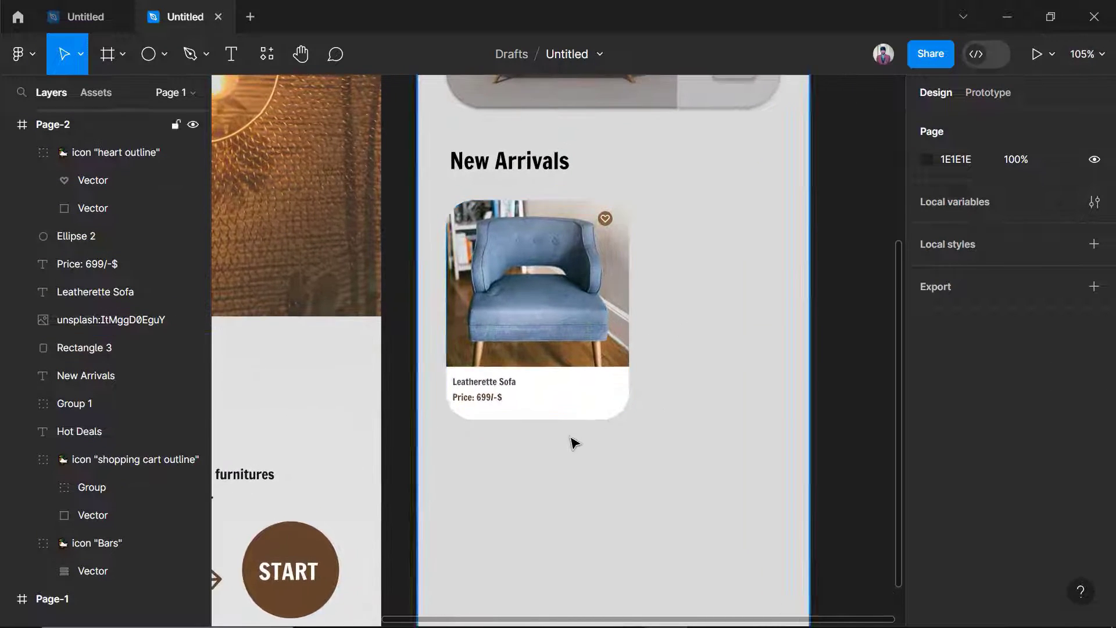
pyautogui.scroll(2, 605, 418)
pyautogui.click(85, 17)
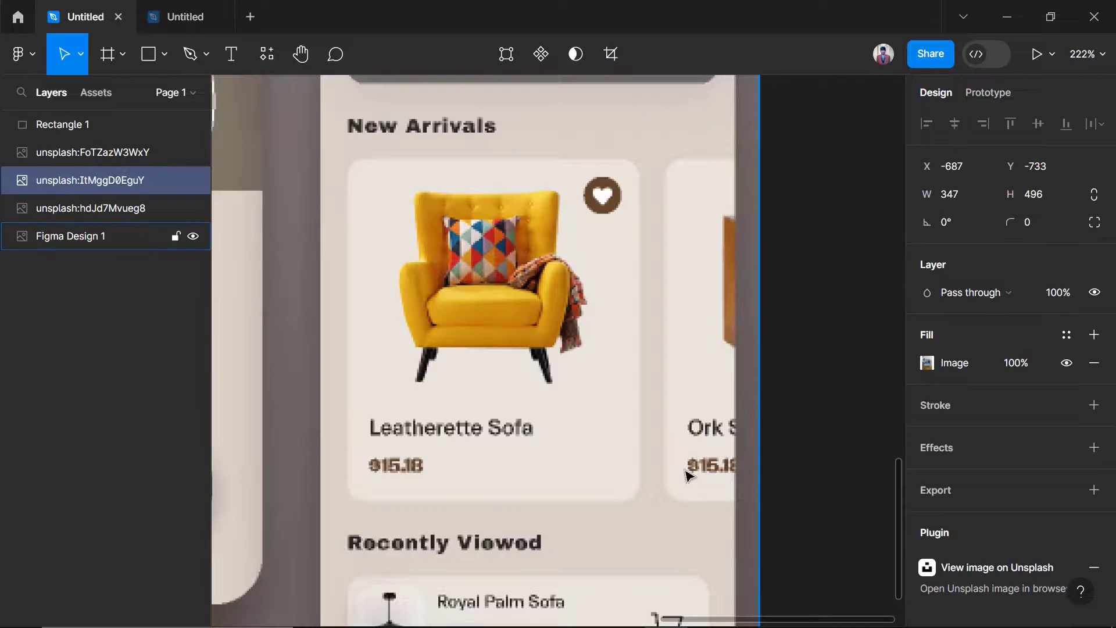
pyautogui.scroll(3, 622, 444)
pyautogui.click(174, 17)
pyautogui.scroll(4, 640, 347)
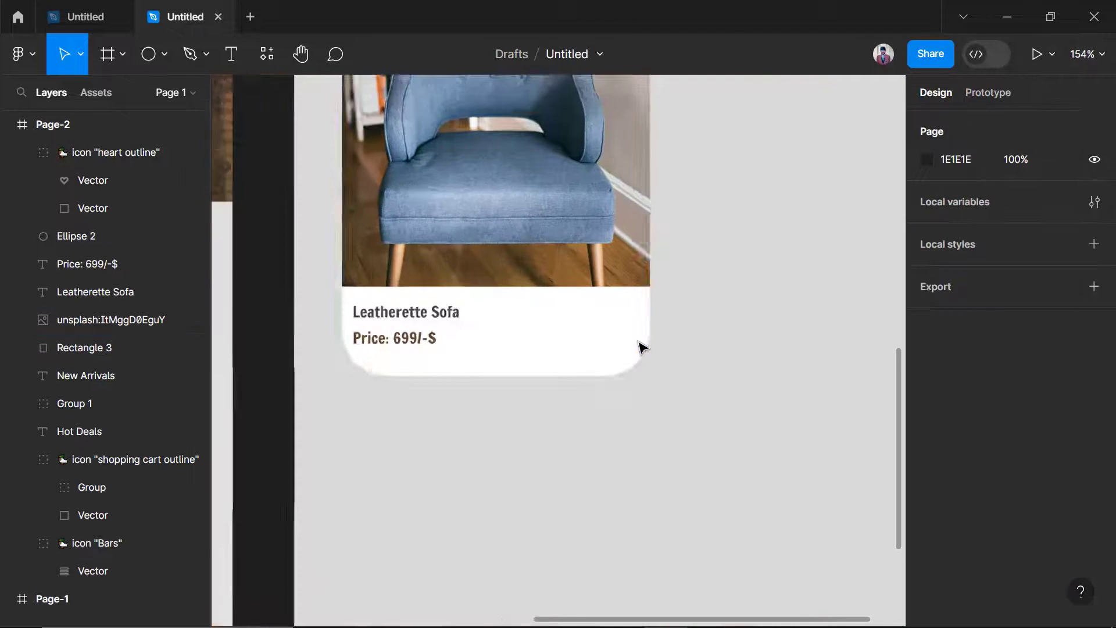
# Duplicate the BUY NOW text together with its rounded rectangle on the Hot Deals sofa banner.
pyautogui.scroll(10, 586, 369)
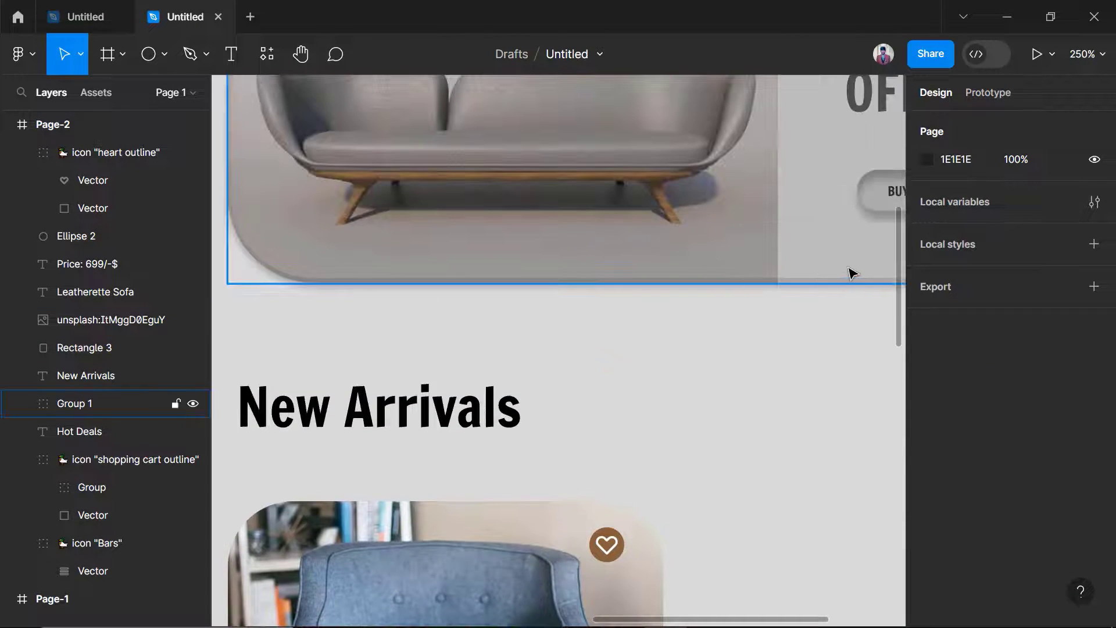
pyautogui.hscroll(5, 756, 233)
pyautogui.scroll(1, 661, 201)
pyautogui.click(559, 187)
pyautogui.doubleClick(559, 187)
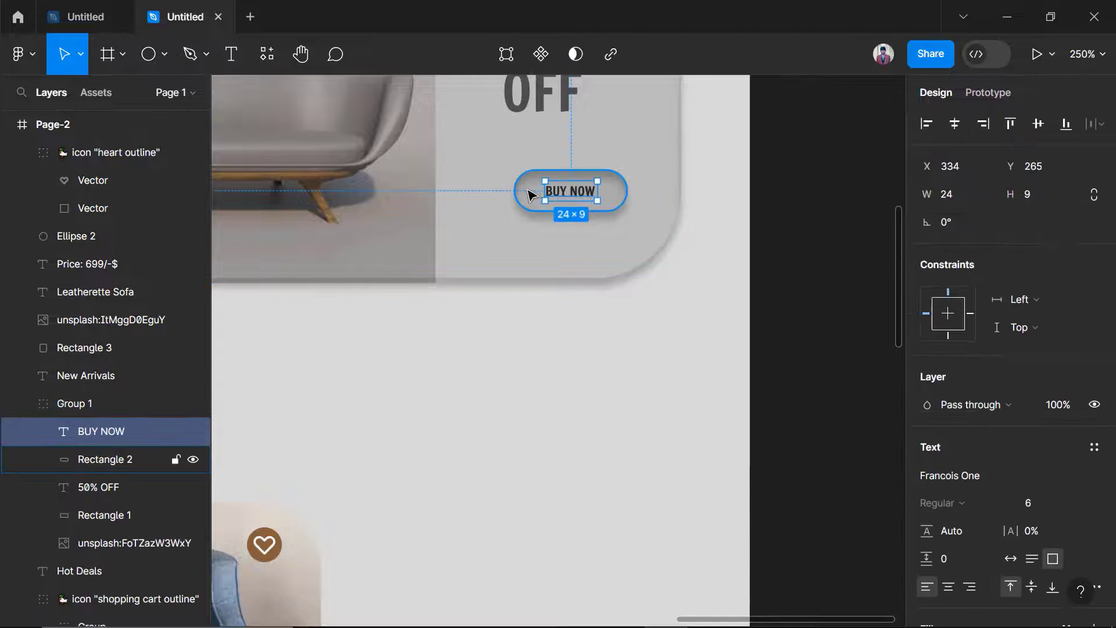
pyautogui.keyDown('shift'); pyautogui.click(530, 192); pyautogui.keyUp('shift')
pyautogui.hotkey('ctrl', 'd')
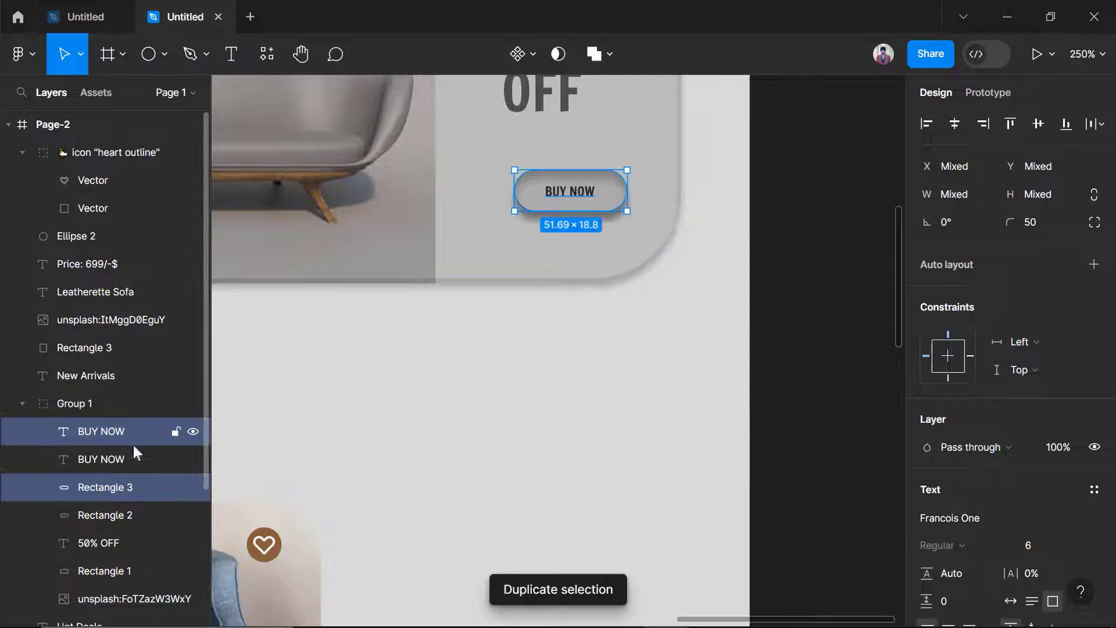
# Move the duplicated BUY NOW text and rectangle layers into the heart outline icon group and group them together.
pyautogui.moveTo(127, 433); pyautogui.dragTo(90, 195)
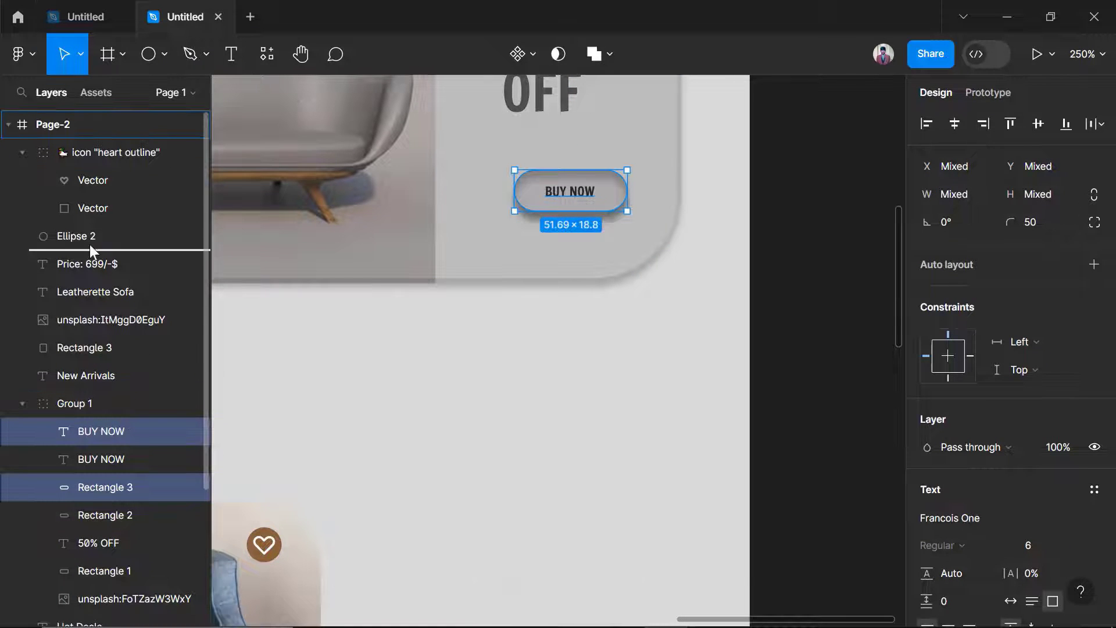
pyautogui.moveTo(90, 244); pyautogui.dragTo(101, 172)
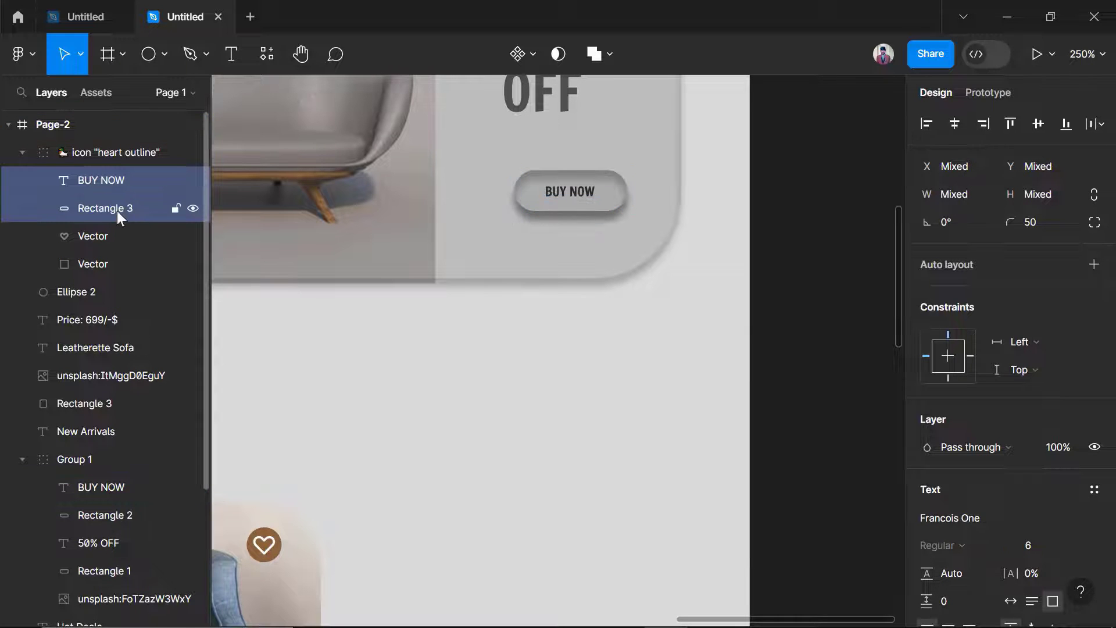
pyautogui.hotkey('ctrl', 'g')
# Place the grouped BUY NOW button in the armchair card's white strip beside the price, at X 159, Y 610.
pyautogui.moveTo(608, 200); pyautogui.dragTo(539, 450)
pyautogui.scroll(-5, 509, 419)
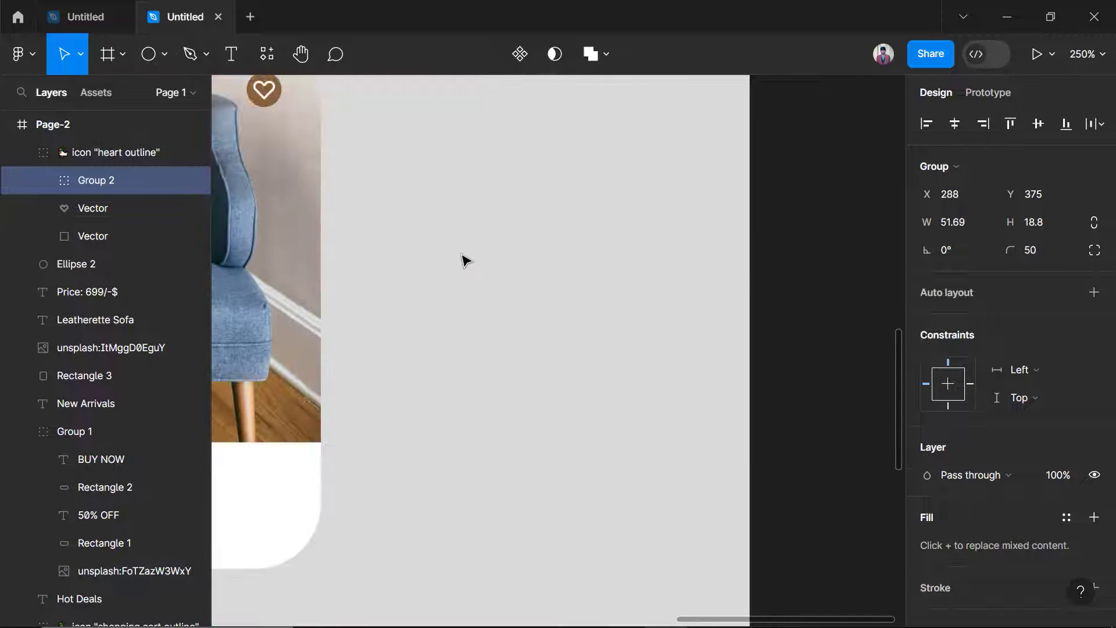
pyautogui.scroll(3, 496, 197)
pyautogui.hscroll(-2, 401, 421)
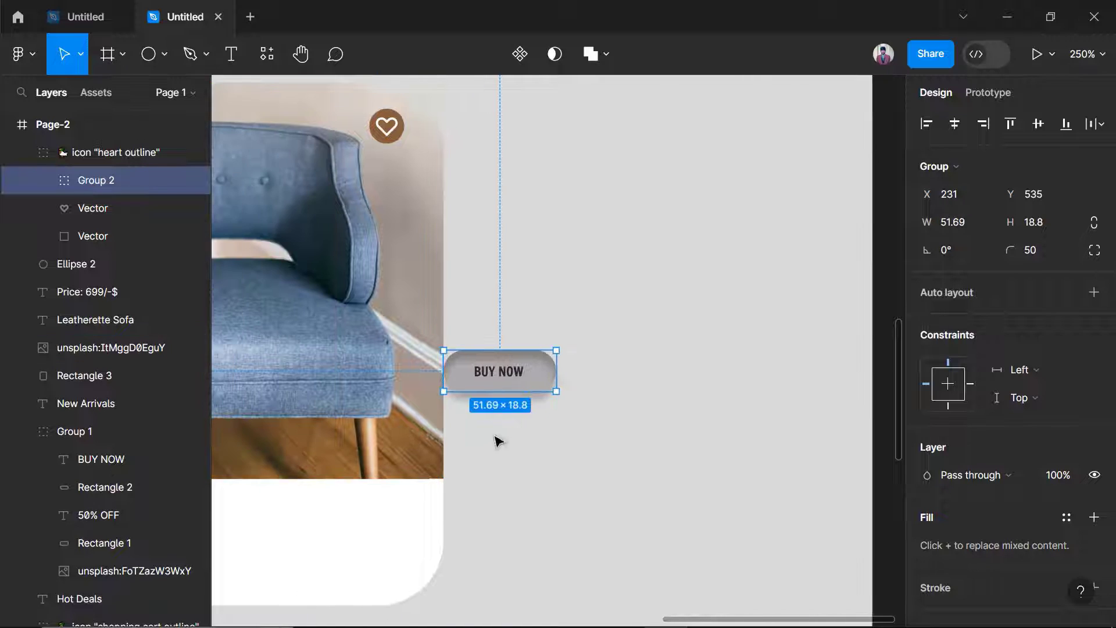
pyautogui.scroll(-1, 618, 197)
pyautogui.moveTo(605, 283); pyautogui.dragTo(447, 447)
pyautogui.scroll(-2, 433, 447)
pyautogui.scroll(3, 523, 448)
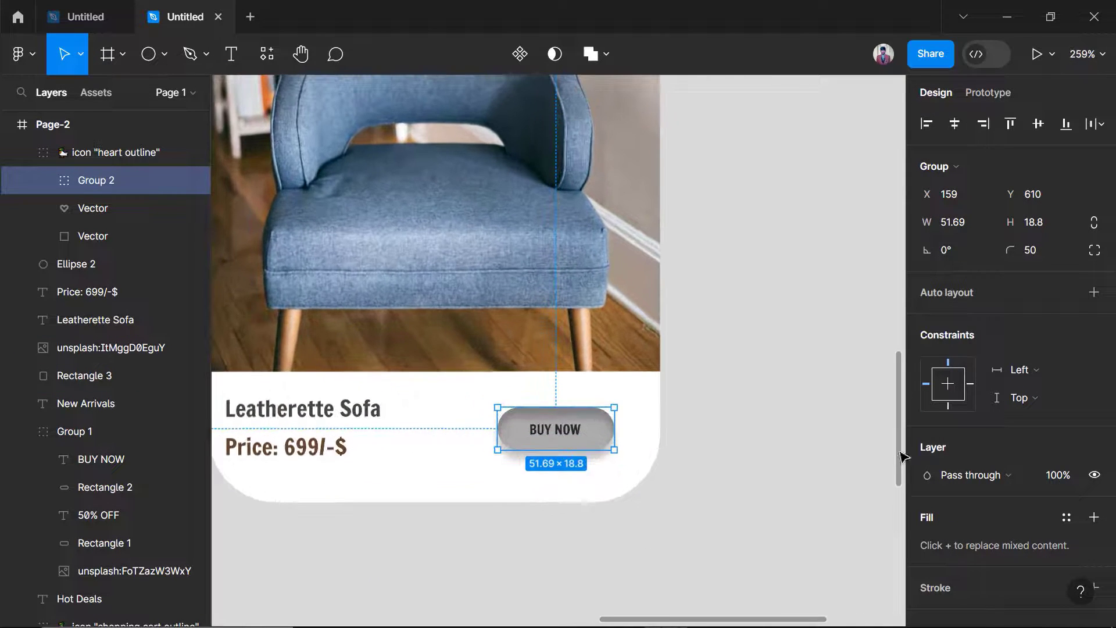
# Change the fill of the armchair card's BUY NOW button rectangle to light brown C99C76.
pyautogui.doubleClick(592, 429)
pyautogui.doubleClick(592, 429)
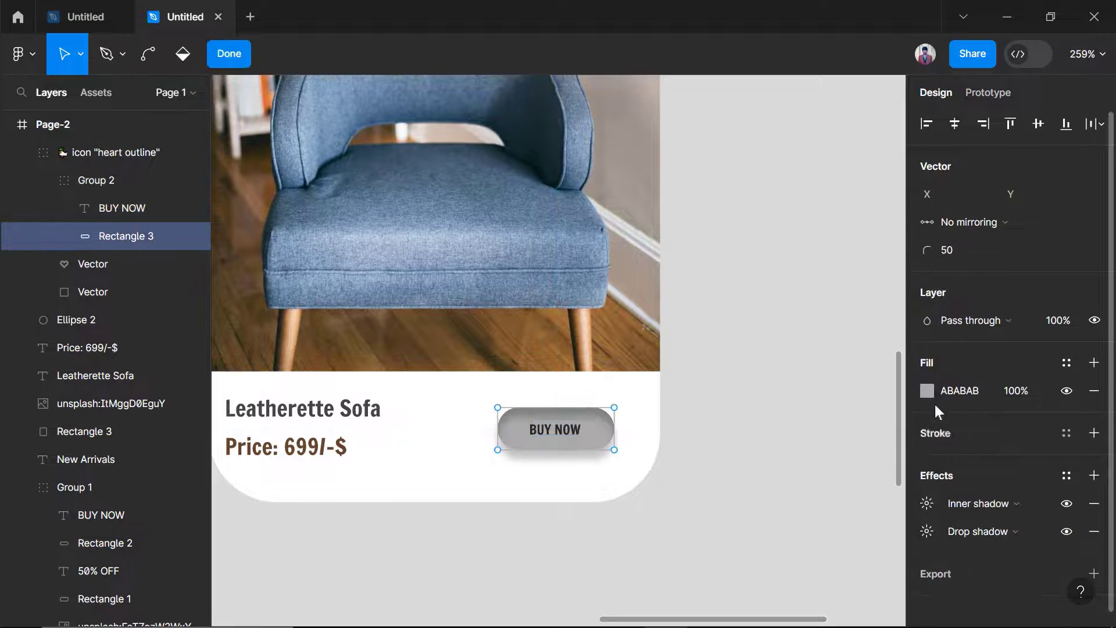
pyautogui.click(928, 391)
pyautogui.click(701, 212)
pyautogui.moveTo(700, 209); pyautogui.dragTo(691, 208)
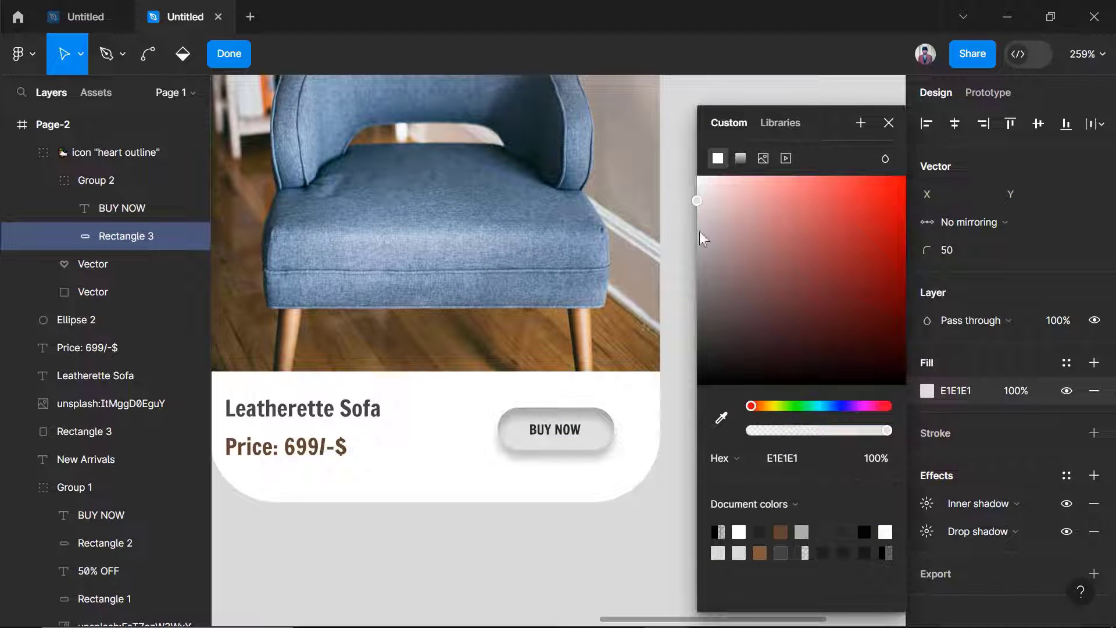
pyautogui.click(760, 553)
pyautogui.moveTo(796, 271); pyautogui.dragTo(785, 225)
pyautogui.click(889, 123)
pyautogui.scroll(-5, 720, 405)
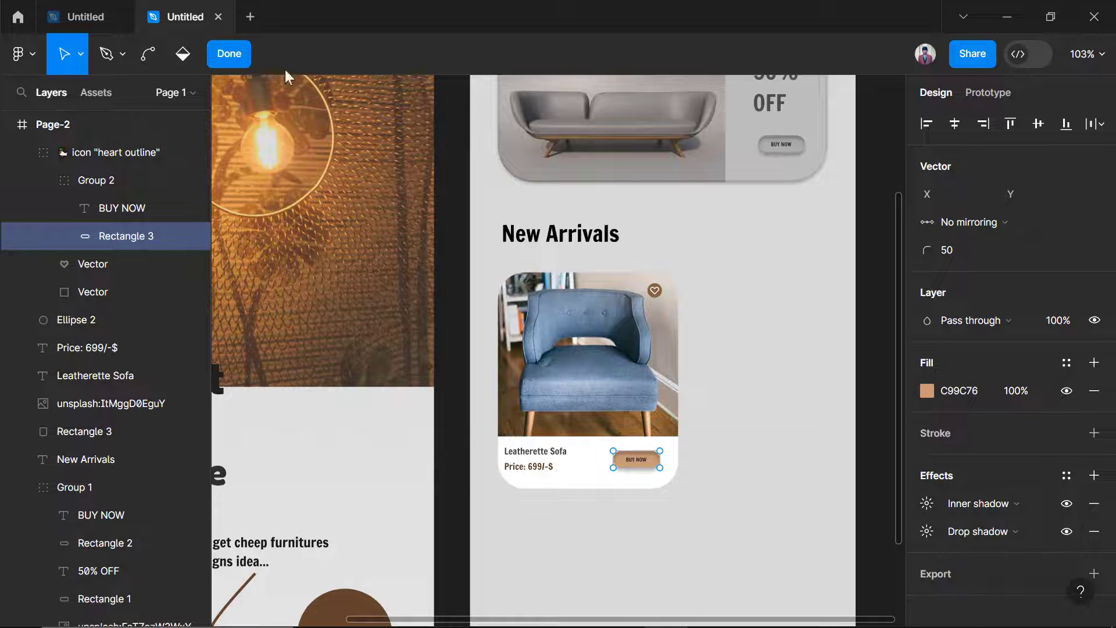
# Group all the armchair card's layers, from the button group down to Rectangle 3, and name the group Product 1.
pyautogui.click(228, 53)
pyautogui.click(139, 185)
pyautogui.click(42, 180)
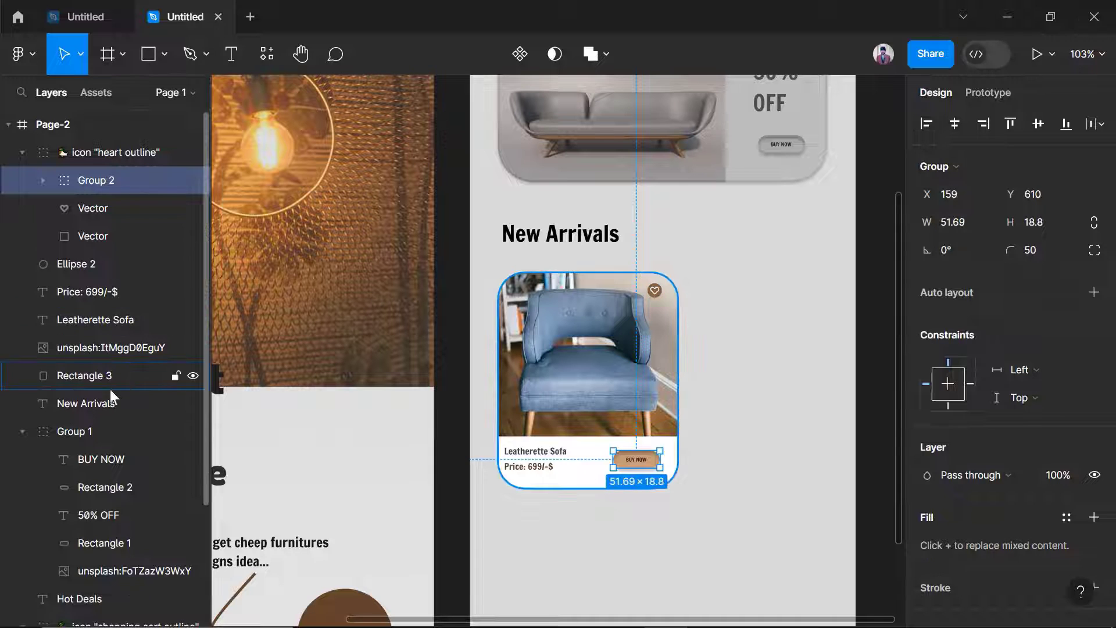
pyautogui.click(106, 405)
pyautogui.click(88, 380)
pyautogui.keyDown('shift'); pyautogui.click(114, 177); pyautogui.keyUp('shift')
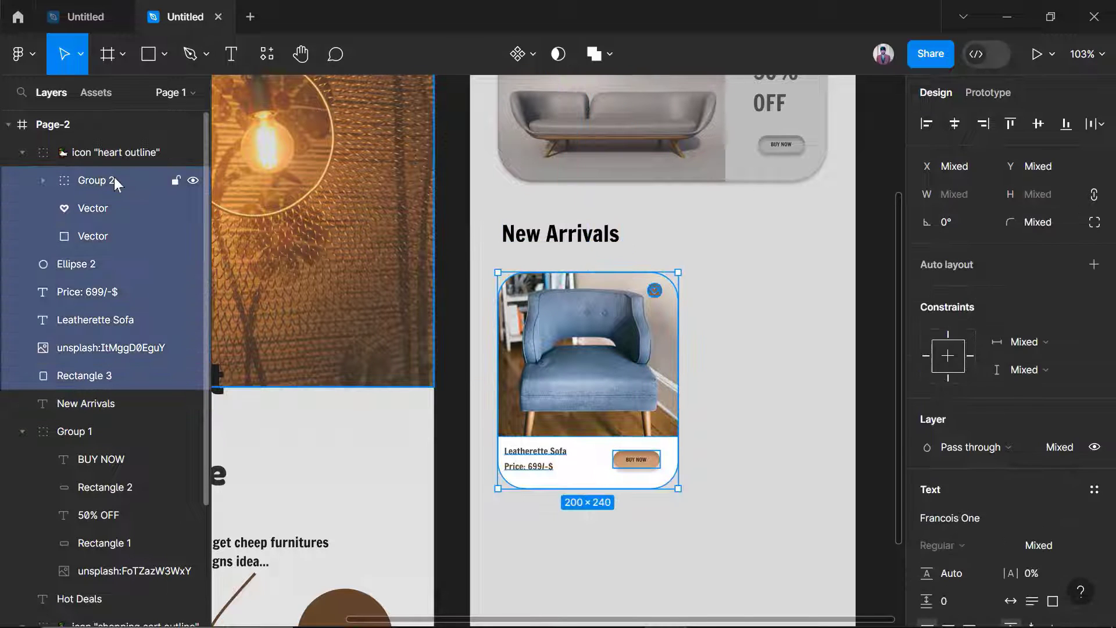
pyautogui.hotkey('ctrl', 'g')
pyautogui.doubleClick(82, 180)
pyautogui.write('Produc')
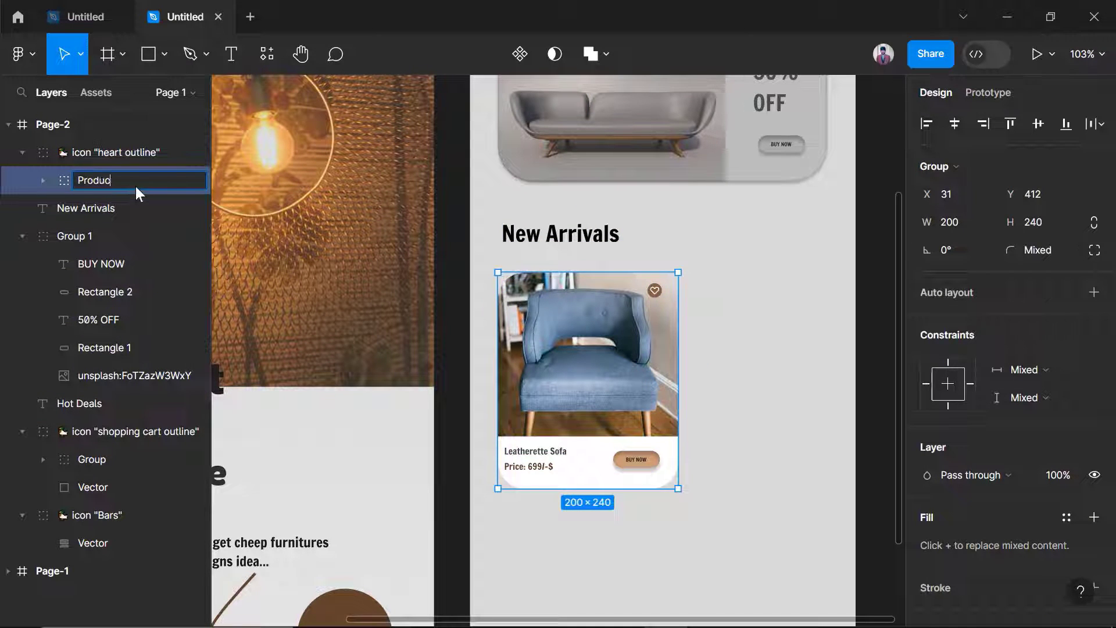
pyautogui.write('t 1')
pyautogui.press('Return')
# Duplicate the Product 1 card and place the copy beside it at X 246, Y 412.
pyautogui.hotkey('ctrl', 'd')
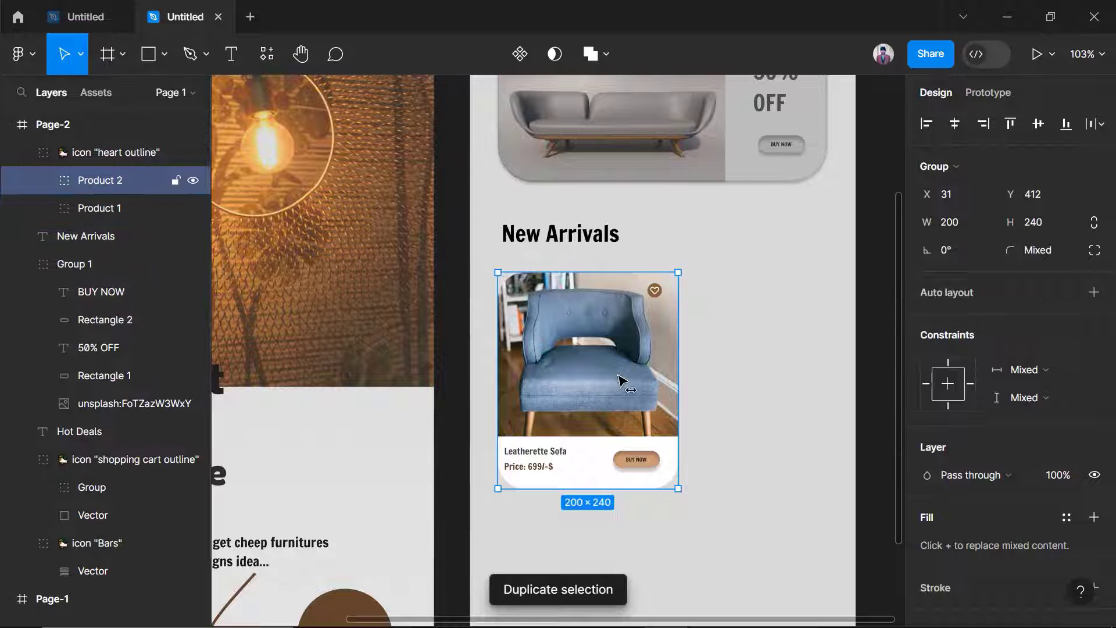
pyautogui.moveTo(619, 381); pyautogui.dragTo(787, 391)
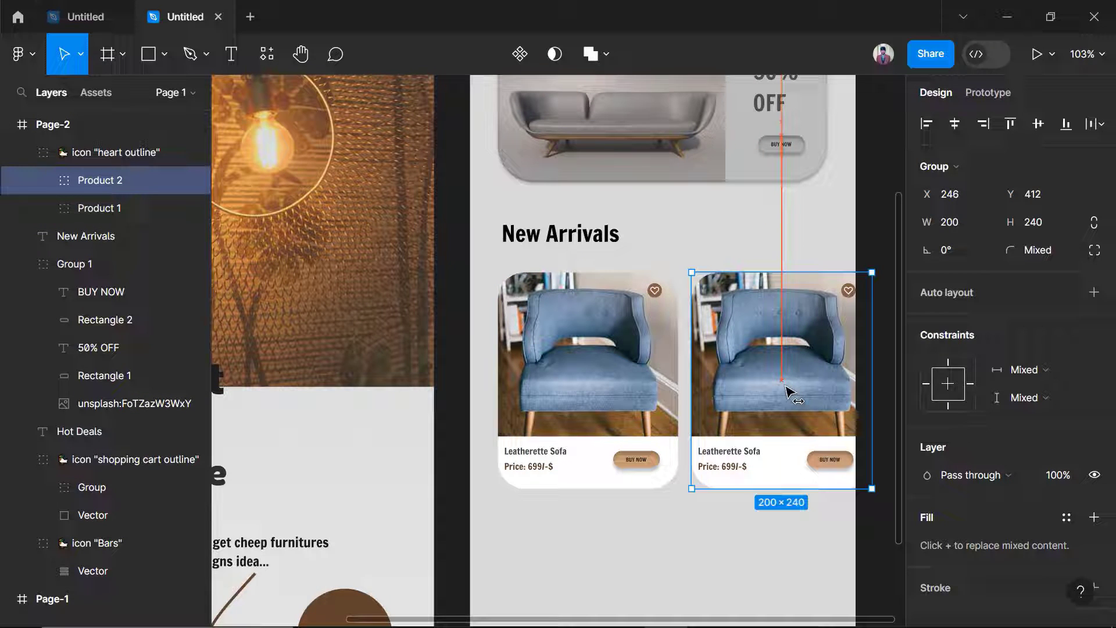
pyautogui.click(846, 516)
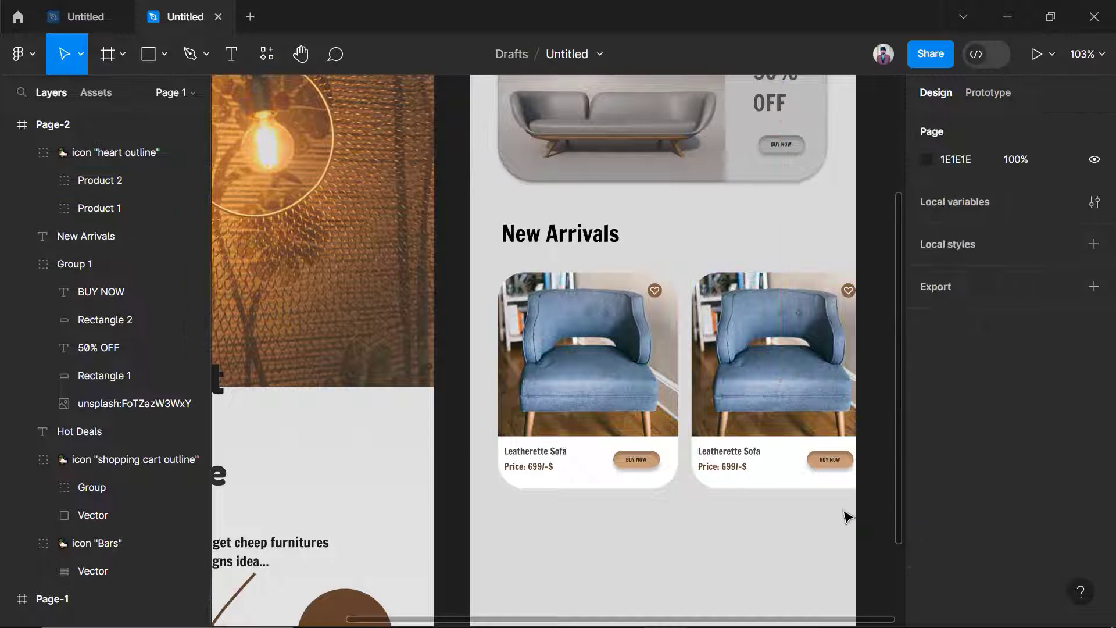
# Compare the New Arrivals cards and the space beneath them with the reference design.
pyautogui.scroll(-2, 790, 466)
pyautogui.scroll(-3, 743, 548)
pyautogui.click(85, 16)
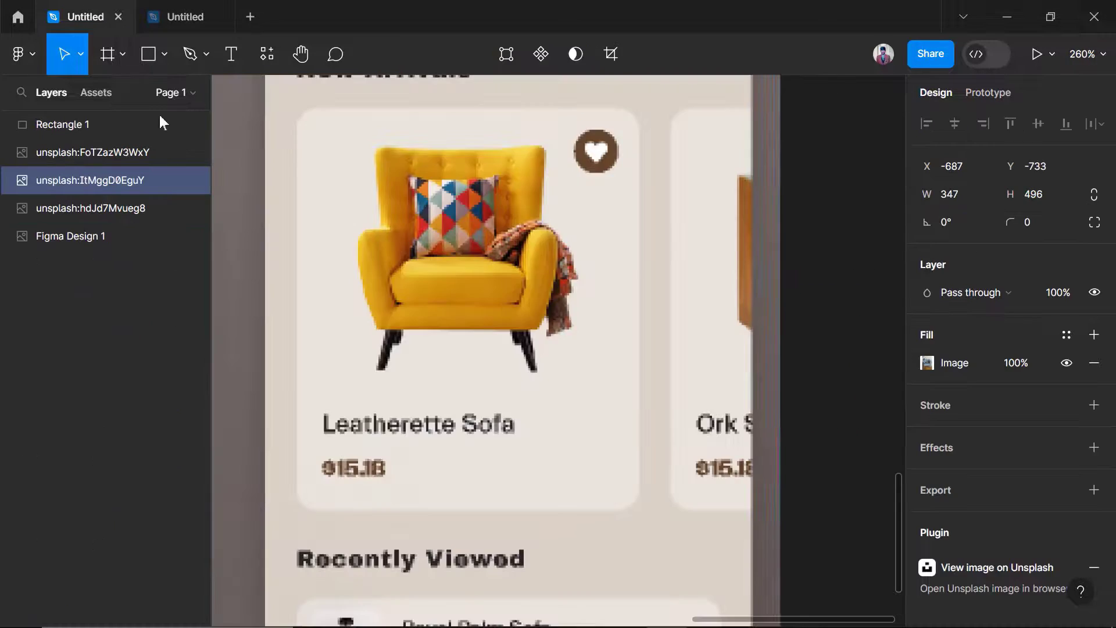
pyautogui.scroll(-6, 543, 524)
pyautogui.scroll(1, 543, 523)
pyautogui.click(204, 9)
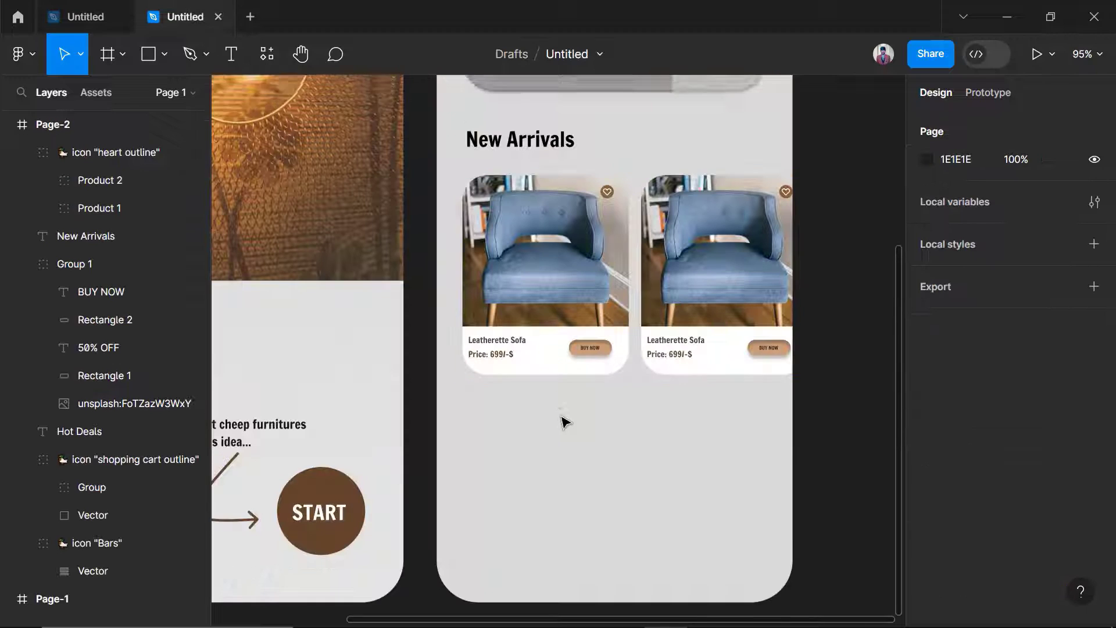
pyautogui.scroll(1, 567, 433)
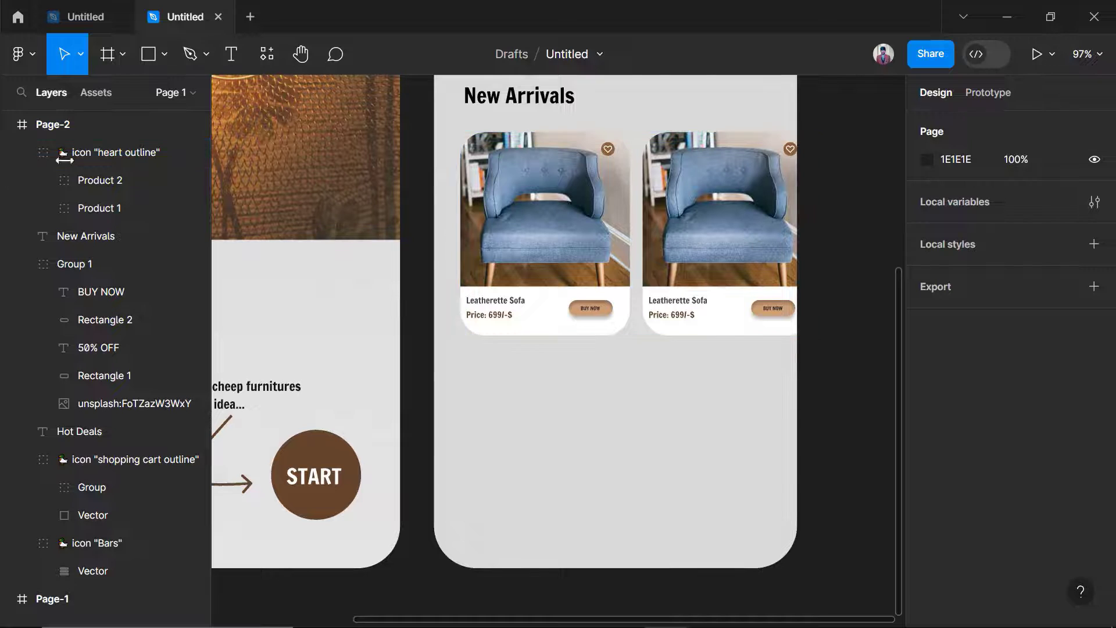
pyautogui.click(109, 181)
pyautogui.scroll(-1, 555, 442)
pyautogui.scroll(3, 556, 442)
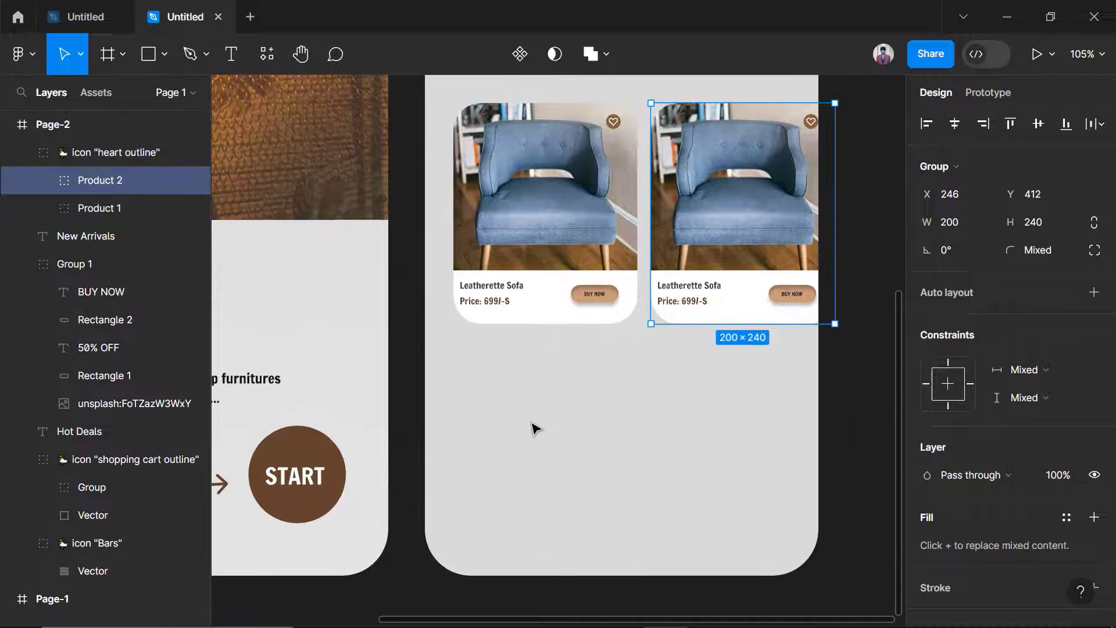
# Set the Product 1 card's height to 260.
pyautogui.click(547, 318)
pyautogui.moveTo(541, 332); pyautogui.dragTo(542, 345)
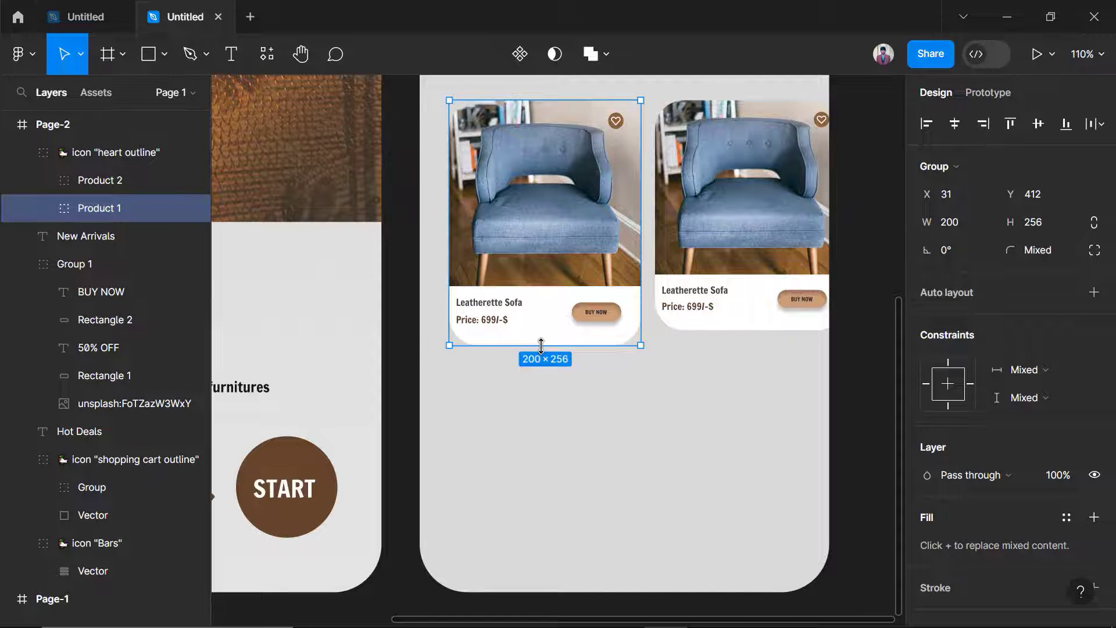
pyautogui.click(1035, 228)
pyautogui.write('260')
pyautogui.press('Return')
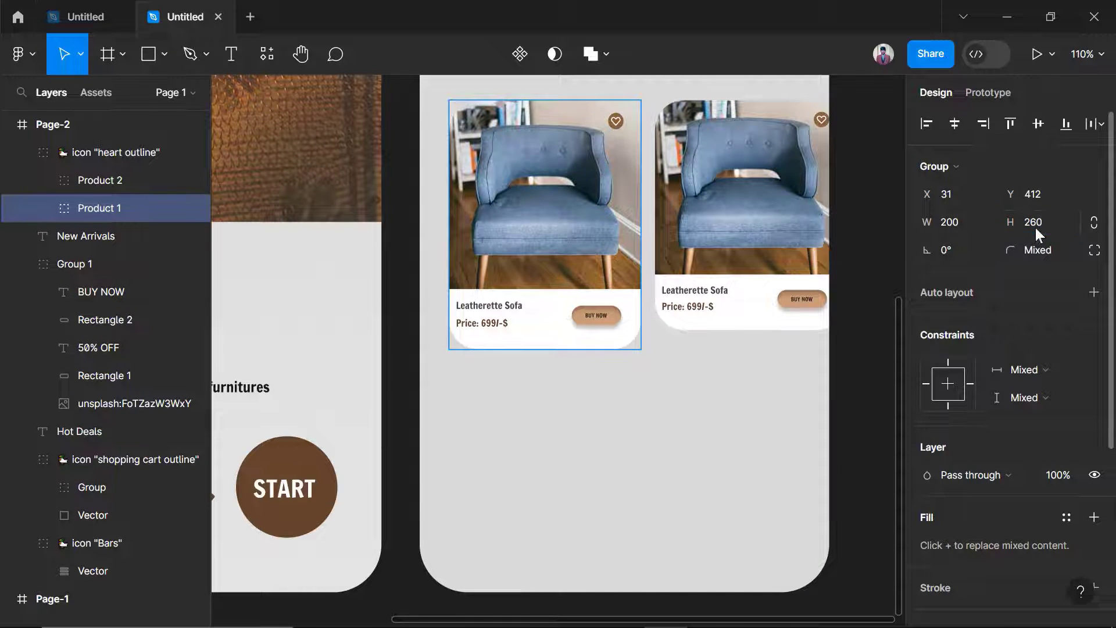
# Set the Product 2 card's height to 260 to match the first card.
pyautogui.click(737, 330)
pyautogui.click(1049, 224)
pyautogui.write('2')
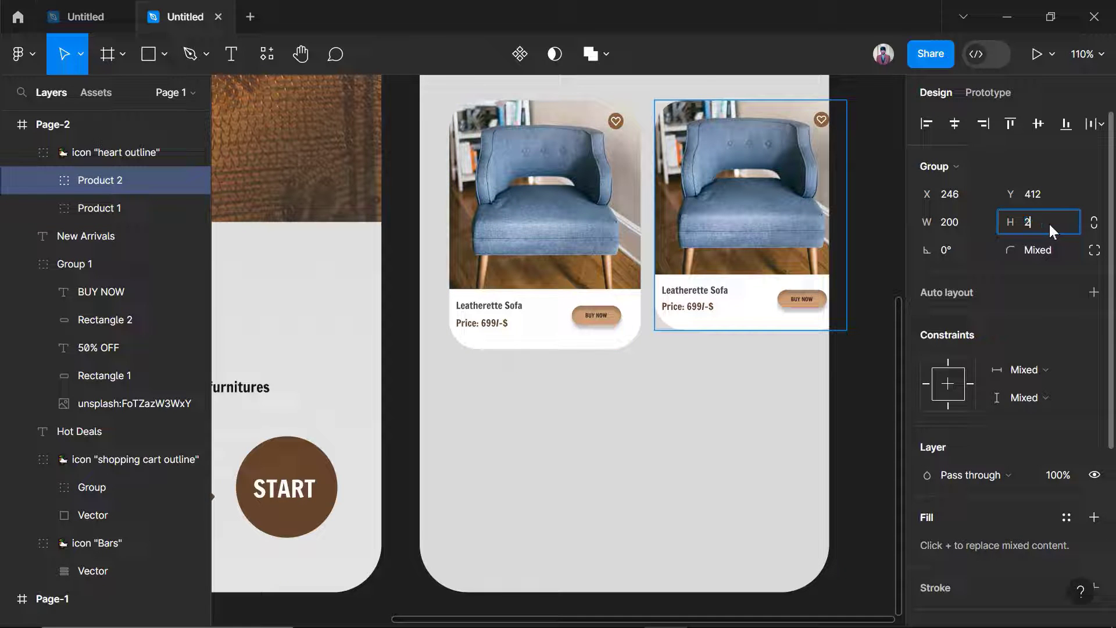
pyautogui.write('60')
pyautogui.press('Return')
pyautogui.click(822, 401)
pyautogui.scroll(-2, 364, 262)
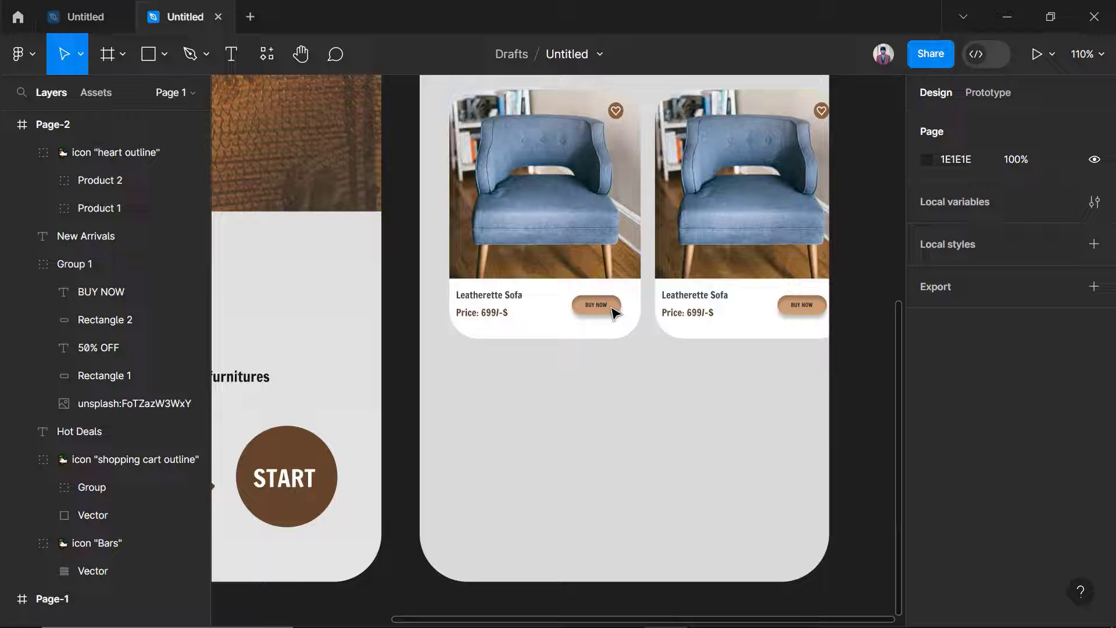
# Duplicate the New Arrivals heading and place the copy below the product cards at X 35, about Y 726.
pyautogui.scroll(3, 474, 218)
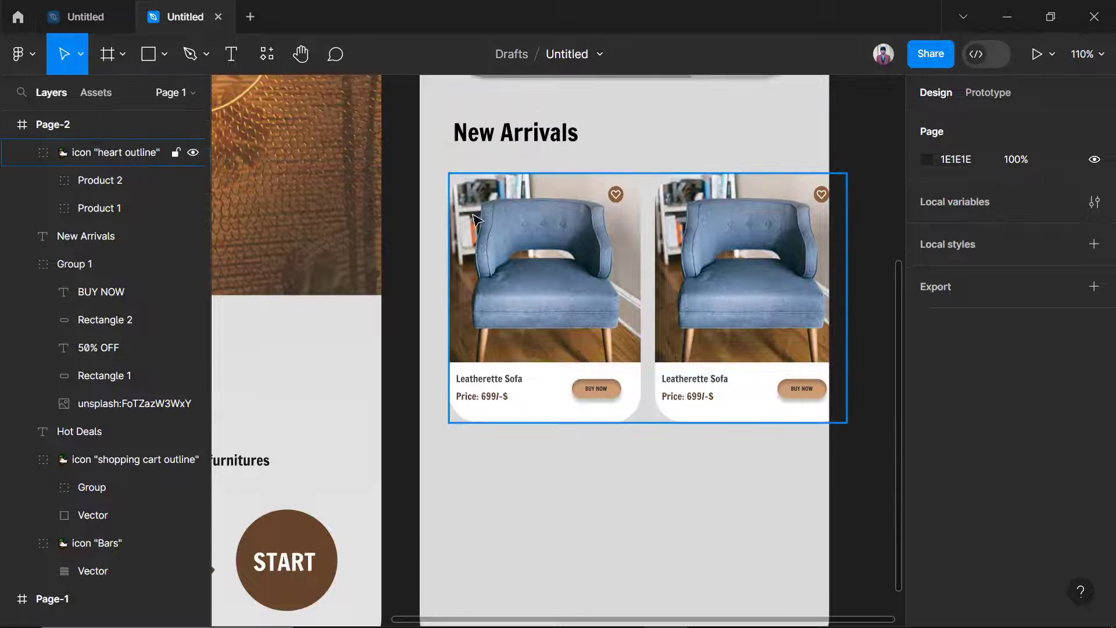
pyautogui.click(488, 132)
pyautogui.hotkey('ctrl', 'd')
pyautogui.moveTo(488, 133); pyautogui.dragTo(488, 499)
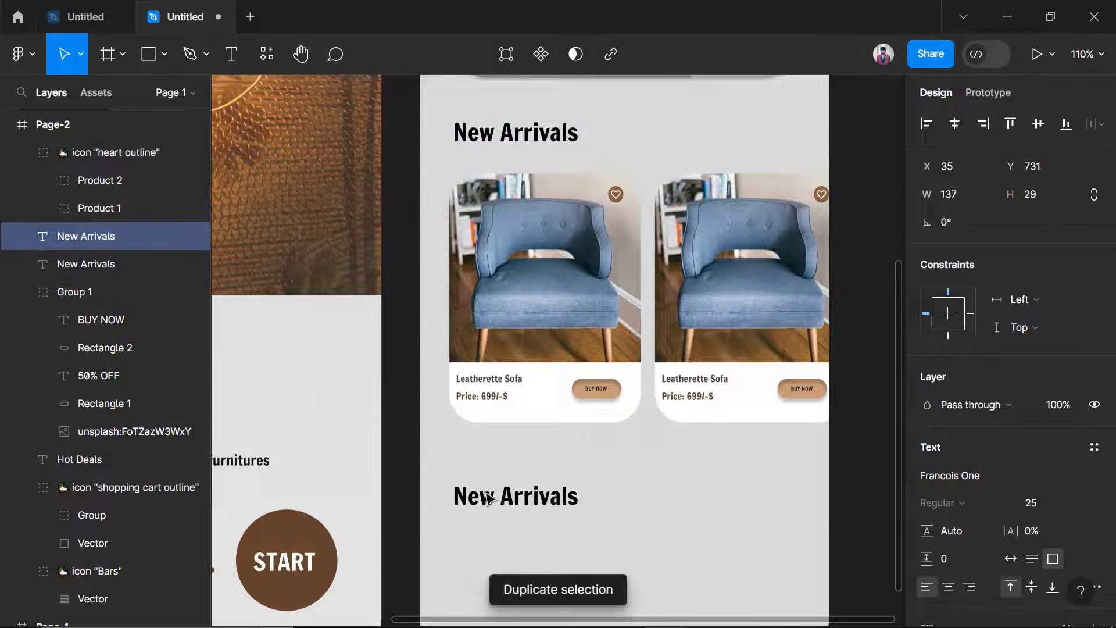
# Change the copied heading's text to "Reacently Viwed" and widen its text box to 178 so it fits one line.
pyautogui.doubleClick(496, 496)
pyautogui.write('Reacently Viwed')
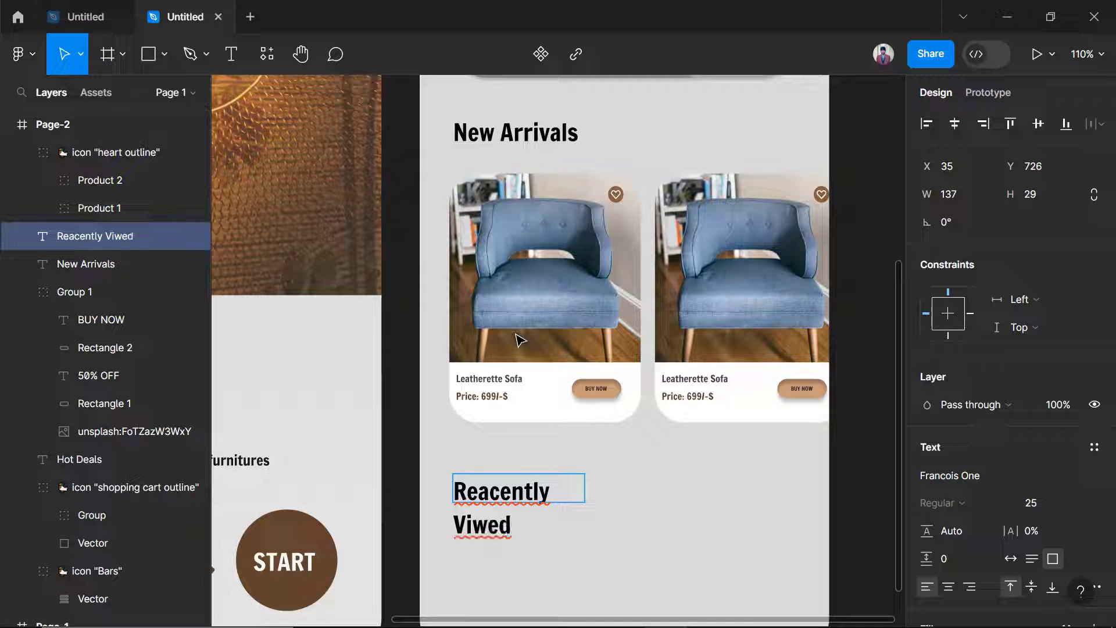
pyautogui.press('Escape')
pyautogui.moveTo(586, 490); pyautogui.dragTo(642, 495)
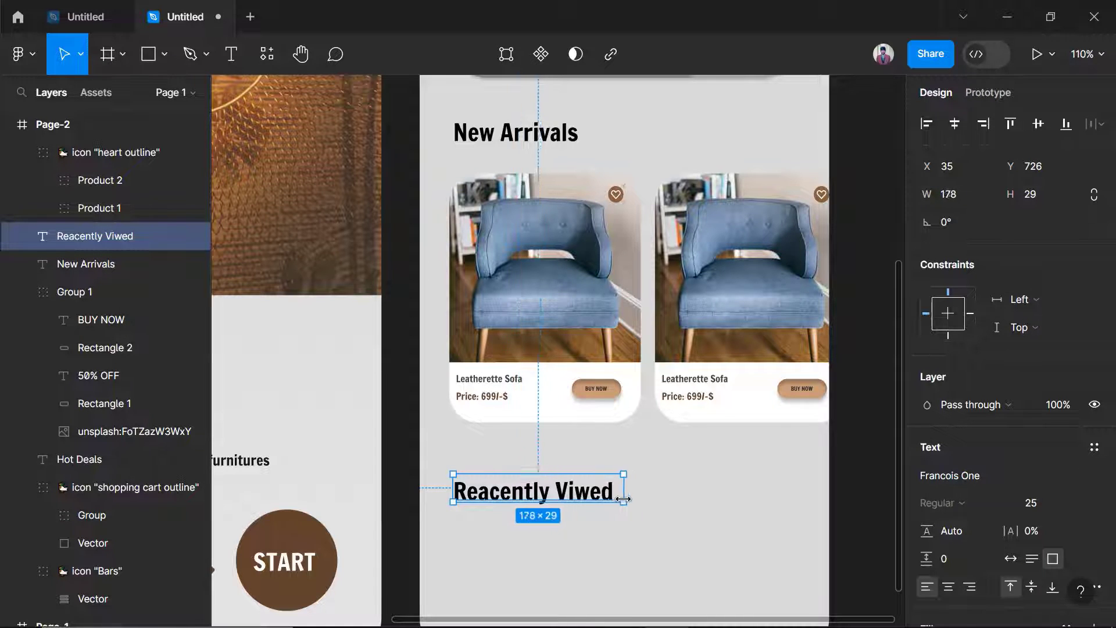
# Check the heading's wording in the reference design and correct the copied heading to "Recently Viwed".
pyautogui.hotkey('ctrl', 'shift', 'Tab')
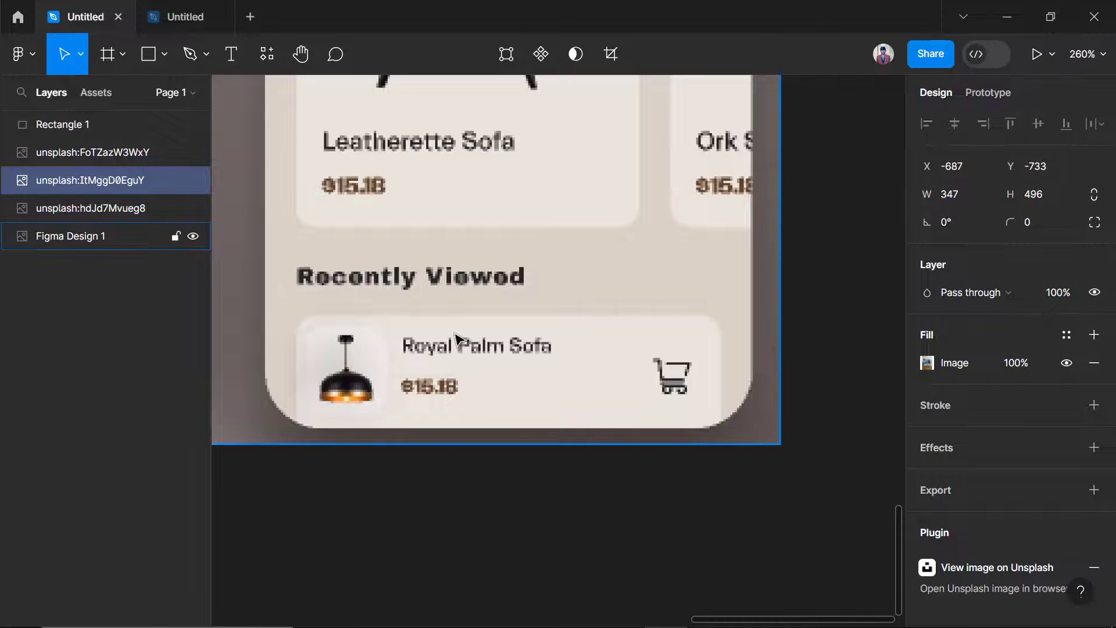
pyautogui.hotkey('ctrl', 'Tab')
pyautogui.click(483, 505)
pyautogui.doubleClick(483, 497)
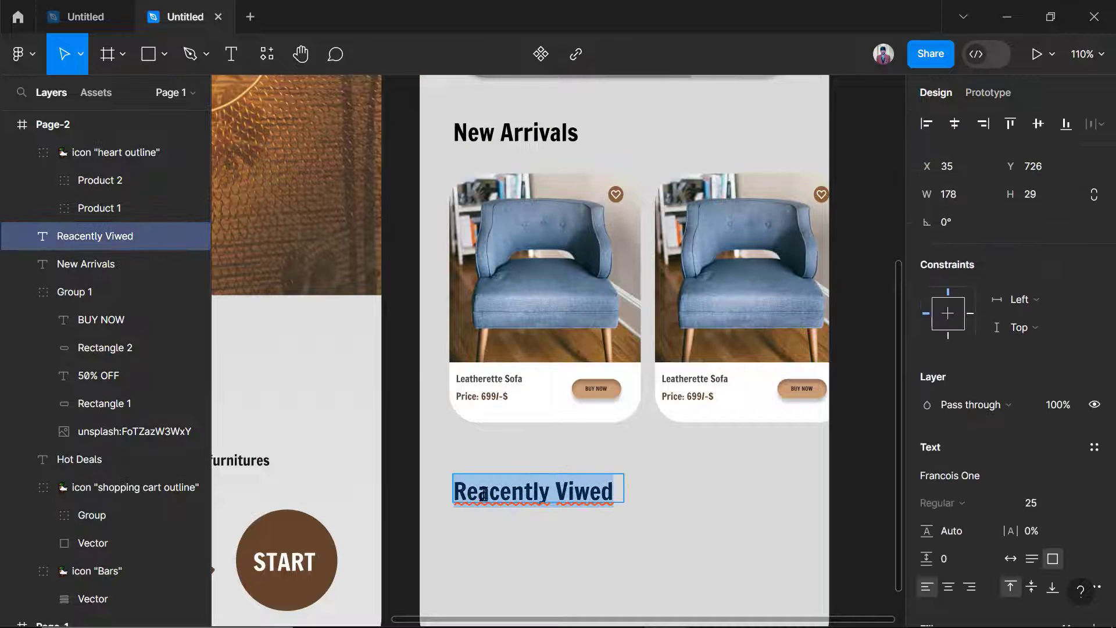
pyautogui.click(573, 495)
pyautogui.press('BackSpace')
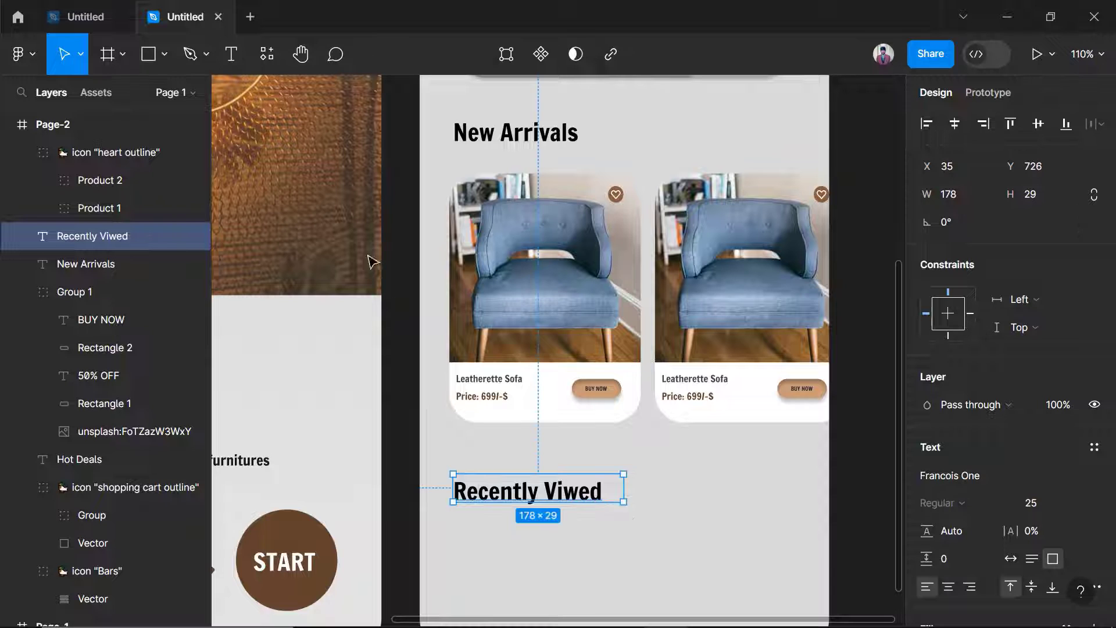
pyautogui.click(408, 349)
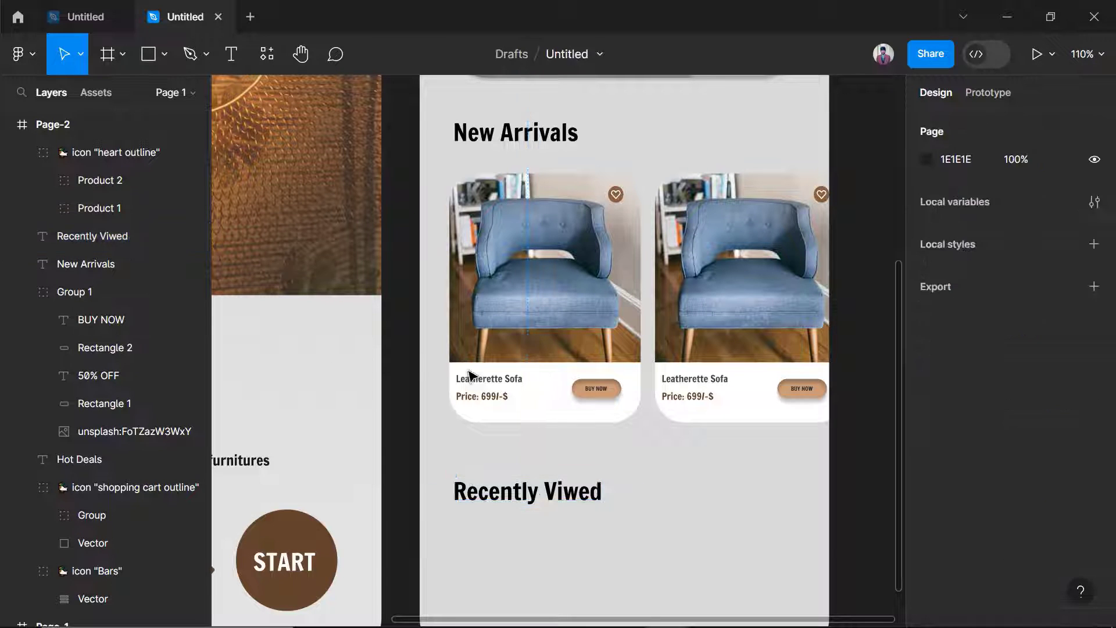
# Examine the Recently Viewed product card in the reference design and return to Page-2.
pyautogui.scroll(-2, 469, 372)
pyautogui.click(85, 16)
pyautogui.scroll(-1, 608, 301)
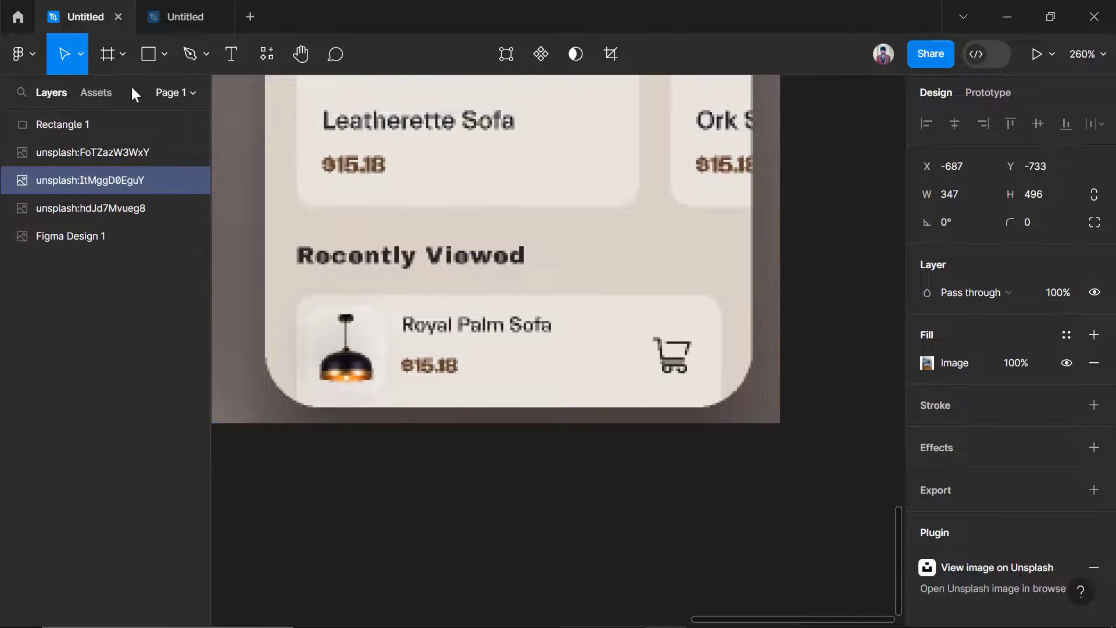
pyautogui.click(185, 16)
pyautogui.scroll(1, 561, 326)
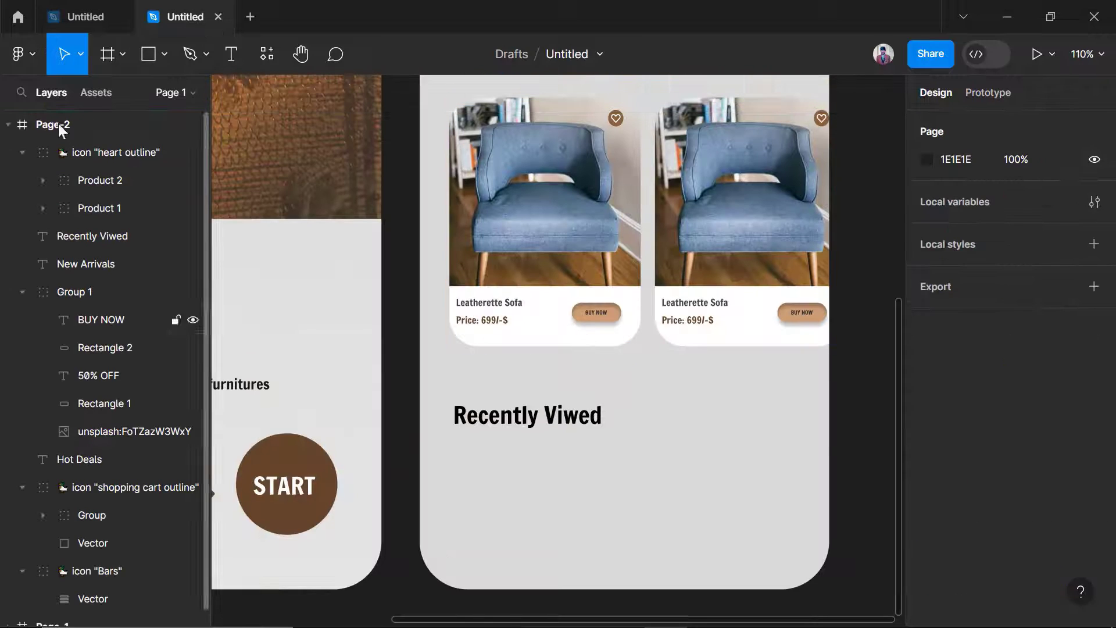
# Draw a rectangle about 371 × 58 below the Recently Viwed heading and round its corners to 10.
pyautogui.press('r')
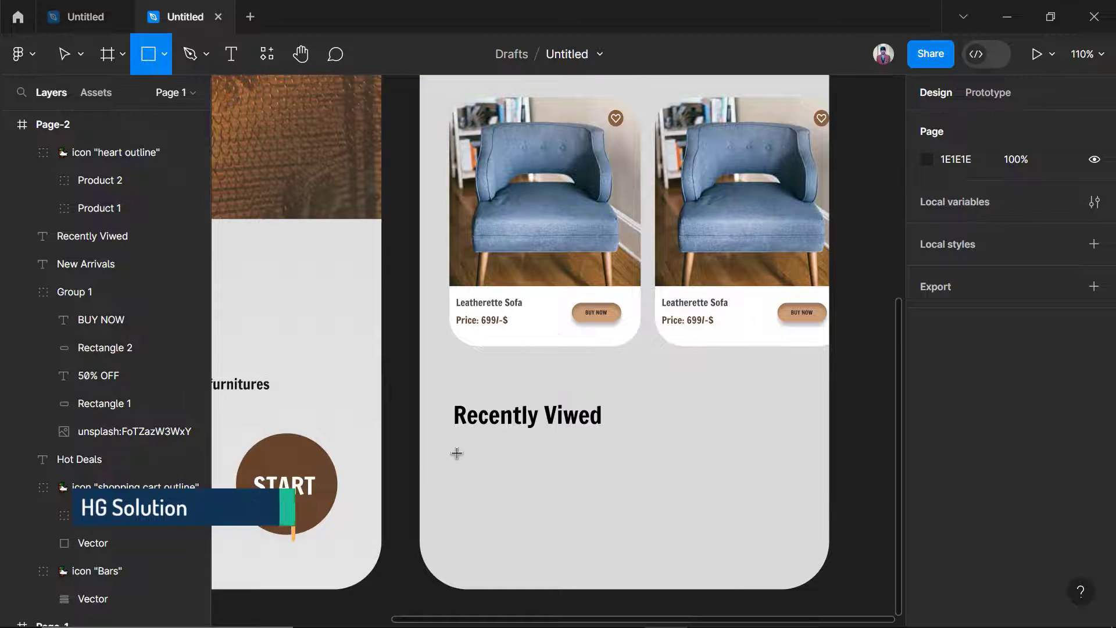
pyautogui.moveTo(459, 438); pyautogui.dragTo(814, 494)
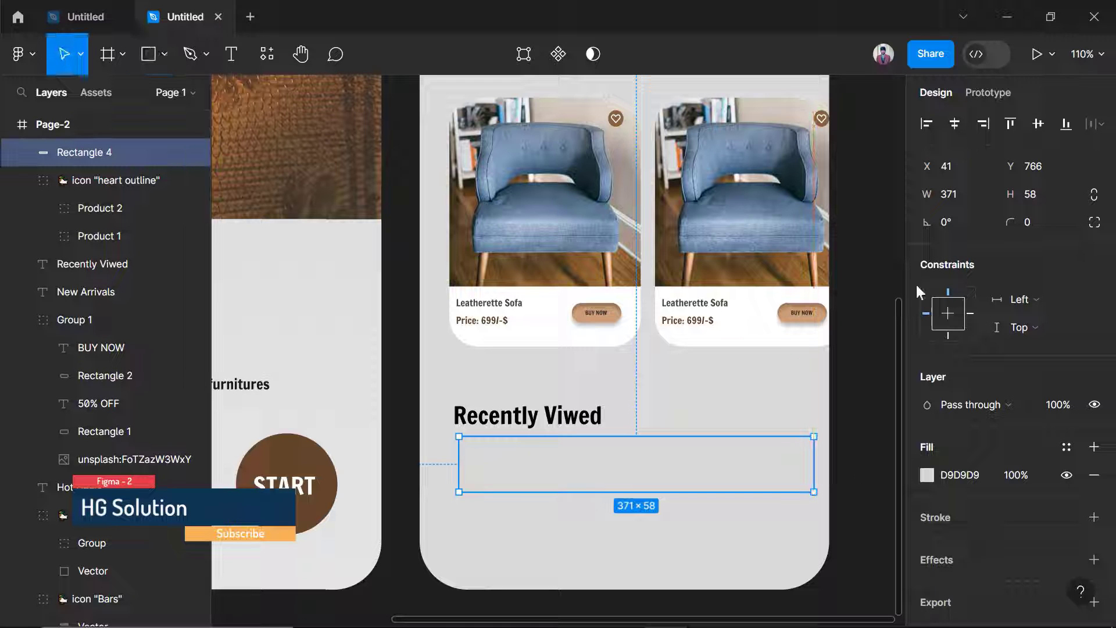
pyautogui.click(1039, 197)
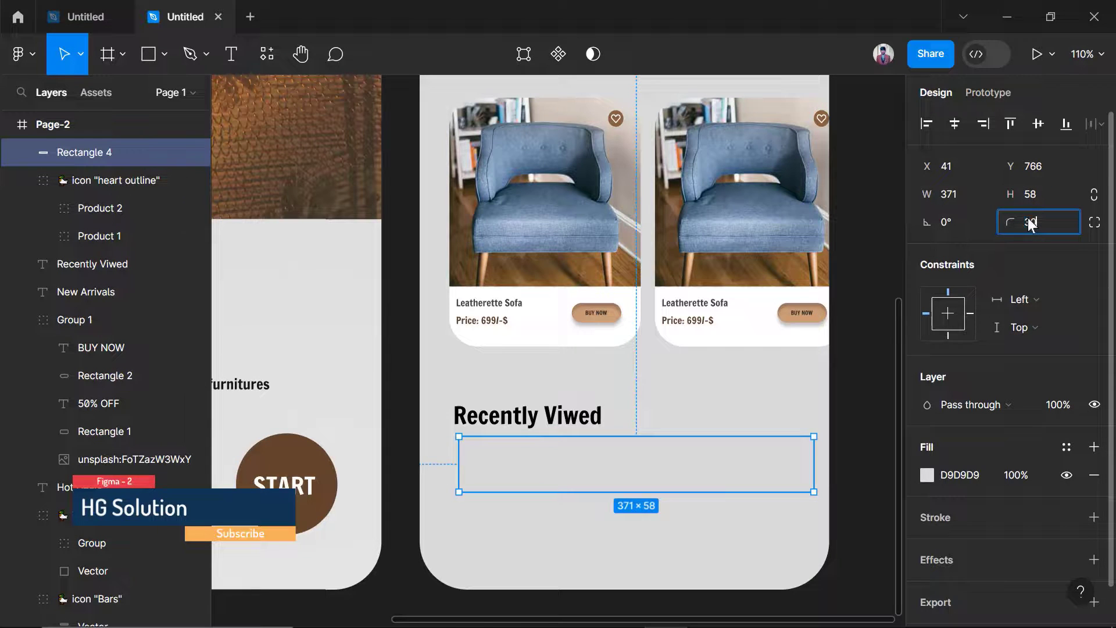
pyautogui.write('30')
pyautogui.press('Return')
pyautogui.write('10')
pyautogui.press('Return')
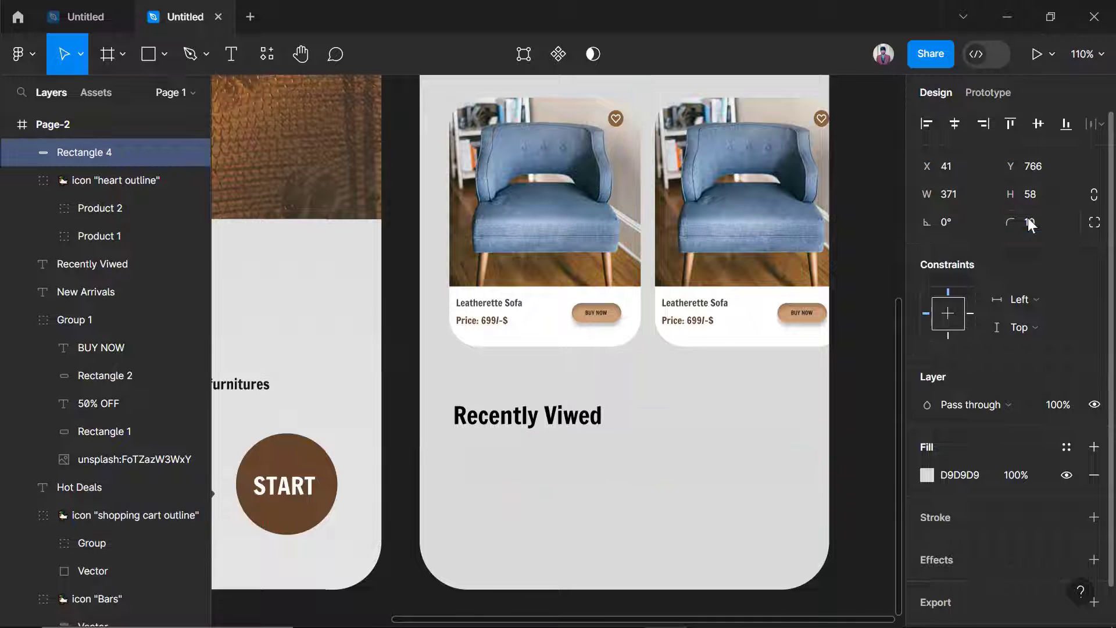
# Change the new card rectangle's fill to white, FFFFFF.
pyautogui.click(883, 412)
pyautogui.click(797, 475)
pyautogui.scroll(-1, 993, 459)
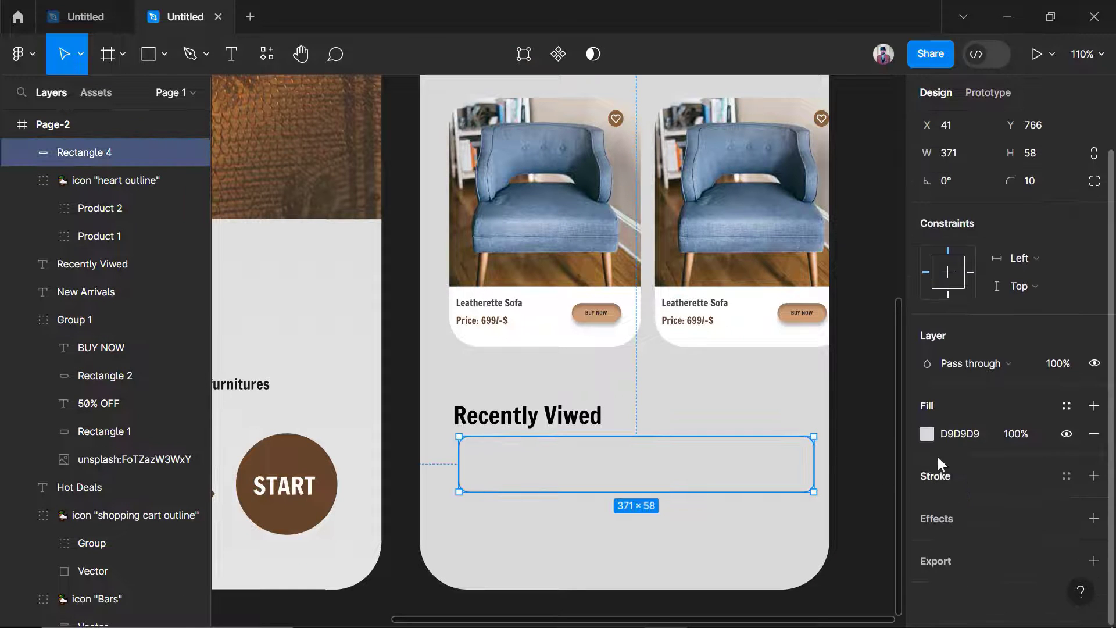
pyautogui.click(926, 435)
pyautogui.moveTo(702, 199); pyautogui.dragTo(621, 175)
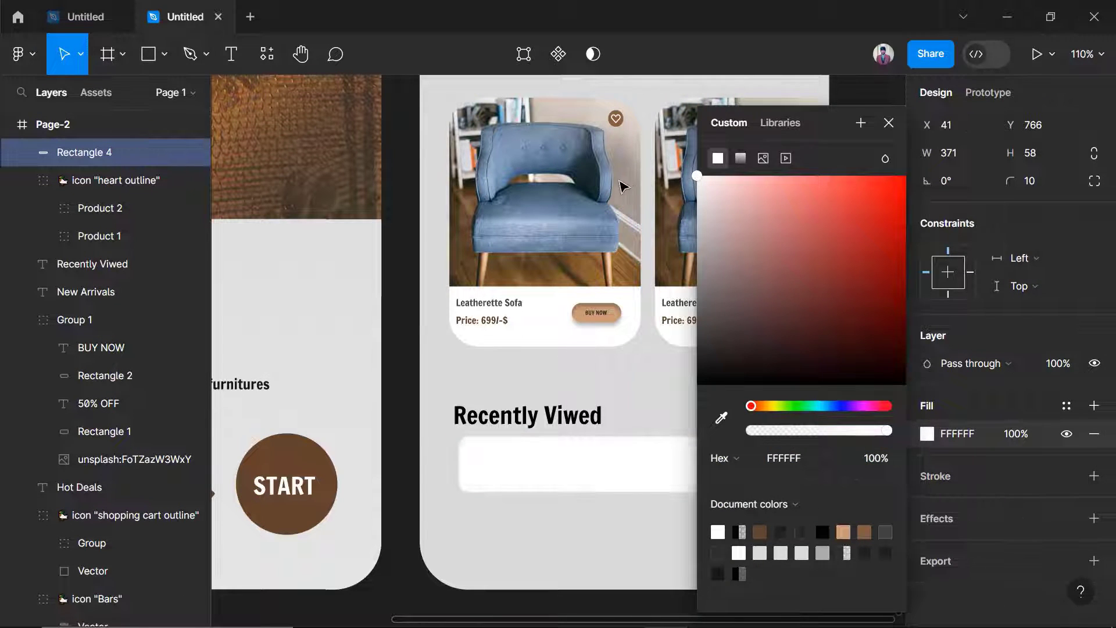
pyautogui.click(888, 123)
pyautogui.click(875, 364)
pyautogui.click(733, 474)
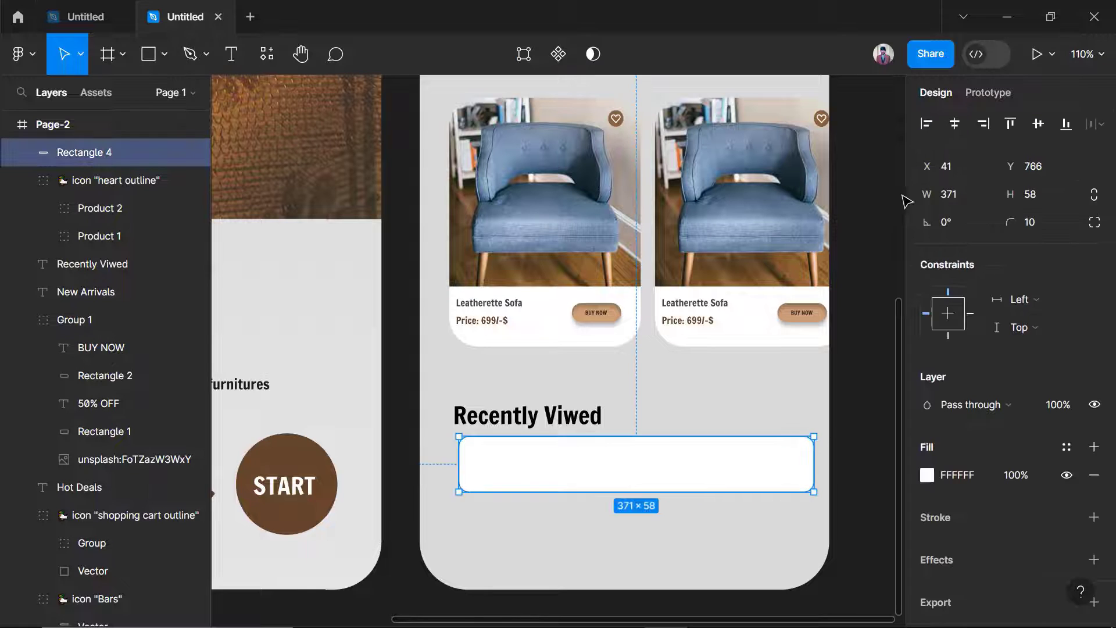
# Centre the white card horizontally on Page-2 and align the Recently Viwed heading with the card's left edge.
pyautogui.click(955, 123)
pyautogui.click(493, 417)
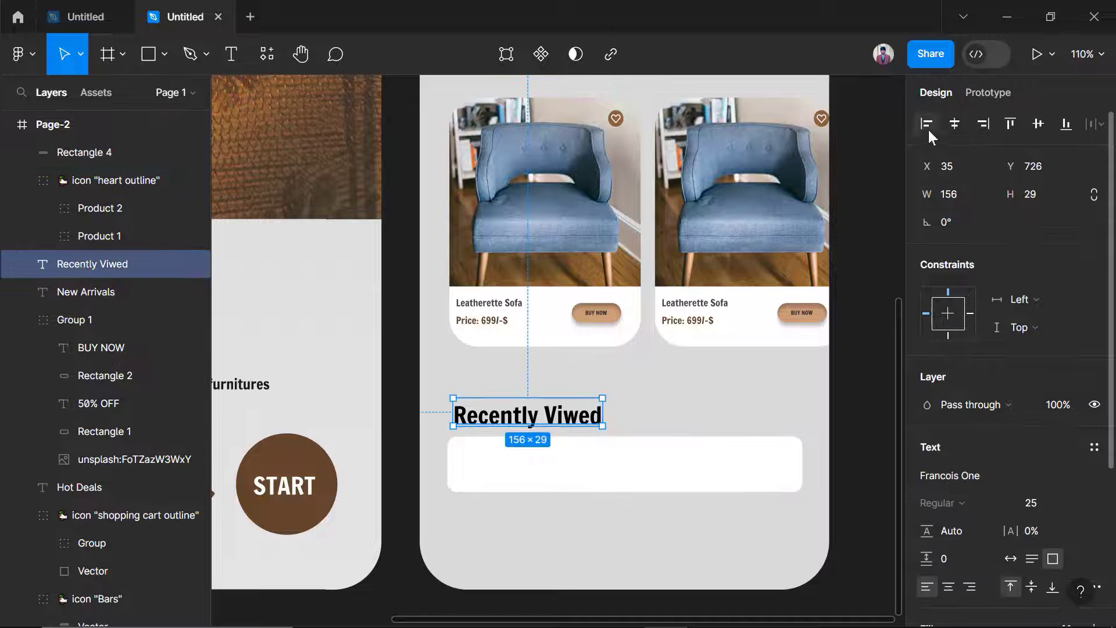
pyautogui.click(927, 125)
pyautogui.moveTo(465, 420); pyautogui.dragTo(500, 436)
pyautogui.scroll(-3, 531, 454)
pyautogui.click(733, 459)
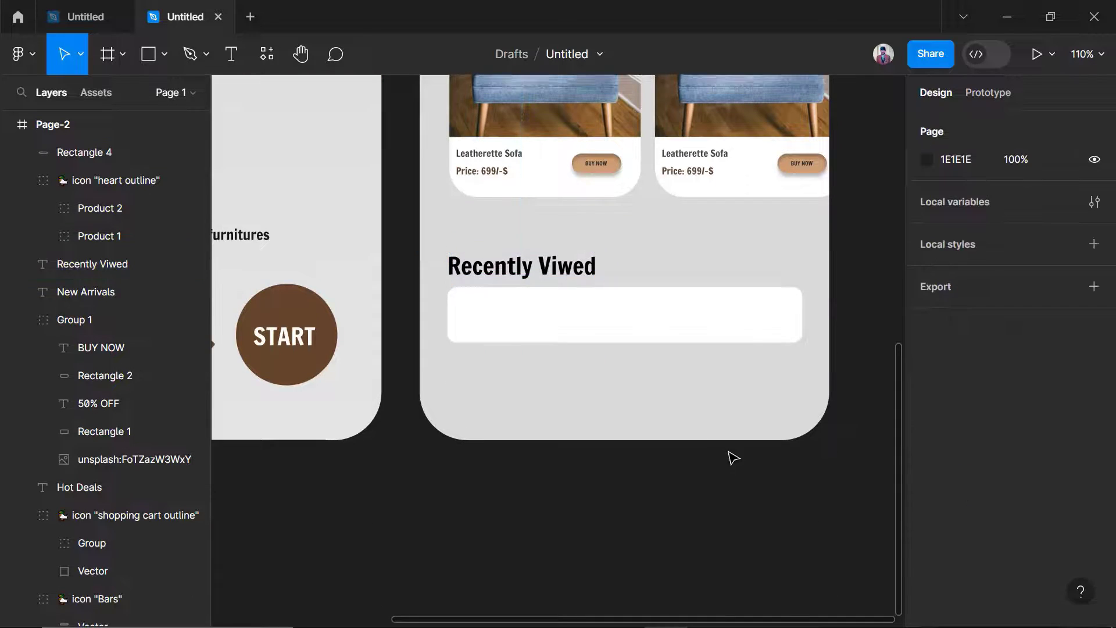
pyautogui.scroll(3, 578, 344)
pyautogui.click(598, 366)
pyautogui.hotkey('ctrl', 'd')
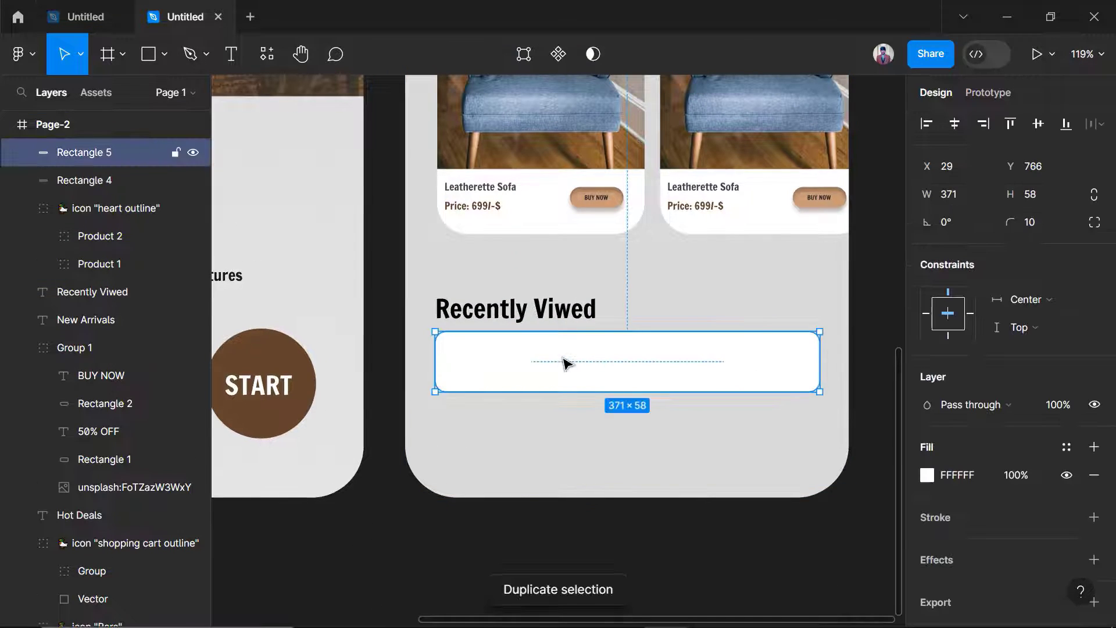
pyautogui.hotkey('ctrl', 'z')
pyautogui.scroll(1, 535, 383)
pyautogui.scroll(2, 538, 389)
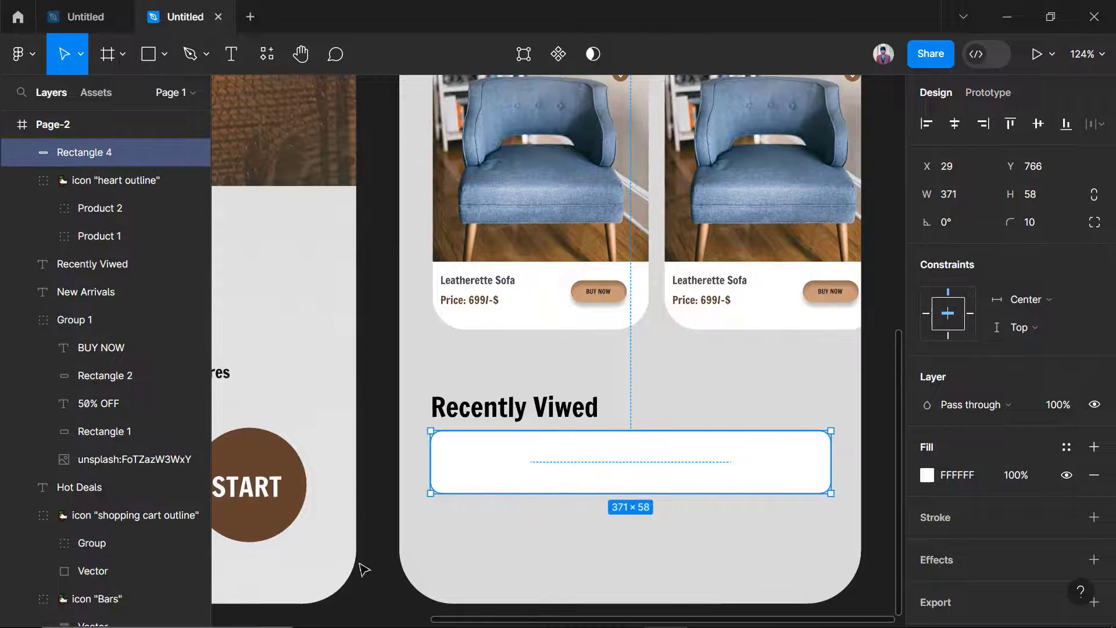
# Check the reference card, then duplicate the first New Arrivals sofa photo and shrink the copy to about 100 × 99 near the Recently Viwed heading.
pyautogui.click(393, 470)
pyautogui.scroll(1, 513, 486)
pyautogui.click(83, 26)
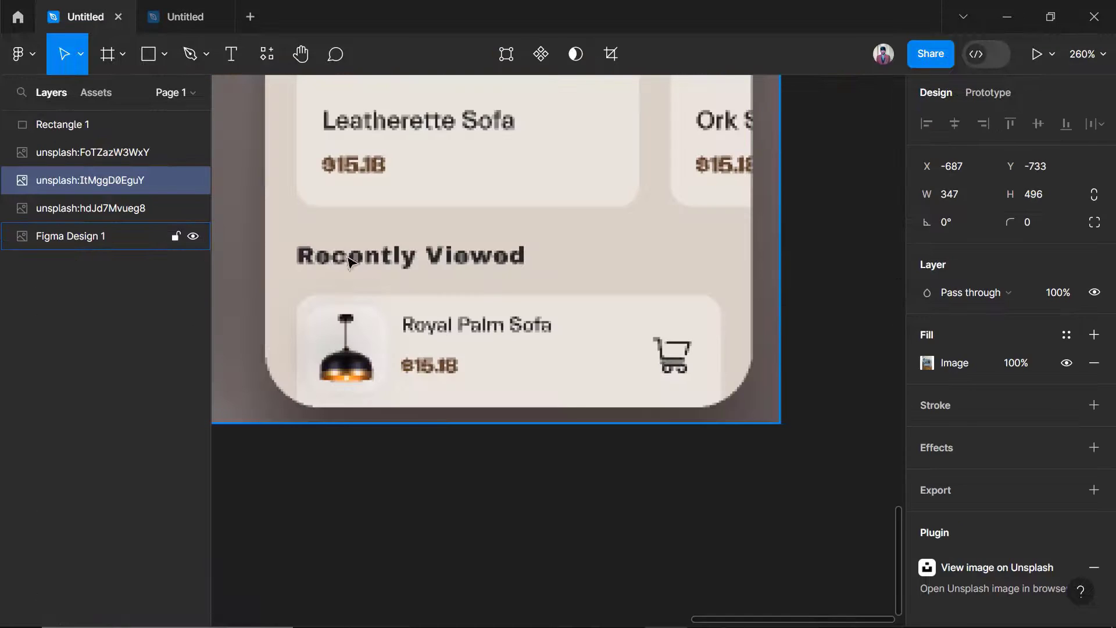
pyautogui.hotkey('ctrl', 'Tab')
pyautogui.scroll(1, 548, 279)
pyautogui.click(549, 279)
pyautogui.doubleClick(548, 279)
pyautogui.hotkey('ctrl', 'd')
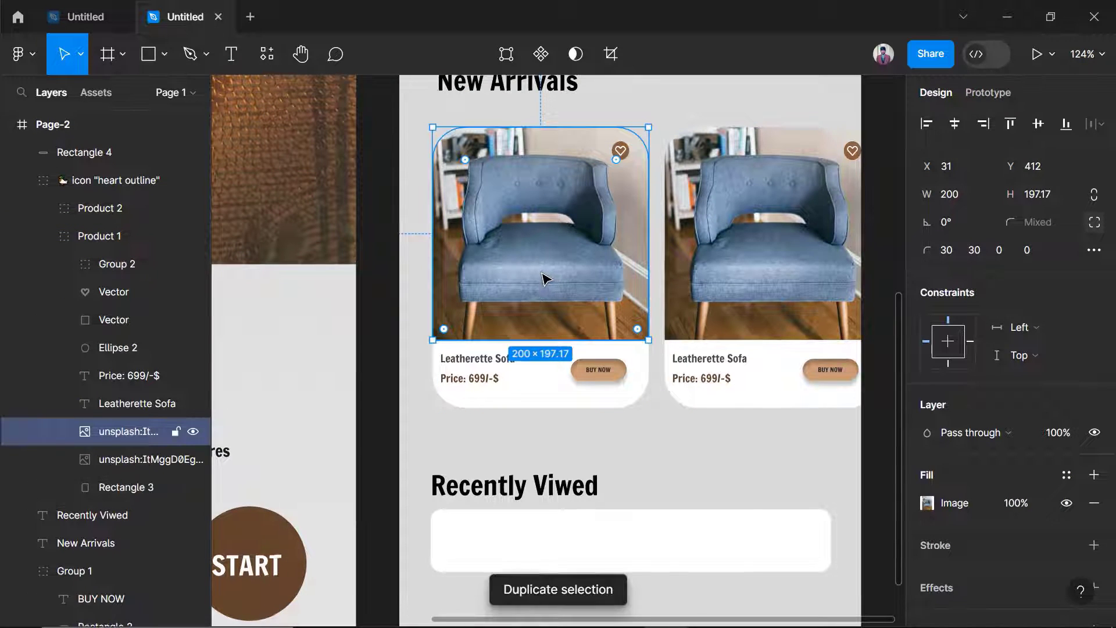
pyautogui.moveTo(546, 279); pyautogui.dragTo(503, 478)
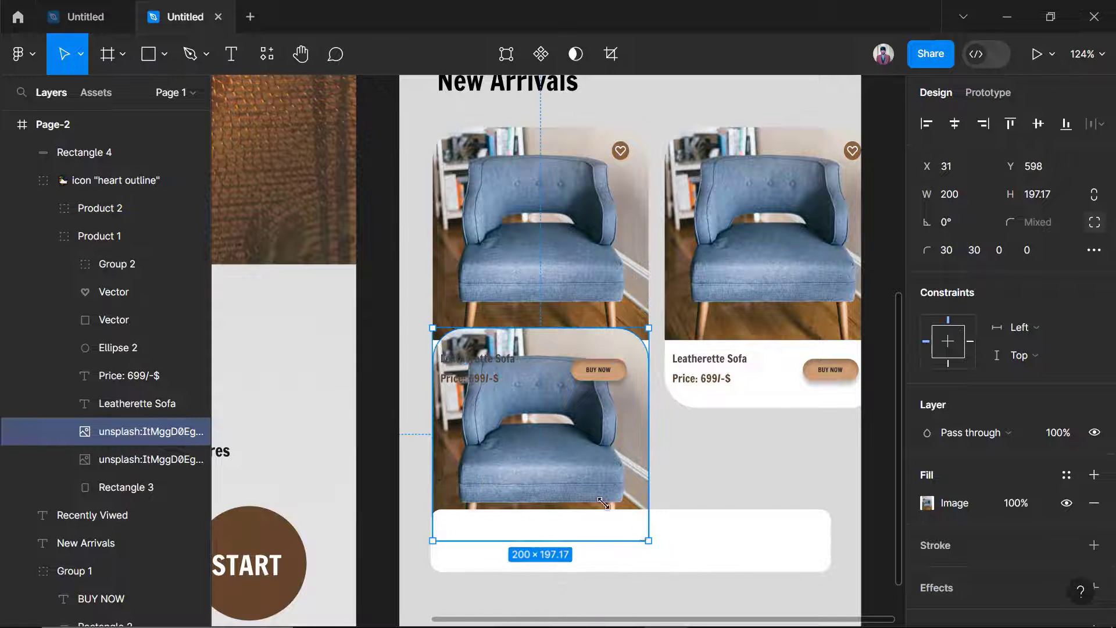
pyautogui.moveTo(649, 541); pyautogui.dragTo(509, 508)
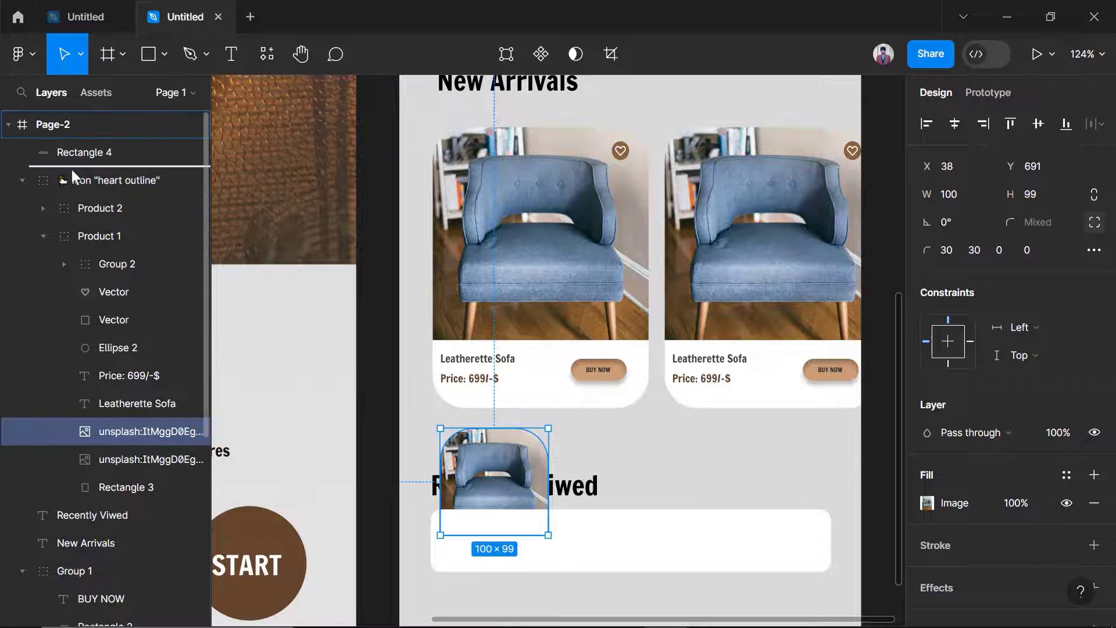
# Move the copied photo's layer to the top of Page-2 and round its two lower corners to 30.
pyautogui.moveTo(72, 169)
pyautogui.mouseDown()
pyautogui.moveTo(74, 182)
pyautogui.moveTo(82, 152)
pyautogui.mouseUp()
pyautogui.click(21, 207)
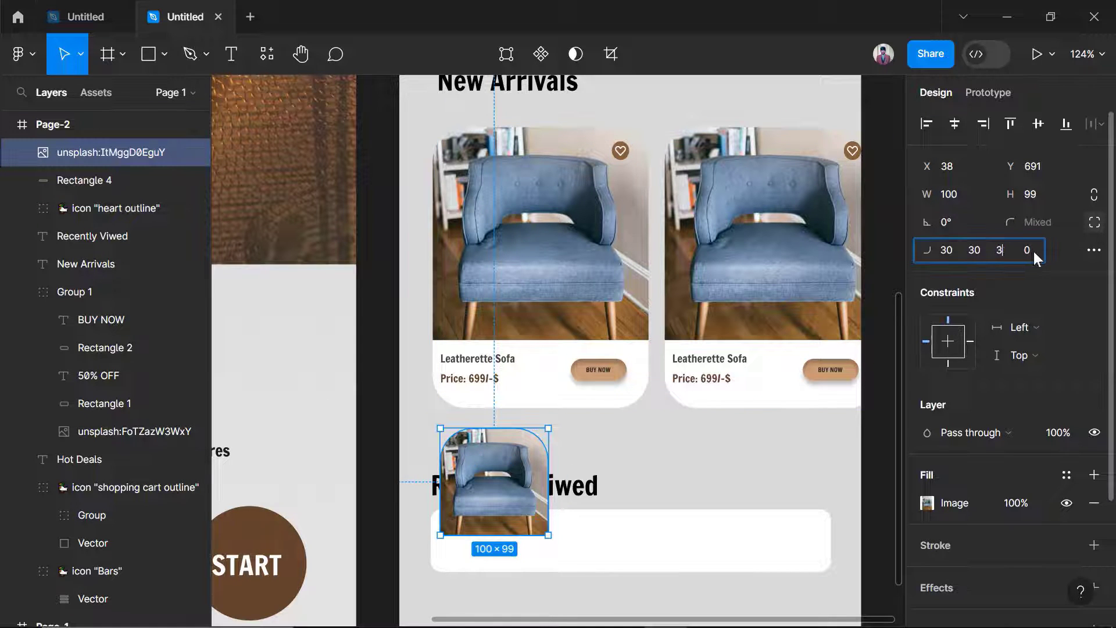
pyautogui.write('30')
pyautogui.press('Tab')
pyautogui.write('30')
pyautogui.press('Return')
# Shrink the copied photo to about 45 × 44 and place it inside the white card's left end.
pyautogui.moveTo(471, 487); pyautogui.dragTo(471, 523)
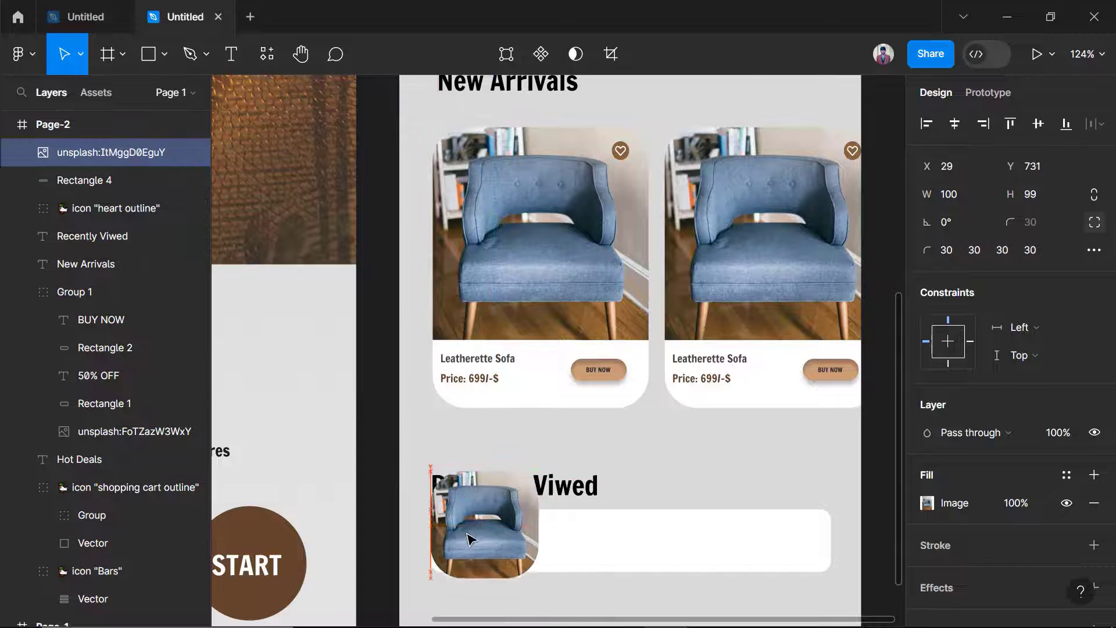
pyautogui.scroll(6, 524, 529)
pyautogui.moveTo(649, 493); pyautogui.dragTo(484, 412)
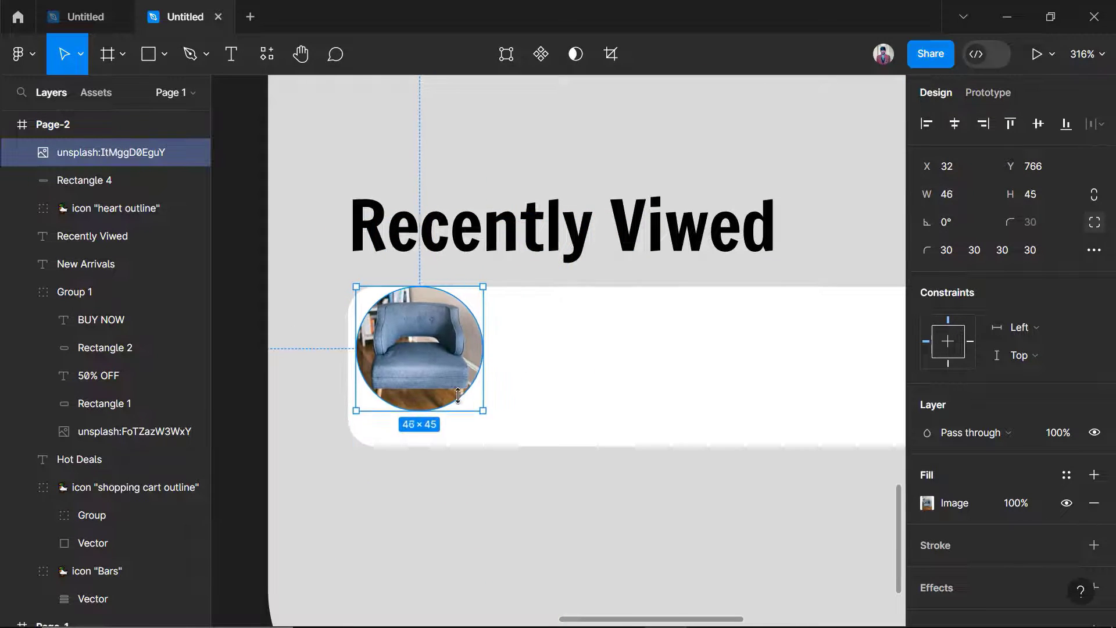
pyautogui.moveTo(419, 349); pyautogui.dragTo(446, 374)
# Set the card photo's corner radius to 10 on all corners and move it to about X 41, Y 773.
pyautogui.click(947, 258)
pyautogui.write('5')
pyautogui.press('Return')
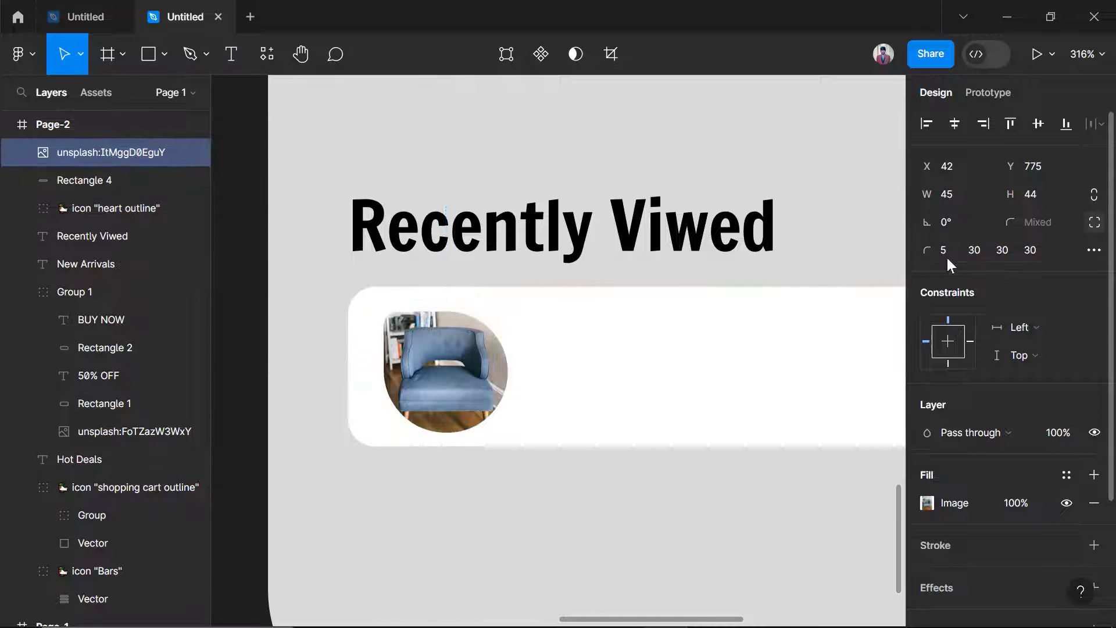
pyautogui.click(999, 250)
pyautogui.write('5')
pyautogui.press('Return')
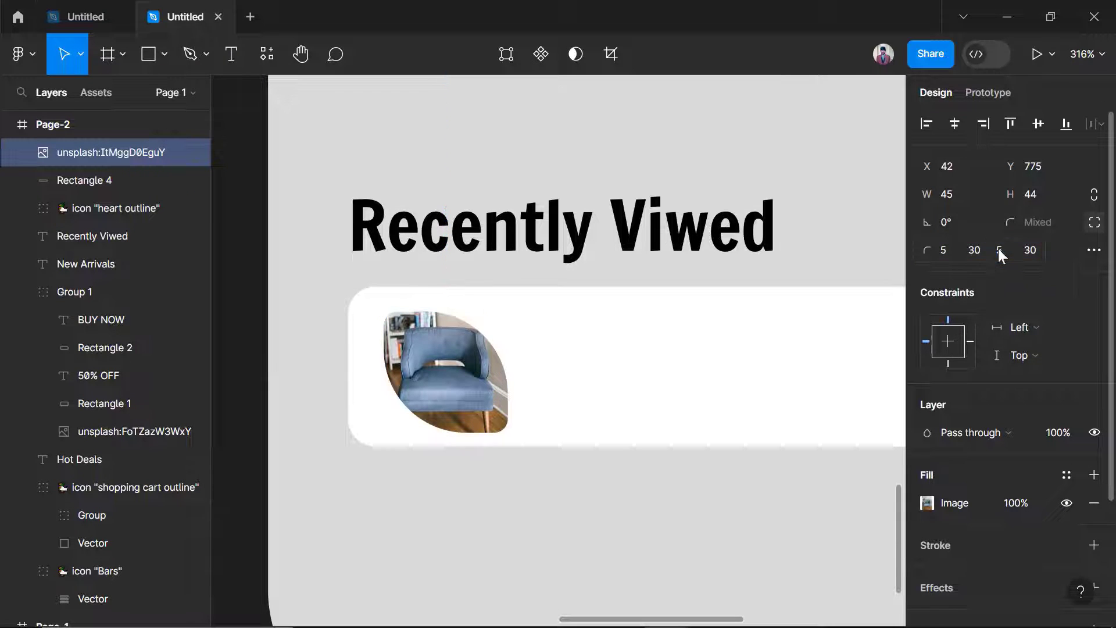
pyautogui.click(1056, 225)
pyautogui.write('5')
pyautogui.press('Return')
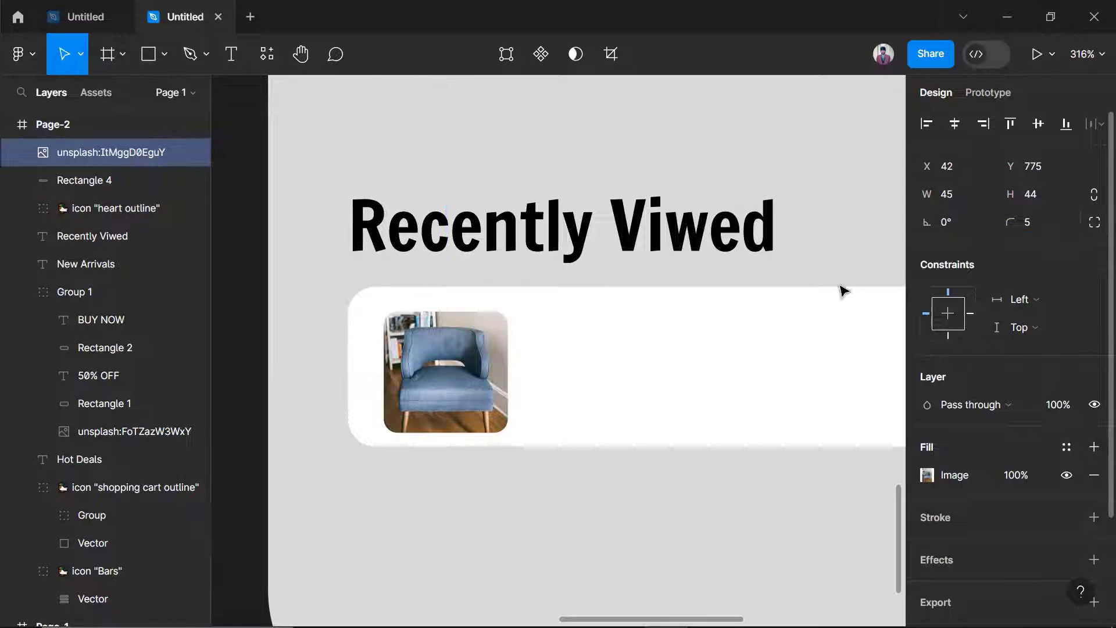
pyautogui.write('10')
pyautogui.press('Return')
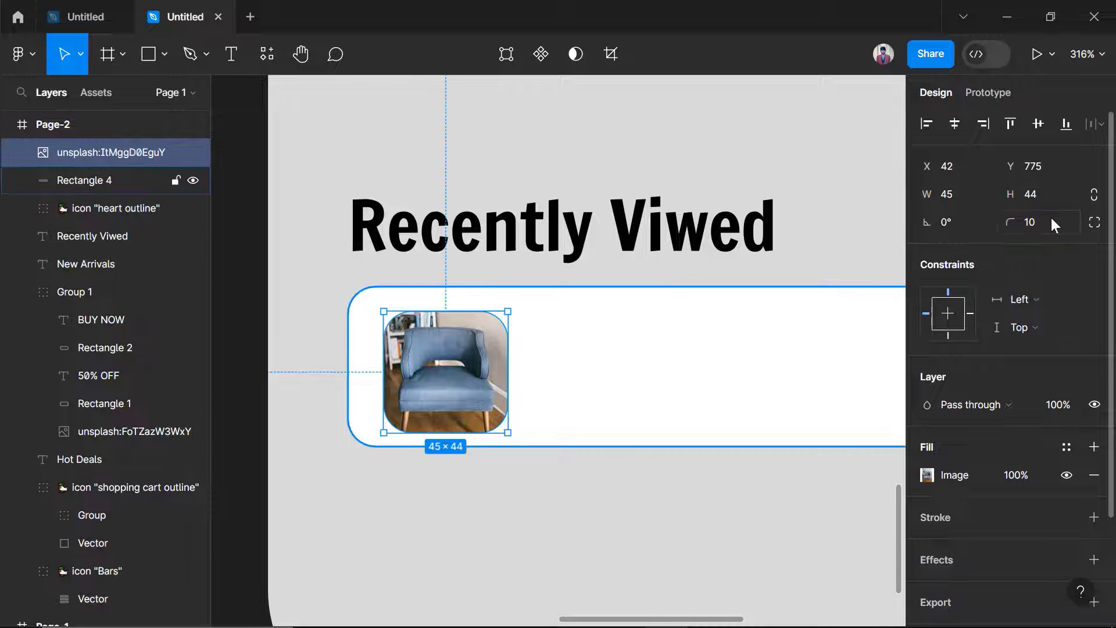
pyautogui.moveTo(459, 381); pyautogui.dragTo(456, 375)
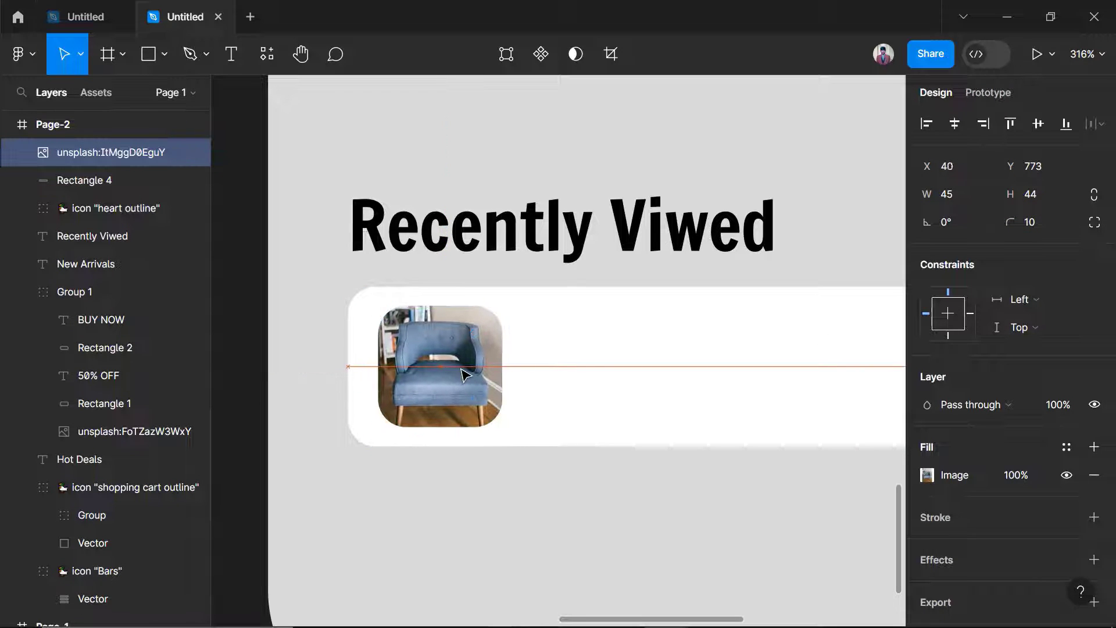
pyautogui.keyDown('shift'); pyautogui.click(618, 378); pyautogui.keyUp('shift')
pyautogui.click(958, 128)
pyautogui.hotkey('ctrl', 'z')
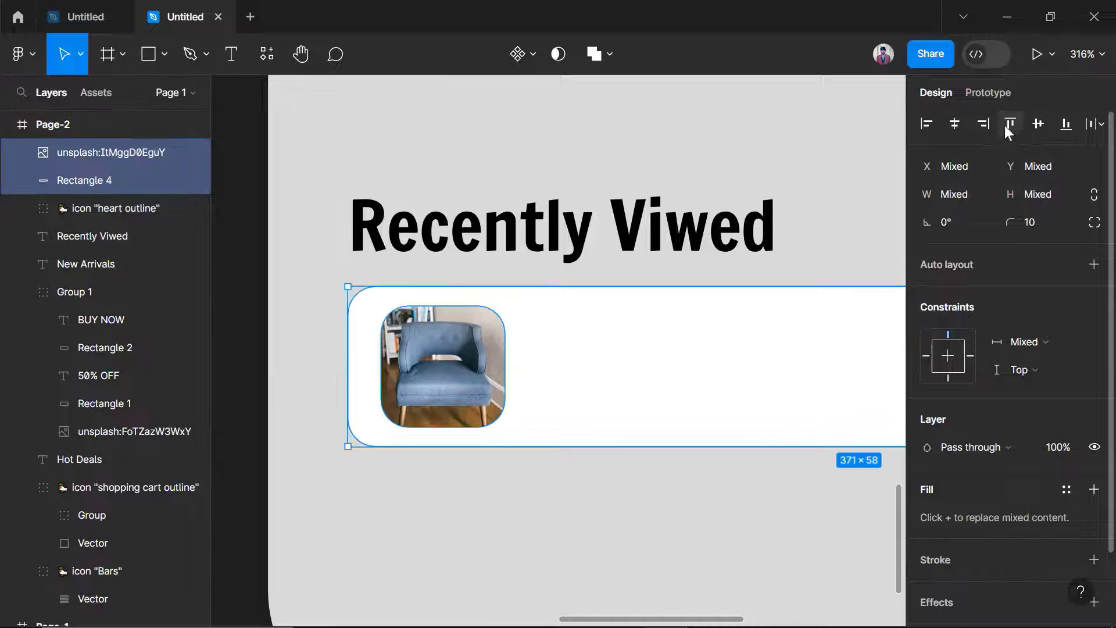
pyautogui.click(956, 125)
pyautogui.hotkey('ctrl', 'z')
pyautogui.click(442, 366)
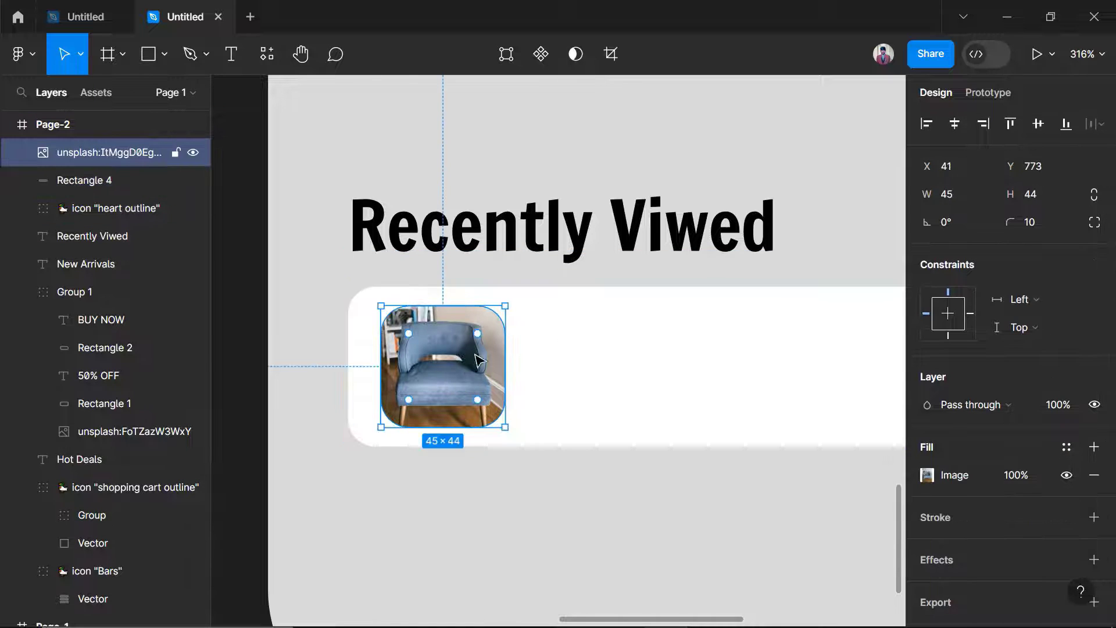
# Check the Recently Viewed card's product name in the reference design and return to Page-2.
pyautogui.click(578, 409)
pyautogui.scroll(-2, 578, 409)
pyautogui.click(296, 405)
pyautogui.scroll(-3, 553, 403)
pyautogui.hscroll(2, 568, 404)
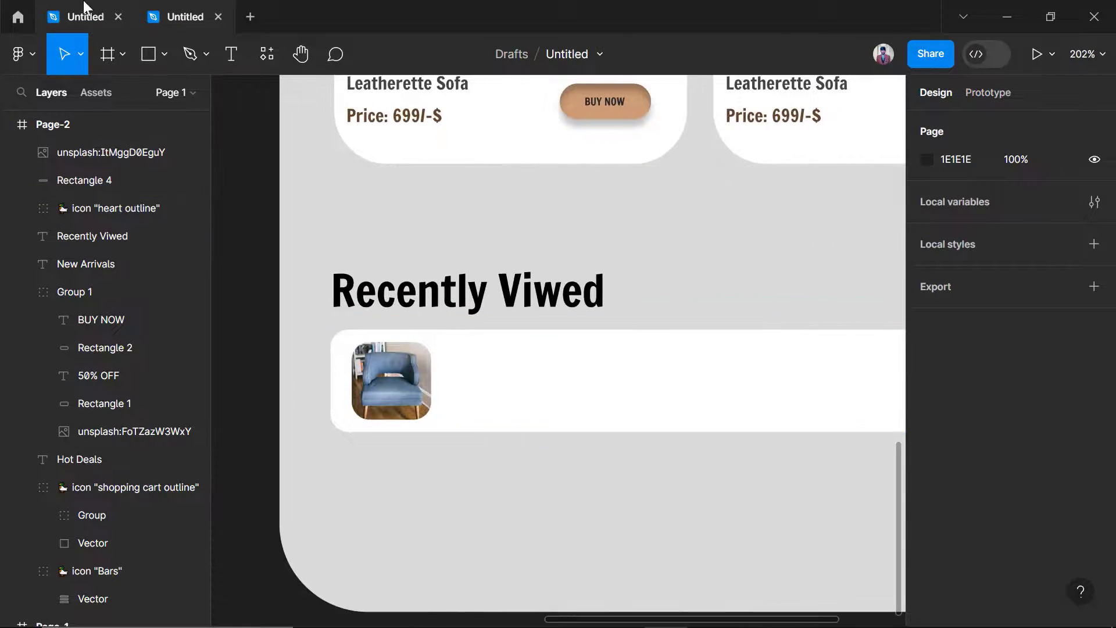
pyautogui.click(83, 10)
pyautogui.click(185, 16)
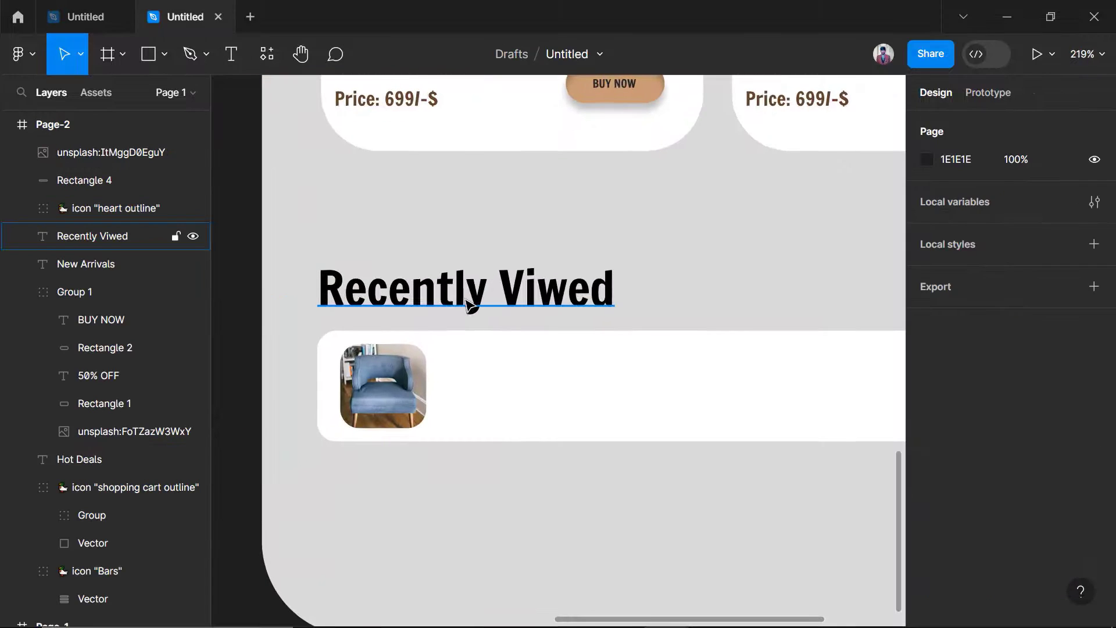
# Duplicate the Recently Viwed heading, bring the copy to the front and place it beside the card photo at about X 93, Y 768.
pyautogui.click(93, 236)
pyautogui.hotkey('ctrl', 'd')
pyautogui.moveTo(508, 388); pyautogui.dragTo(638, 285)
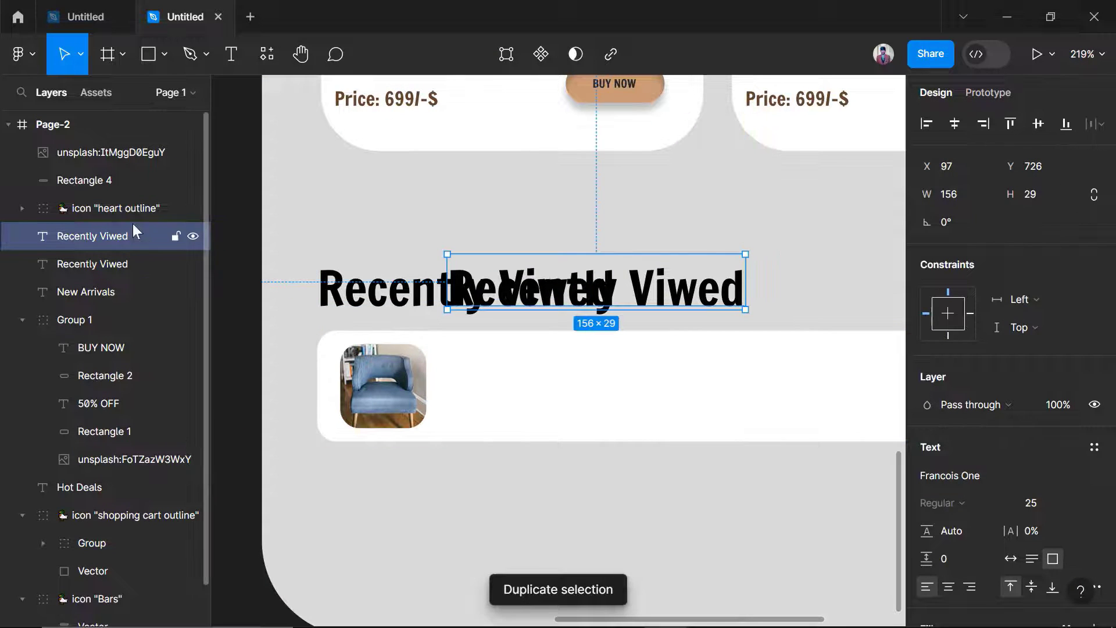
pyautogui.moveTo(134, 225); pyautogui.dragTo(113, 138)
pyautogui.moveTo(648, 285); pyautogui.dragTo(639, 365)
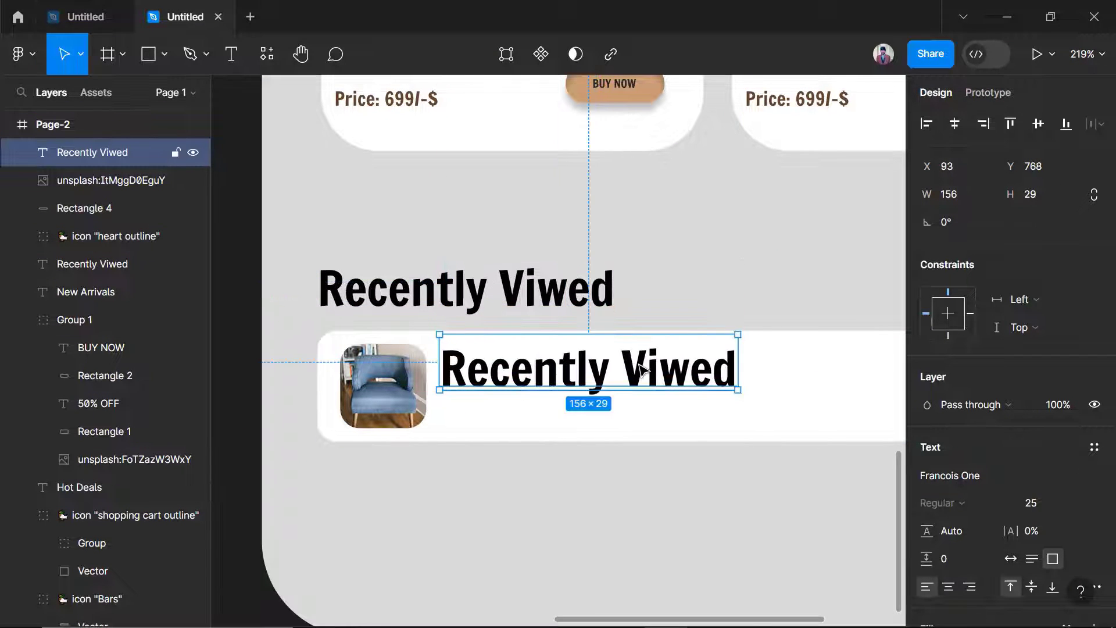
# Change the copied text to "Royal Plam Sofa" and widen its text box to about 195 so it fits one line.
pyautogui.doubleClick(645, 364)
pyautogui.write('Royal Plam')
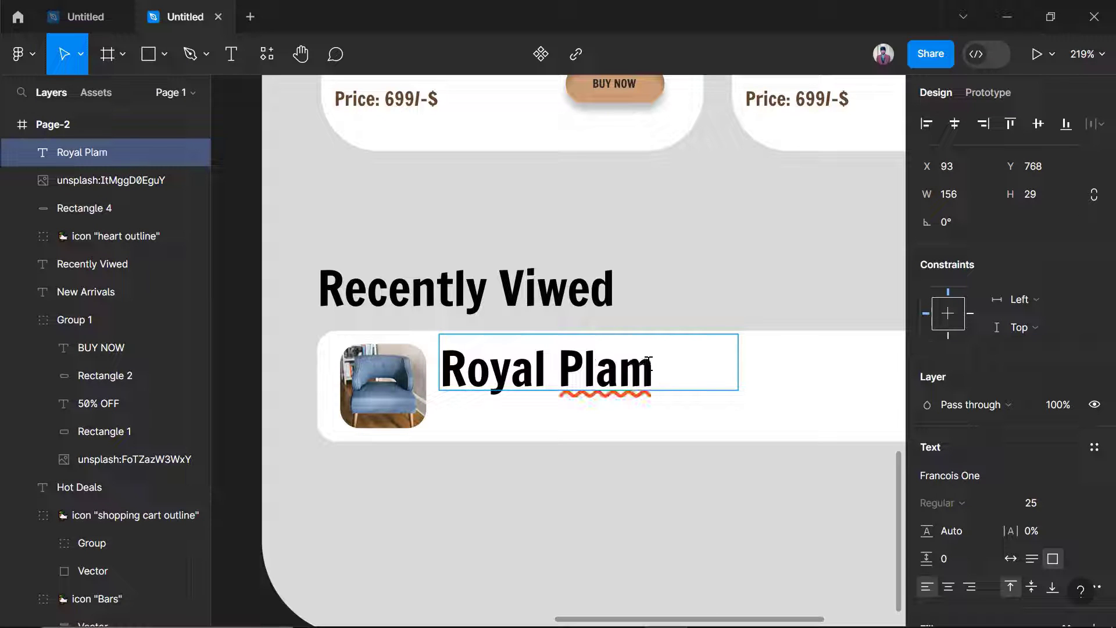
pyautogui.write(' Sofa')
pyautogui.press('Escape')
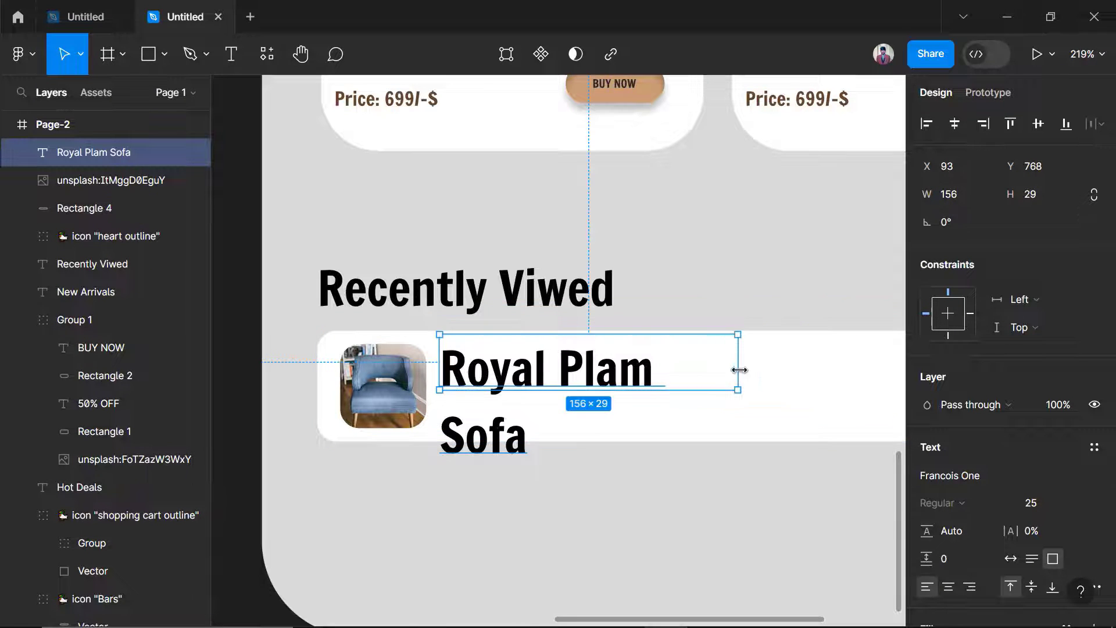
pyautogui.moveTo(738, 369); pyautogui.dragTo(813, 367)
# Change the font of the Royal Plam Sofa text to Arial.
pyautogui.doubleClick(776, 365)
pyautogui.click(938, 476)
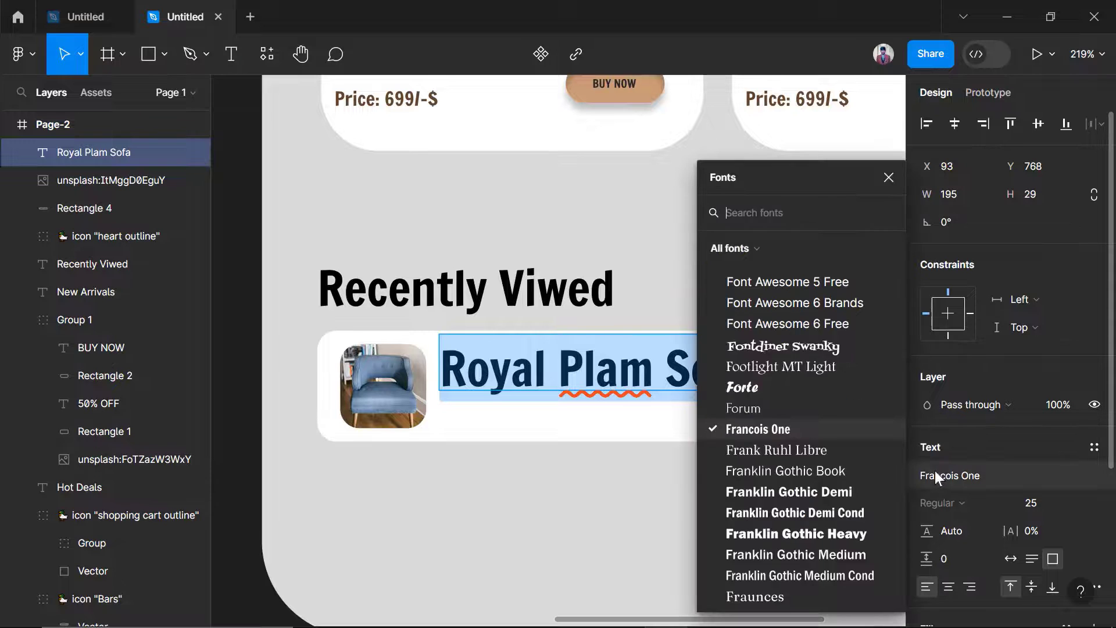
pyautogui.write('Ari')
pyautogui.press('Return')
pyautogui.press('Escape')
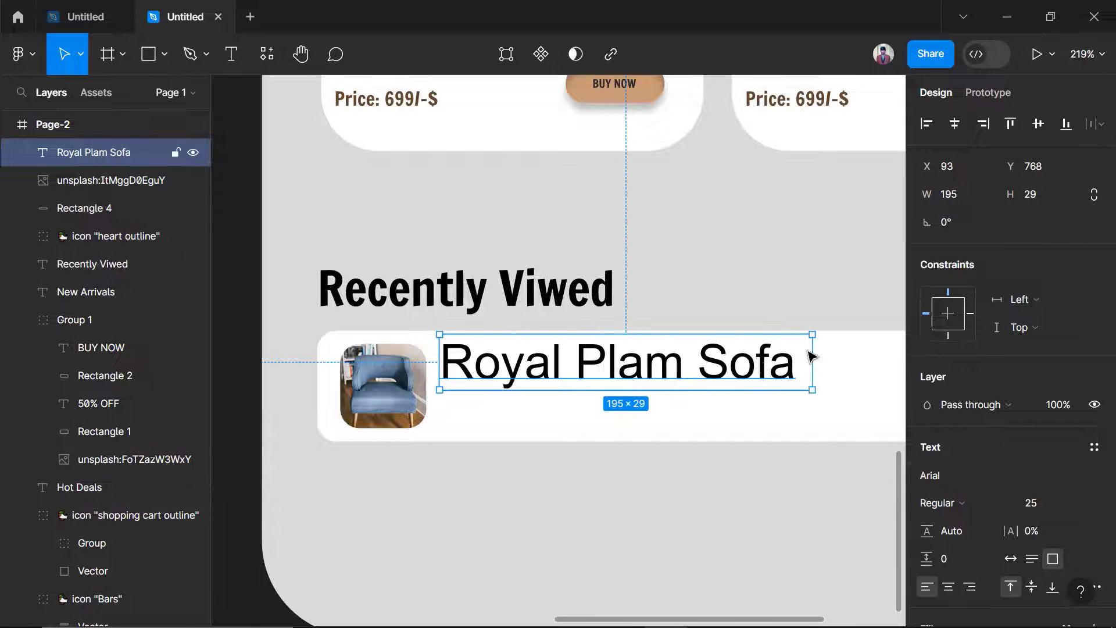
# Narrow the Royal Plam Sofa text box to about 188 and move it to about X 95, Y 773.
pyautogui.moveTo(696, 362); pyautogui.dragTo(698, 368)
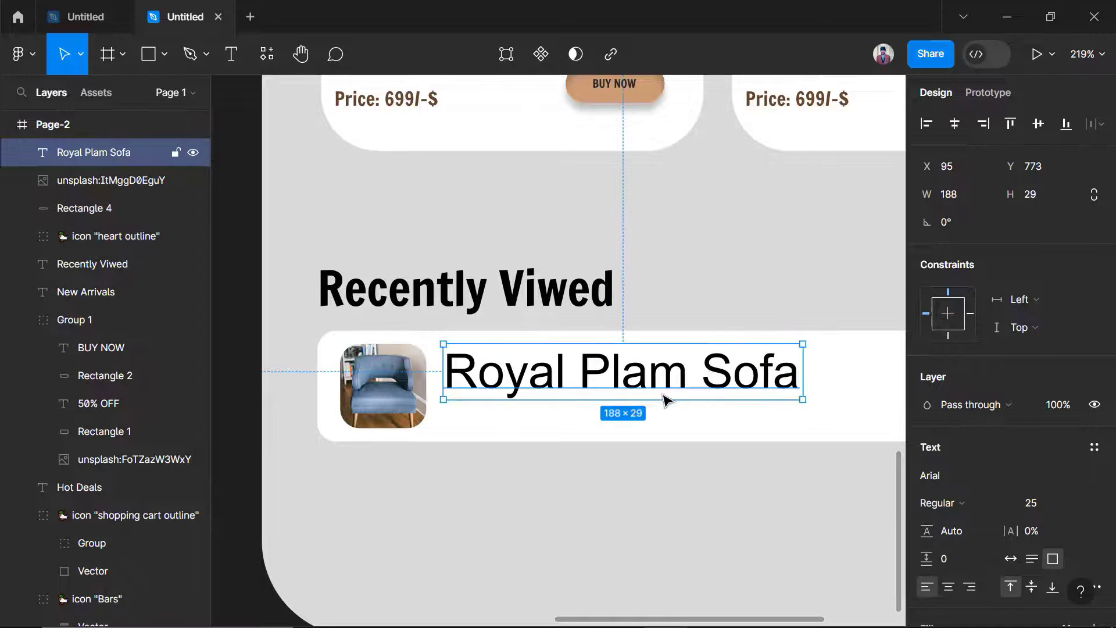
pyautogui.scroll(-5, 478, 451)
pyautogui.click(807, 401)
pyautogui.scroll(-1, 549, 438)
pyautogui.click(584, 410)
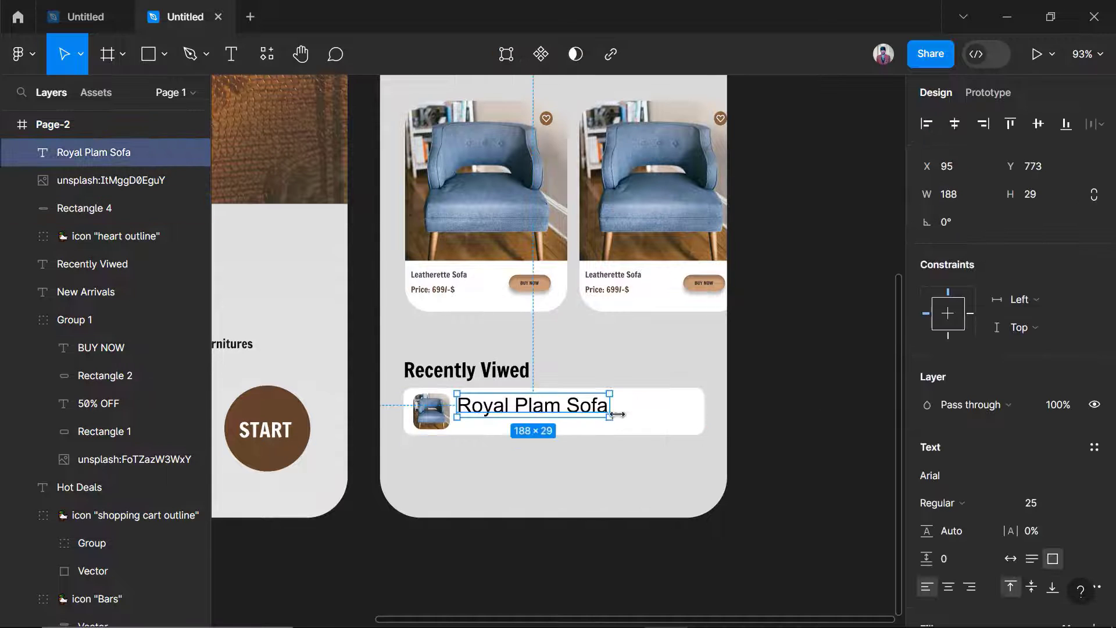
# Set the font size of the Royal Plam Sofa text to 18.
pyautogui.doubleClick(599, 413)
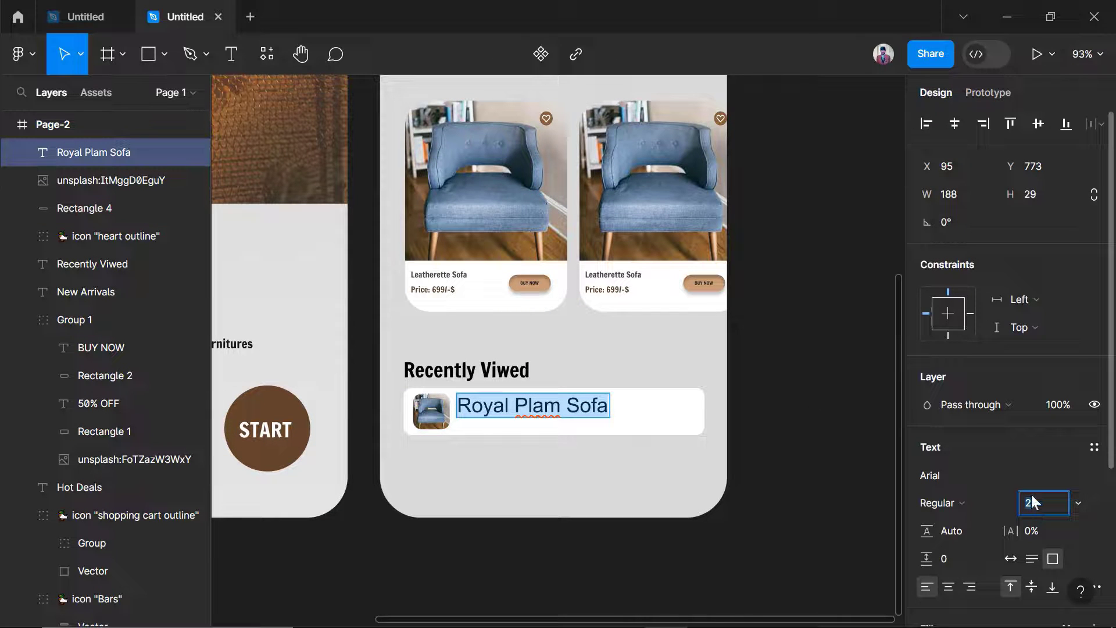
pyautogui.write('18')
pyautogui.press('Return')
pyautogui.scroll(5, 446, 402)
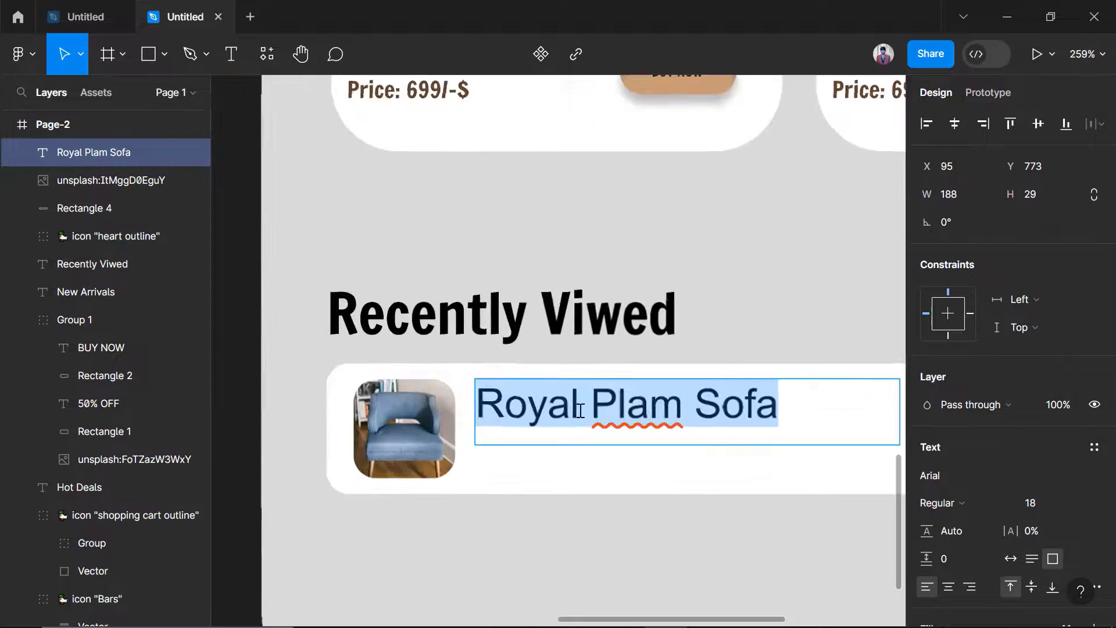
# Shrink the Royal Plam Sofa text box to about 136 by 19 so it fits closely around the text.
pyautogui.press('Escape')
pyautogui.hscroll(5, 727, 441)
pyautogui.hscroll(-2, 710, 430)
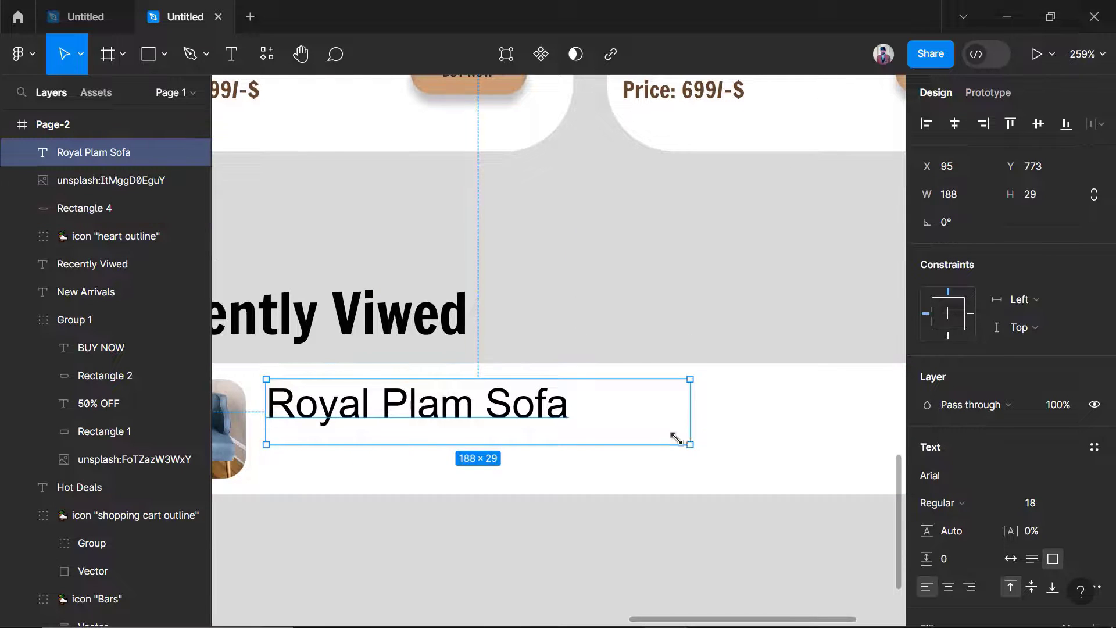
pyautogui.moveTo(682, 442); pyautogui.dragTo(574, 422)
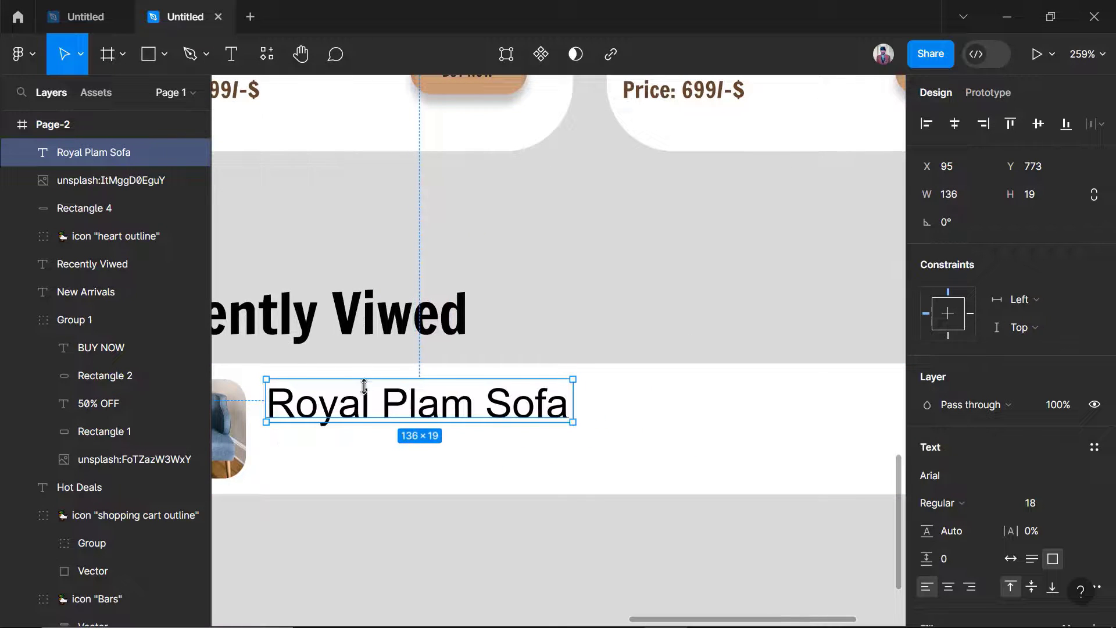
pyautogui.scroll(-1, 364, 386)
pyautogui.hscroll(-4, 379, 394)
pyautogui.press('Escape')
# Duplicate the first product's price text, bring the copy to the front of Page-2 and place it under Royal Plam Sofa at about X 95, Y 798.
pyautogui.click(93, 16)
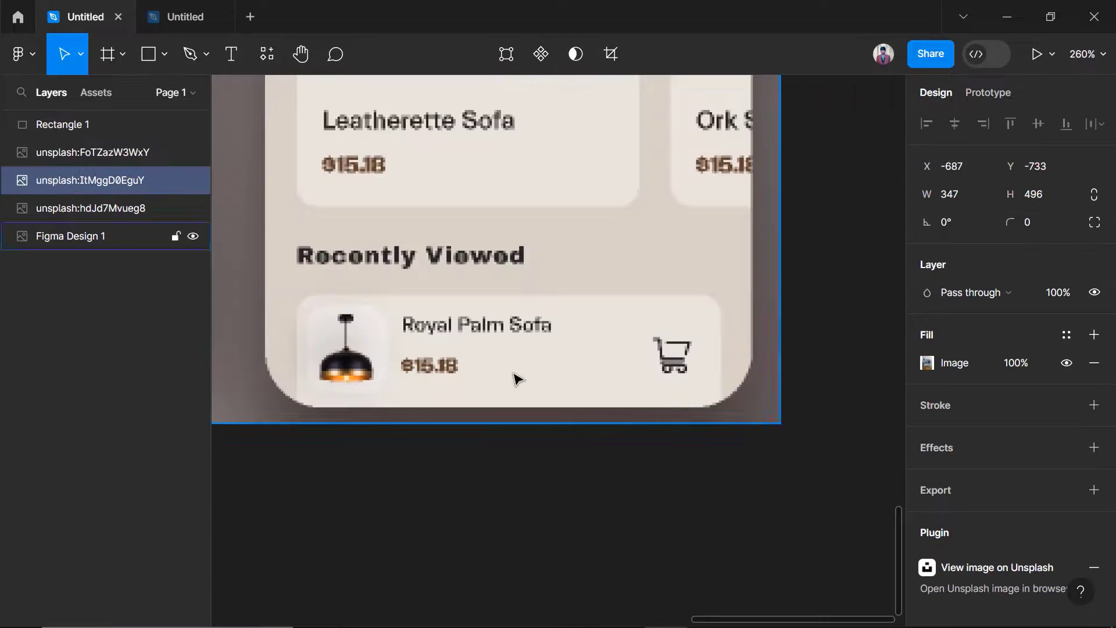
pyautogui.click(207, 8)
pyautogui.doubleClick(459, 137)
pyautogui.click(459, 137)
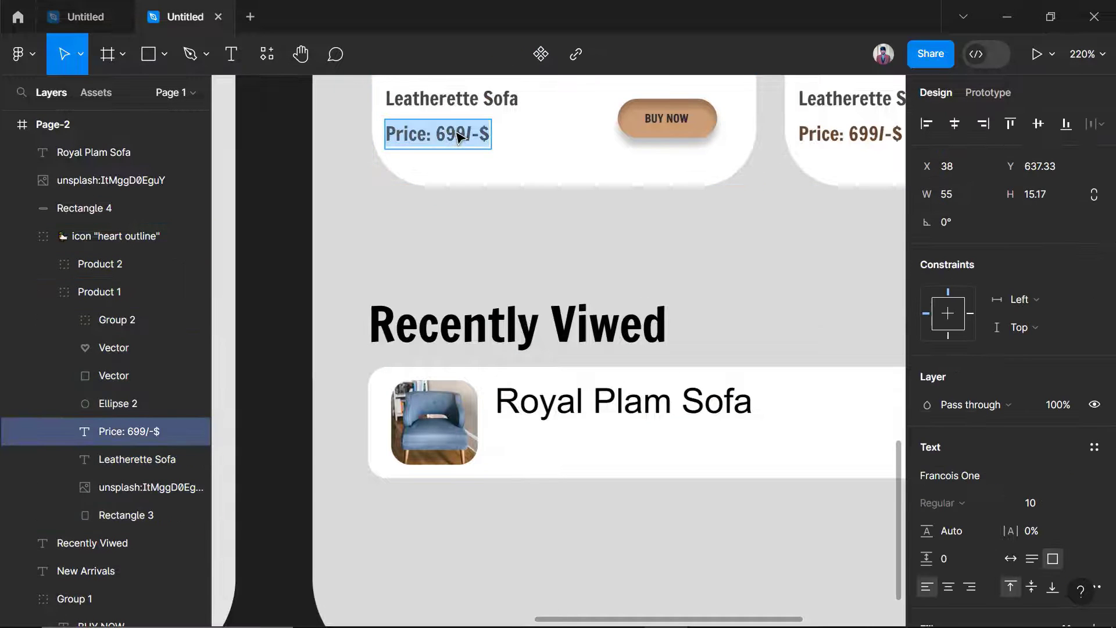
pyautogui.click(158, 427)
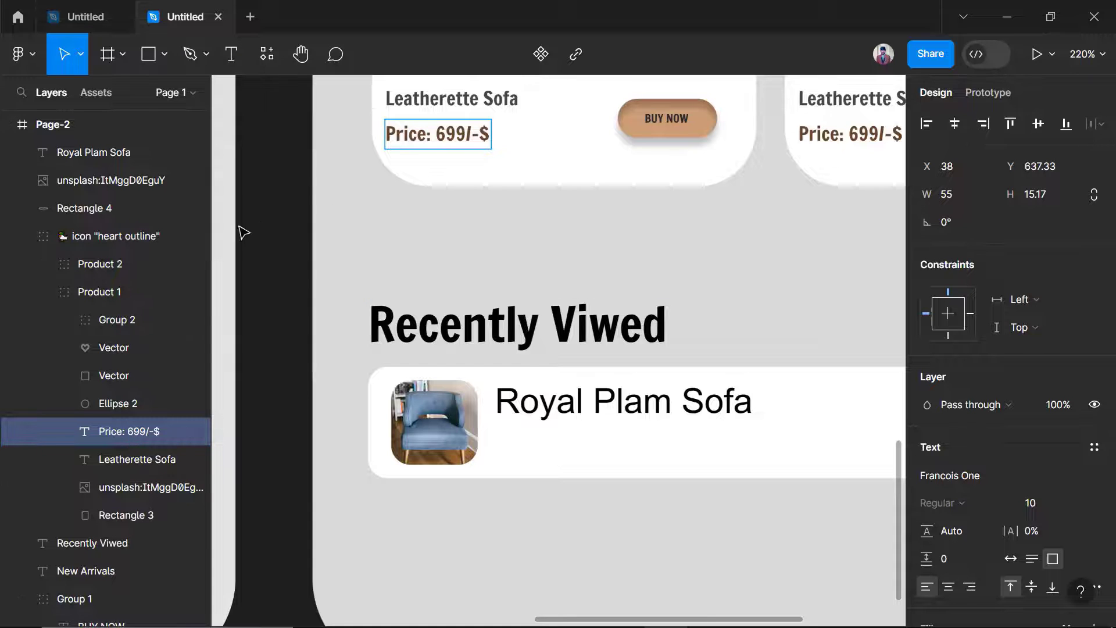
pyautogui.hotkey('ctrl', 'd')
pyautogui.moveTo(82, 154); pyautogui.dragTo(82, 139)
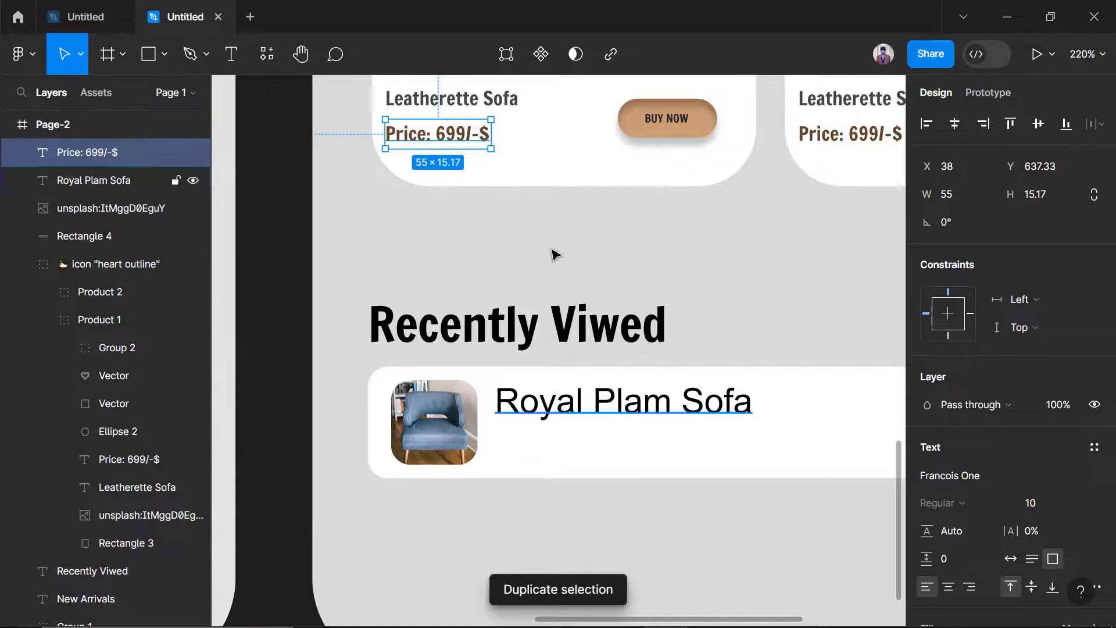
pyautogui.moveTo(440, 146); pyautogui.dragTo(563, 452)
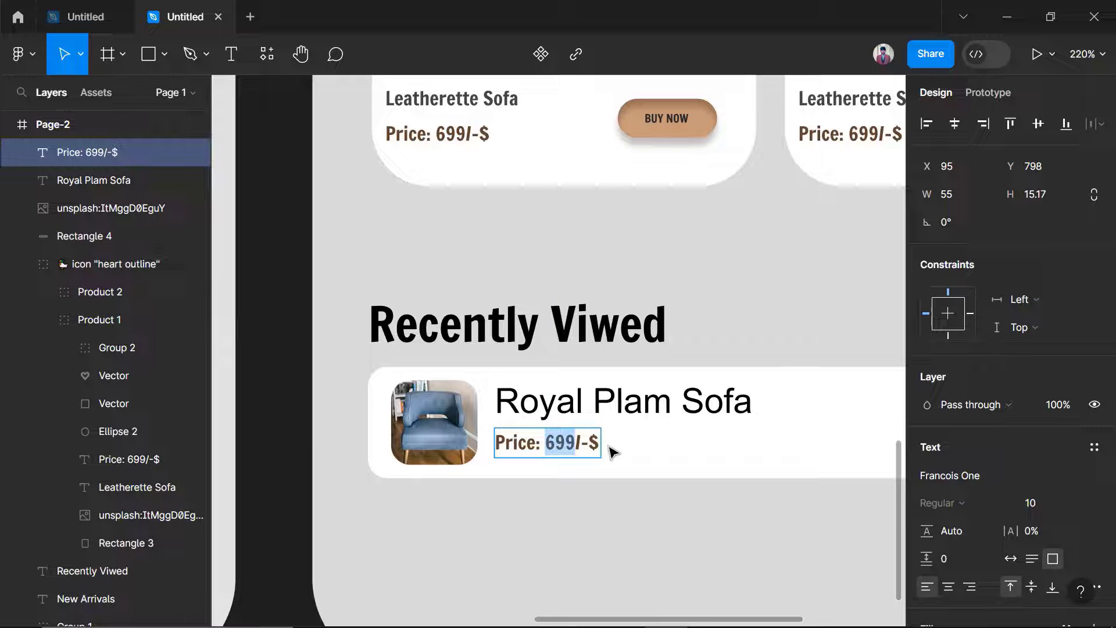
# Change the copied price text in the Recently Viwed card to "Price: 289/-$".
pyautogui.click(288, 424)
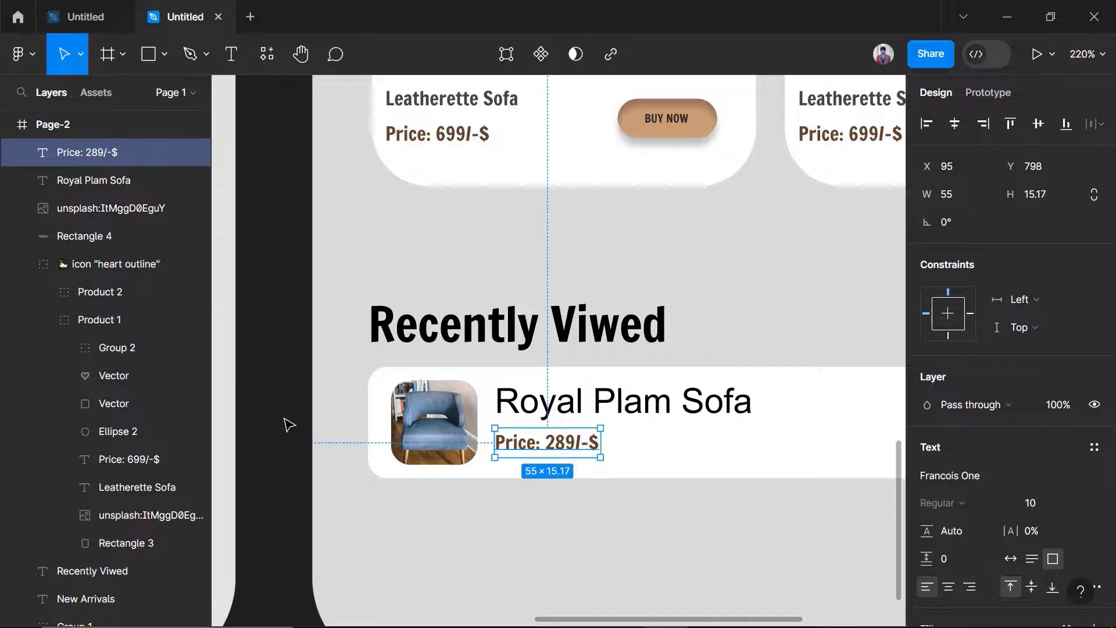
pyautogui.click(247, 450)
pyautogui.scroll(-1, 531, 508)
pyautogui.hscroll(2, 567, 463)
pyautogui.hscroll(2, 667, 458)
pyautogui.scroll(-5, 647, 451)
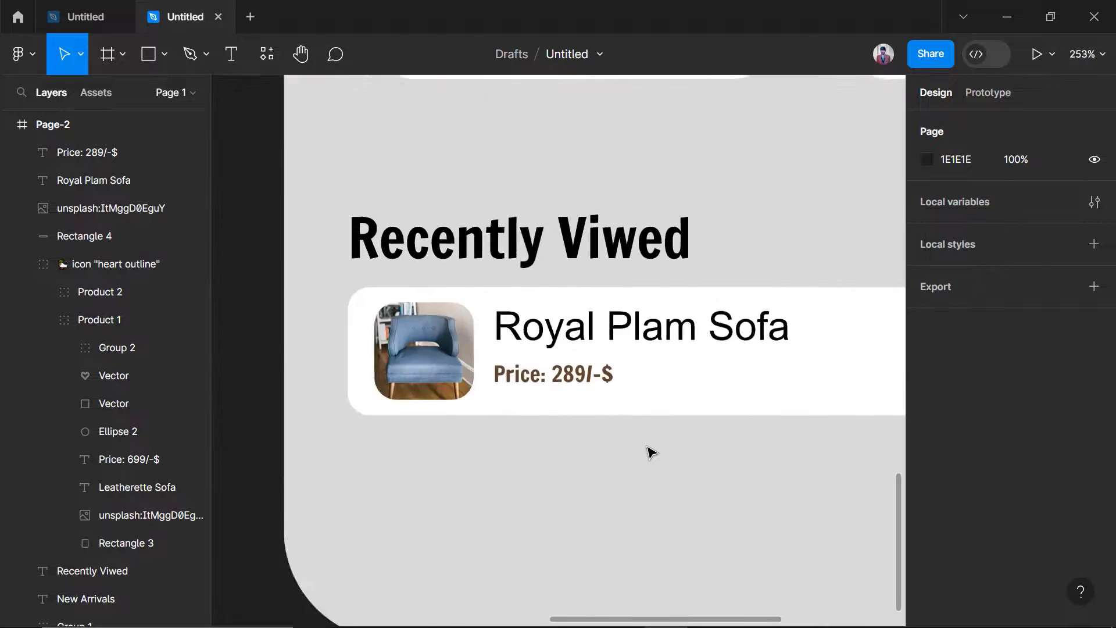
# Duplicate the heart vector and its brown circle from the first New Arrivals product and group the copies.
pyautogui.scroll(6, 648, 452)
pyautogui.scroll(5, 642, 329)
pyautogui.click(642, 321)
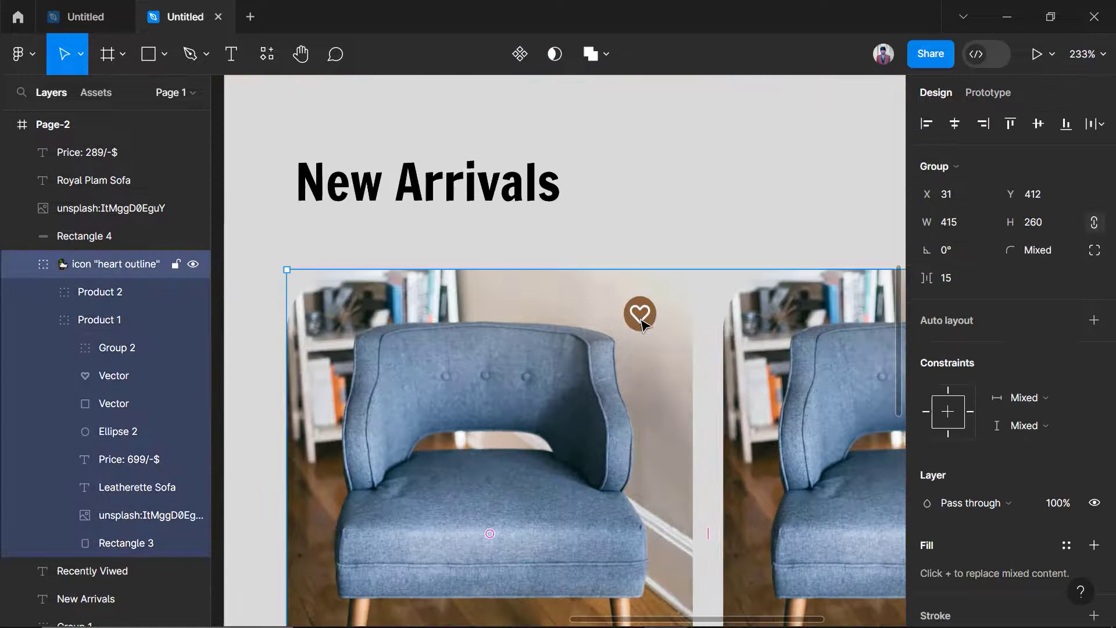
pyautogui.click(640, 317)
pyautogui.hscroll(-2, 663, 314)
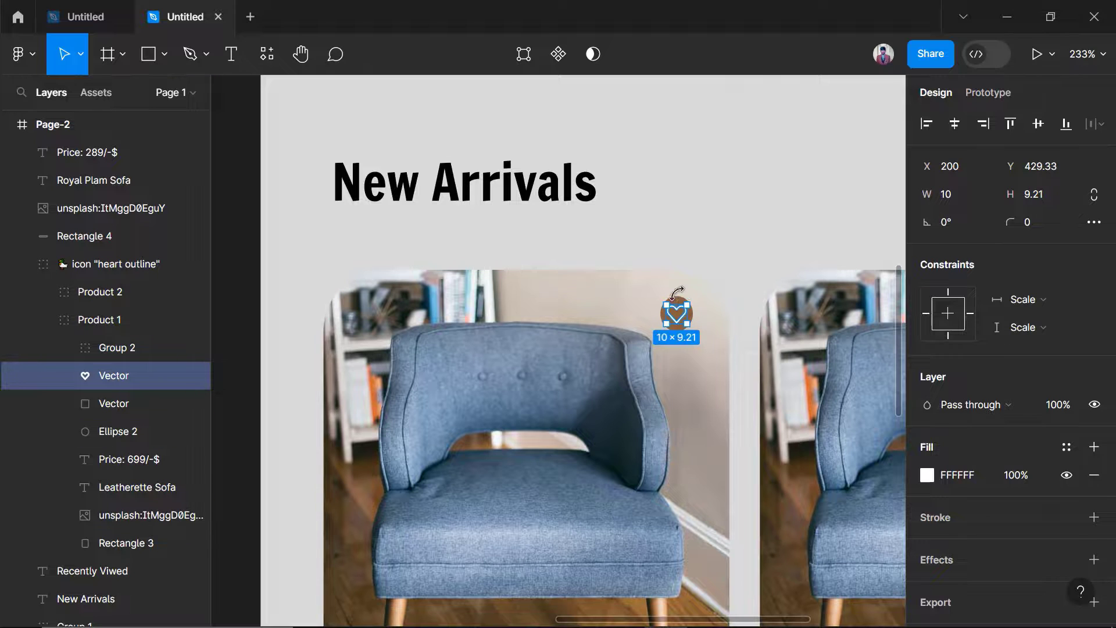
pyautogui.keyDown('ctrl'); pyautogui.click(122, 431); pyautogui.keyUp('ctrl')
pyautogui.hotkey('ctrl', 'd')
pyautogui.hotkey('ctrl', 'g')
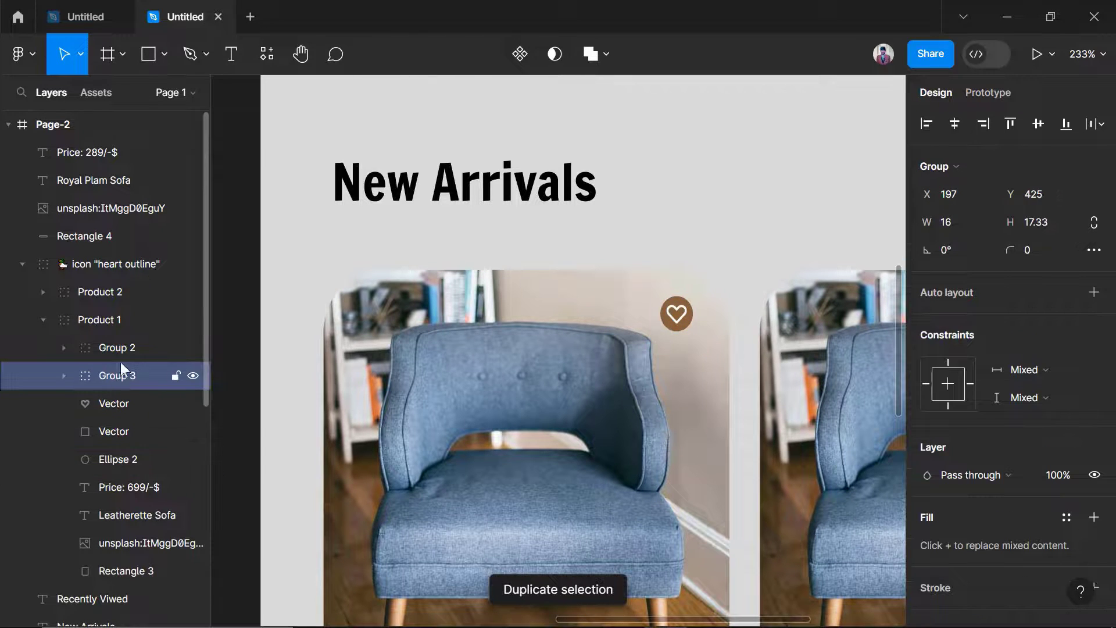
# Bring the copied heart group to the front of Page-2 and place it at the Royal Plam Sofa card's right end, about X 366, Y 775.
pyautogui.moveTo(119, 372); pyautogui.dragTo(98, 144)
pyautogui.moveTo(676, 317); pyautogui.dragTo(831, 372)
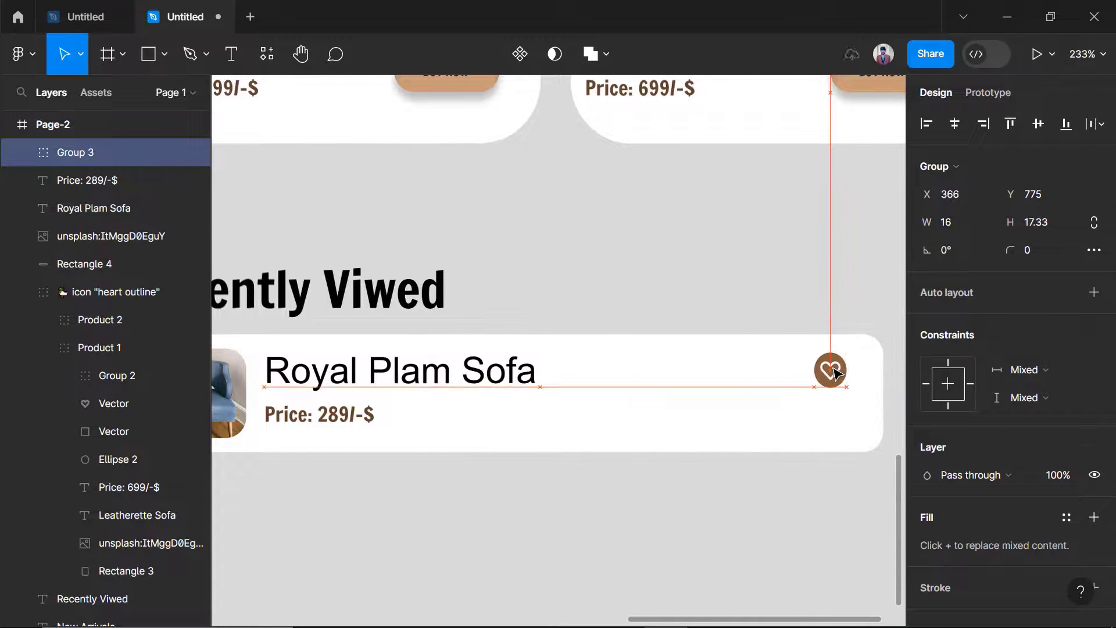
pyautogui.scroll(1, 826, 381)
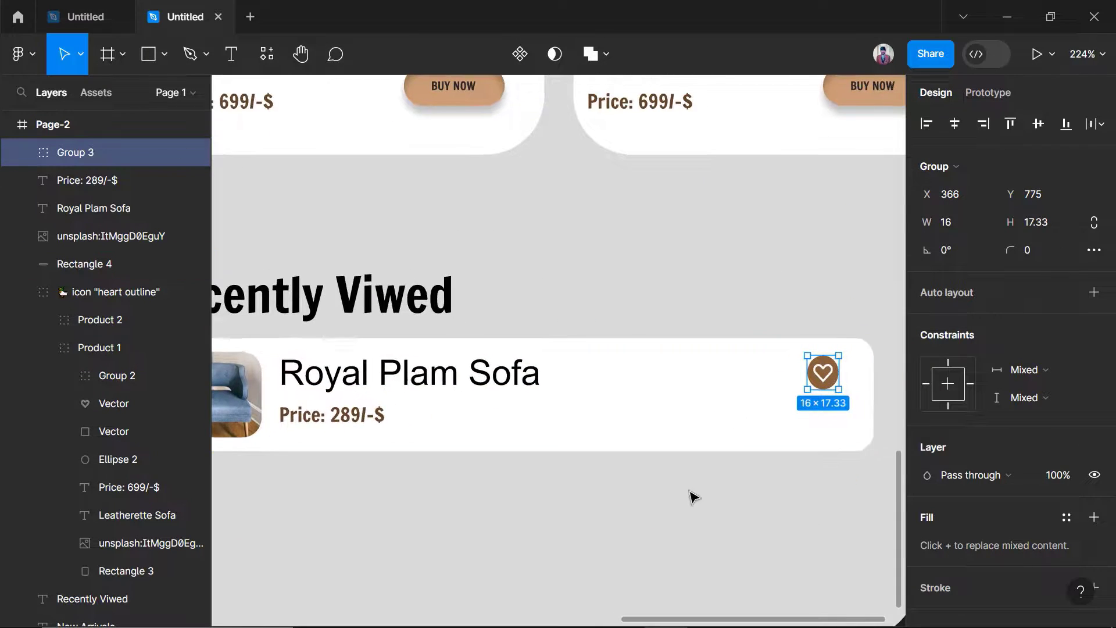
pyautogui.scroll(-4, 742, 471)
pyautogui.click(837, 561)
# Group all elements of the Royal Plam Sofa card, duplicate the group and place the copy below it at about X 29, Y 835.
pyautogui.scroll(1, 581, 479)
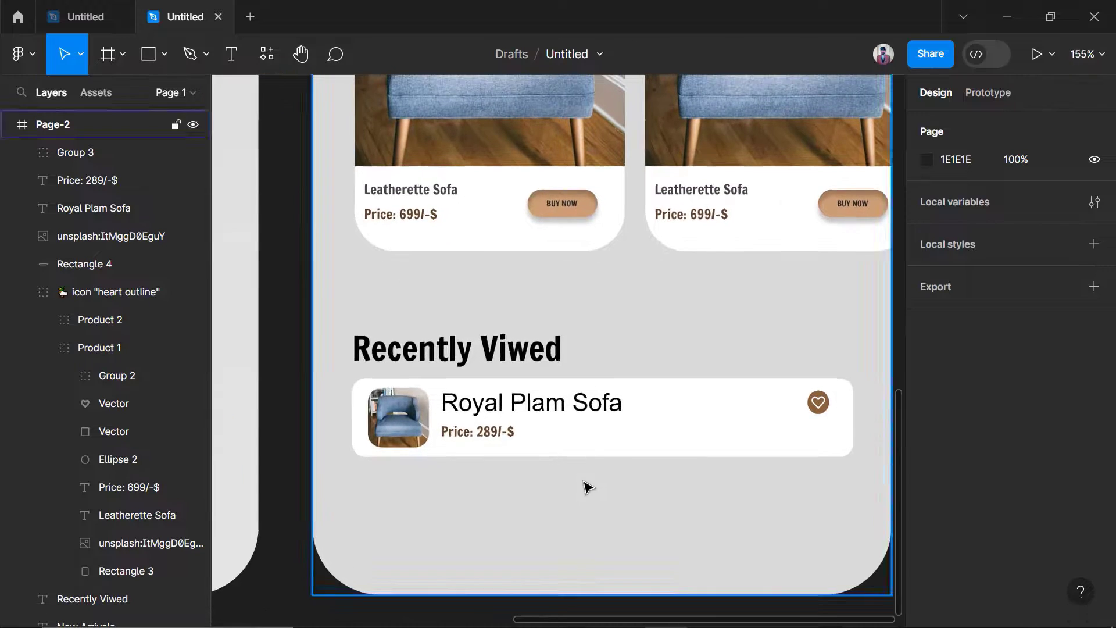
pyautogui.scroll(-1, 587, 487)
pyautogui.click(81, 262)
pyautogui.keyDown('shift'); pyautogui.click(90, 152); pyautogui.keyUp('shift')
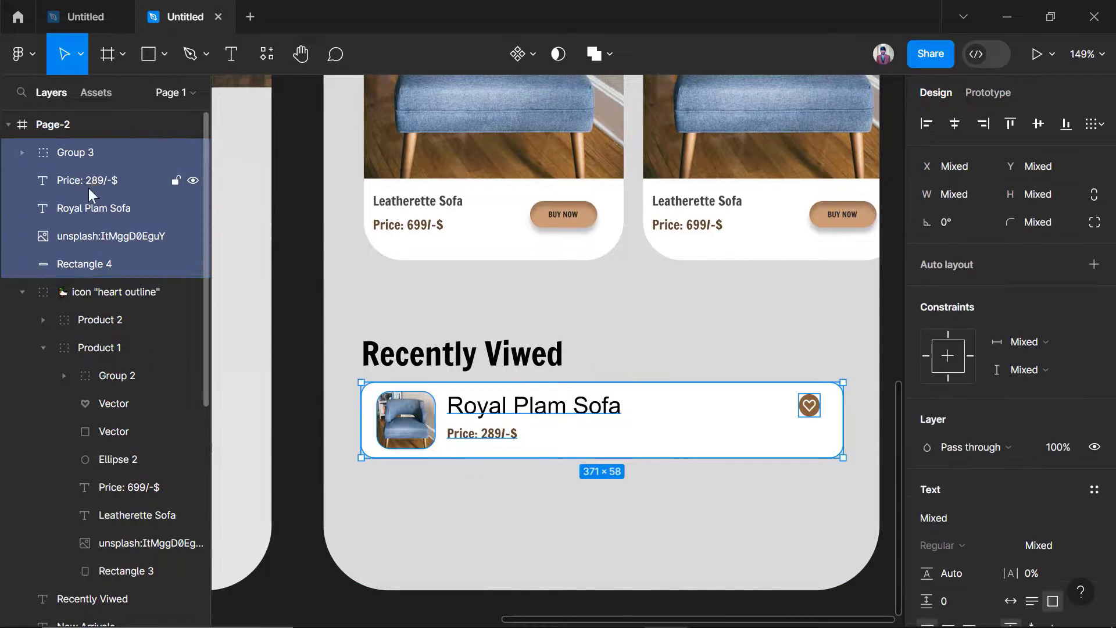
pyautogui.hotkey('ctrl', 'g')
pyautogui.hotkey('ctrl', 'd')
pyautogui.moveTo(526, 421); pyautogui.dragTo(614, 526)
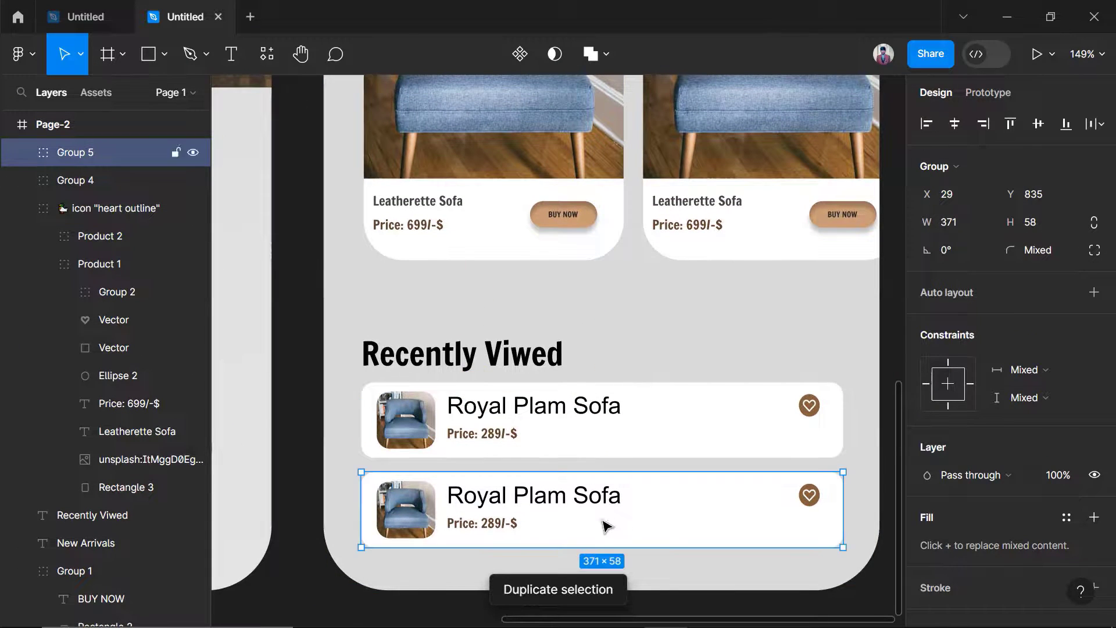
# Duplicate the second Royal Plam Sofa card once more with the same spacing to add a third card below it.
pyautogui.scroll(-1, 598, 419)
pyautogui.hotkey('ctrl', 'd')
pyautogui.click(869, 567)
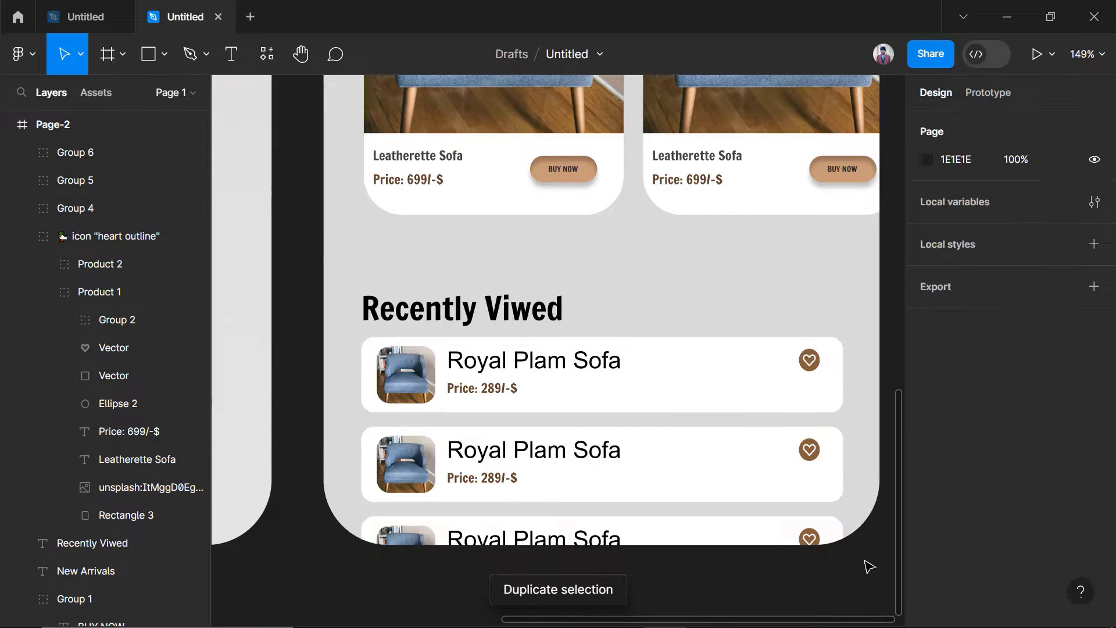
pyautogui.scroll(-4, 854, 558)
pyautogui.scroll(3, 551, 392)
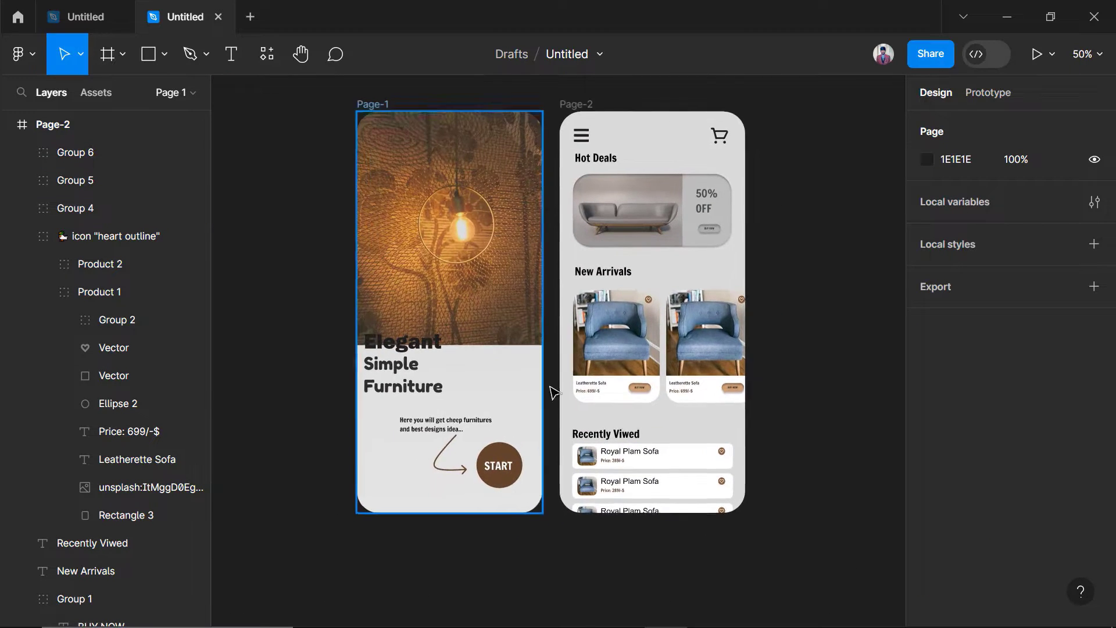